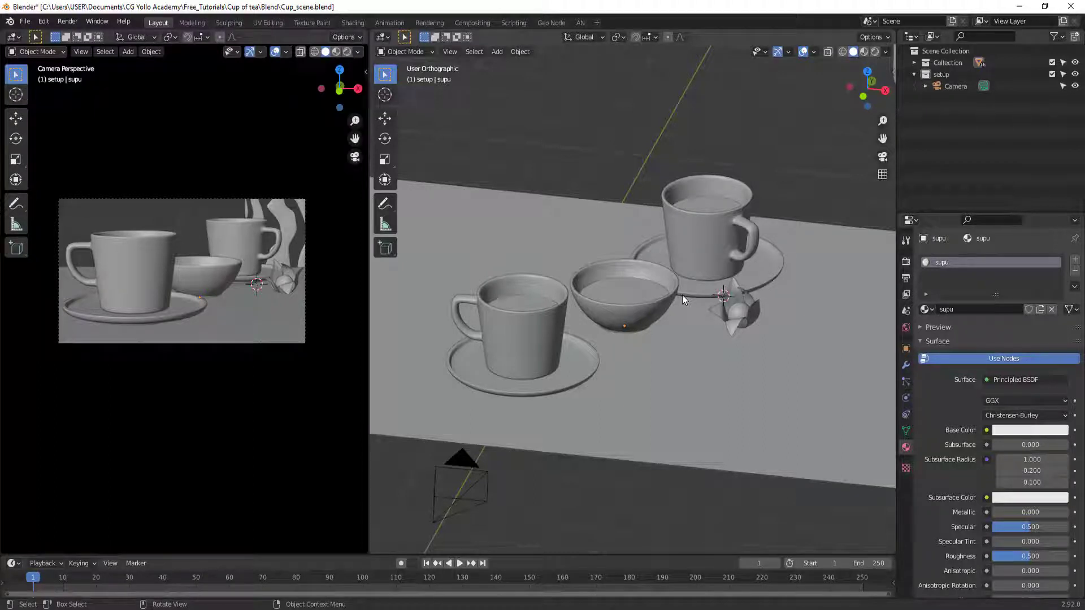
- Lower the table 'meza' about 0.1 m along Z beneath the cups and bowl
{"action": "middle_click_drag", "start_coordinate": [732, 326], "coordinate": [724, 301]}
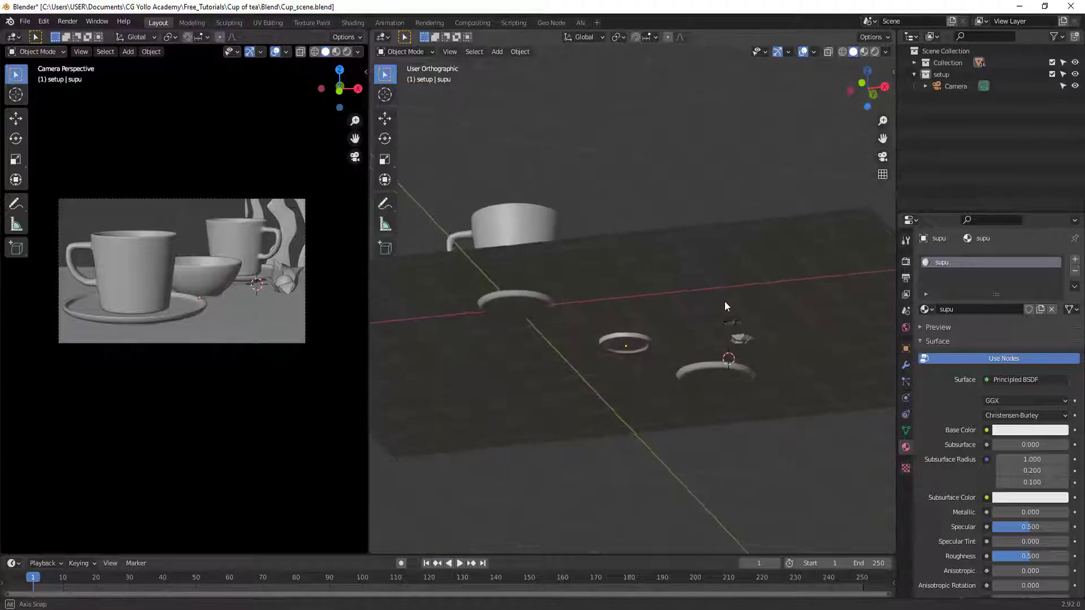
{"action": "left_click", "coordinate": [687, 255]}
{"action": "scroll", "coordinate": [687, 256], "scroll_direction": "up", "scroll_amount": 2}
{"action": "key", "text": "g"}
{"action": "key", "text": "z"}
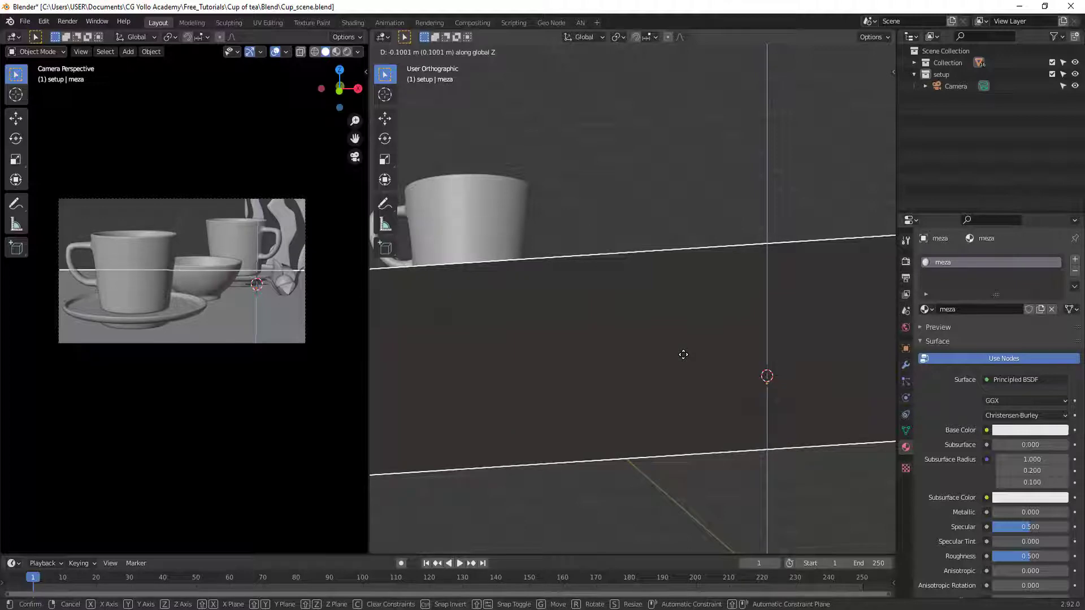
{"action": "left_click", "coordinate": [683, 355]}
- Check the bowl in wireframe, then return to solid shading and view the whole table
{"action": "middle_click_drag", "start_coordinate": [664, 349], "coordinate": [661, 372]}
{"action": "scroll", "coordinate": [661, 371], "scroll_direction": "up", "scroll_amount": 3}
{"action": "scroll", "coordinate": [661, 350], "scroll_direction": "up", "scroll_amount": 2}
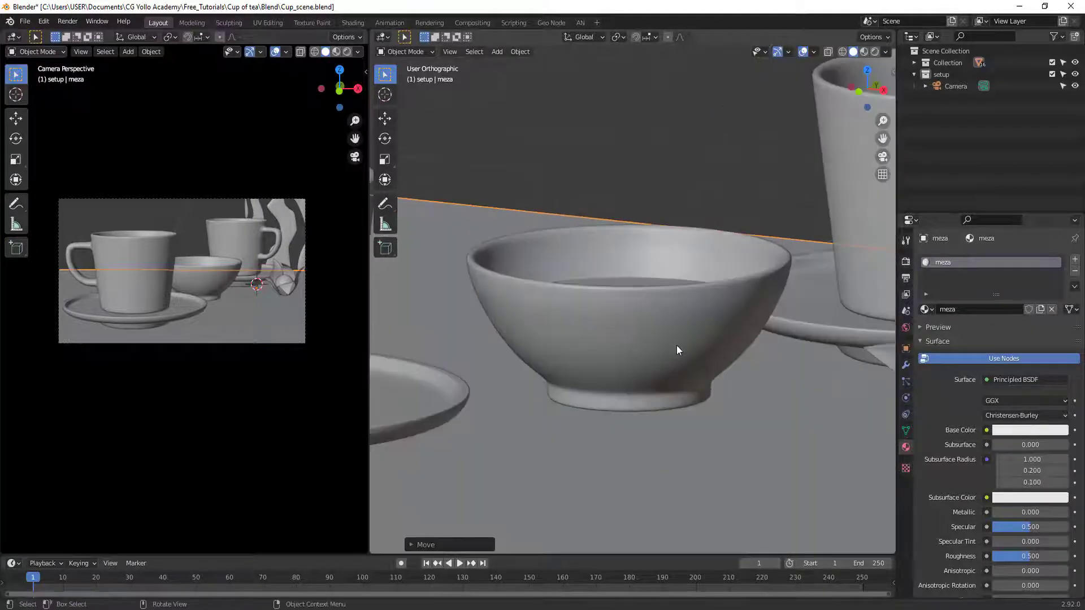
{"action": "left_click", "coordinate": [676, 346]}
{"action": "scroll", "coordinate": [658, 341], "scroll_direction": "down", "scroll_amount": 2}
{"action": "scroll", "coordinate": [642, 284], "scroll_direction": "up", "scroll_amount": 3}
{"action": "key", "text": "shift+z"}
{"action": "key", "text": "alt+a"}
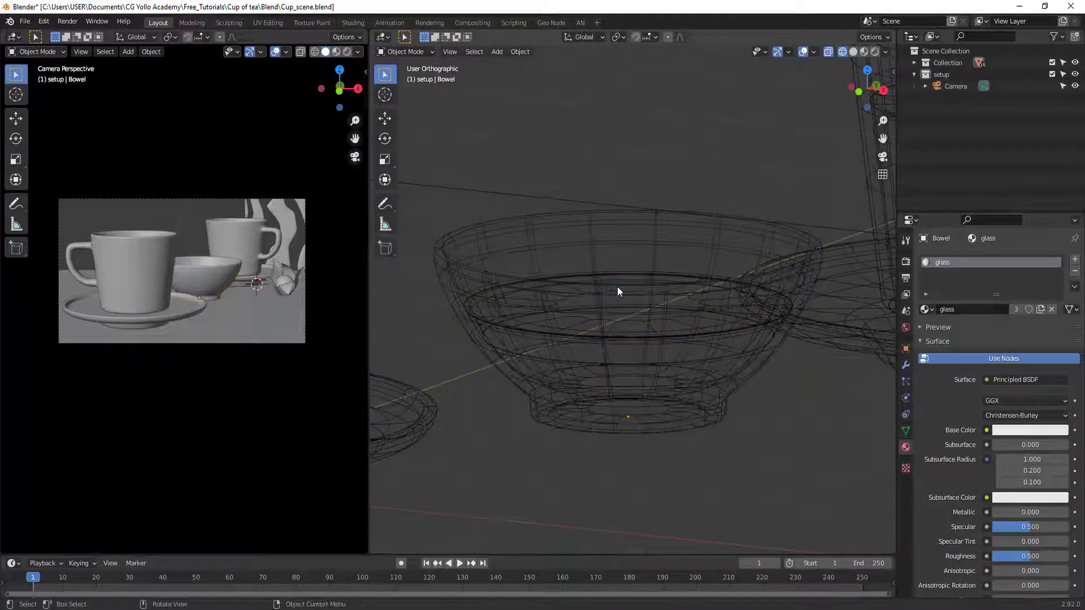
{"action": "key", "text": "shift+z"}
{"action": "scroll", "coordinate": [617, 286], "scroll_direction": "down", "scroll_amount": 5}
{"action": "middle_click_drag", "start_coordinate": [617, 287], "coordinate": [415, 164]}
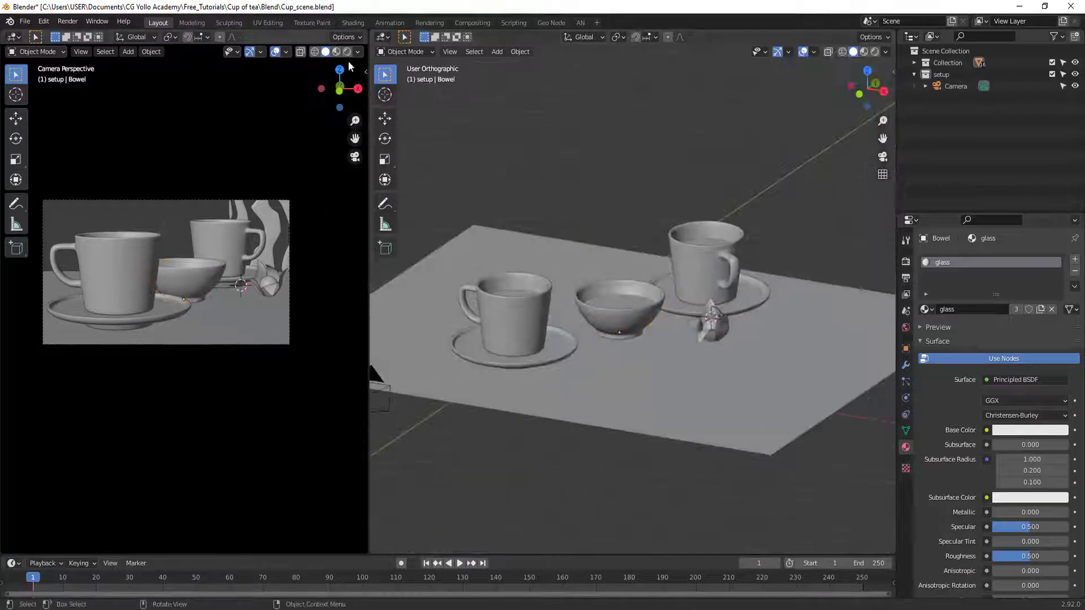
- Set the render engine to Cycles on GPU Compute and preview the camera view in Rendered shading
{"action": "left_click", "coordinate": [905, 241]}
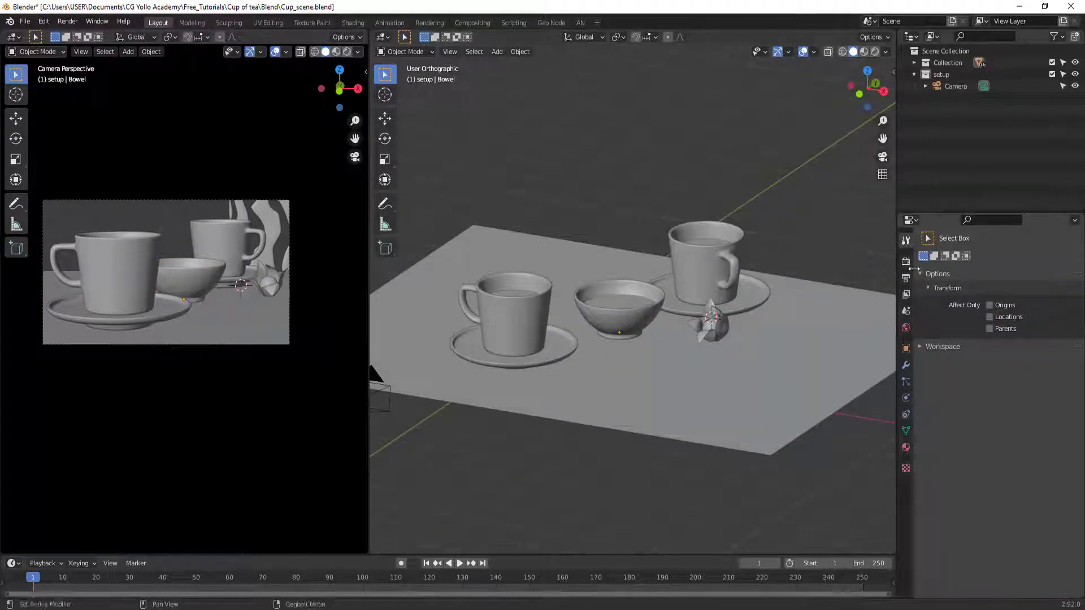
{"action": "left_click", "coordinate": [905, 261]}
{"action": "left_click", "coordinate": [1031, 258]}
{"action": "left_click", "coordinate": [1002, 299]}
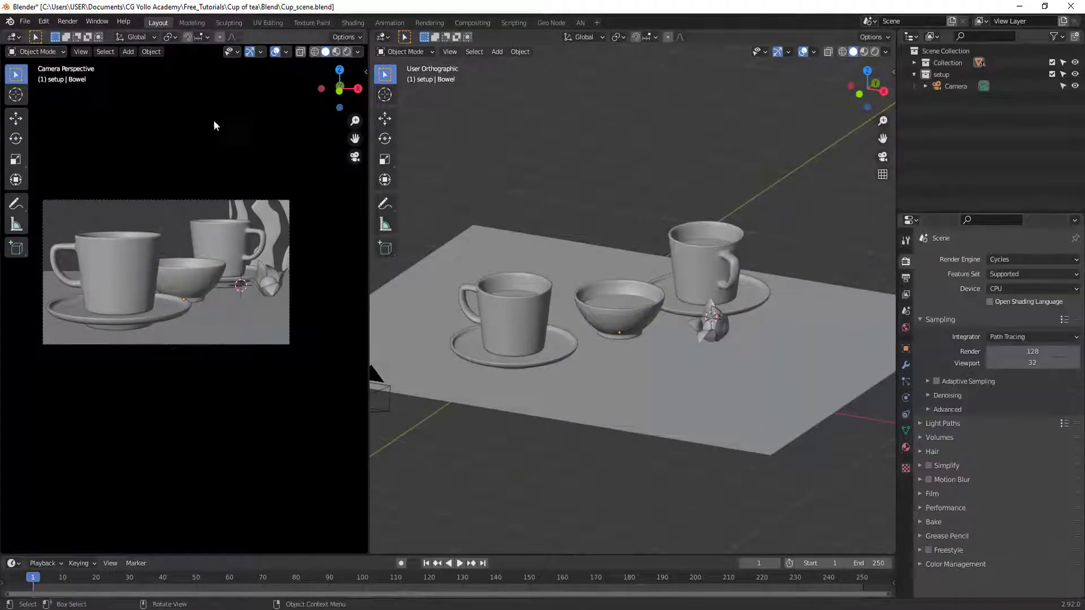
{"action": "left_click", "coordinate": [1005, 288]}
{"action": "left_click", "coordinate": [1002, 320]}
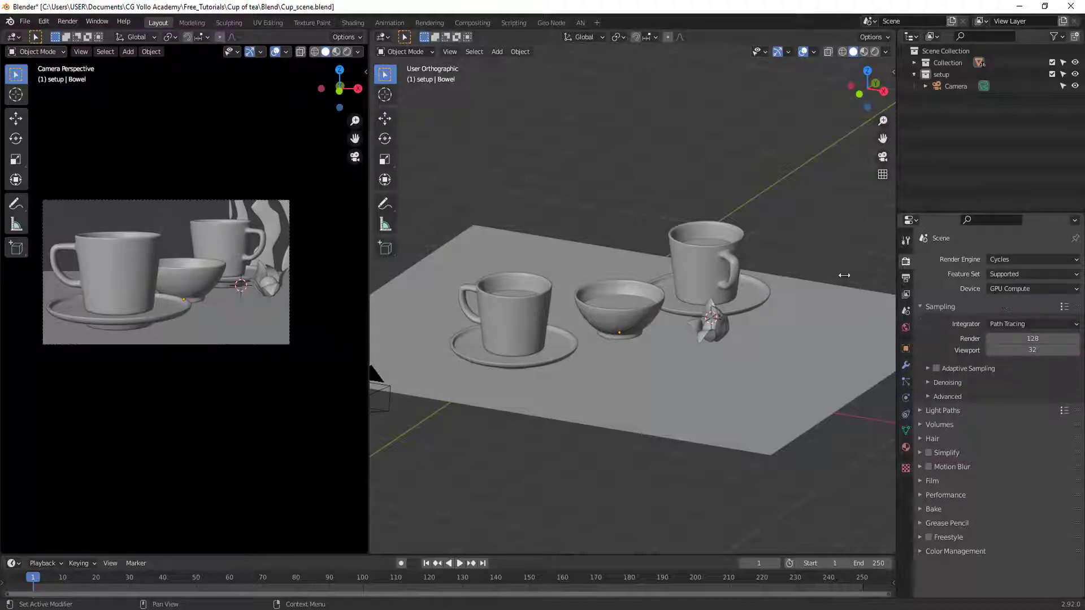
{"action": "left_click", "coordinate": [347, 51]}
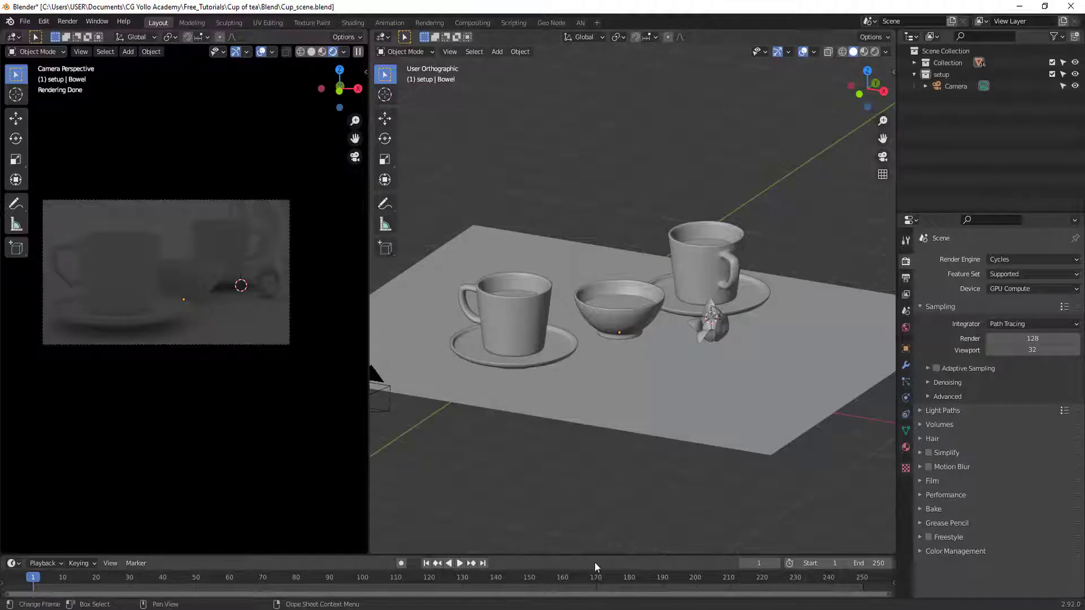
- Enlarge the bottom area into a Shader Editor showing the World nodes
{"action": "left_click_drag", "start_coordinate": [595, 556], "coordinate": [452, 272]}
{"action": "key", "text": "Home"}
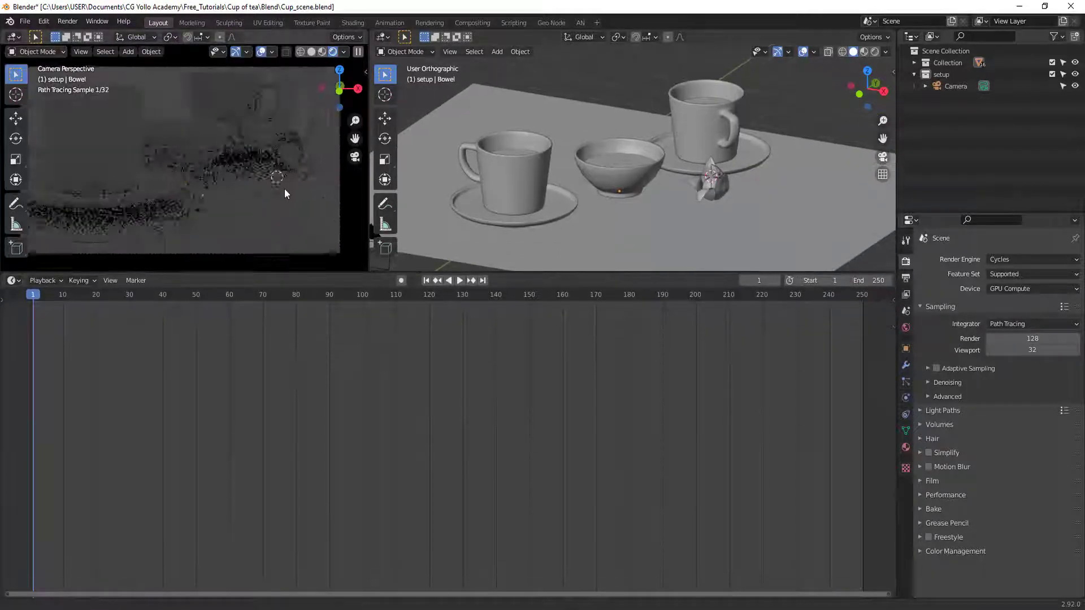
{"action": "left_click", "coordinate": [13, 281]}
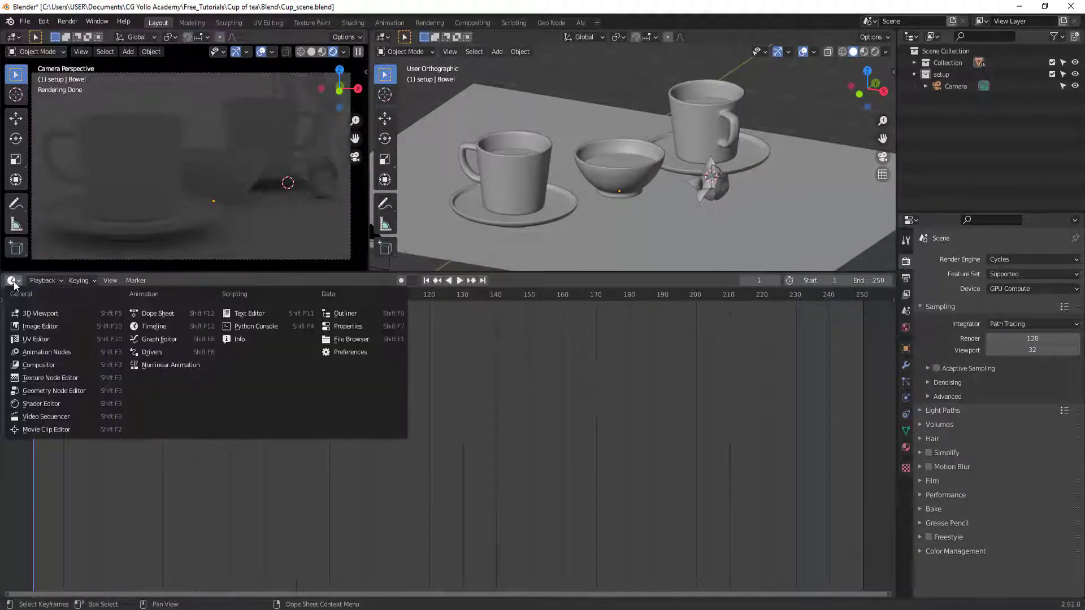
{"action": "left_click", "coordinate": [40, 403]}
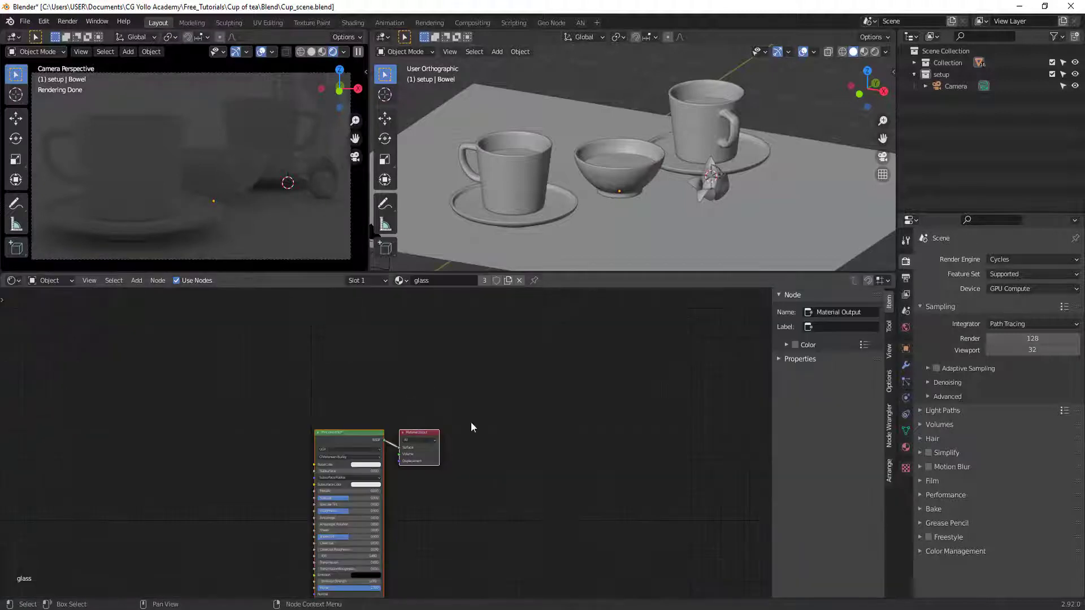
{"action": "key", "text": "Home"}
{"action": "left_click", "coordinate": [49, 280]}
{"action": "left_click", "coordinate": [46, 306]}
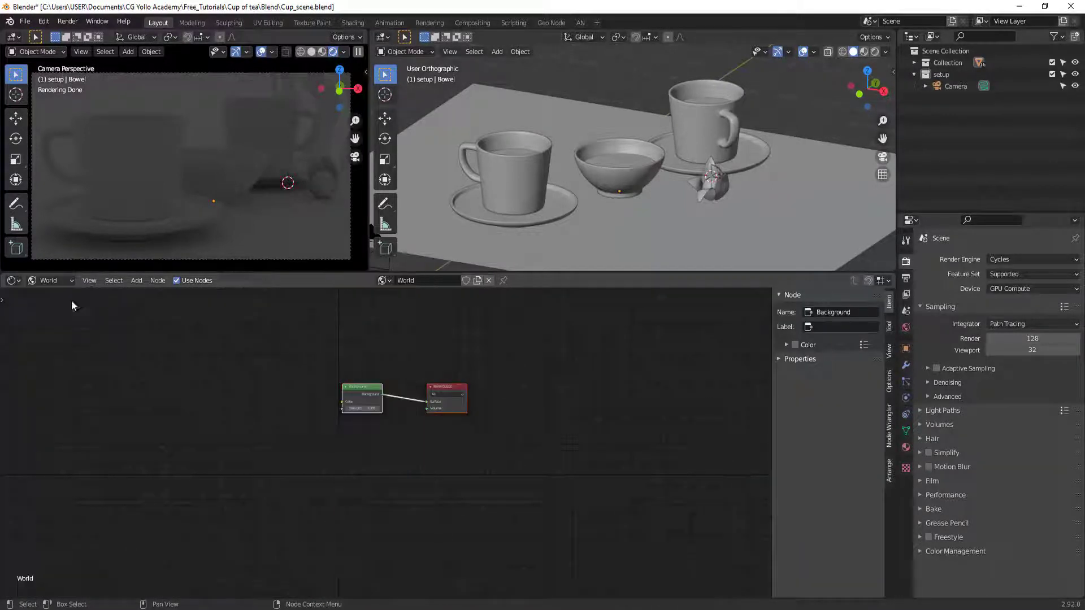
{"action": "key", "text": "Home"}
- Add a Texture Coordinate, Mapping and Environment Texture chain to the Background node with Ctrl+T
{"action": "scroll", "coordinate": [594, 373], "scroll_direction": "up", "scroll_amount": 2}
{"action": "left_click", "coordinate": [534, 366]}
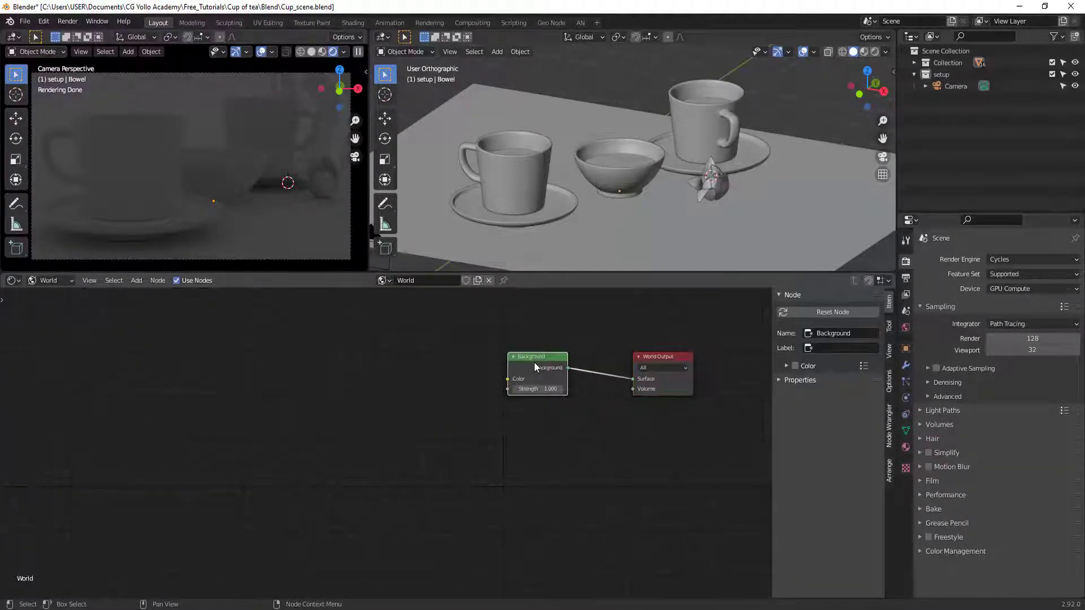
{"action": "key", "text": "ctrl+t"}
{"action": "key", "text": "Home"}
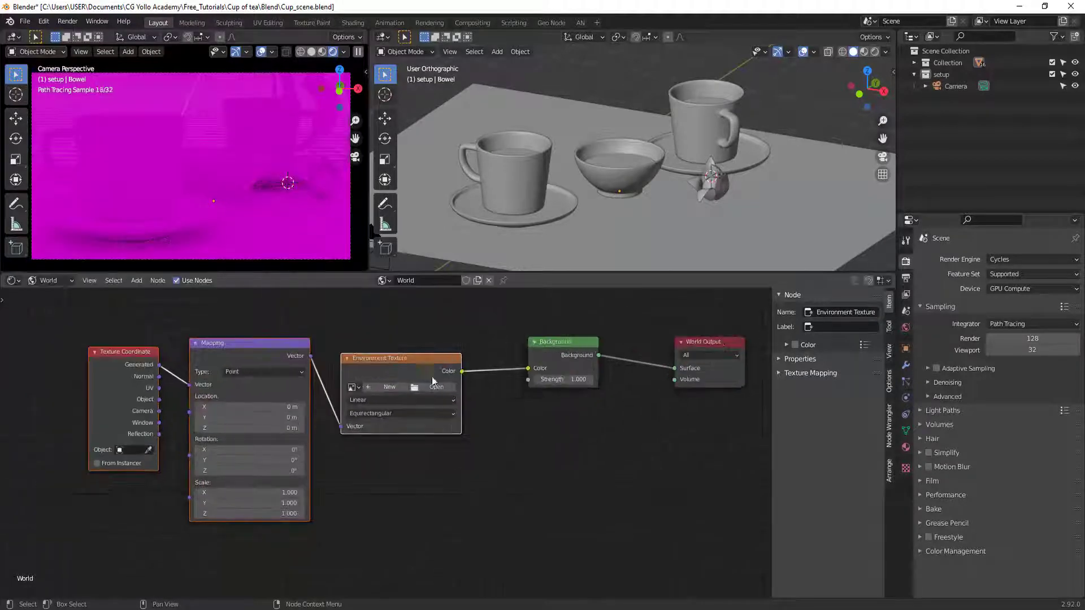
- Load empty_warehouse_01_4k.hdr from the Haven_HDRi folder into the Environment Texture
{"action": "left_click", "coordinate": [447, 376]}
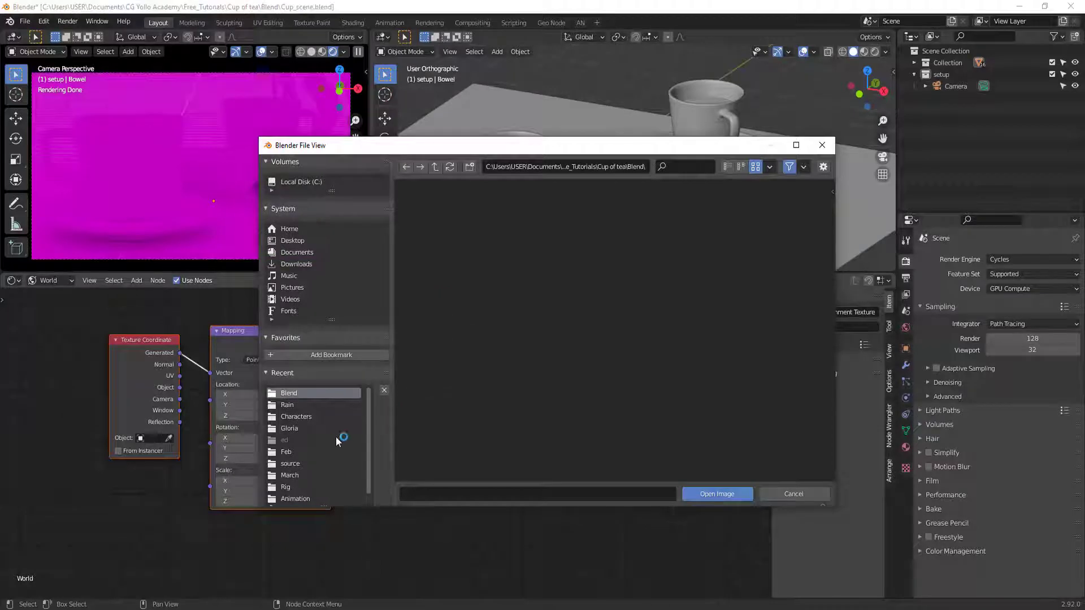
{"action": "scroll", "coordinate": [316, 447], "scroll_direction": "down", "scroll_amount": 1}
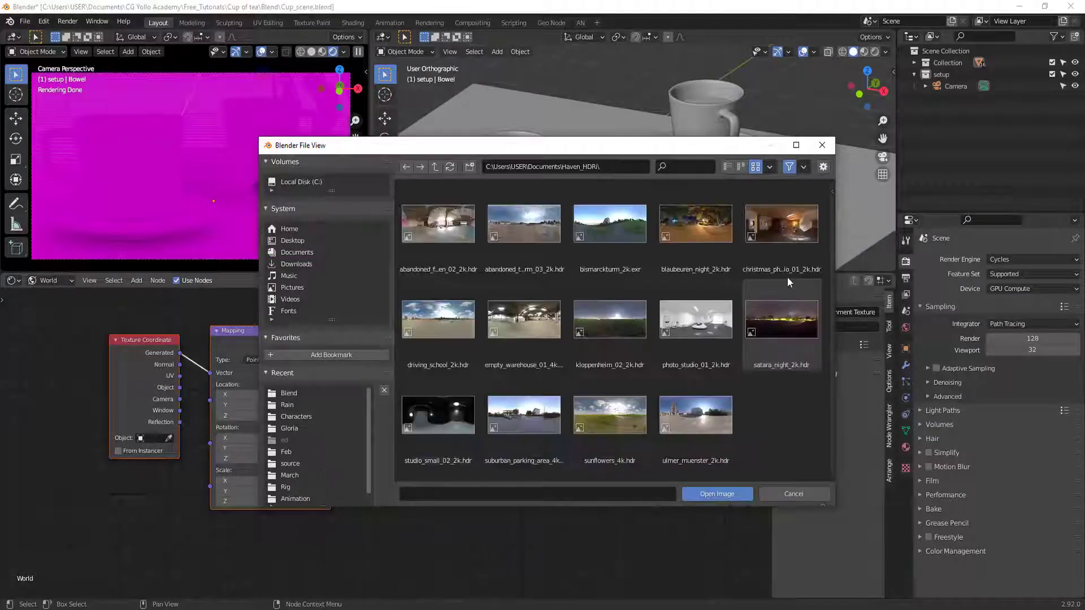
{"action": "left_click", "coordinate": [532, 330]}
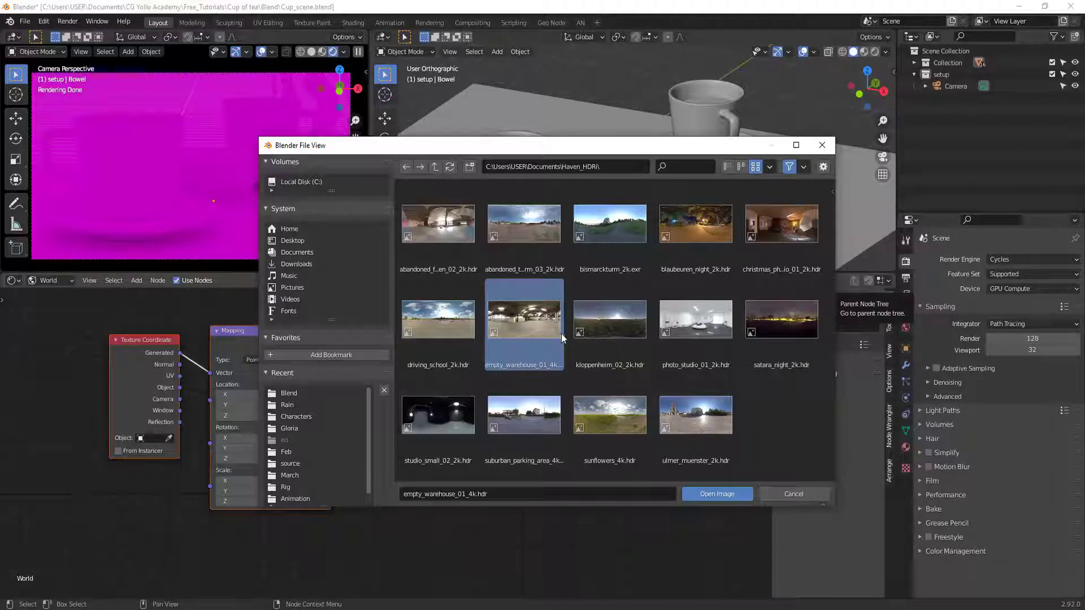
{"action": "left_click", "coordinate": [723, 493]}
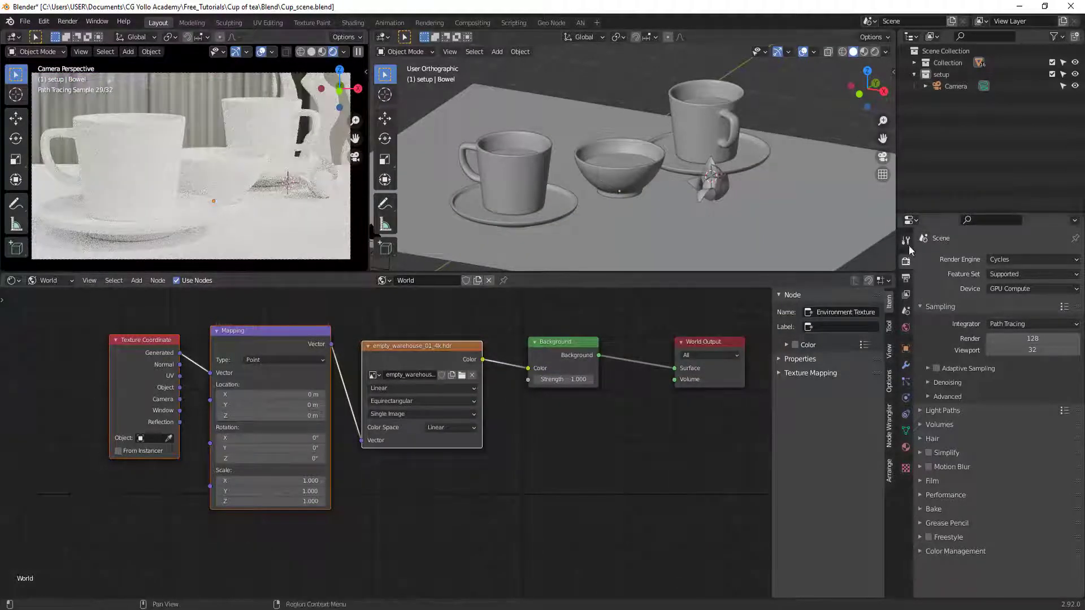
- Enable Film Transparent and Transparent Glass, then show the glass material's object nodes
{"action": "left_click", "coordinate": [929, 482]}
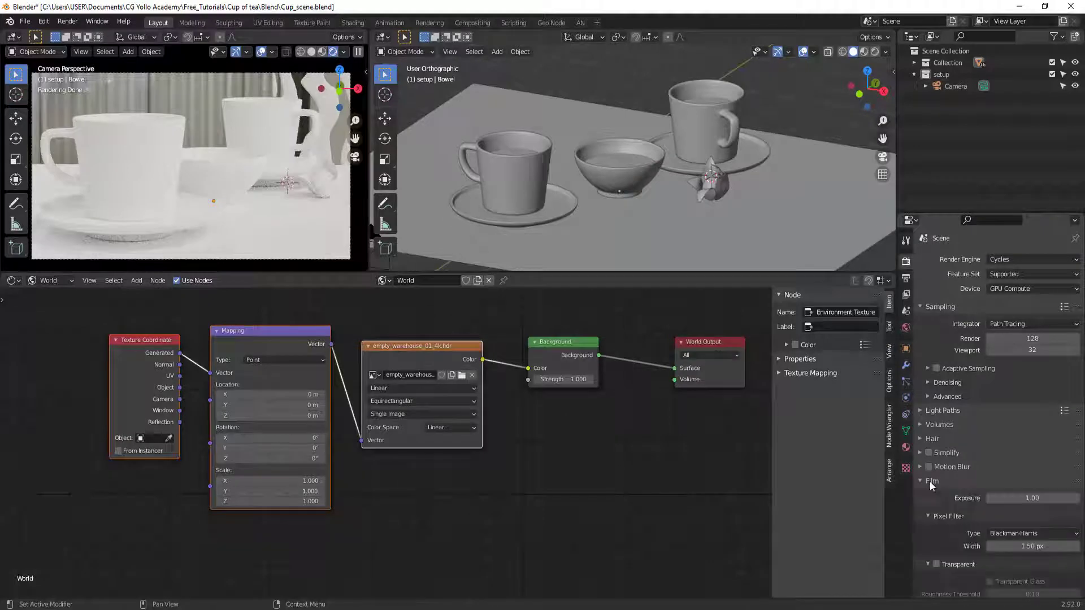
{"action": "scroll", "coordinate": [995, 454], "scroll_direction": "down", "scroll_amount": 3}
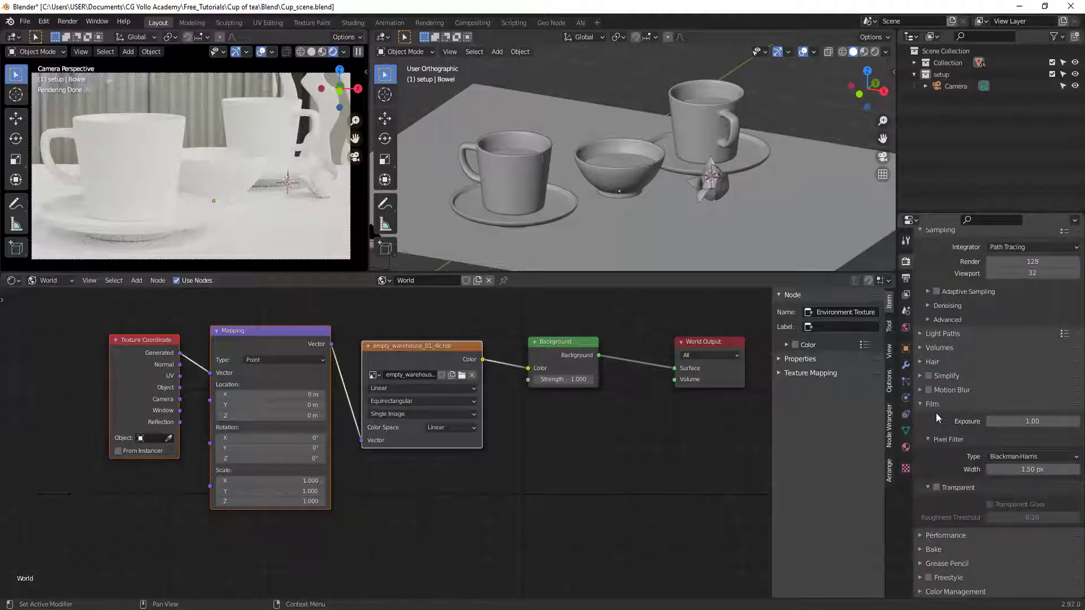
{"action": "left_click", "coordinate": [937, 487]}
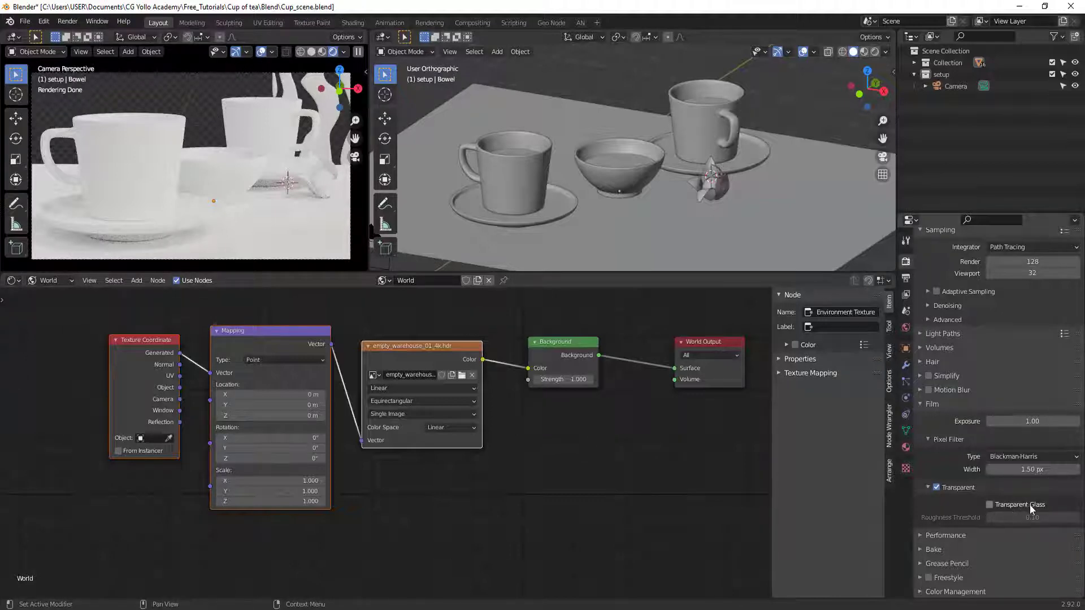
{"action": "left_click", "coordinate": [989, 505]}
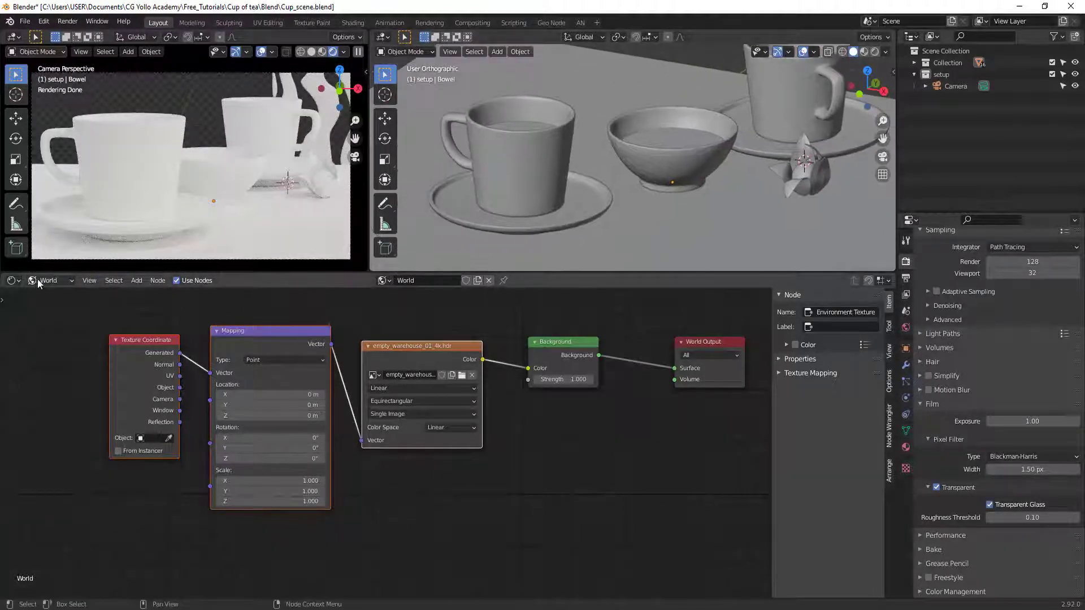
{"action": "left_click", "coordinate": [56, 294]}
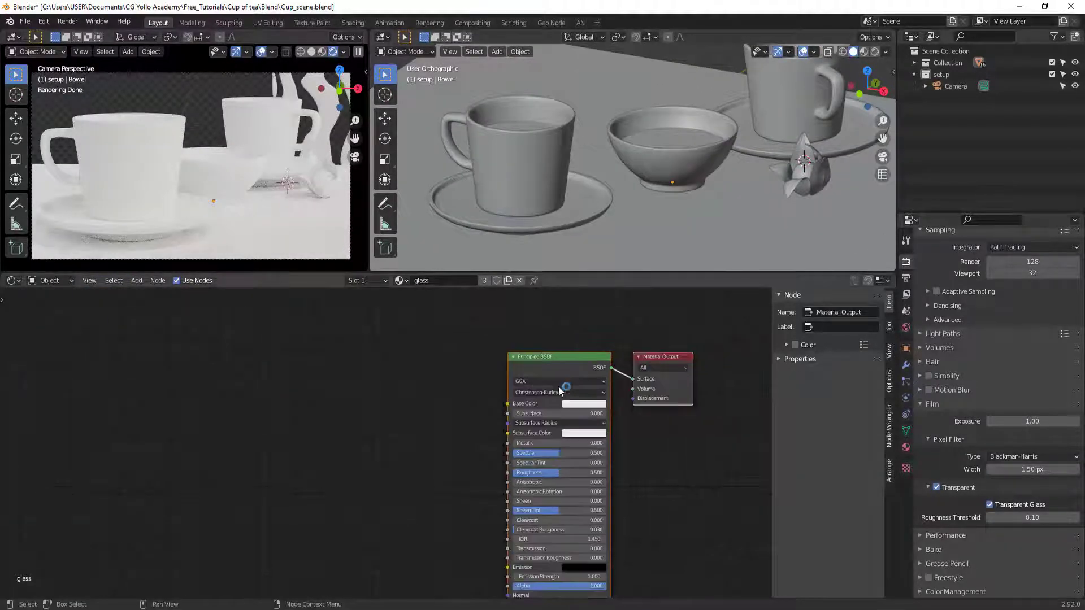
- Select the front cup and raise its glass material's Transmission to 1.000
{"action": "left_click", "coordinate": [531, 161]}
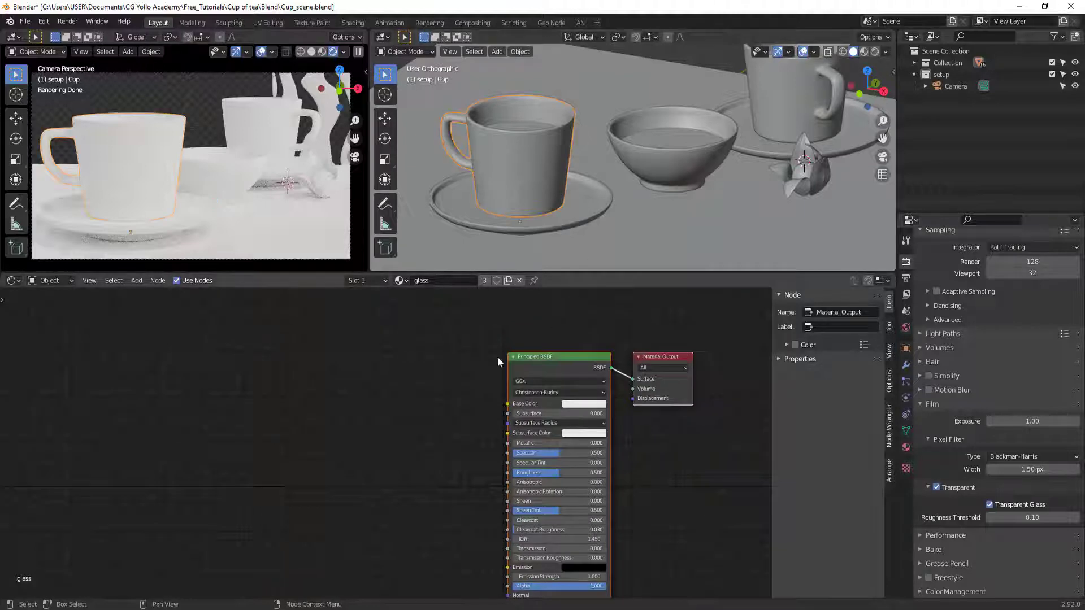
{"action": "scroll", "coordinate": [583, 406], "scroll_direction": "down", "scroll_amount": 1}
{"action": "scroll", "coordinate": [622, 399], "scroll_direction": "down", "scroll_amount": 1, "text": "shift"}
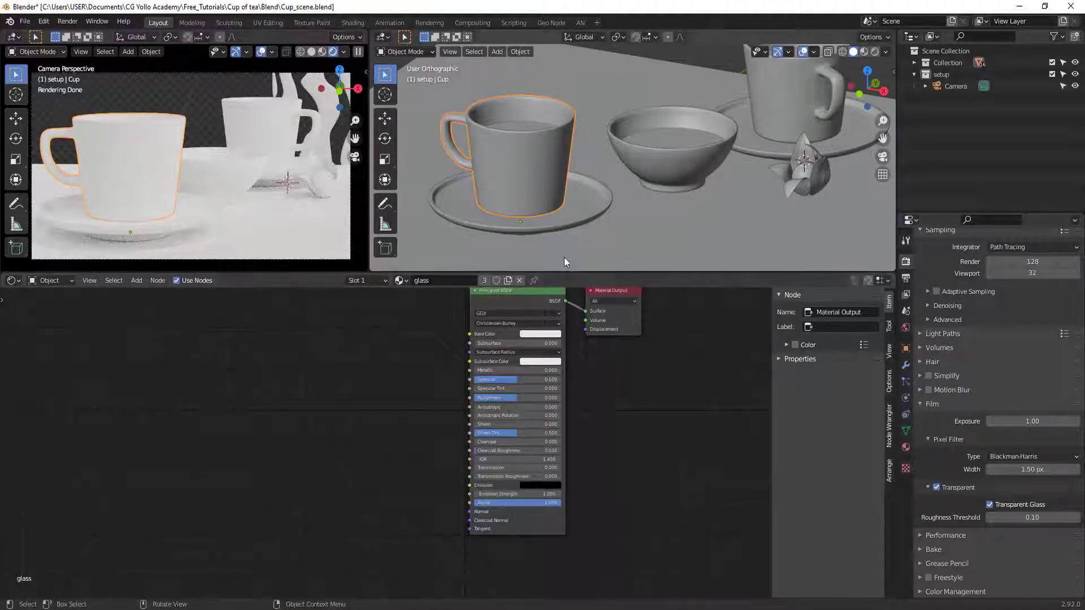
{"action": "scroll", "coordinate": [611, 488], "scroll_direction": "up", "scroll_amount": 2}
{"action": "scroll", "coordinate": [602, 491], "scroll_direction": "up", "scroll_amount": 1}
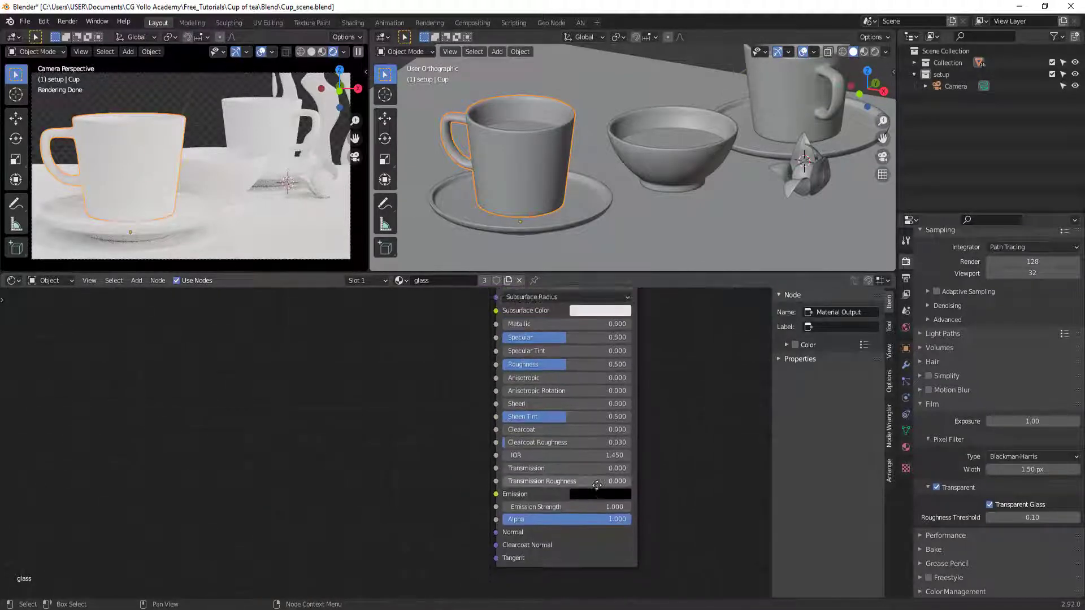
{"action": "scroll", "coordinate": [572, 524], "scroll_direction": "up", "scroll_amount": 2, "text": "shift"}
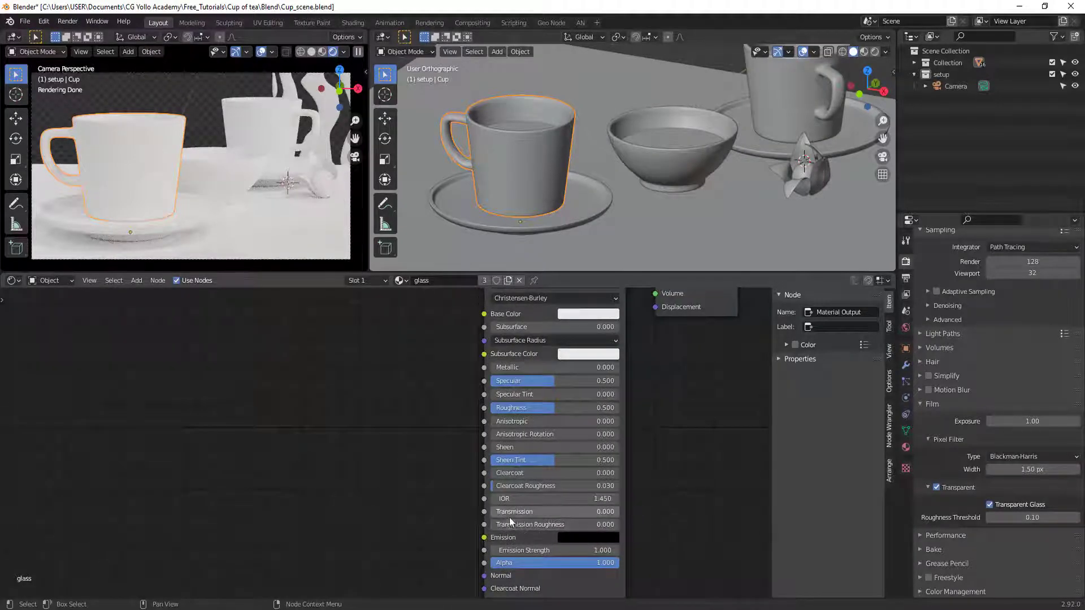
{"action": "left_click_drag", "start_coordinate": [496, 513], "coordinate": [605, 512]}
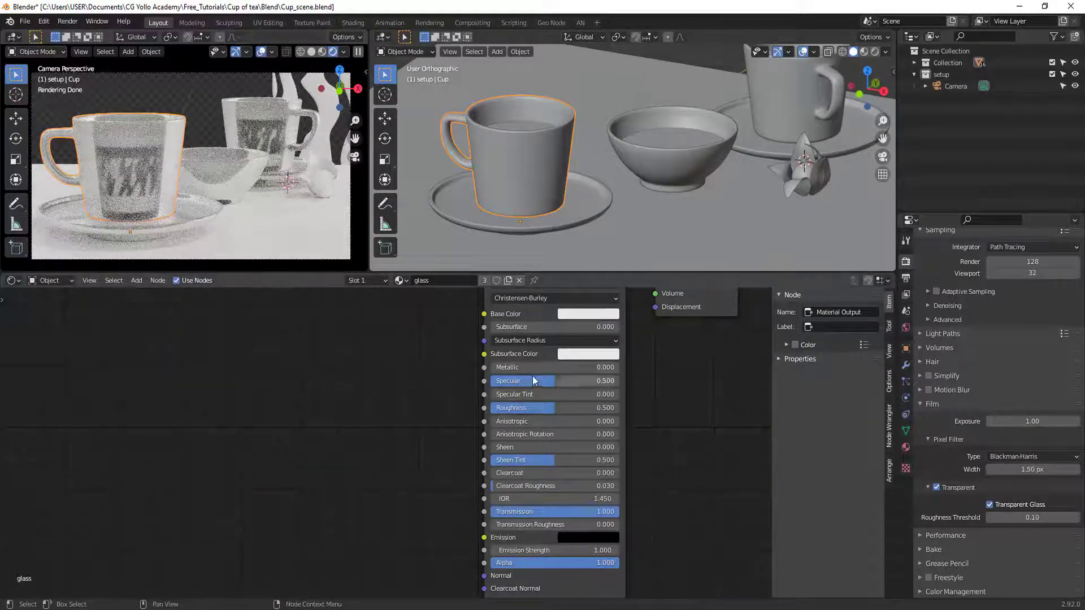
- Drag the glass Roughness from 0.500 to 0.000 and check the rendered cups
{"action": "scroll", "coordinate": [524, 480], "scroll_direction": "down", "scroll_amount": 1}
{"action": "scroll", "coordinate": [604, 386], "scroll_direction": "up", "scroll_amount": 1}
{"action": "middle_click_drag", "start_coordinate": [603, 387], "coordinate": [622, 441]}
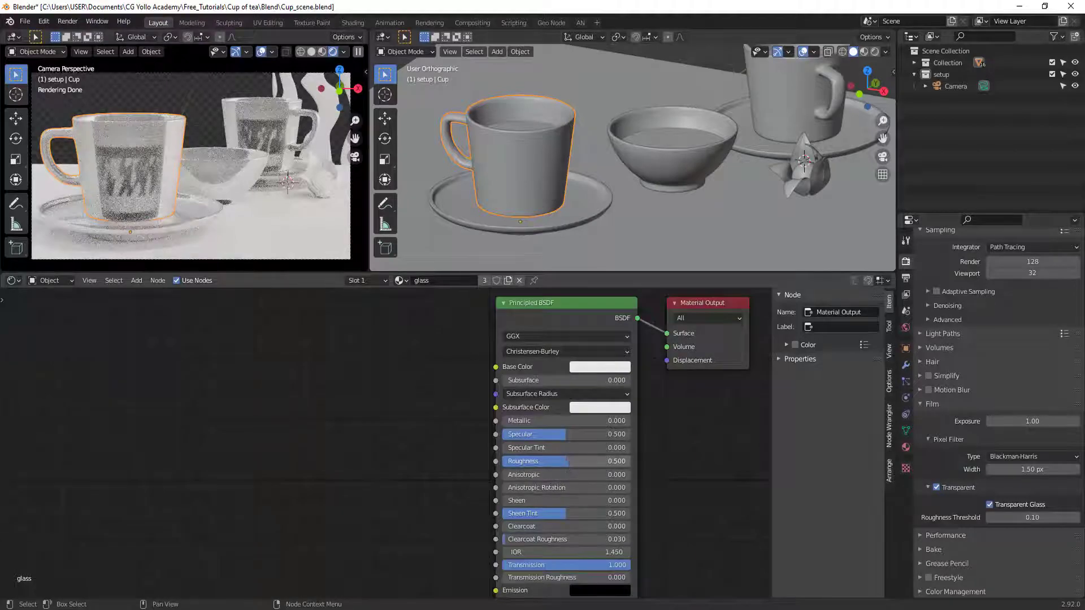
{"action": "left_click_drag", "start_coordinate": [567, 461], "coordinate": [532, 461]}
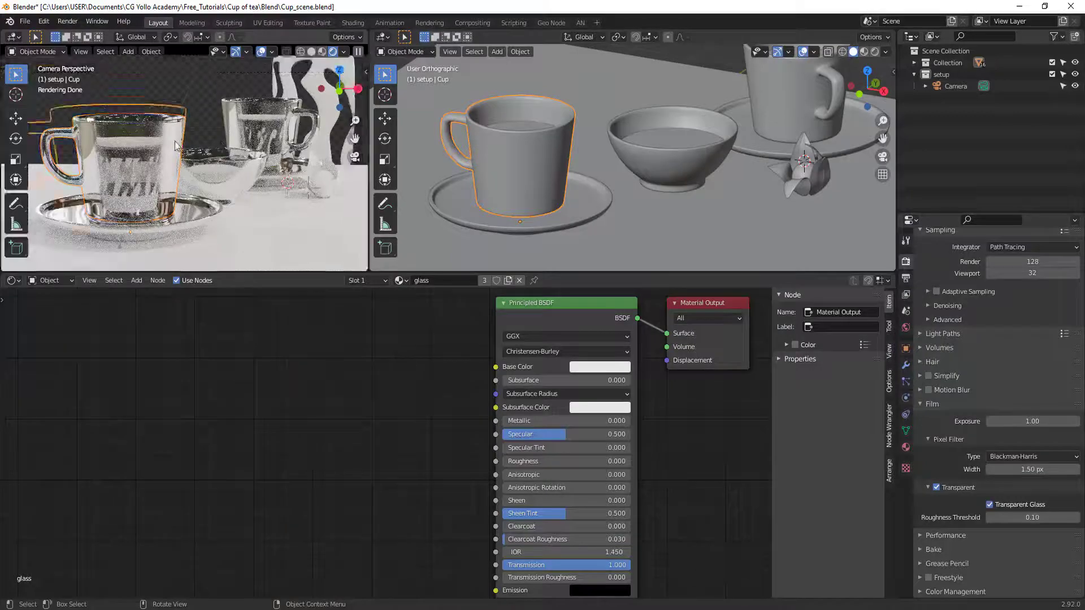
{"action": "scroll", "coordinate": [226, 137], "scroll_direction": "up", "scroll_amount": 2}
{"action": "scroll", "coordinate": [255, 136], "scroll_direction": "up", "scroll_amount": 2}
{"action": "scroll", "coordinate": [293, 137], "scroll_direction": "up", "scroll_amount": 1}
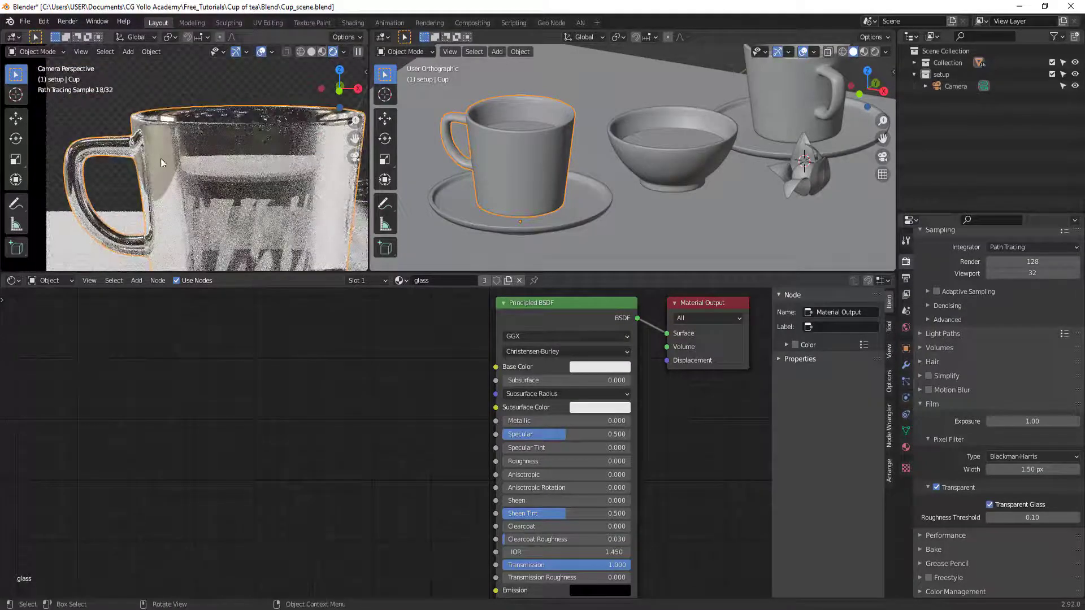
{"action": "scroll", "coordinate": [229, 160], "scroll_direction": "down", "scroll_amount": 2}
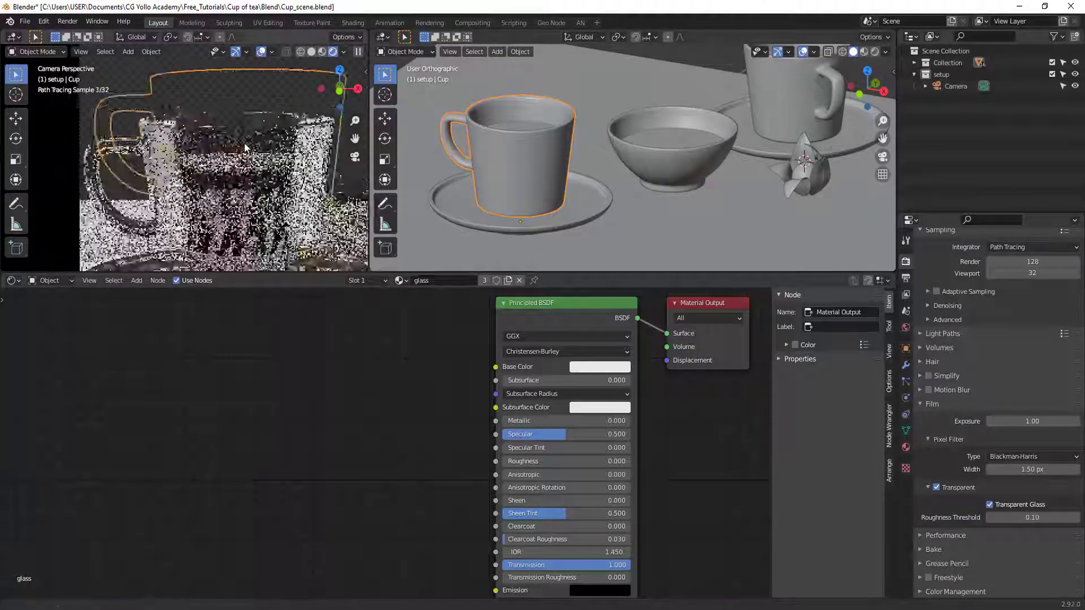
{"action": "middle_click_drag", "start_coordinate": [496, 151], "coordinate": [568, 159]}
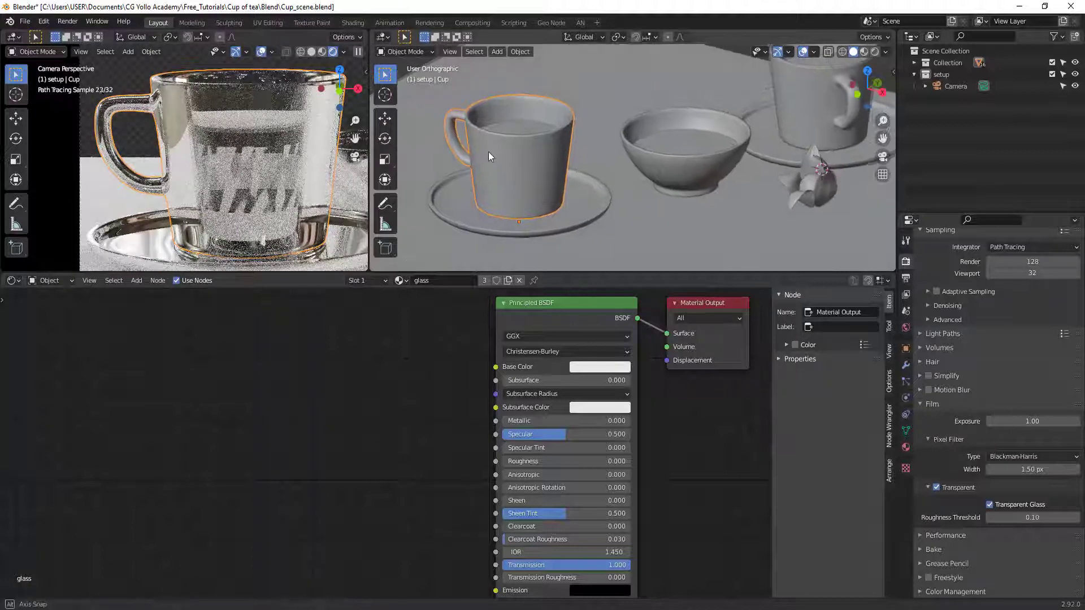
- Recalculate the cup's normals in Edit Mode and start editing the saucer
{"action": "key", "text": "Tab"}
{"action": "key", "text": "a"}
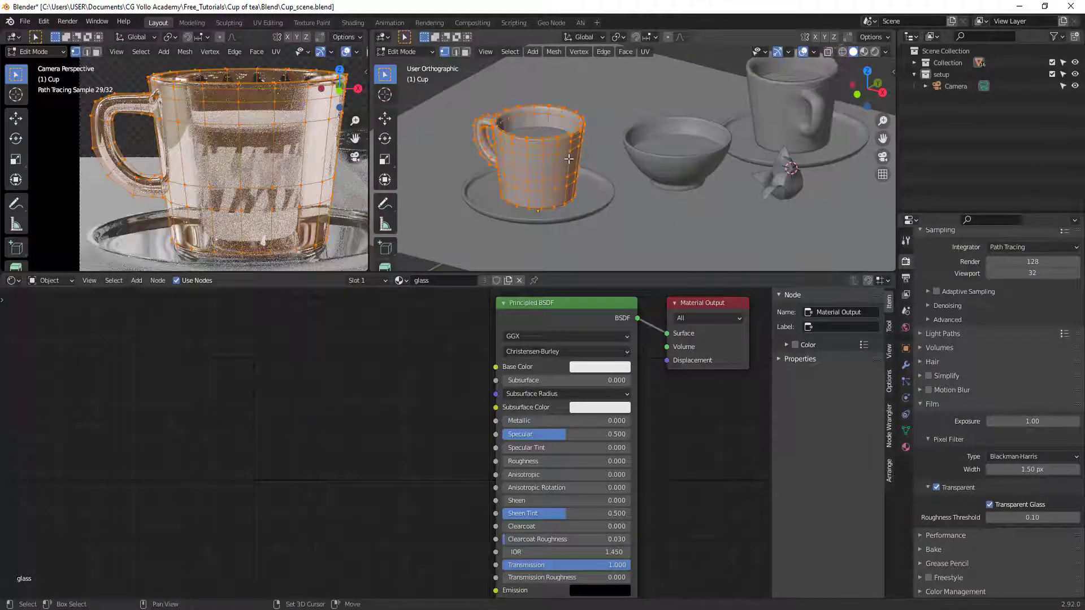
{"action": "key", "text": "shift+n"}
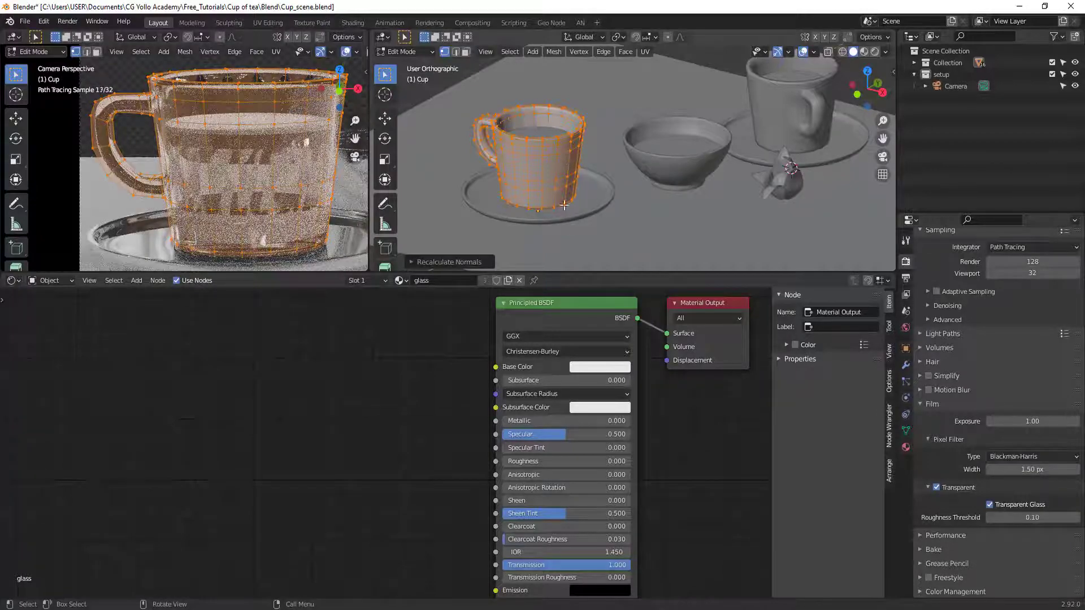
{"action": "key", "text": "Tab"}
{"action": "left_click", "coordinate": [583, 220]}
{"action": "key", "text": "Tab"}
- Recalculate normals on the saucer, bowl and soup meshes
{"action": "key", "text": "Tab"}
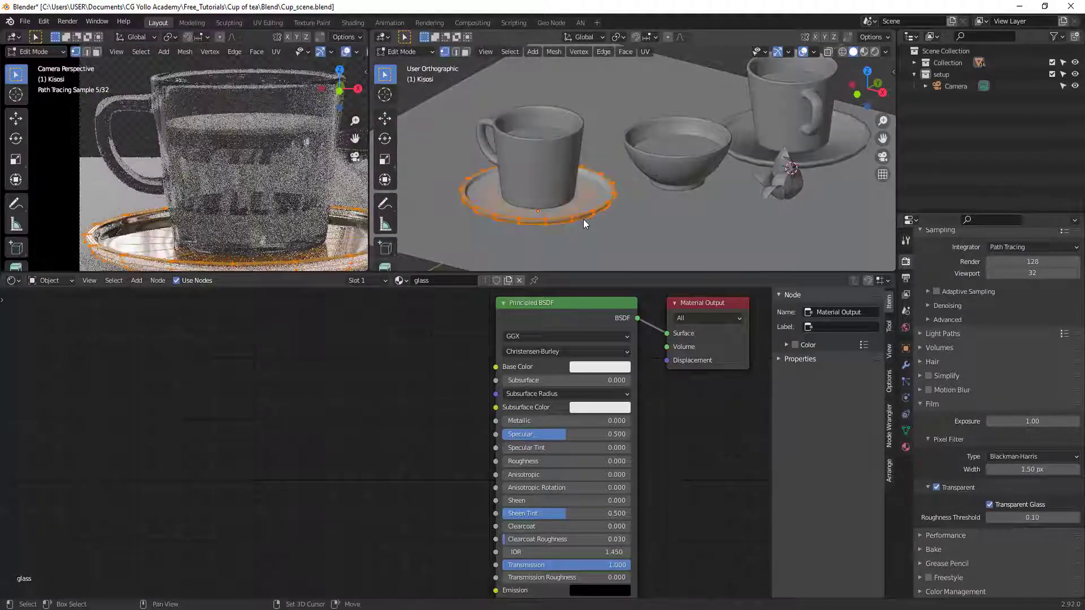
{"action": "left_click", "coordinate": [698, 161]}
{"action": "key", "text": "Tab"}
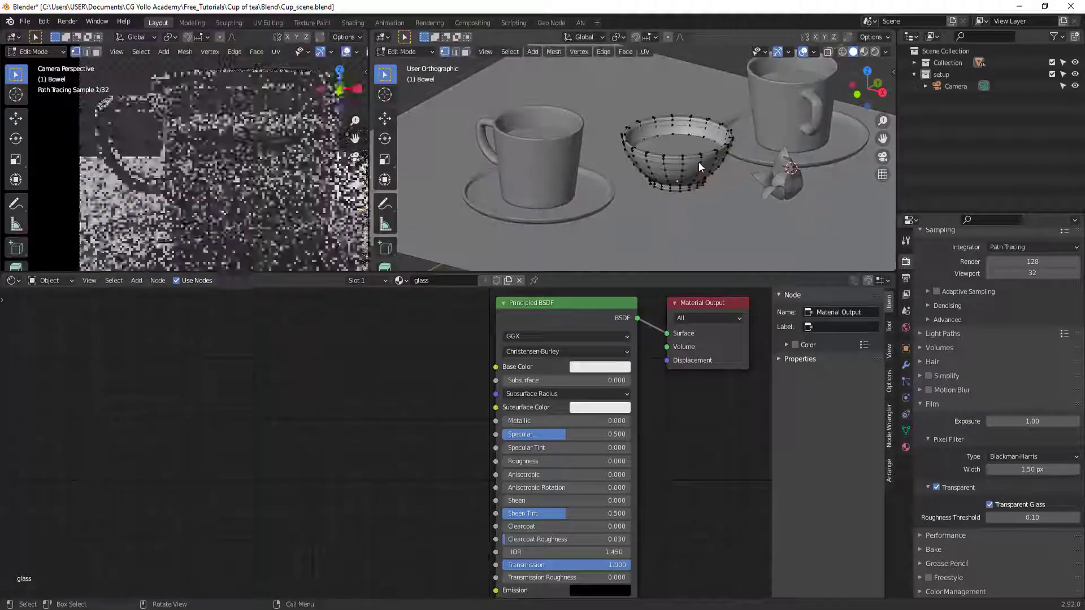
{"action": "key", "text": "a"}
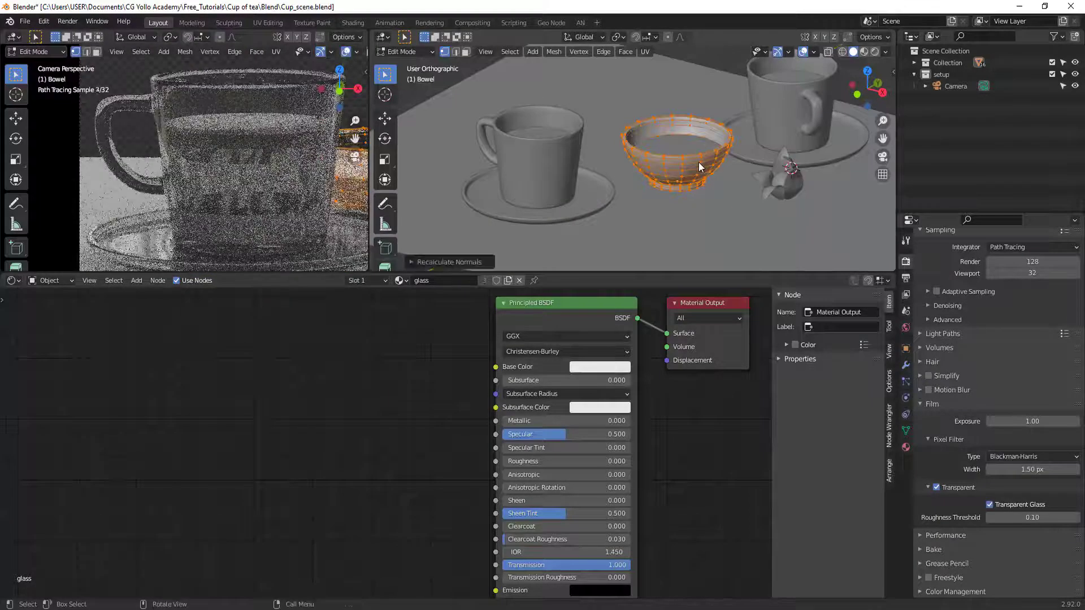
{"action": "key", "text": "Tab"}
{"action": "left_click", "coordinate": [694, 149]}
{"action": "key", "text": "Tab"}
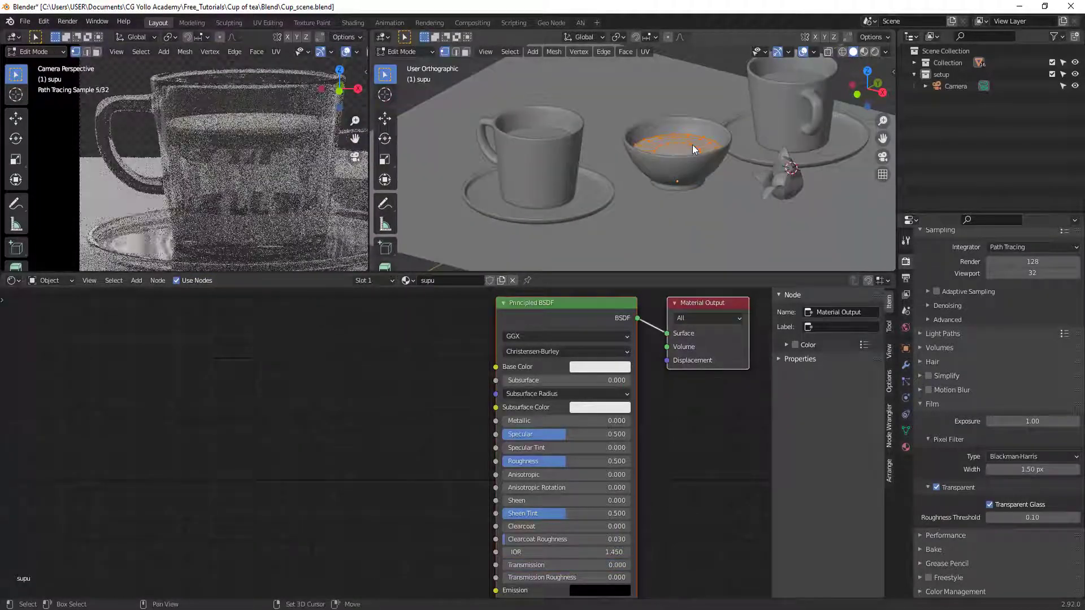
{"action": "key", "text": "Tab"}
- Select the right cup, its saucer and the tea, editing the tea mesh
{"action": "left_click", "coordinate": [738, 154]}
{"action": "left_click", "coordinate": [741, 154]}
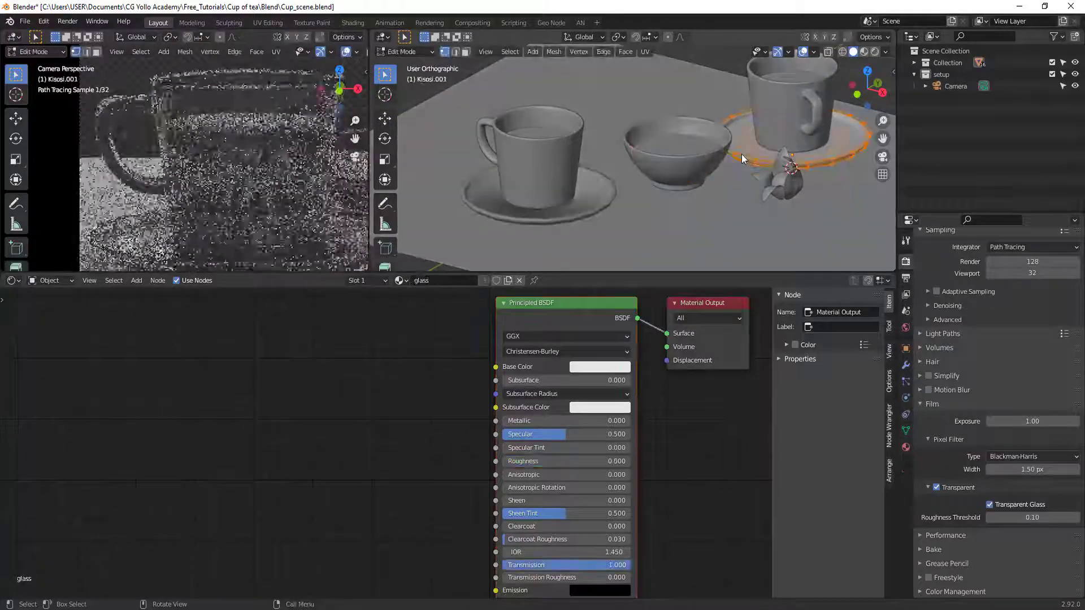
{"action": "left_click", "coordinate": [762, 121]}
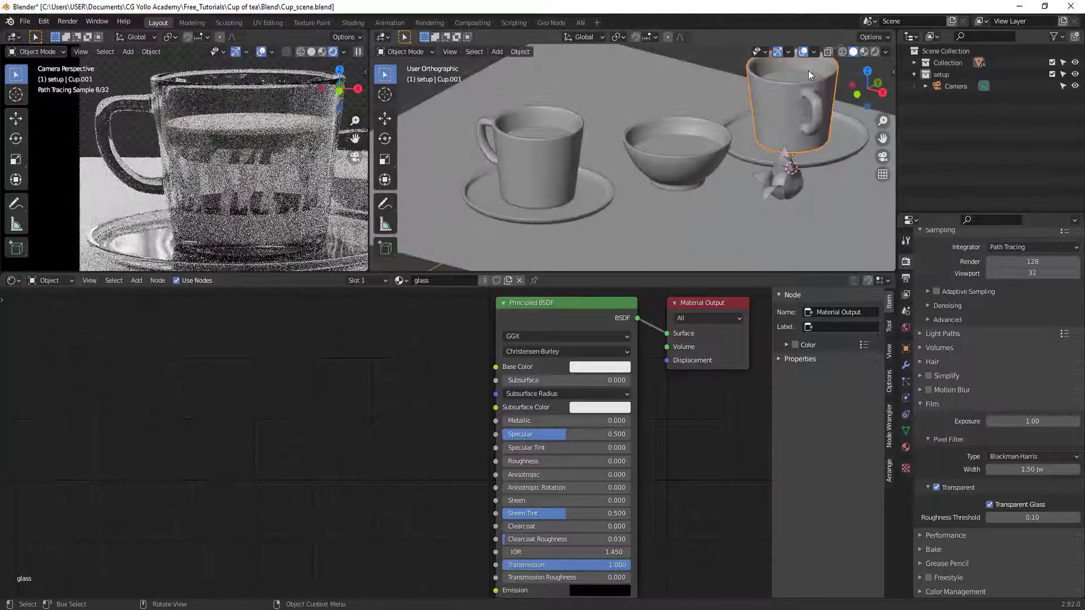
{"action": "left_click", "coordinate": [808, 70]}
{"action": "key", "text": "Tab"}
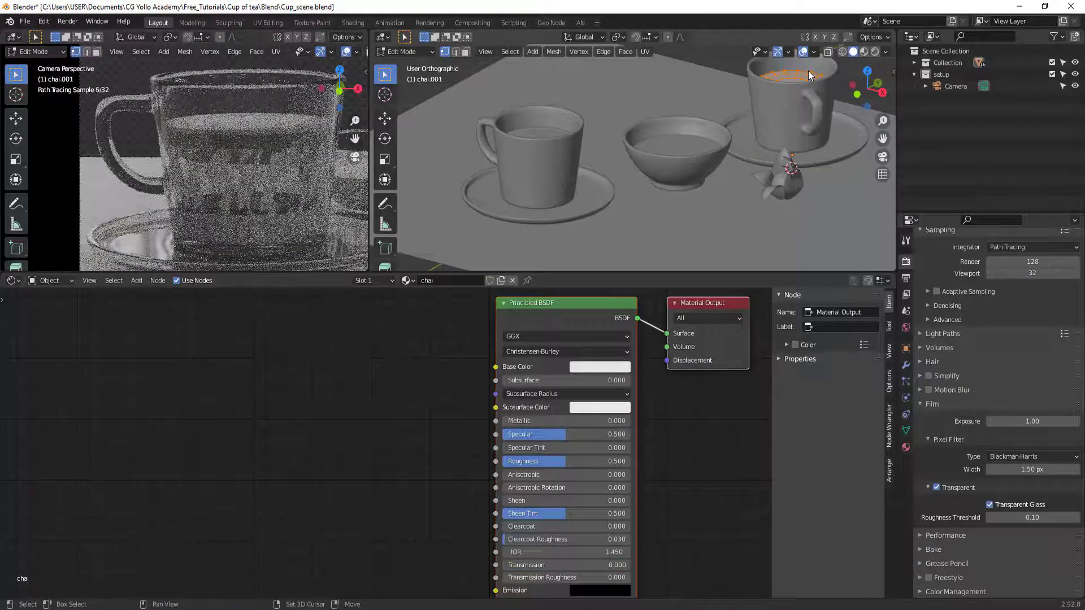
{"action": "key", "text": "Tab"}
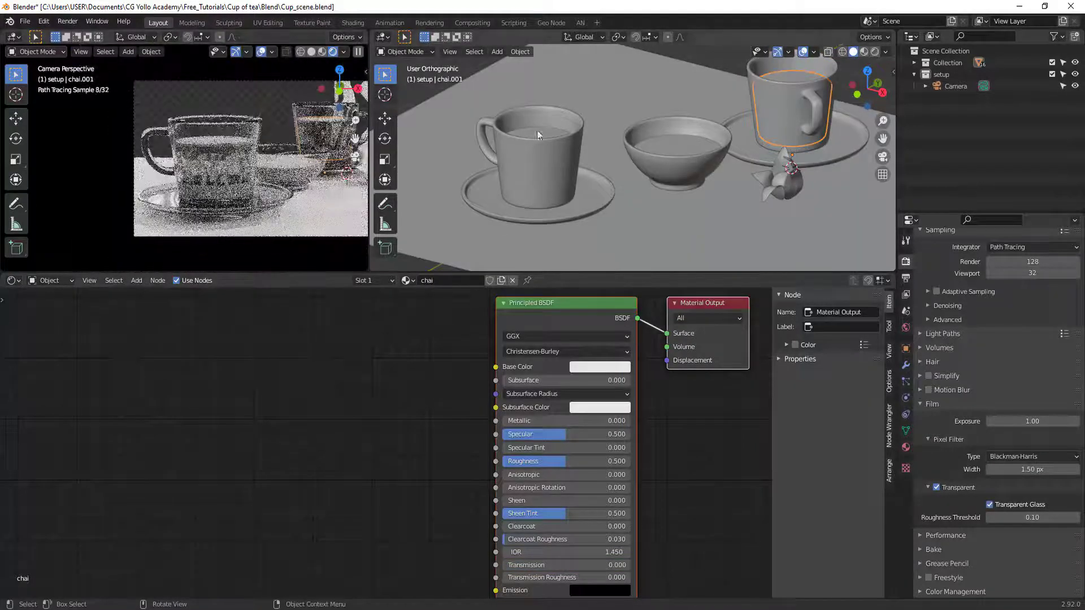
- Give the left cup's tea 'chai' material Transmission 1.000 and Roughness 0.010
{"action": "left_click", "coordinate": [541, 134]}
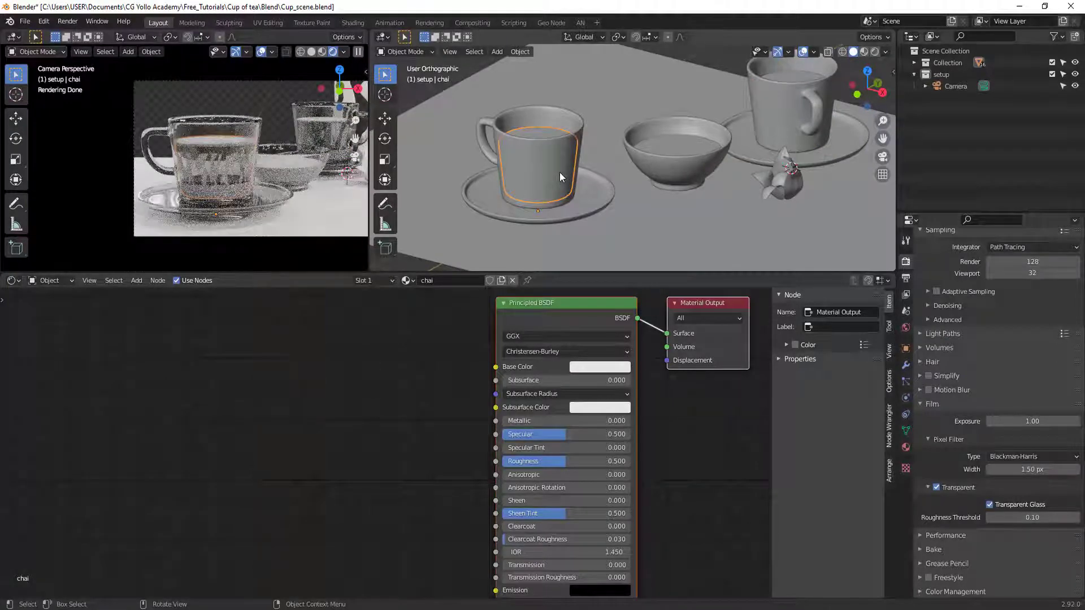
{"action": "middle_click_drag", "start_coordinate": [601, 365], "coordinate": [536, 373]}
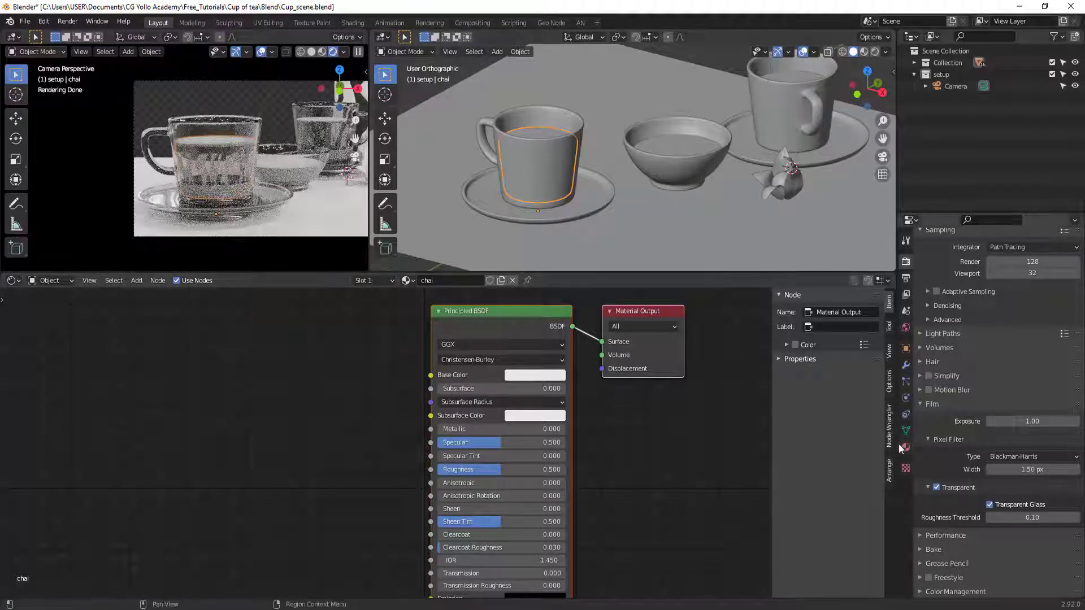
{"action": "middle_click_drag", "start_coordinate": [527, 576], "coordinate": [541, 458]}
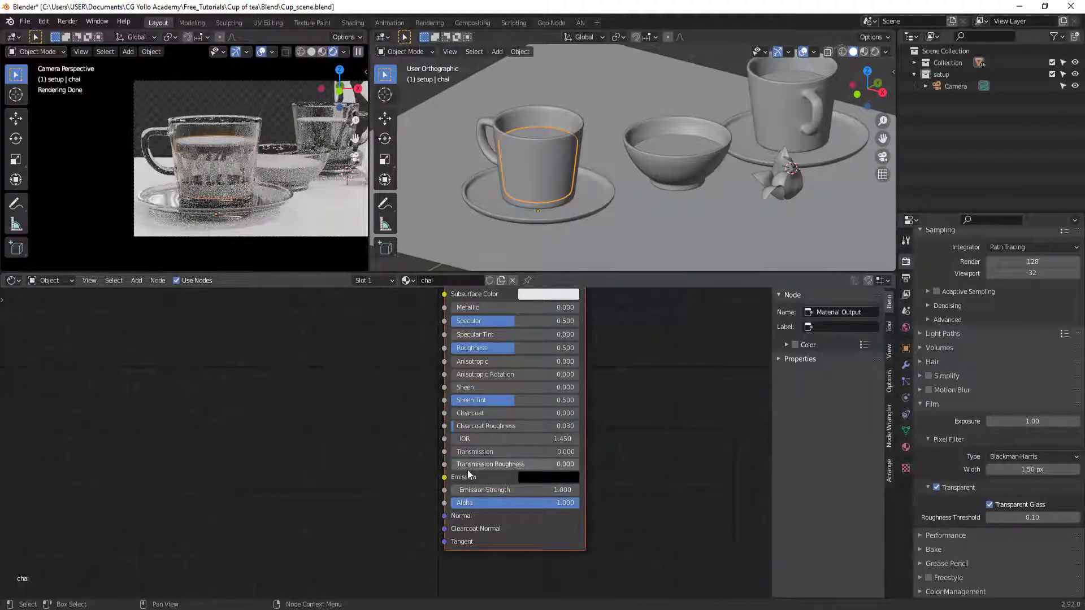
{"action": "left_click_drag", "start_coordinate": [505, 452], "coordinate": [579, 451]}
{"action": "middle_click_drag", "start_coordinate": [546, 404], "coordinate": [557, 444]}
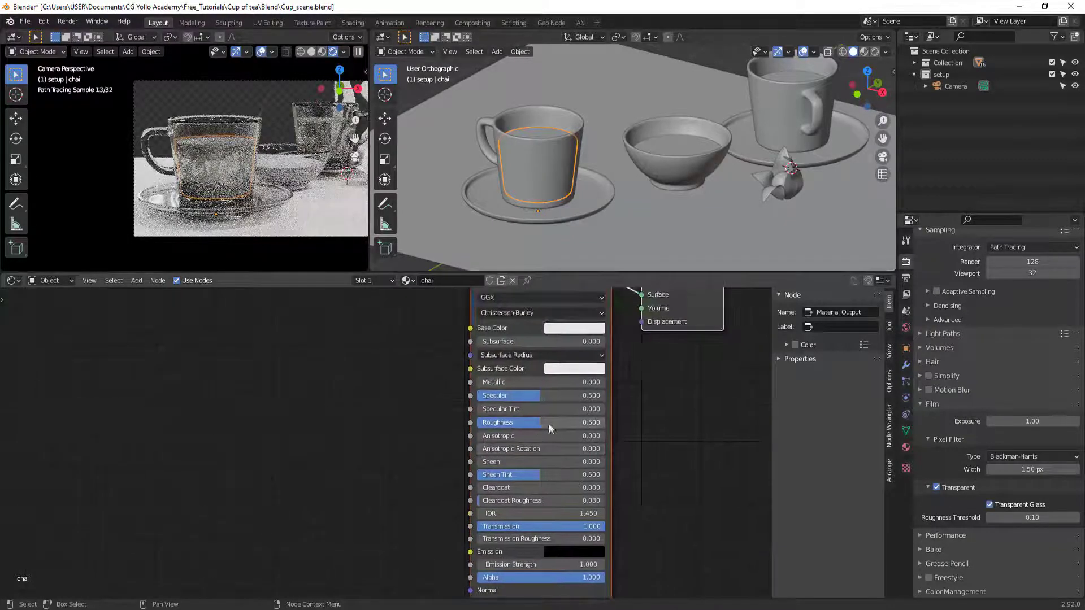
{"action": "left_click_drag", "start_coordinate": [548, 424], "coordinate": [497, 423]}
{"action": "left_click_drag", "start_coordinate": [593, 422], "coordinate": [489, 426]}
{"action": "left_click", "coordinate": [540, 422]}
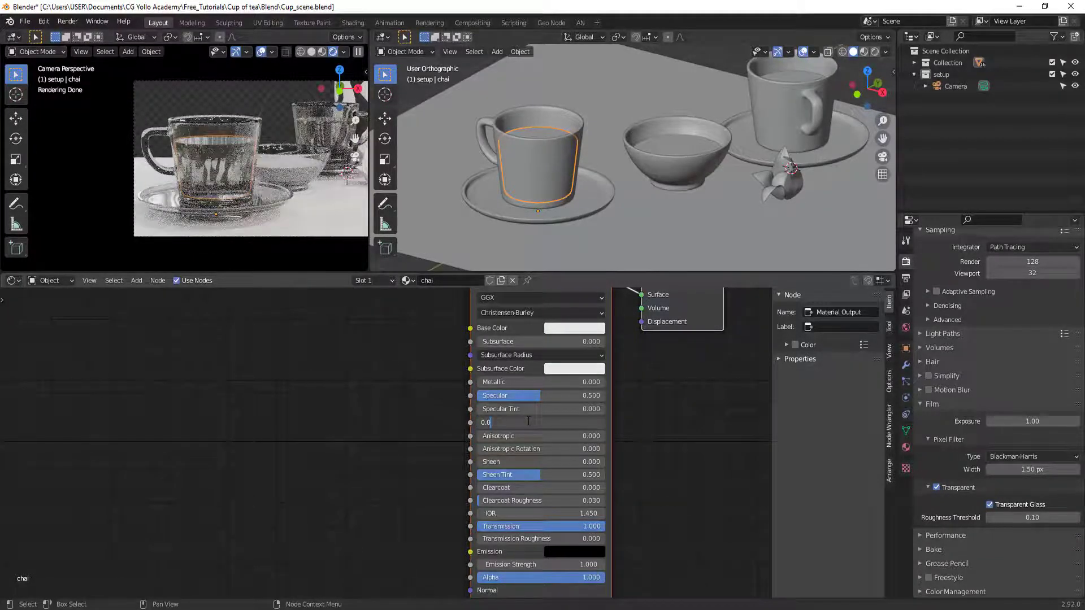
{"action": "type", "text": "1"}
{"action": "key", "text": "Return"}
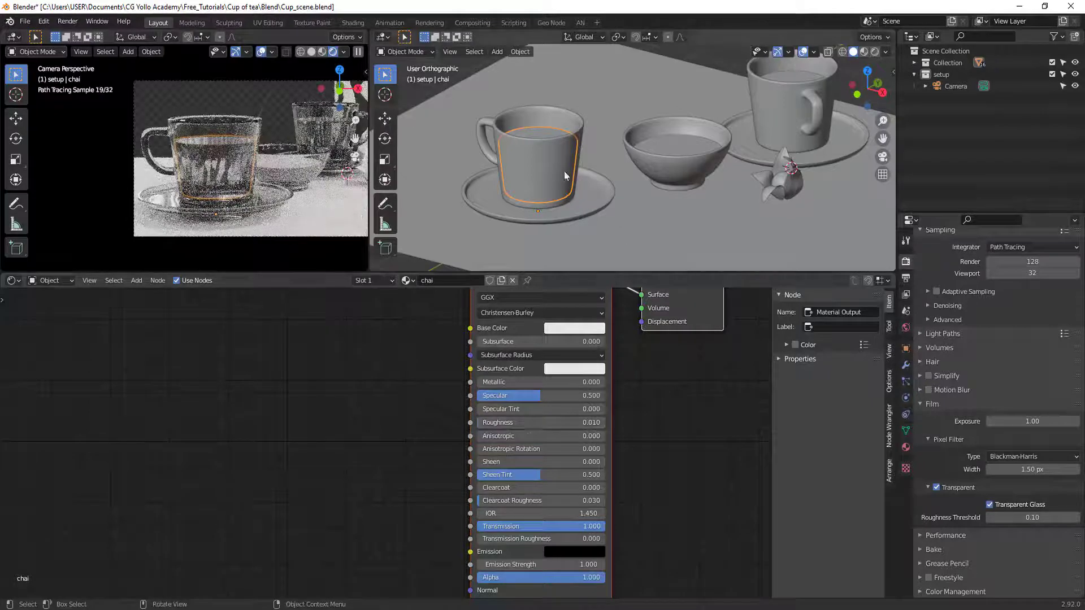
- Set the chai Base Color to brown and view the whole scene
{"action": "scroll", "coordinate": [564, 170], "scroll_direction": "up", "scroll_amount": 1}
{"action": "scroll", "coordinate": [507, 153], "scroll_direction": "up", "scroll_amount": 1}
{"action": "middle_click_drag", "start_coordinate": [575, 347], "coordinate": [577, 382]}
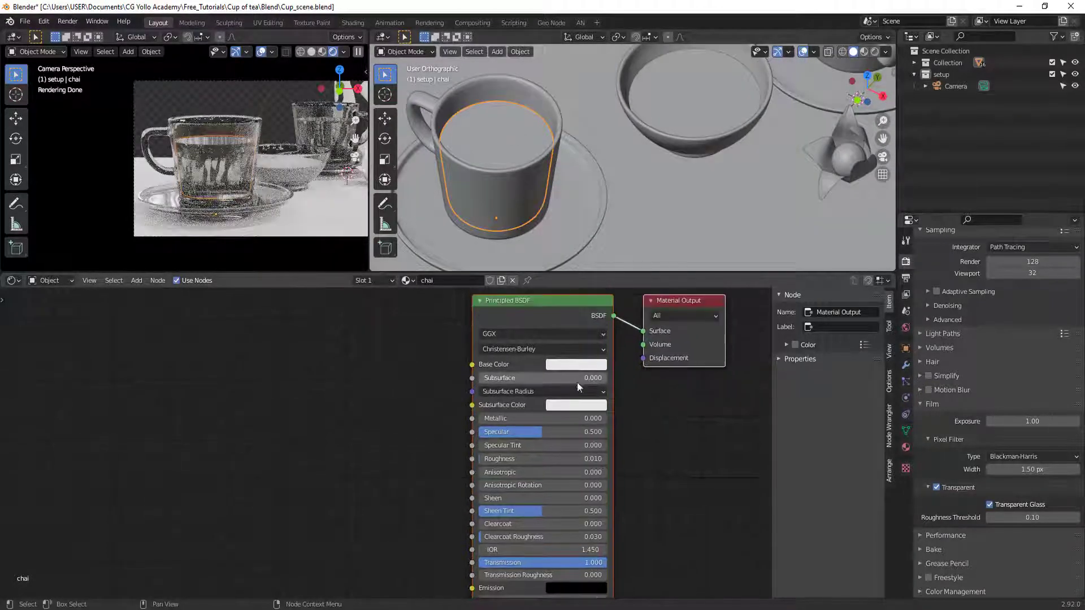
{"action": "left_click", "coordinate": [573, 364]}
{"action": "left_click_drag", "start_coordinate": [588, 250], "coordinate": [588, 256]}
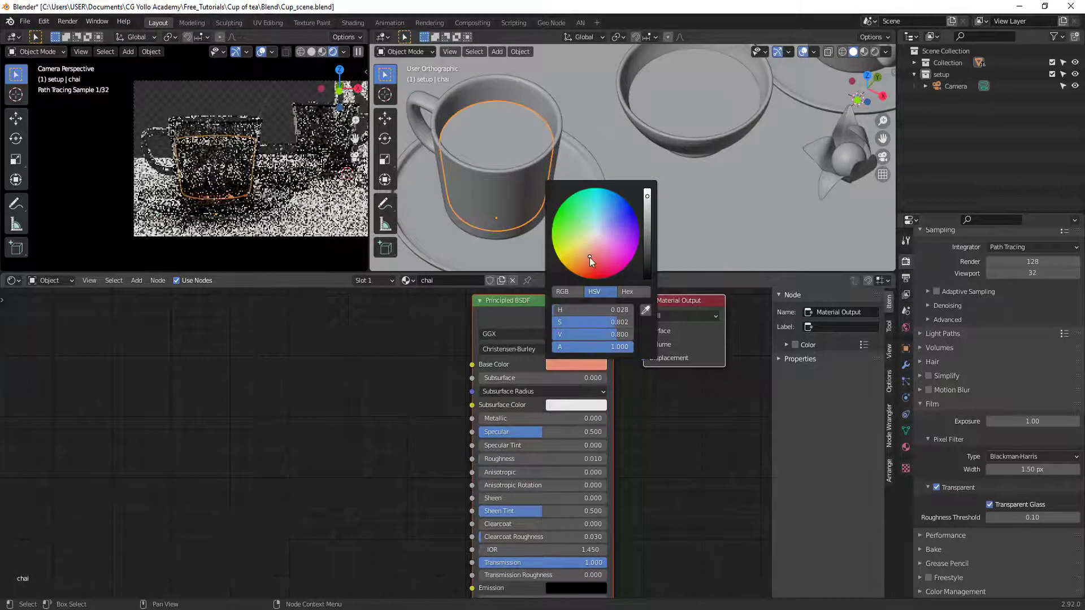
{"action": "middle_click_drag", "start_coordinate": [635, 191], "coordinate": [652, 148]}
{"action": "scroll", "coordinate": [677, 188], "scroll_direction": "down", "scroll_amount": 3}
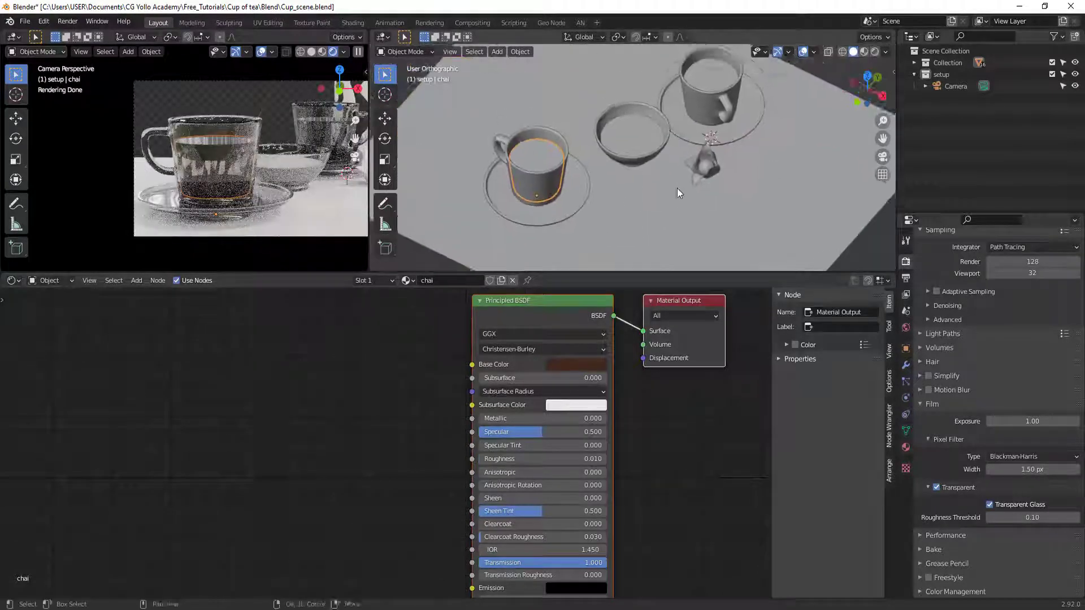
{"action": "scroll", "coordinate": [665, 162], "scroll_direction": "up", "scroll_amount": 3}
- Select the soup and set its 'supu' Base Color to a saturated orange
{"action": "left_click", "coordinate": [629, 114]}
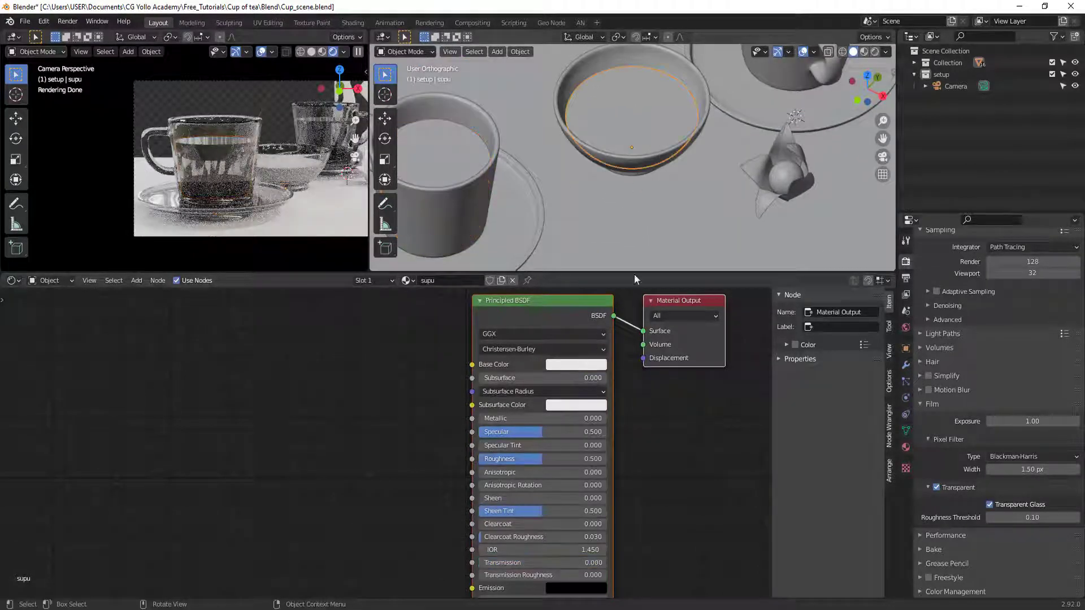
{"action": "left_click", "coordinate": [571, 364]}
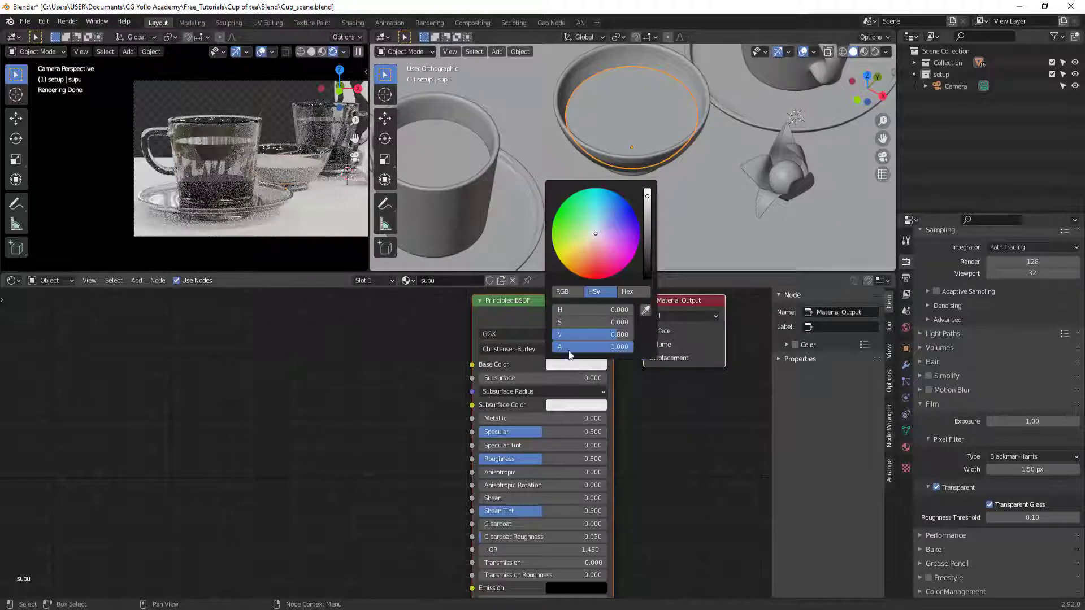
{"action": "left_click", "coordinate": [580, 253]}
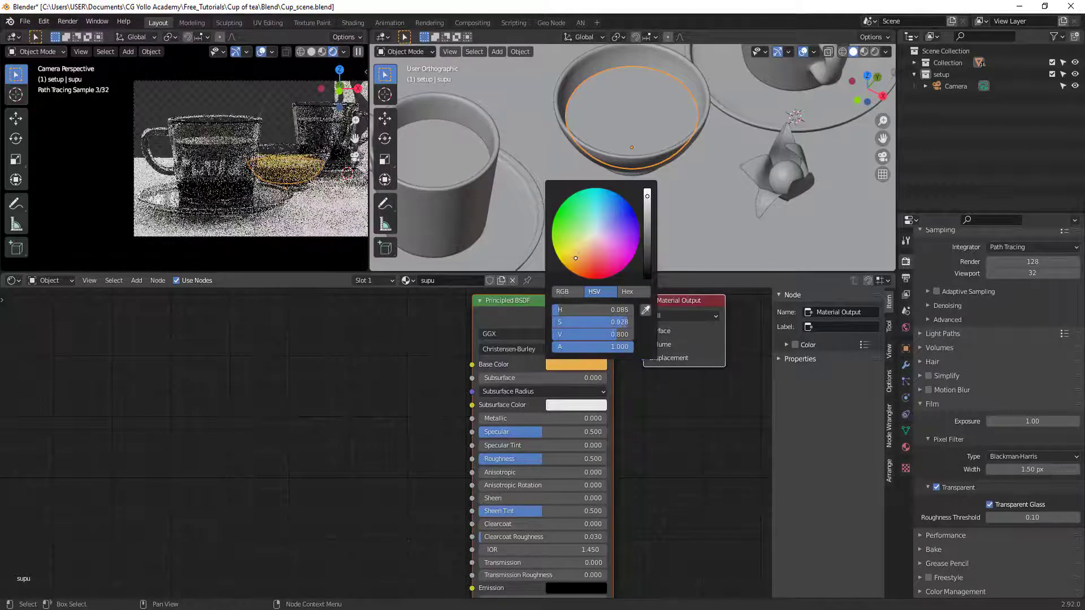
{"action": "left_click", "coordinate": [574, 263]}
{"action": "middle_click_drag", "start_coordinate": [590, 523], "coordinate": [565, 450]}
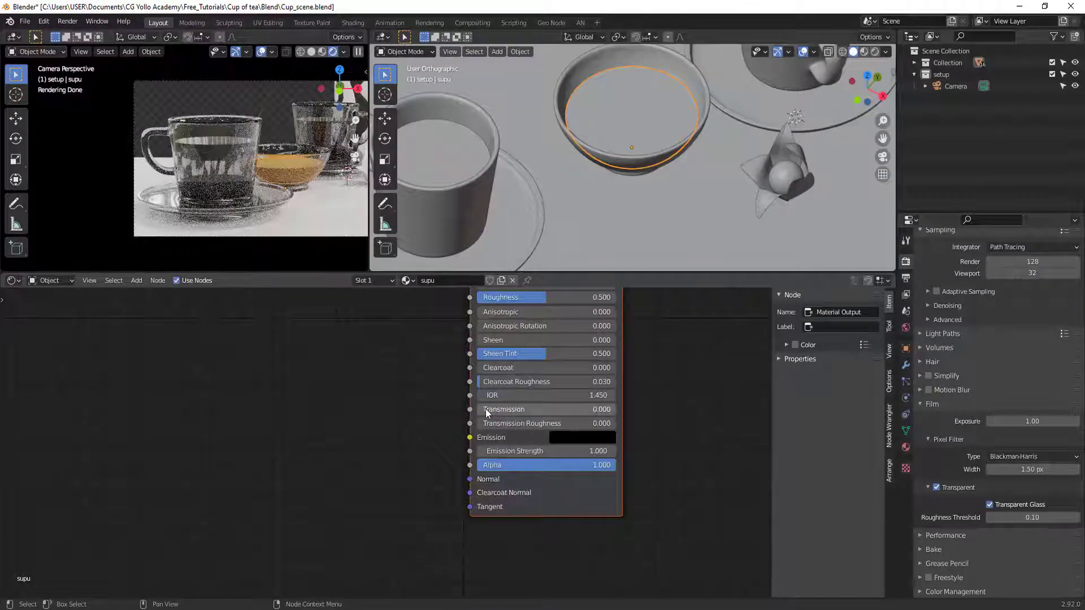
- Set the supu material's Transmission to 1.000 and Roughness to 0.200
{"action": "mouse_move", "coordinate": [486, 409]}
{"action": "left_mouse_down"}
{"action": "mouse_move", "coordinate": [609, 409]}
{"action": "mouse_move", "coordinate": [636, 358]}
{"action": "left_mouse_up"}
{"action": "middle_click_drag", "start_coordinate": [636, 358], "coordinate": [664, 469]}
{"action": "left_click_drag", "start_coordinate": [570, 409], "coordinate": [514, 409]}
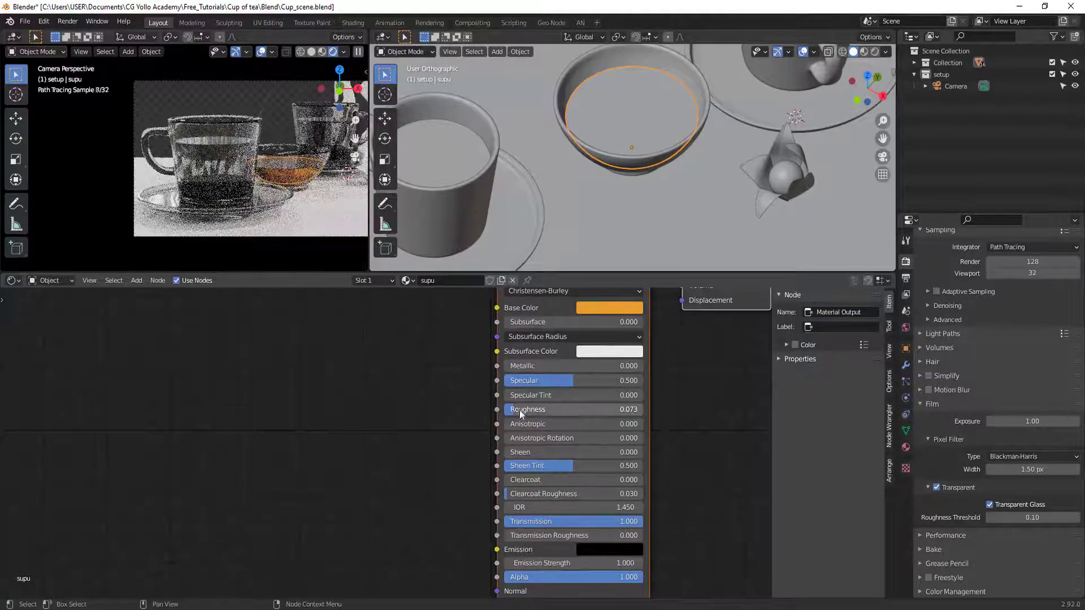
{"action": "middle_click_drag", "start_coordinate": [638, 414], "coordinate": [630, 450]}
{"action": "left_click_drag", "start_coordinate": [630, 451], "coordinate": [644, 451]}
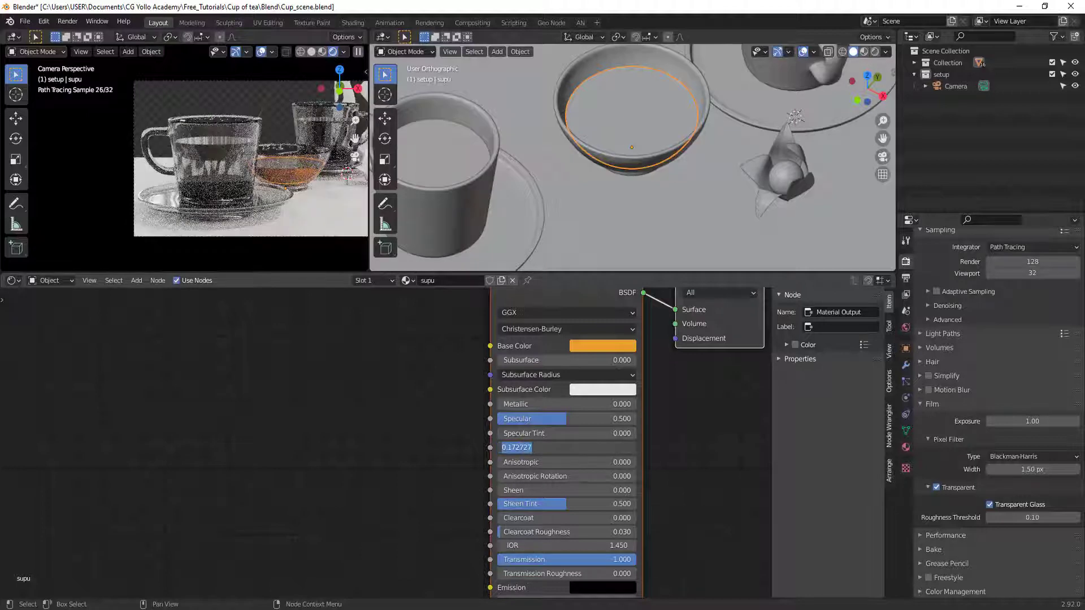
{"action": "type", "text": "0.2"}
{"action": "key", "text": "Return"}
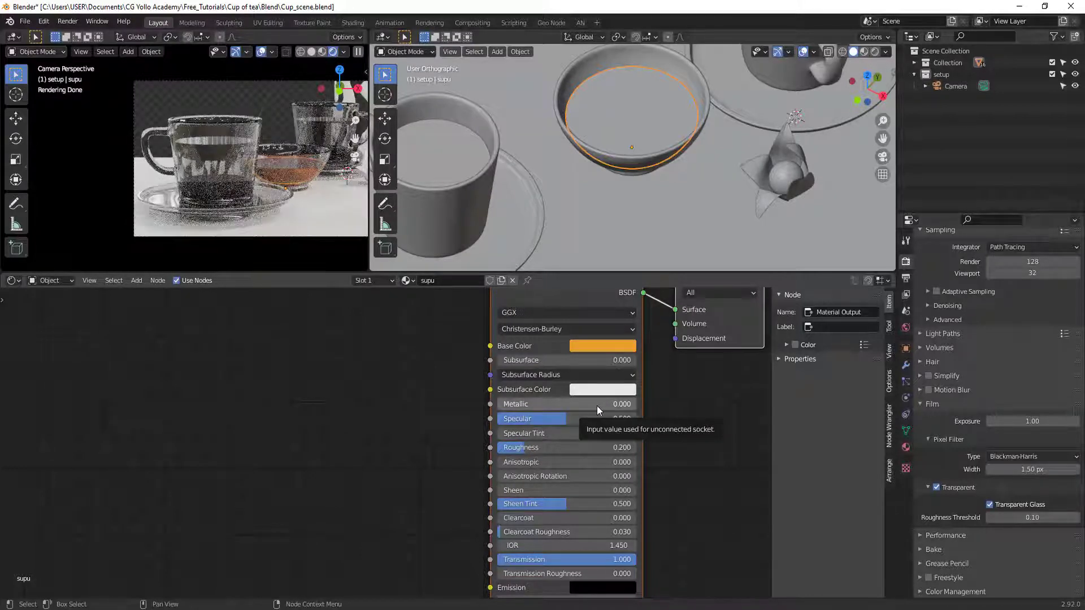
{"action": "left_click", "coordinate": [600, 346]}
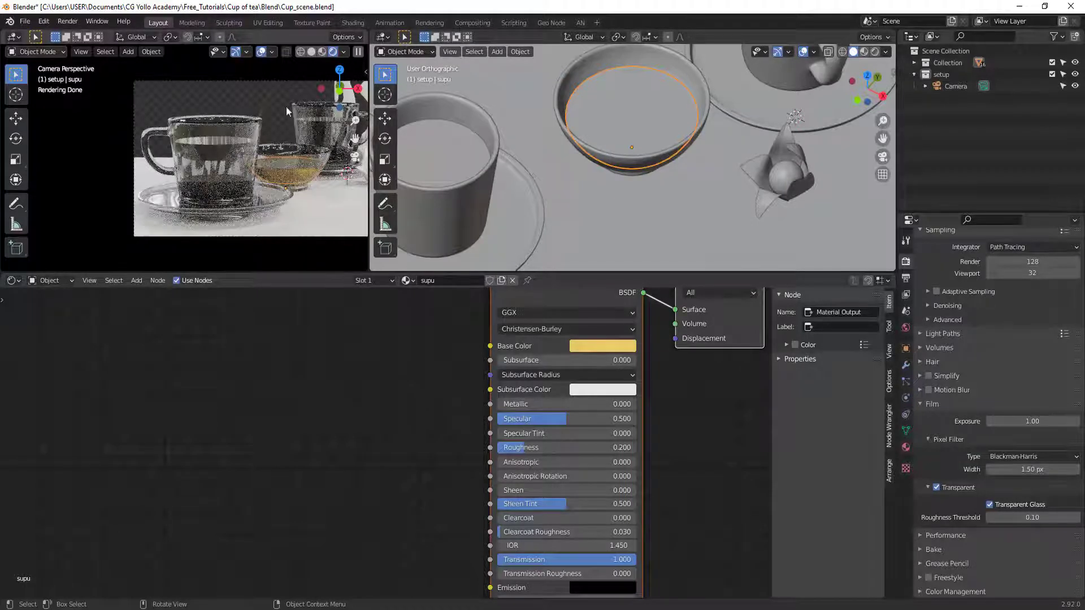
- Darken the table 'meza' Base Color and lower its Roughness to 0.095
{"action": "scroll", "coordinate": [710, 192], "scroll_direction": "down", "scroll_amount": 4}
{"action": "left_click", "coordinate": [710, 192]}
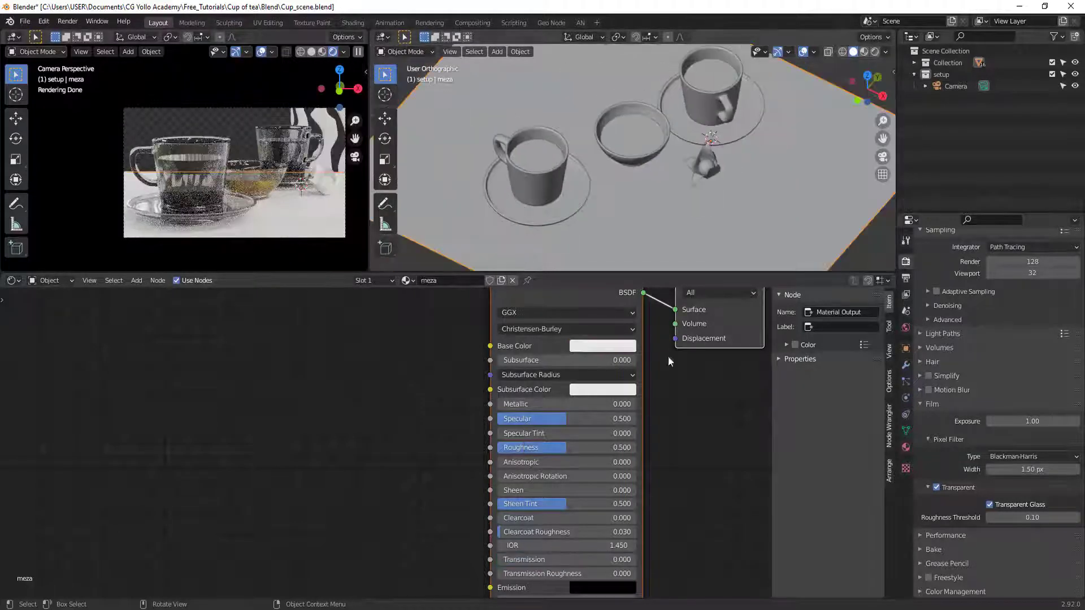
{"action": "left_click", "coordinate": [595, 347]}
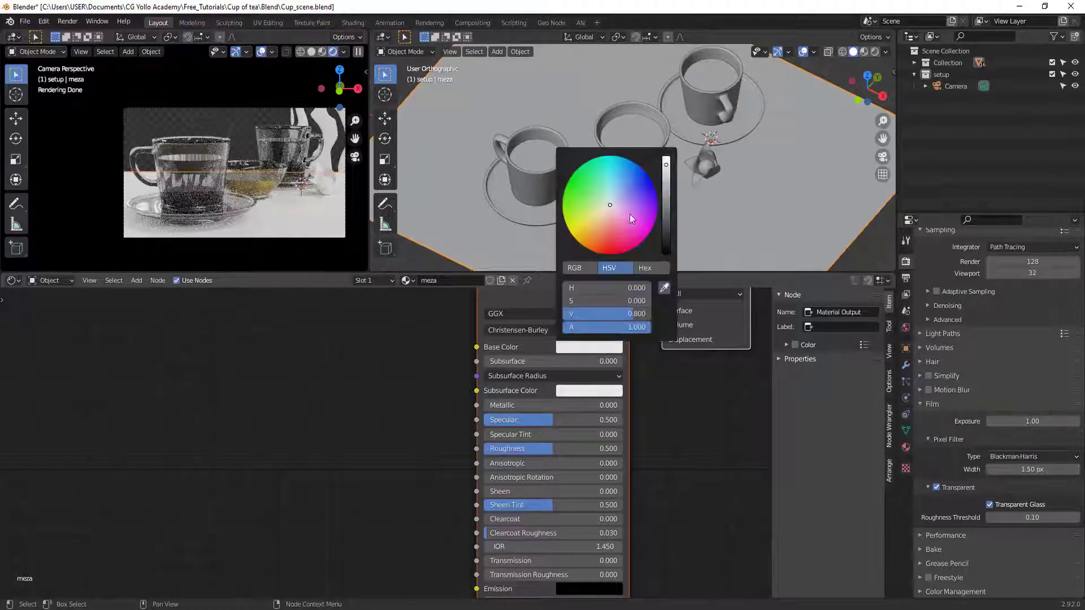
{"action": "left_click_drag", "start_coordinate": [642, 313], "coordinate": [607, 313]}
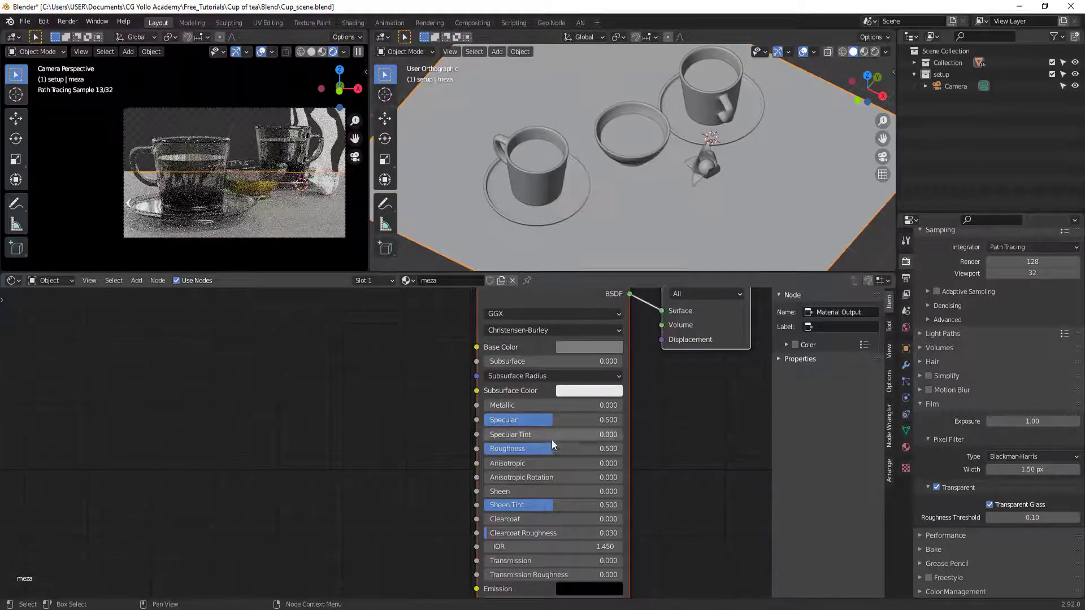
{"action": "left_click_drag", "start_coordinate": [616, 448], "coordinate": [504, 449]}
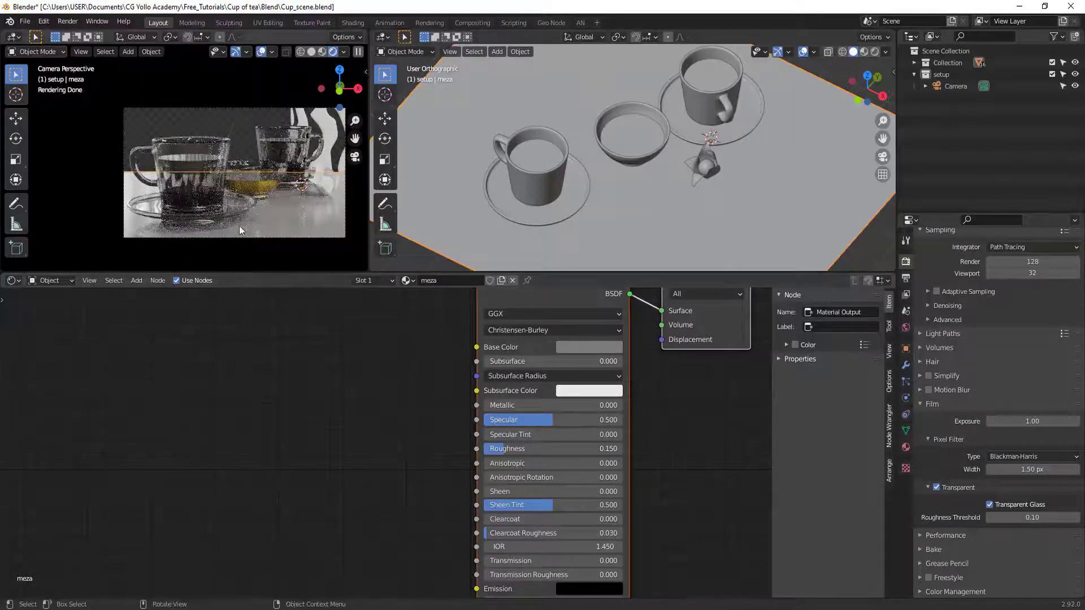
{"action": "left_click_drag", "start_coordinate": [512, 450], "coordinate": [494, 450]}
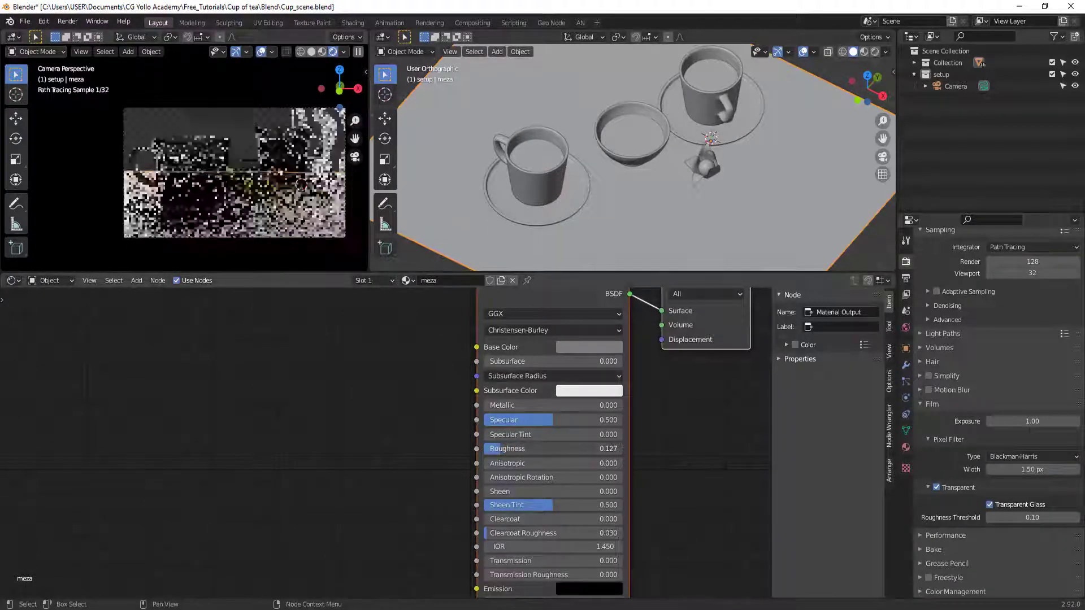
- After checking the reference photo, set table Roughness to 0.064 and darken the grey further
{"action": "key", "text": "alt+Tab"}
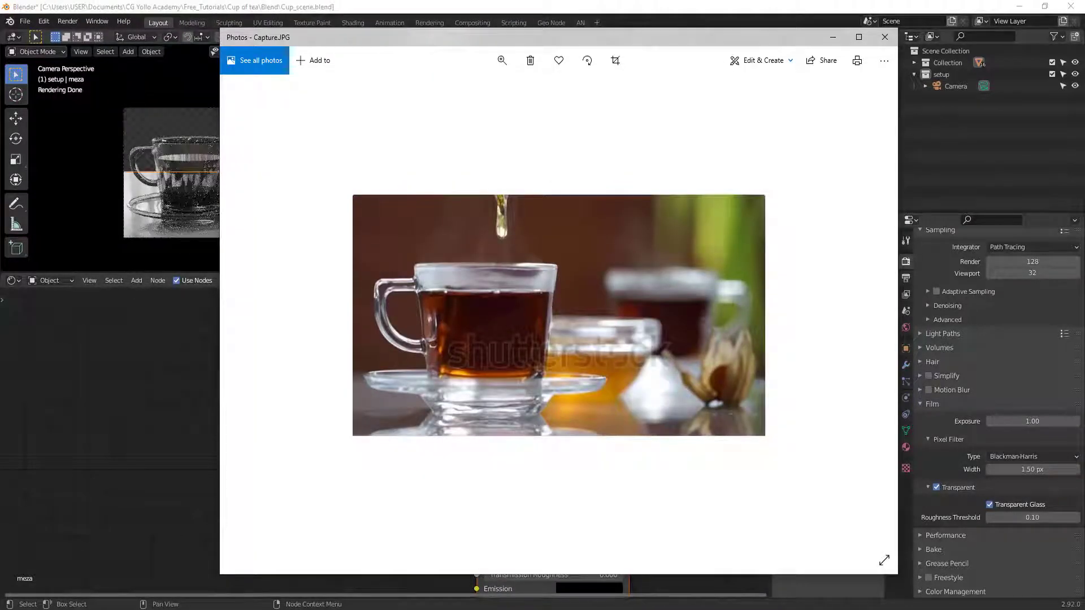
{"action": "key", "text": "alt+Tab"}
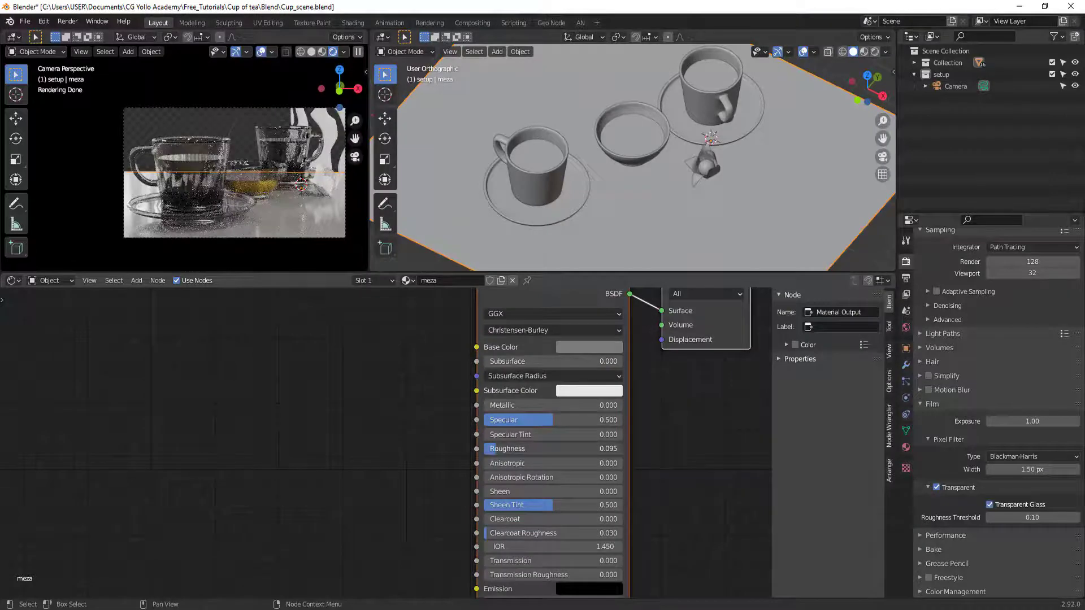
{"action": "left_click_drag", "start_coordinate": [559, 449], "coordinate": [543, 448]}
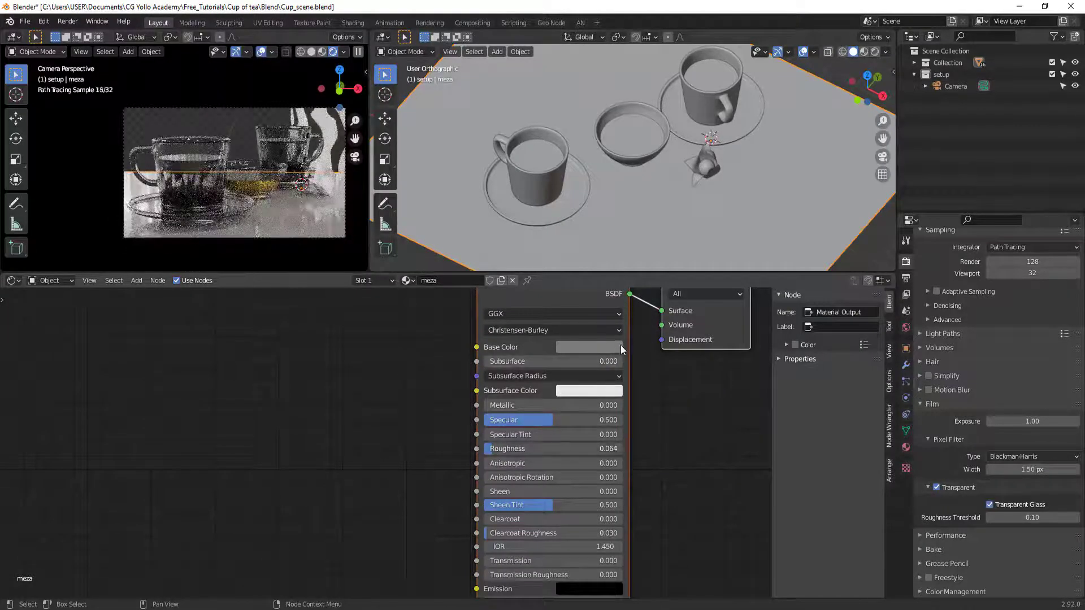
{"action": "left_click", "coordinate": [620, 347]}
{"action": "mouse_move", "coordinate": [643, 314]}
{"action": "left_mouse_down"}
{"action": "mouse_move", "coordinate": [622, 314]}
{"action": "mouse_move", "coordinate": [656, 314]}
{"action": "left_mouse_up"}
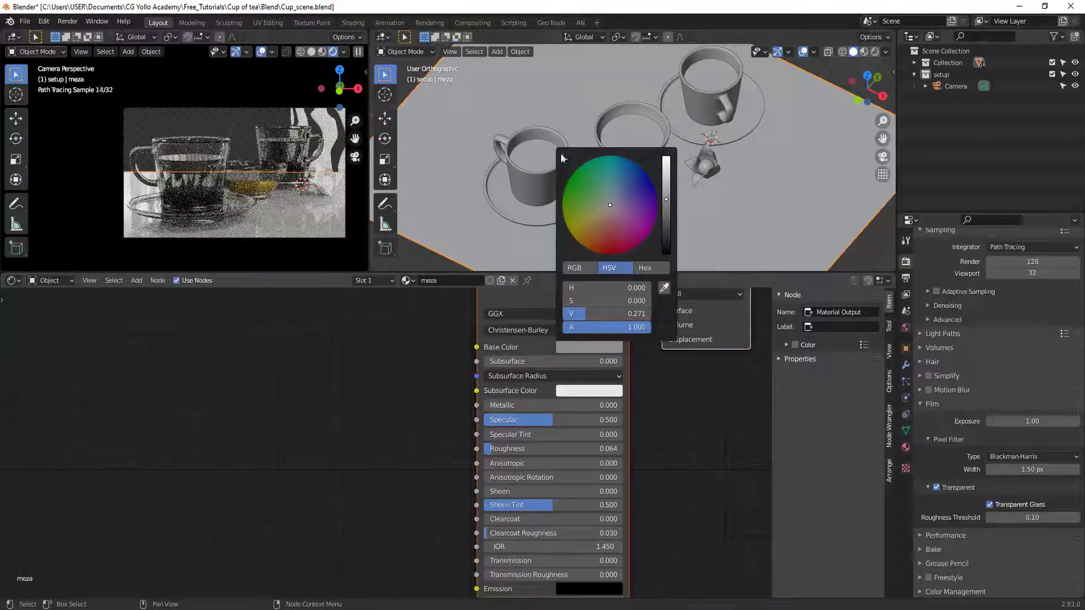
{"action": "scroll", "coordinate": [707, 189], "scroll_direction": "down", "scroll_amount": 5}
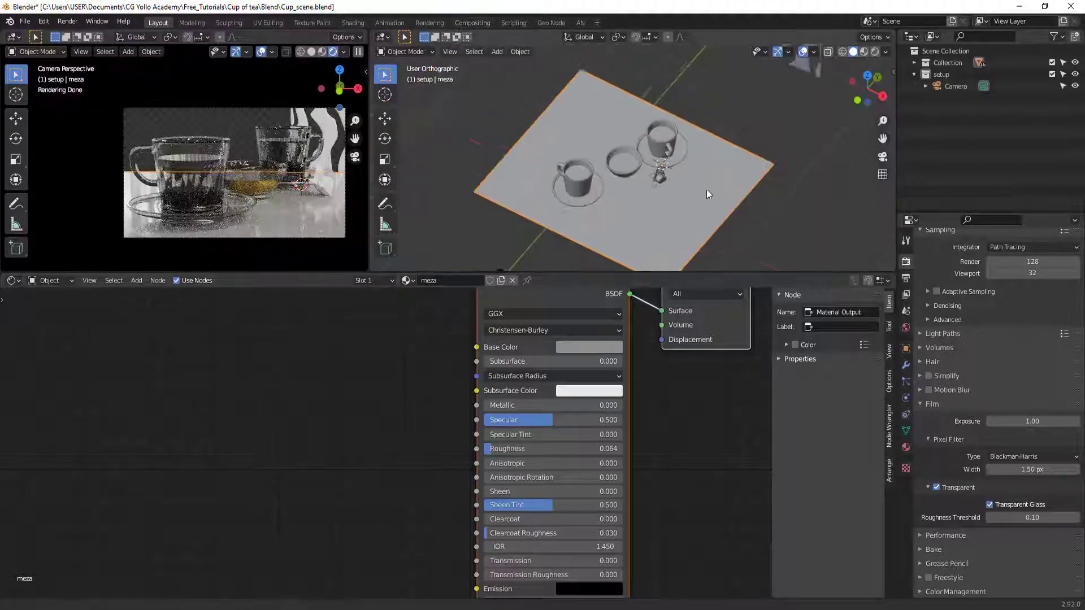
{"action": "middle_click_drag", "start_coordinate": [706, 189], "coordinate": [464, 213]}
{"action": "left_click", "coordinate": [803, 113], "text": "shift"}
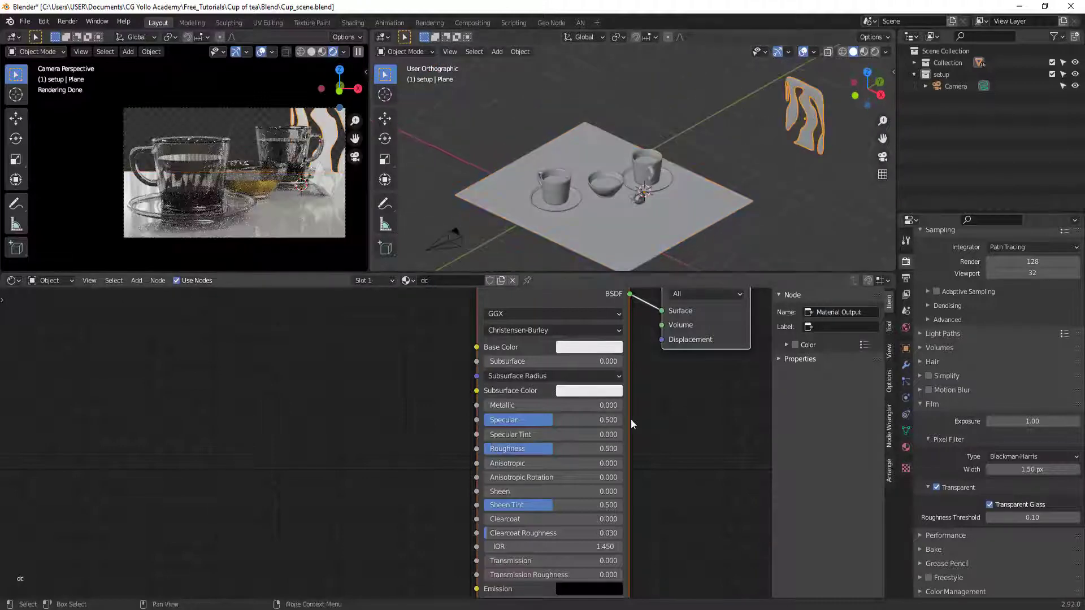
- Set the dc decal material's Base Color to a saturated bright green
{"action": "left_click", "coordinate": [598, 348]}
{"action": "left_click", "coordinate": [602, 206]}
{"action": "left_click_drag", "start_coordinate": [602, 205], "coordinate": [573, 193]}
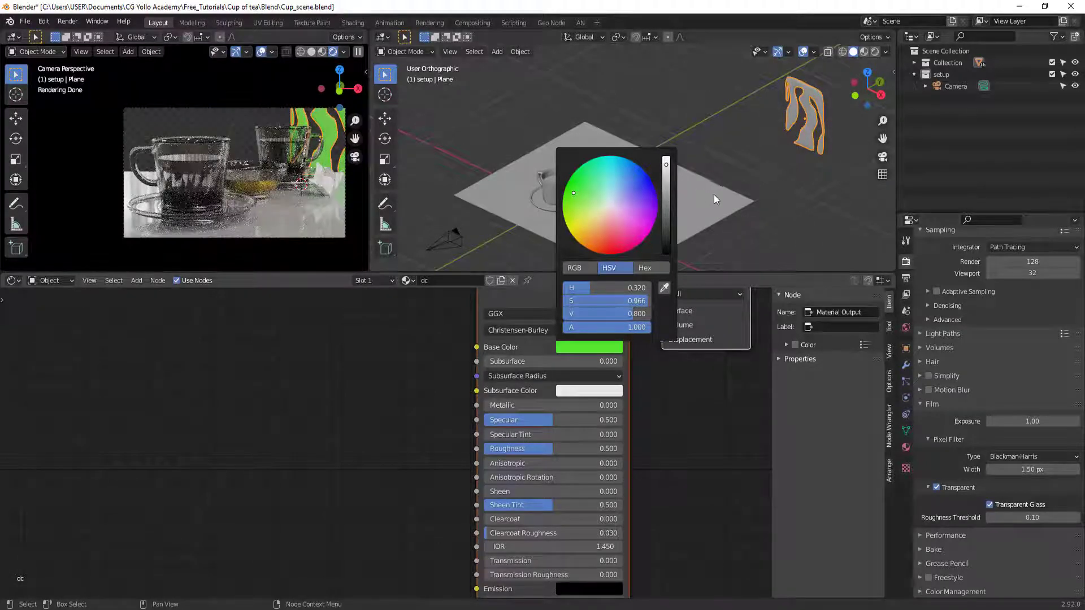
- Zoom in on the table, select the tunda sphere and make its Base Color red
{"action": "left_click", "coordinate": [639, 206]}
{"action": "scroll", "coordinate": [678, 215], "scroll_direction": "up", "scroll_amount": 5}
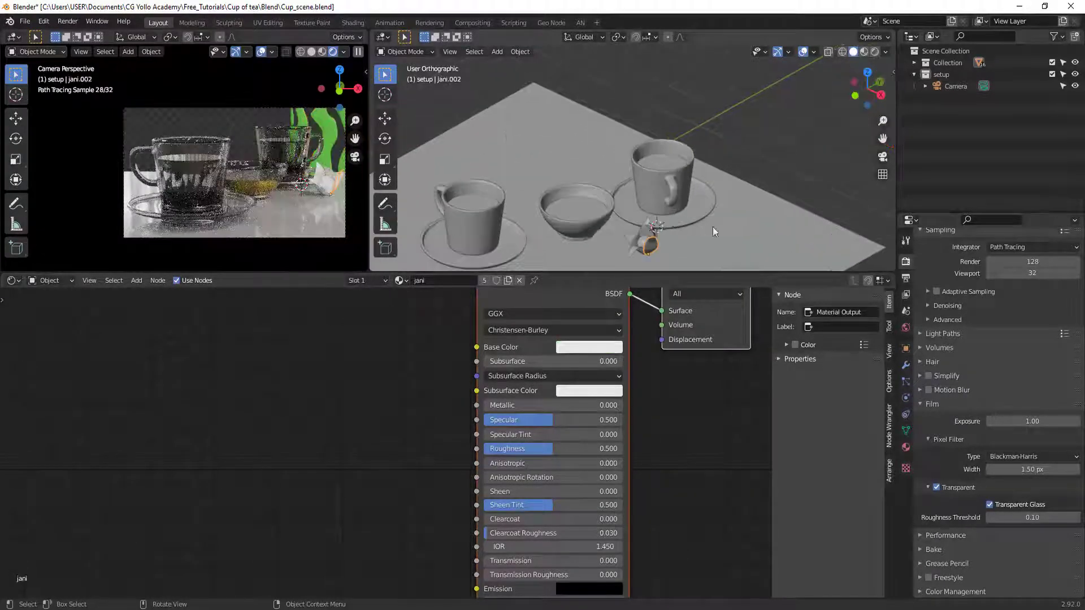
{"action": "scroll", "coordinate": [721, 228], "scroll_direction": "up", "scroll_amount": 2}
{"action": "scroll", "coordinate": [643, 206], "scroll_direction": "up", "scroll_amount": 2}
{"action": "scroll", "coordinate": [633, 190], "scroll_direction": "up", "scroll_amount": 2}
{"action": "scroll", "coordinate": [574, 195], "scroll_direction": "up", "scroll_amount": 2}
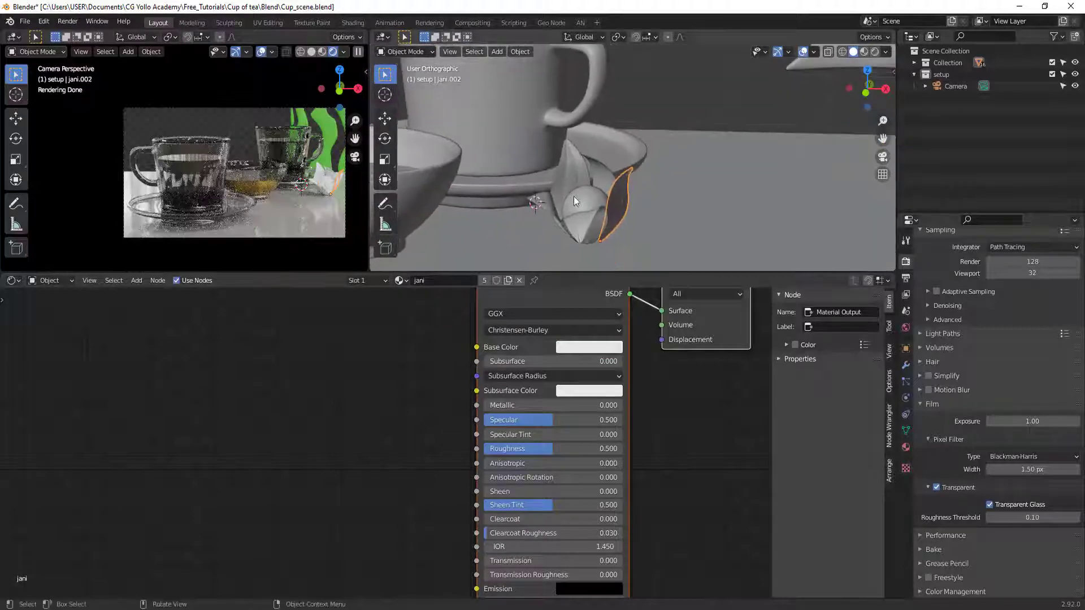
{"action": "left_click", "coordinate": [574, 196]}
{"action": "left_click", "coordinate": [577, 347]}
{"action": "left_click_drag", "start_coordinate": [612, 231], "coordinate": [615, 249]}
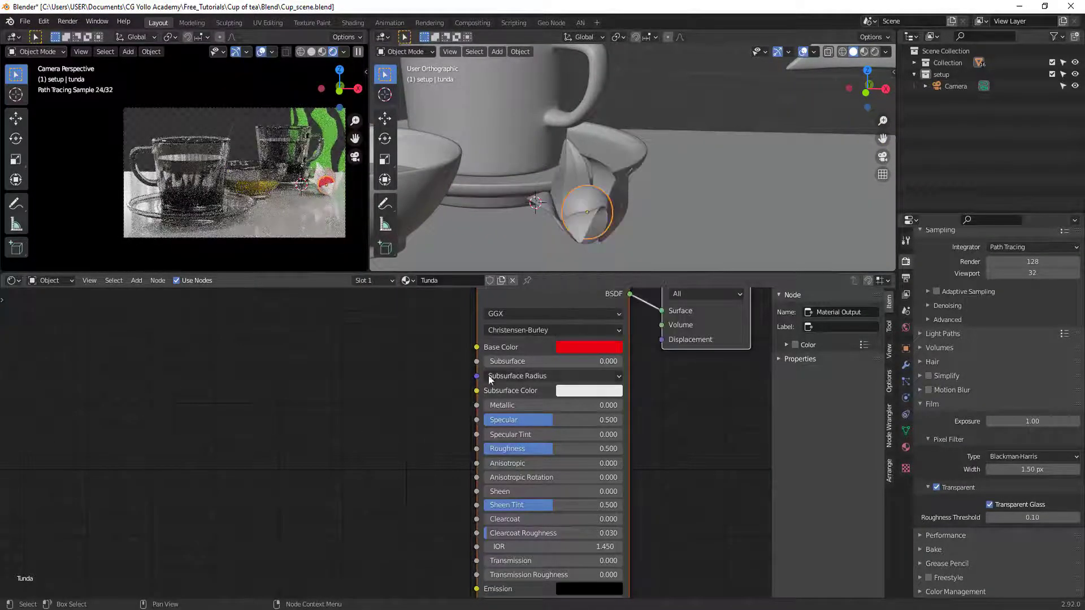
- Copy a green into the tunda Base Color and set its Subsurface Color to red
{"action": "scroll", "coordinate": [593, 391], "scroll_direction": "down", "scroll_amount": 1}
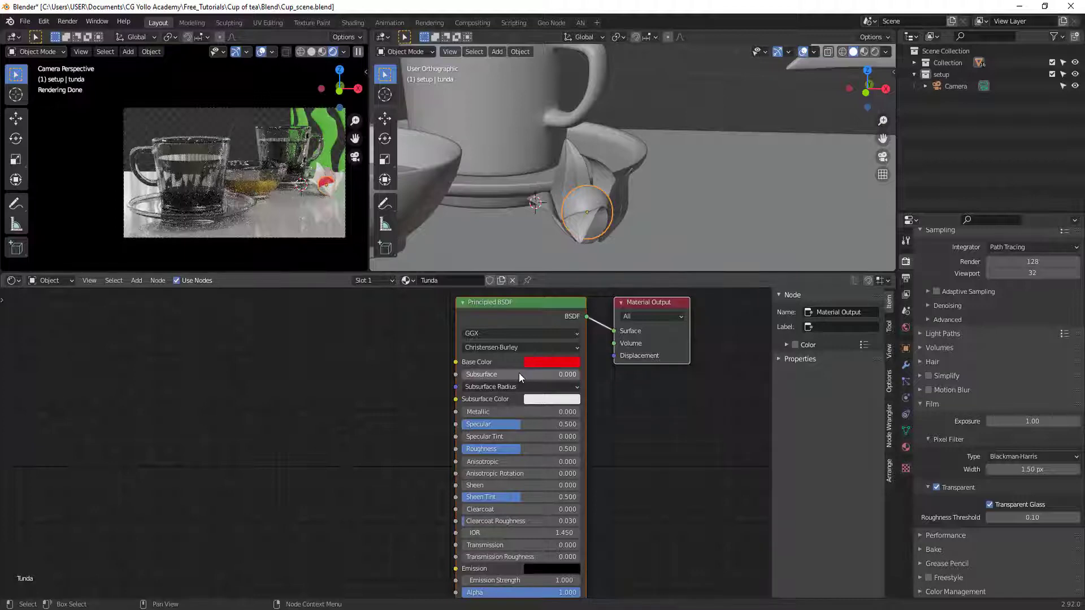
{"action": "left_click", "coordinate": [551, 398]}
{"action": "left_click", "coordinate": [544, 257]}
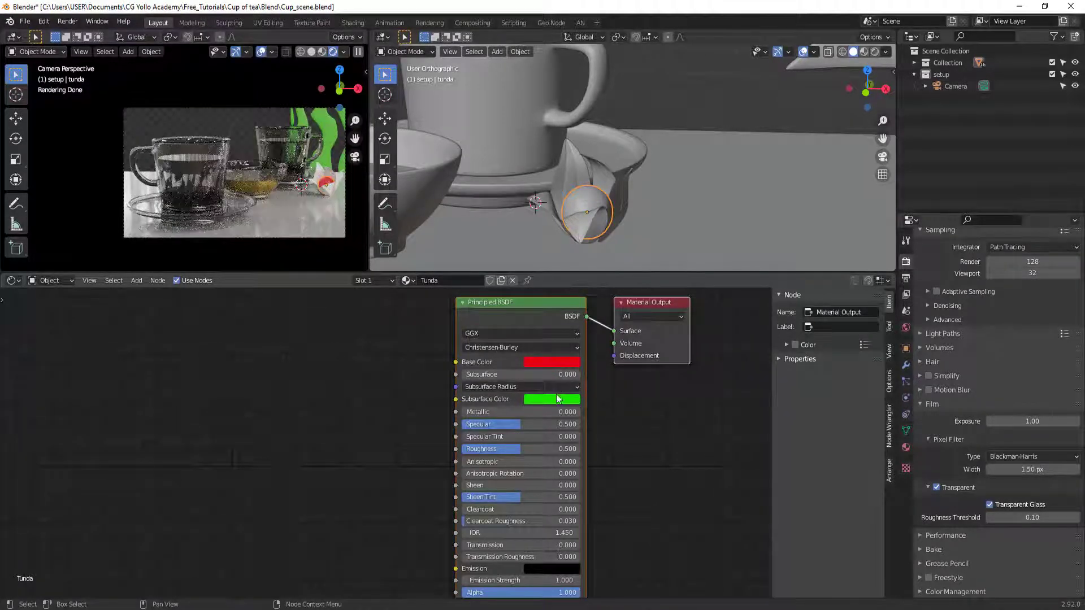
{"action": "key", "text": "ctrl+c"}
{"action": "key", "text": "ctrl+v"}
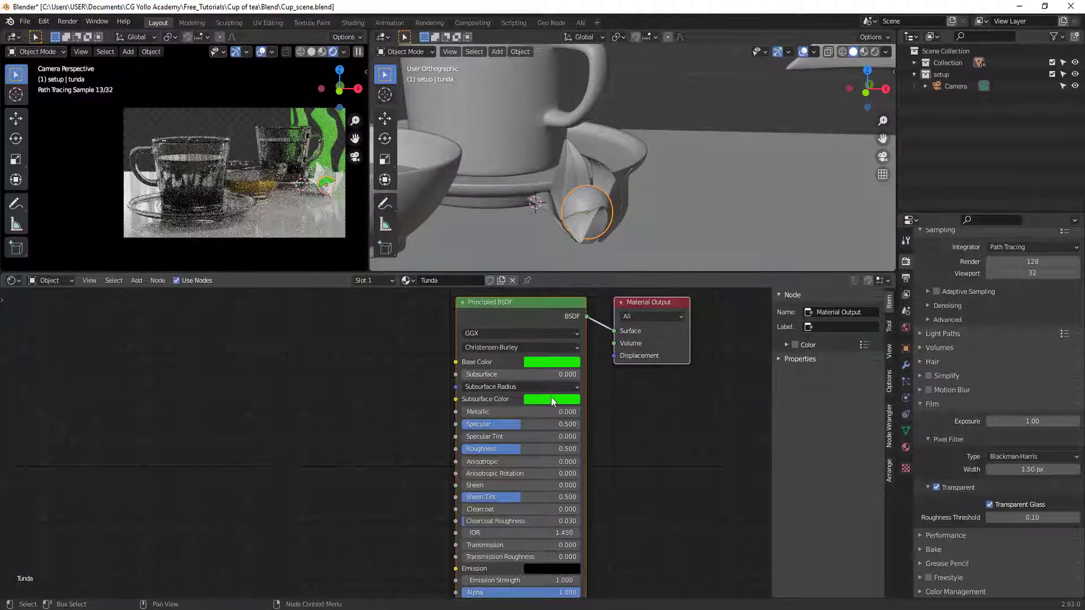
{"action": "left_click", "coordinate": [551, 399]}
{"action": "left_click", "coordinate": [607, 243]}
- Raise the tunda Subsurface to 0.077 and darken its green Base Color
{"action": "scroll", "coordinate": [274, 214], "scroll_direction": "up", "scroll_amount": 2}
{"action": "scroll", "coordinate": [274, 213], "scroll_direction": "up", "scroll_amount": 2}
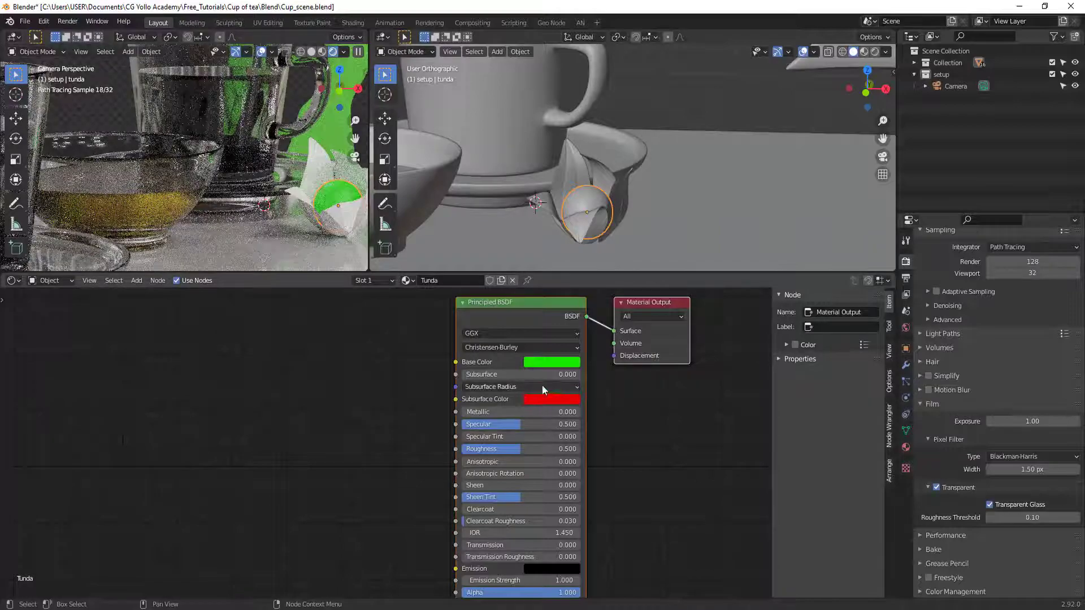
{"action": "left_click_drag", "start_coordinate": [561, 375], "coordinate": [579, 375]}
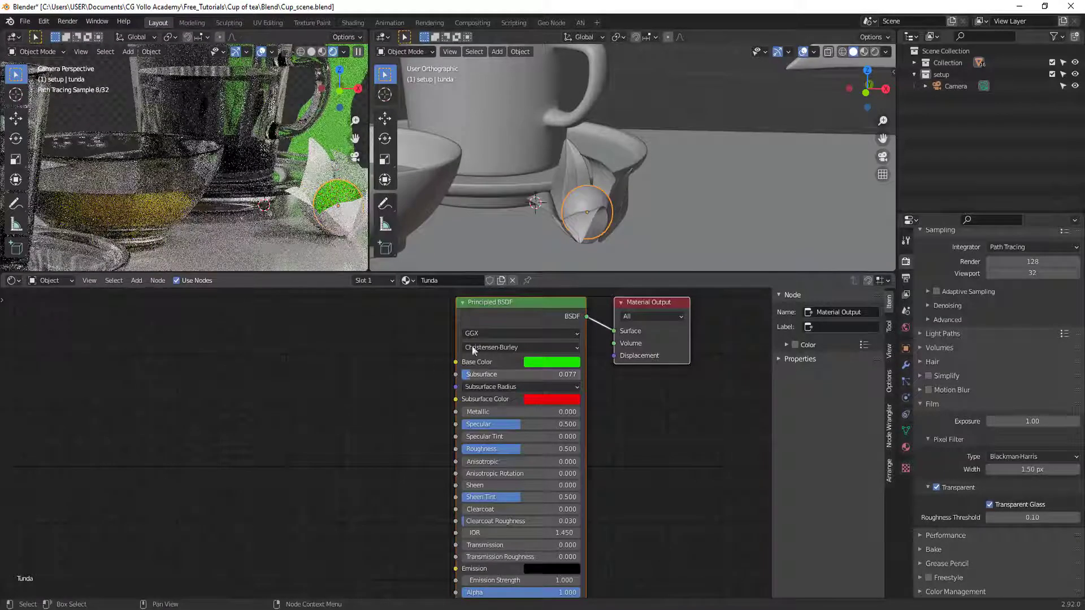
{"action": "left_click", "coordinate": [563, 362]}
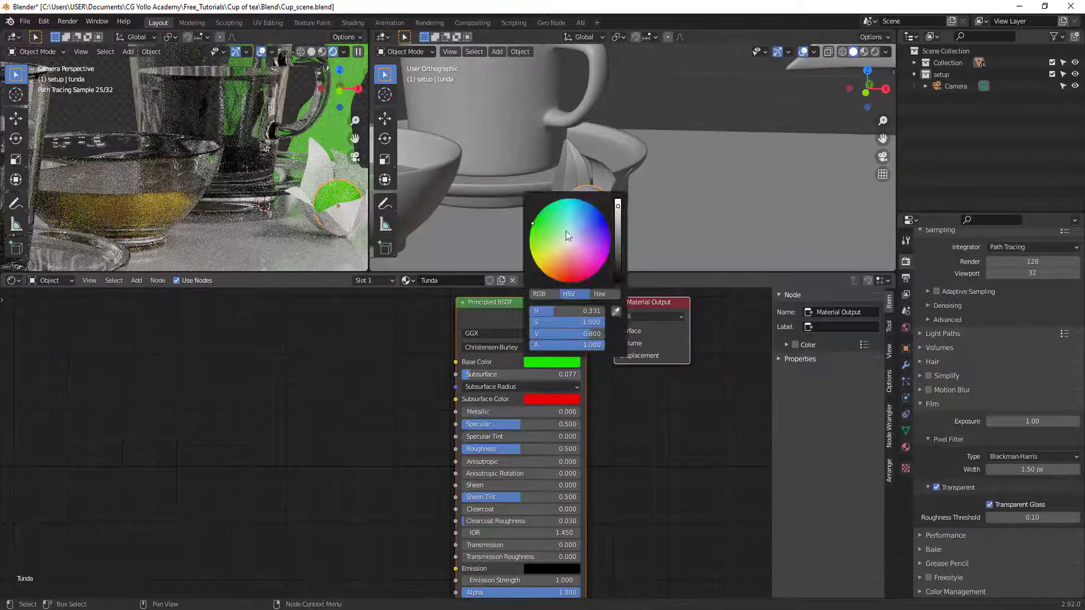
{"action": "left_click", "coordinate": [545, 221]}
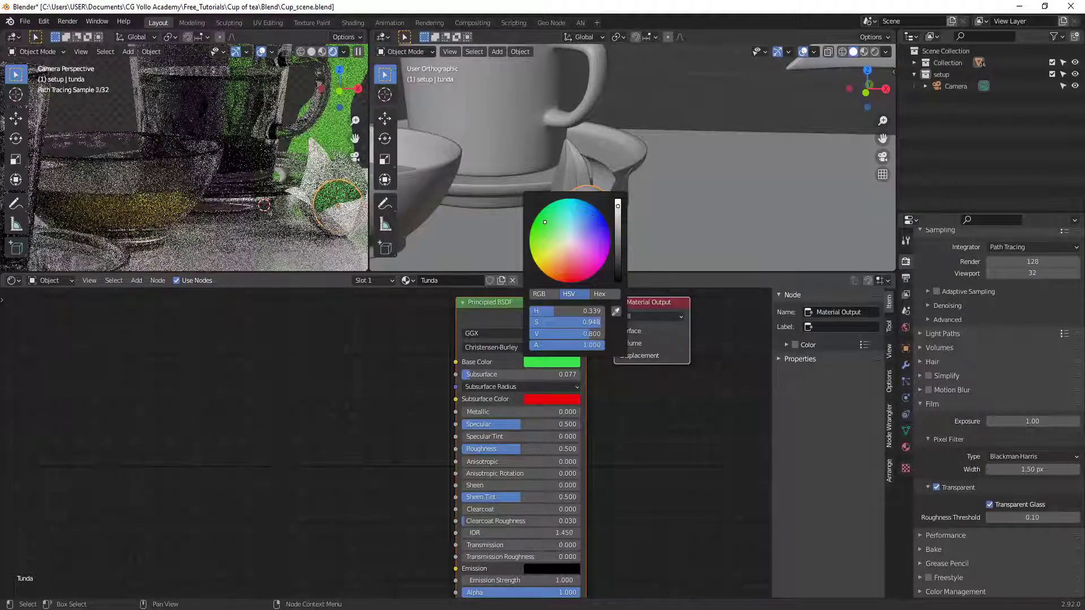
{"action": "scroll", "coordinate": [544, 222], "scroll_direction": "down", "scroll_amount": 2}
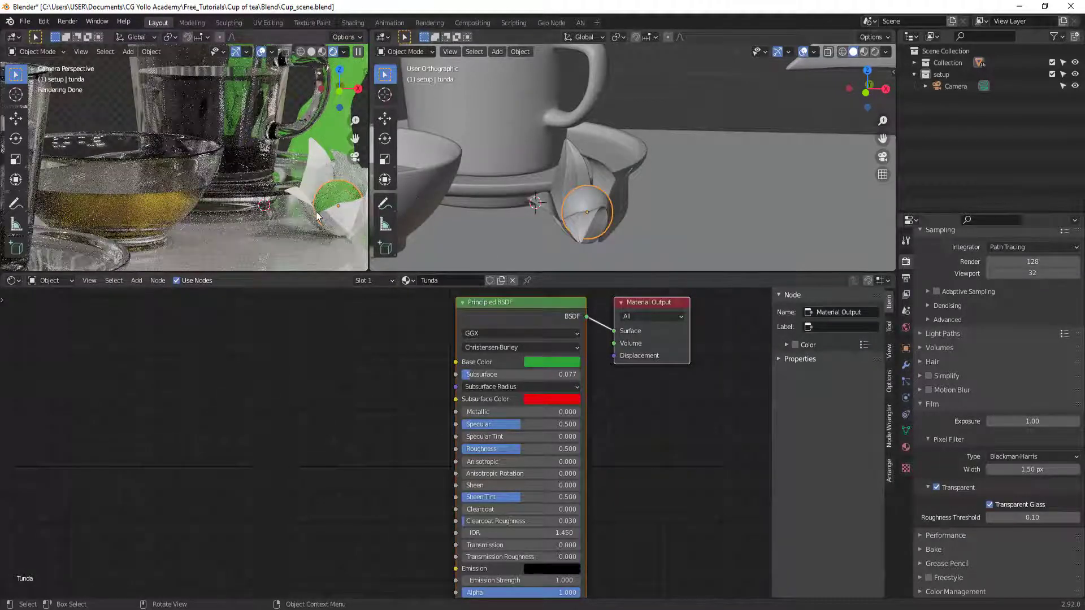
{"action": "left_click", "coordinate": [556, 217]}
- Adjust the jani leaf's Base Color hue and brightness in the colour picker
{"action": "scroll", "coordinate": [585, 394], "scroll_direction": "up", "scroll_amount": 3}
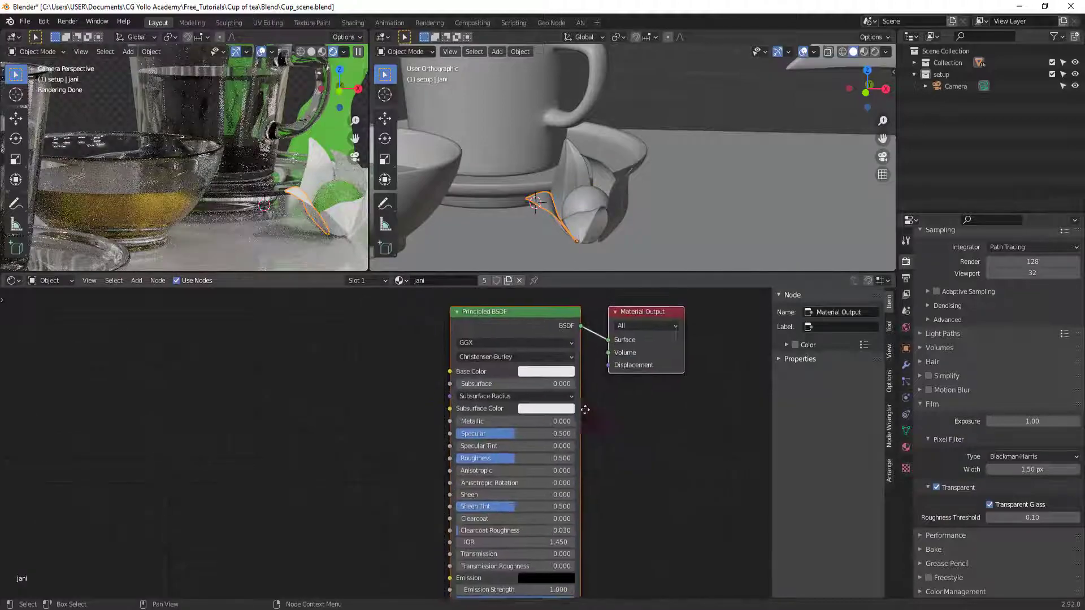
{"action": "left_click", "coordinate": [543, 378]}
{"action": "left_click", "coordinate": [548, 266]}
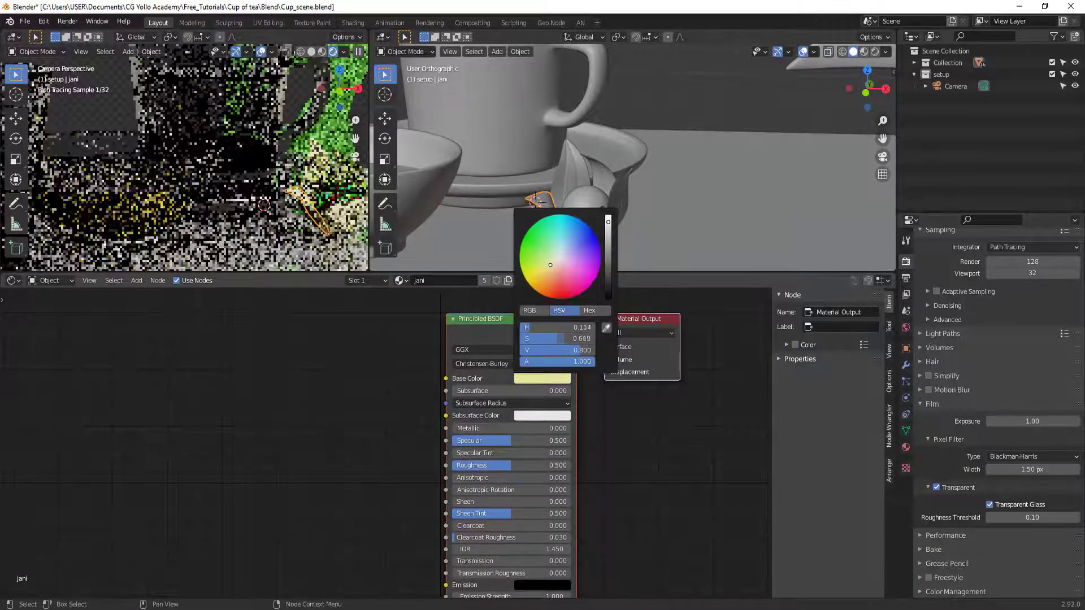
{"action": "left_click_drag", "start_coordinate": [550, 265], "coordinate": [542, 267]}
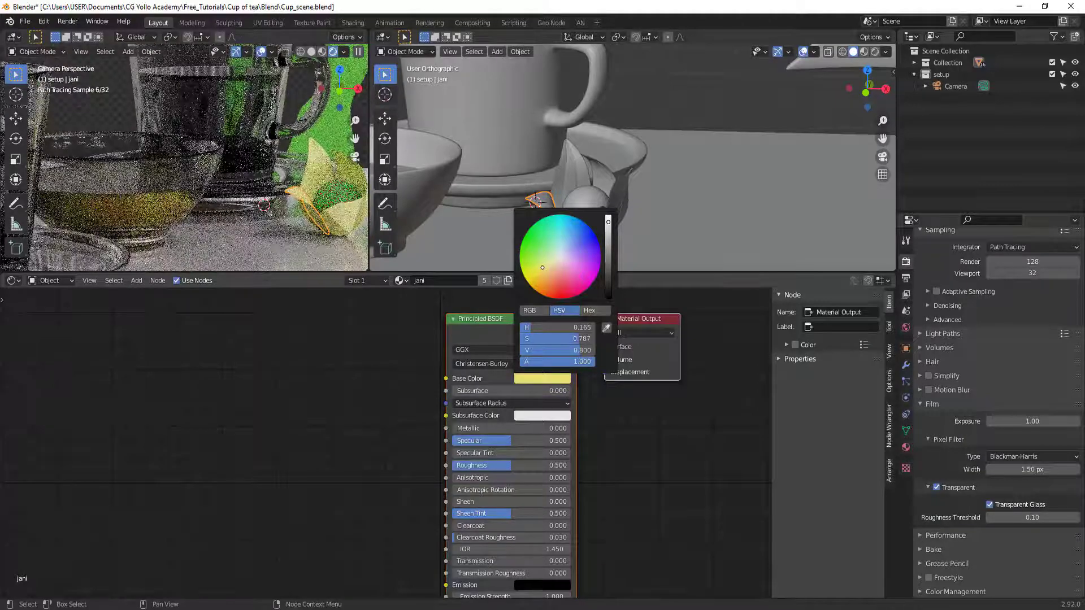
{"action": "left_click", "coordinate": [609, 255]}
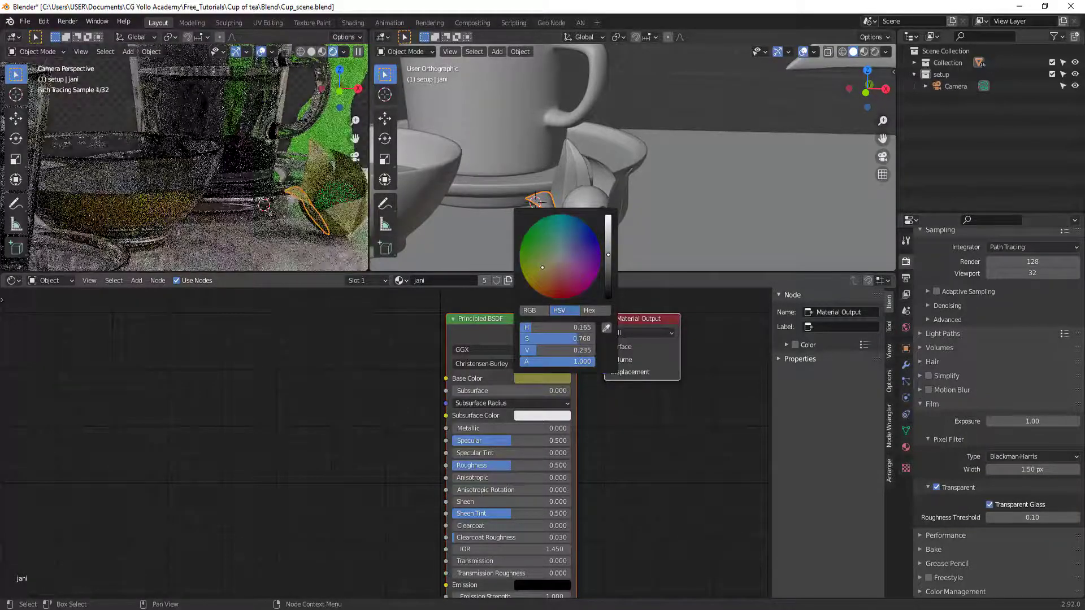
{"action": "left_click", "coordinate": [610, 250]}
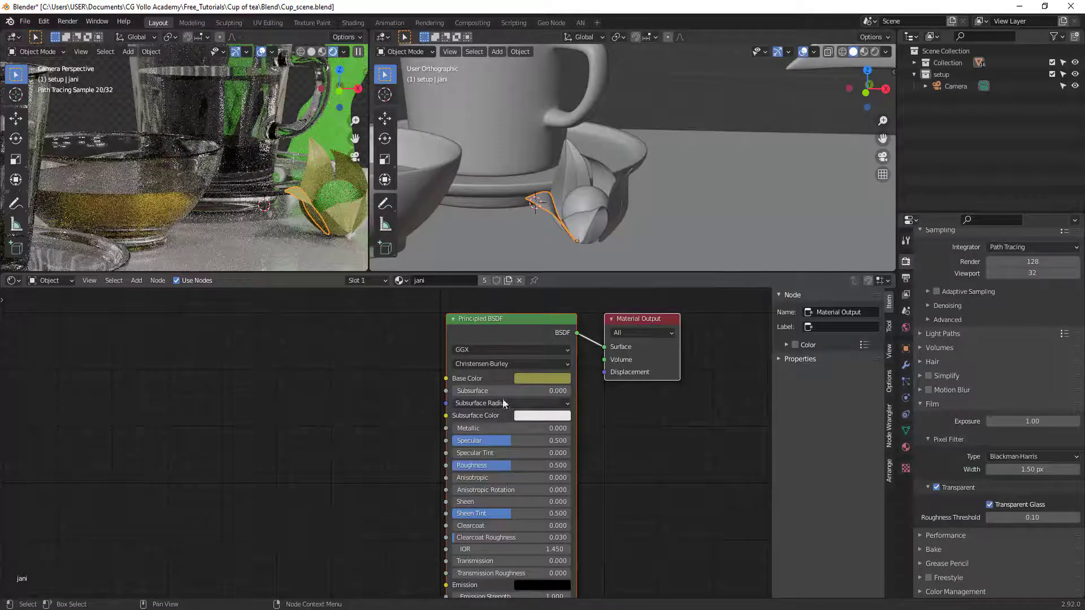
- Set the jani Subsurface to 0.010 with a bright green Subsurface Color
{"action": "left_click", "coordinate": [565, 392]}
{"action": "type", "text": "1"}
{"action": "key", "text": "Return"}
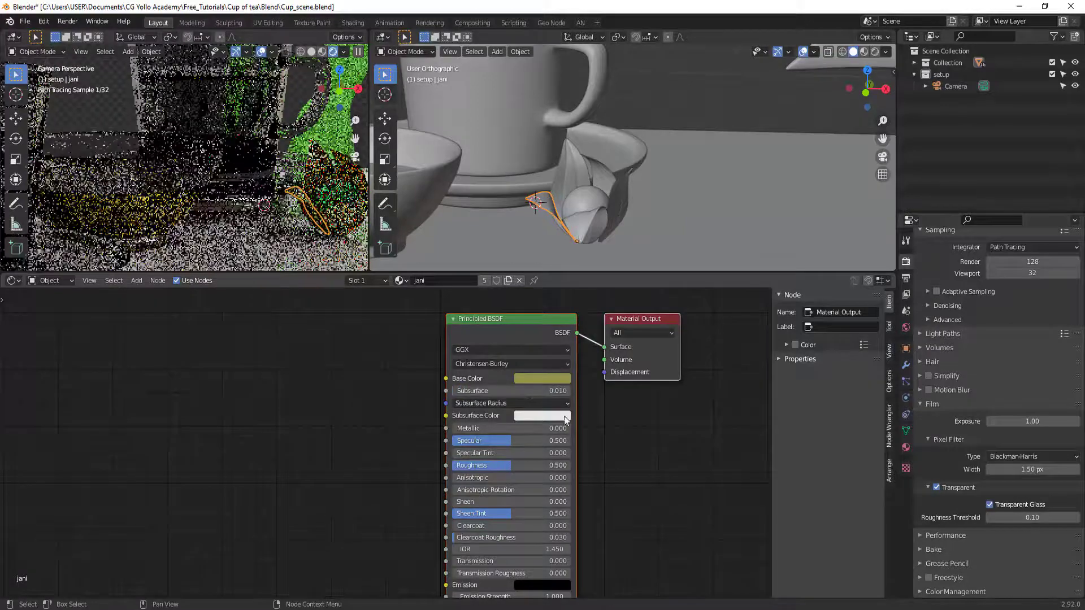
{"action": "left_click", "coordinate": [551, 417]}
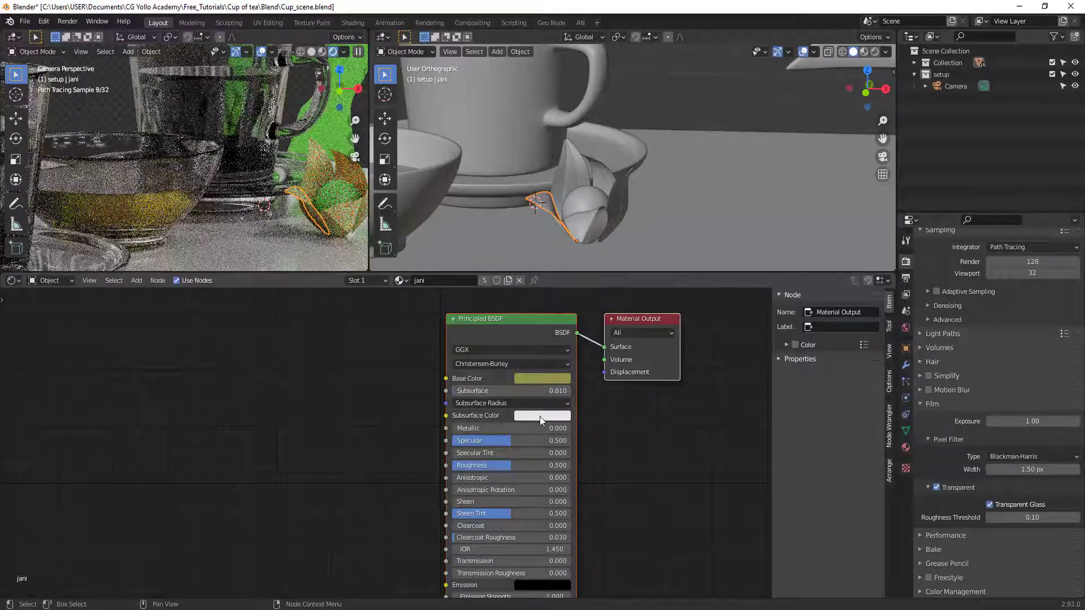
{"action": "left_click", "coordinate": [543, 419]}
{"action": "left_click_drag", "start_coordinate": [557, 294], "coordinate": [522, 278]}
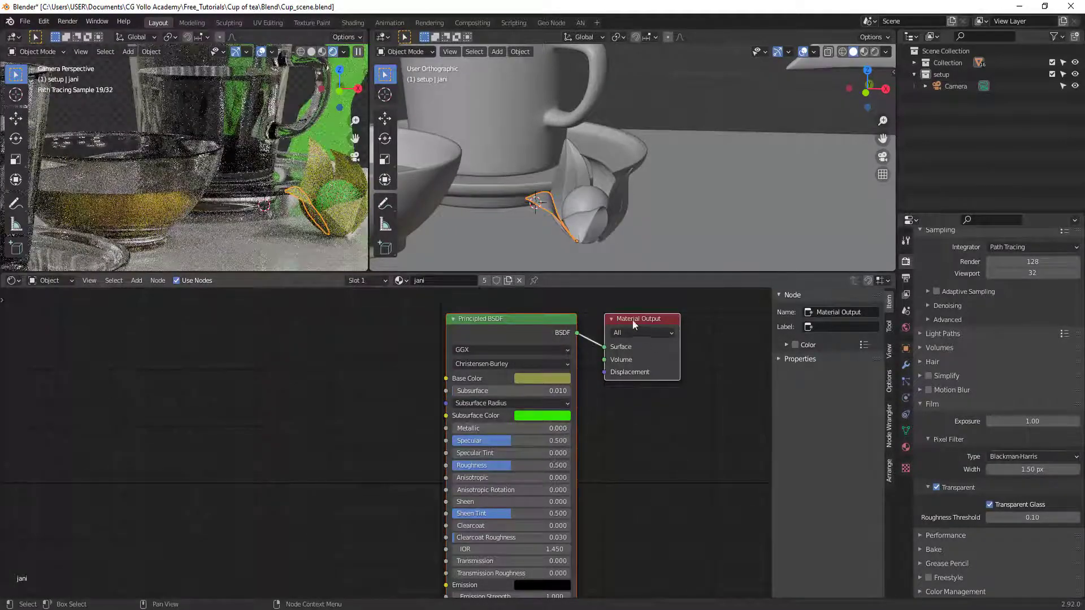
- Rearrange the nodes, moving Material Output right and Principled BSDF left
{"action": "left_click", "coordinate": [666, 480]}
{"action": "left_click_drag", "start_coordinate": [633, 327], "coordinate": [734, 316]}
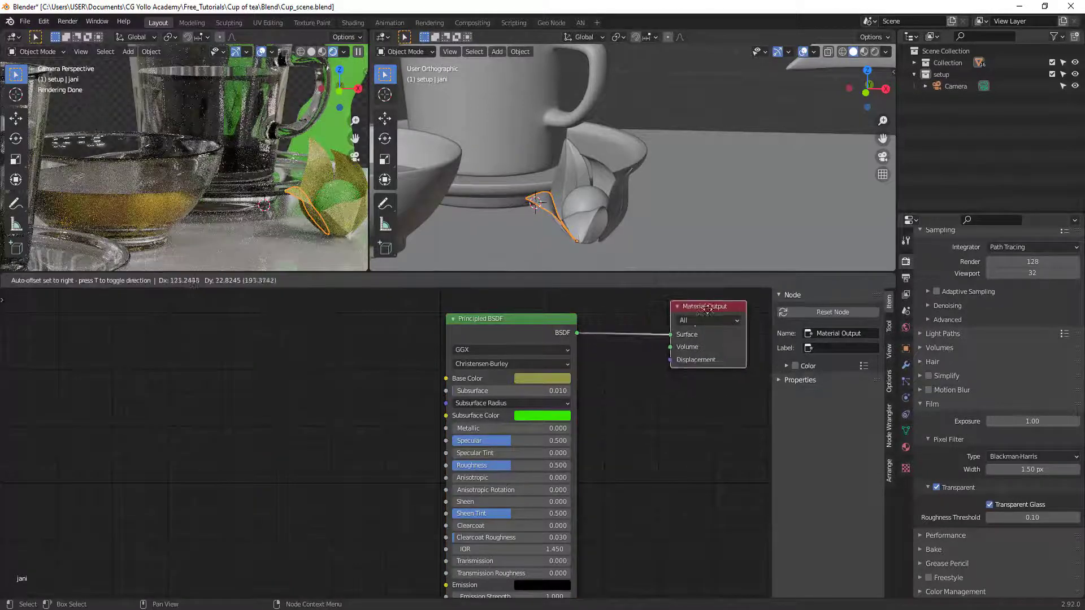
{"action": "scroll", "coordinate": [462, 366], "scroll_direction": "down", "scroll_amount": 2}
{"action": "left_click_drag", "start_coordinate": [439, 369], "coordinate": [399, 370]}
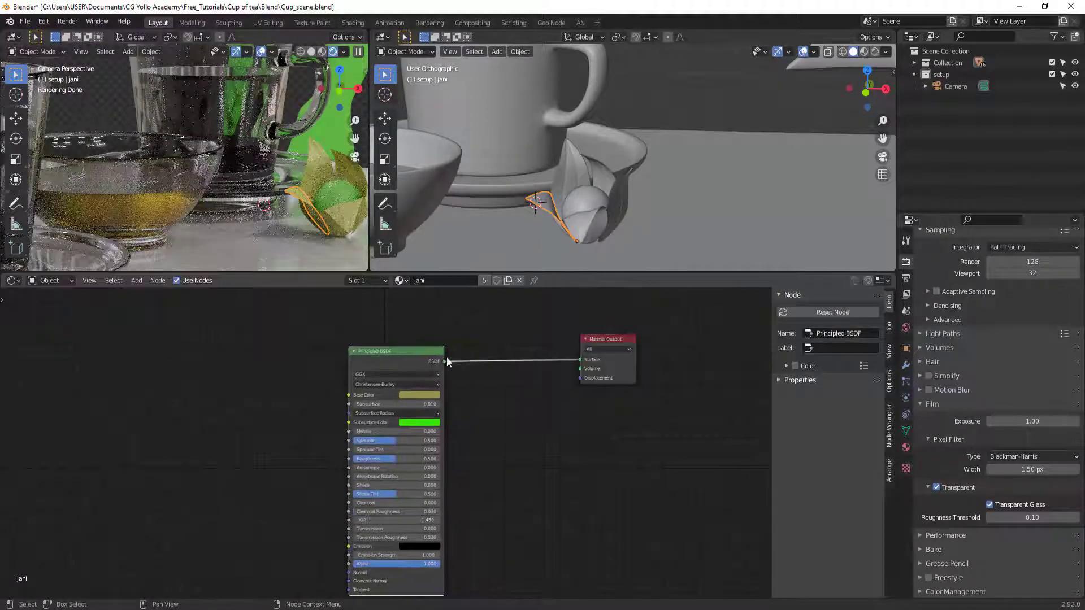
{"action": "scroll", "coordinate": [554, 383], "scroll_direction": "down", "scroll_amount": 2}
{"action": "scroll", "coordinate": [311, 222], "scroll_direction": "down", "scroll_amount": 3}
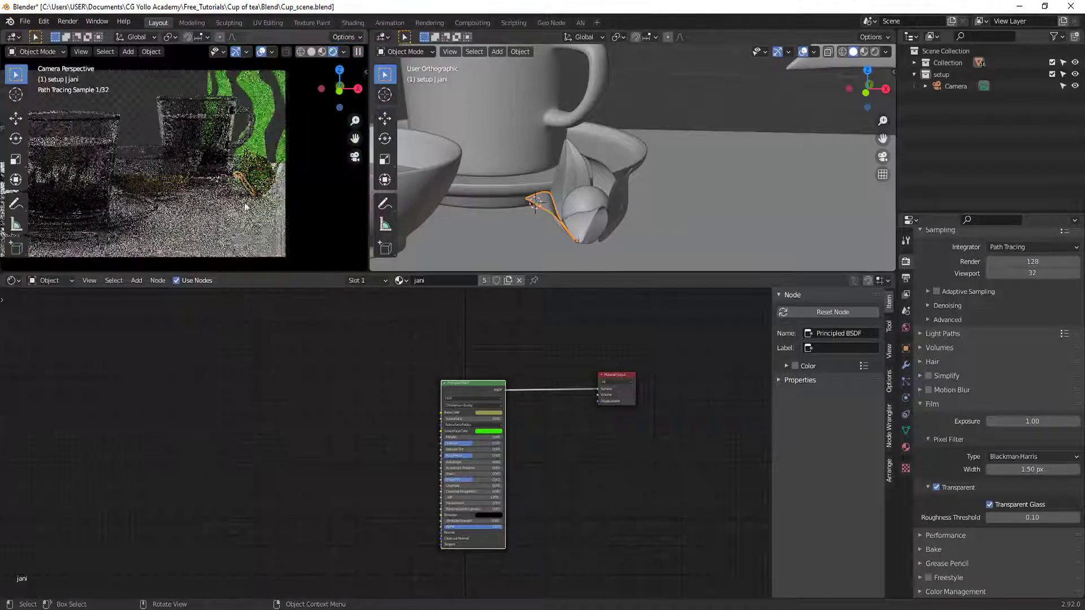
{"action": "scroll", "coordinate": [311, 222], "scroll_direction": "left", "scroll_amount": 3, "text": "ctrl"}
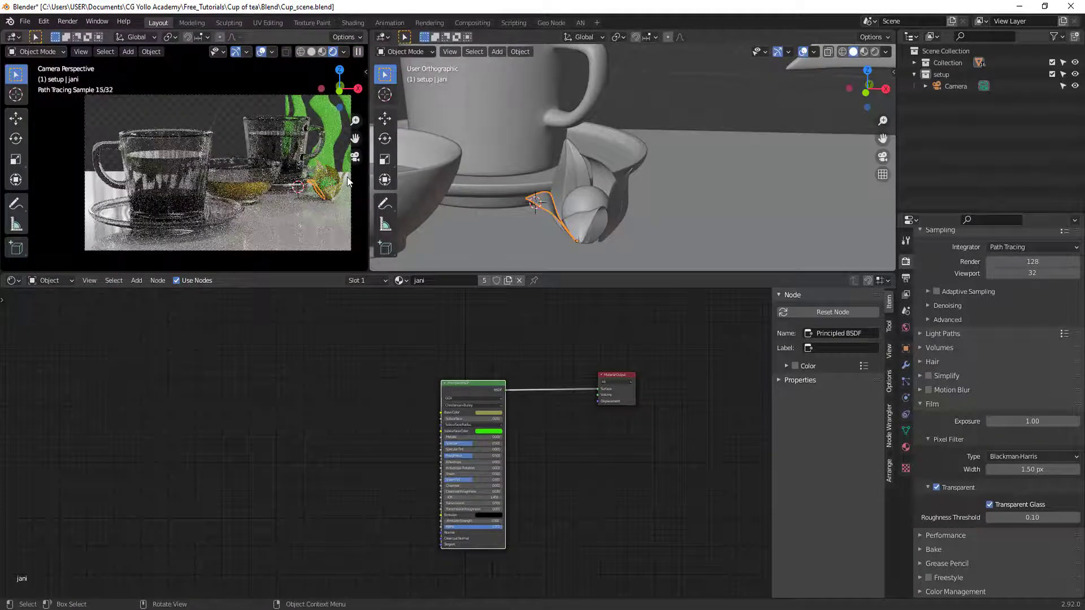
{"action": "scroll", "coordinate": [141, 206], "scroll_direction": "up", "scroll_amount": 3}
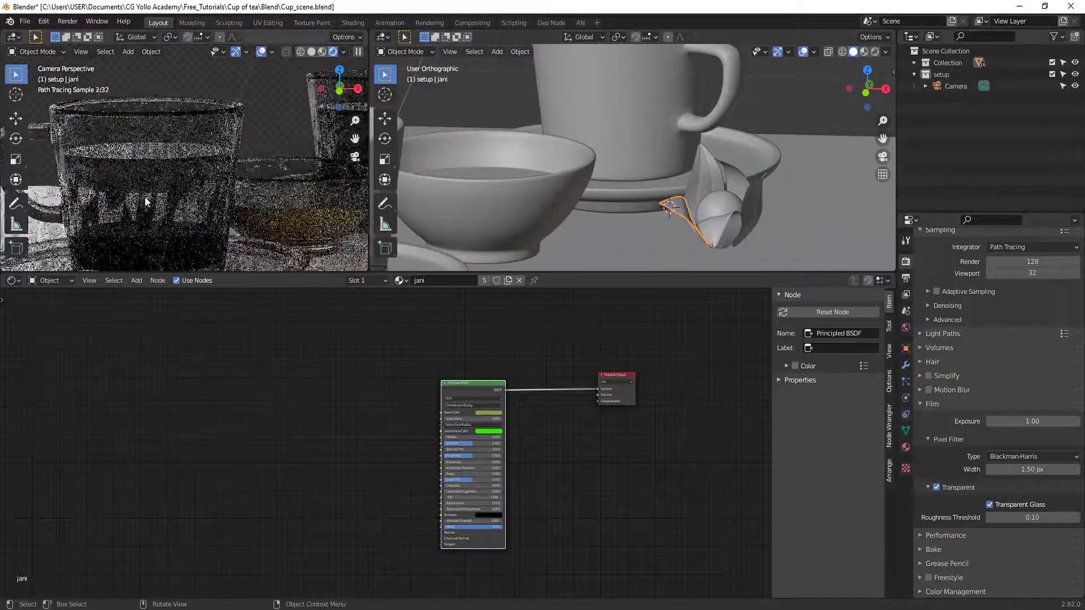
{"action": "scroll", "coordinate": [144, 197], "scroll_direction": "up", "scroll_amount": 3}
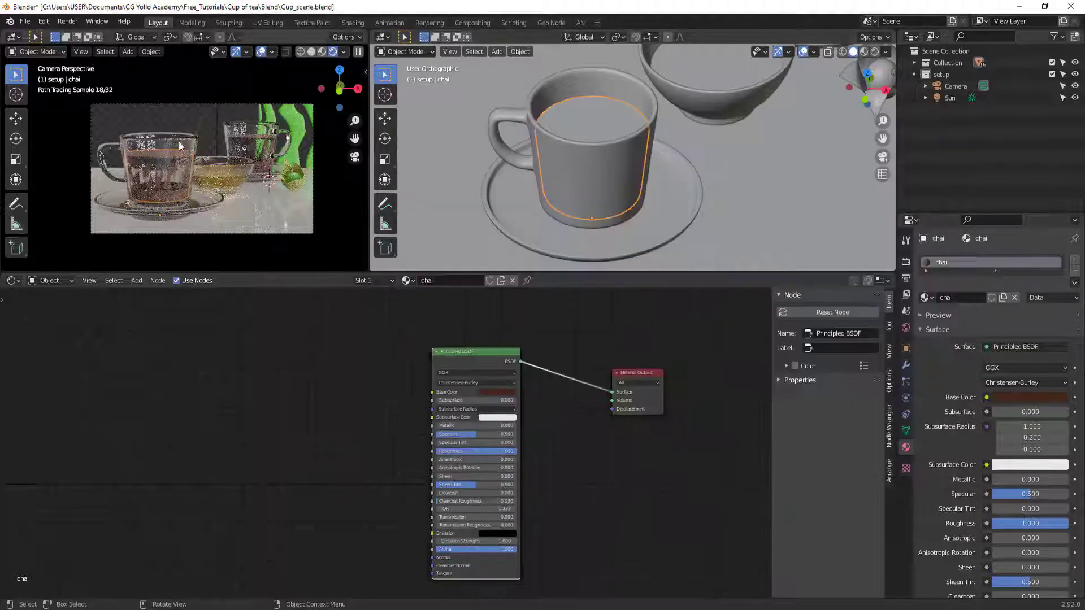
{"action": "scroll", "coordinate": [387, 431], "scroll_direction": "up", "scroll_amount": 2}
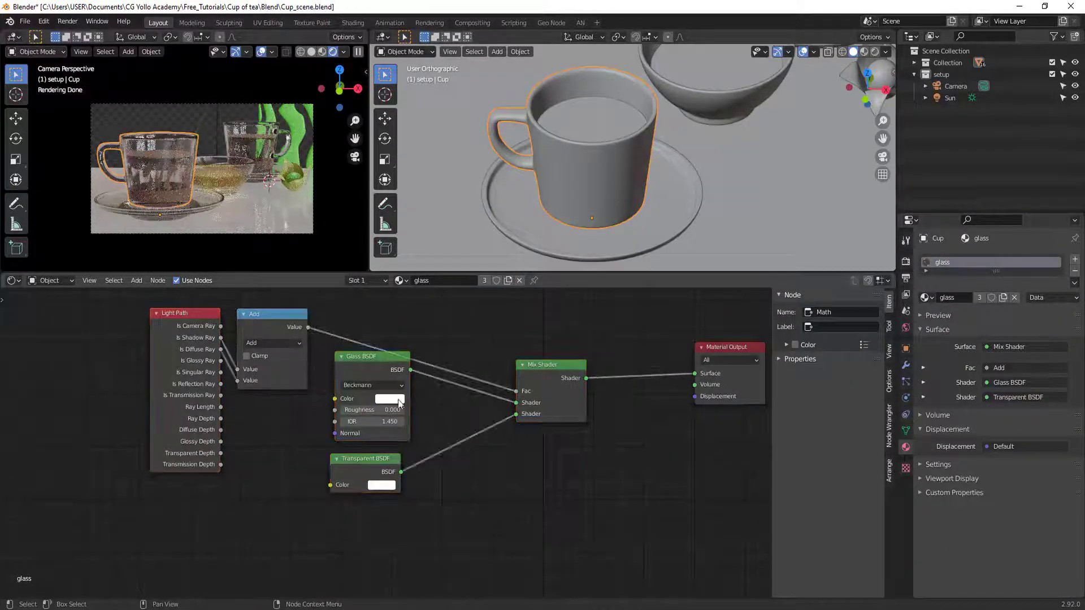
- Reposition the Glass BSDF, Transparent BSDF and Mix Shader nodes, then unplug Add from Fac
{"action": "left_click", "coordinate": [359, 440]}
{"action": "left_click_drag", "start_coordinate": [356, 465], "coordinate": [372, 526]}
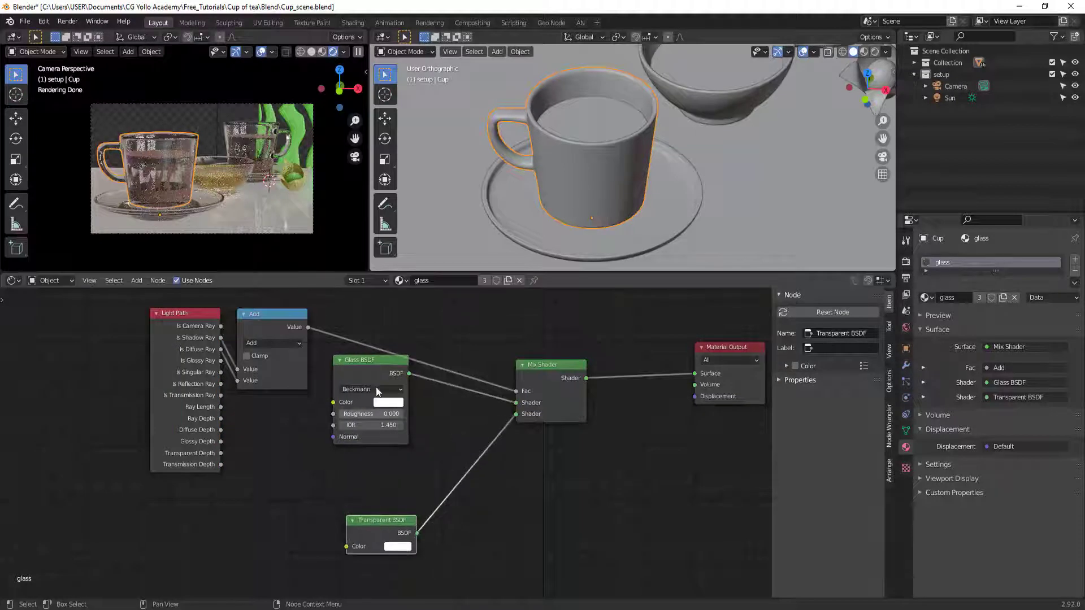
{"action": "left_click_drag", "start_coordinate": [367, 396], "coordinate": [360, 415]}
{"action": "middle_click_drag", "start_coordinate": [668, 493], "coordinate": [619, 483]}
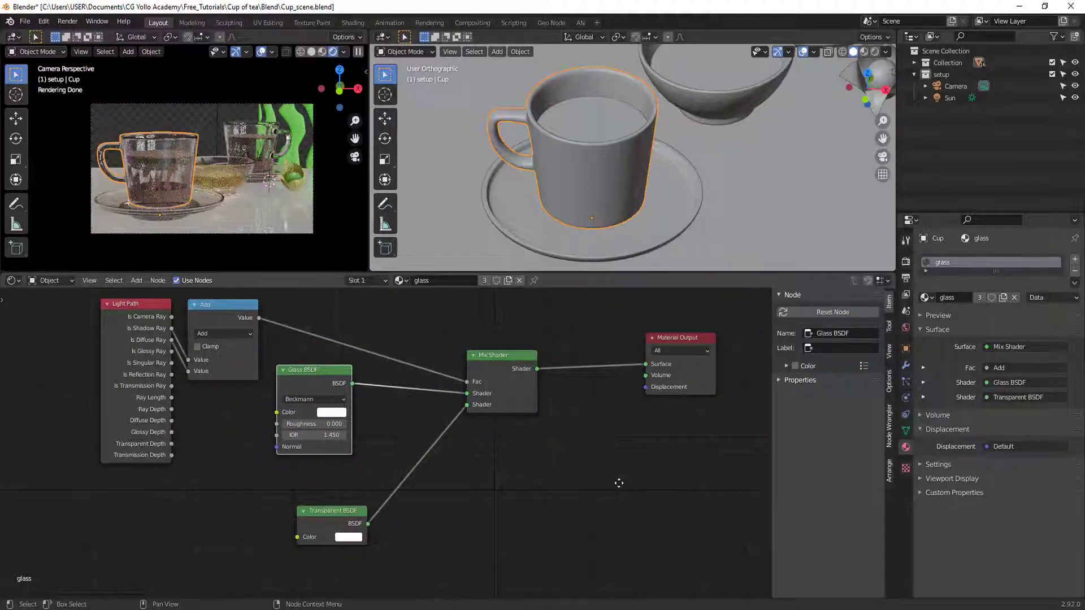
{"action": "left_click_drag", "start_coordinate": [504, 367], "coordinate": [524, 355]}
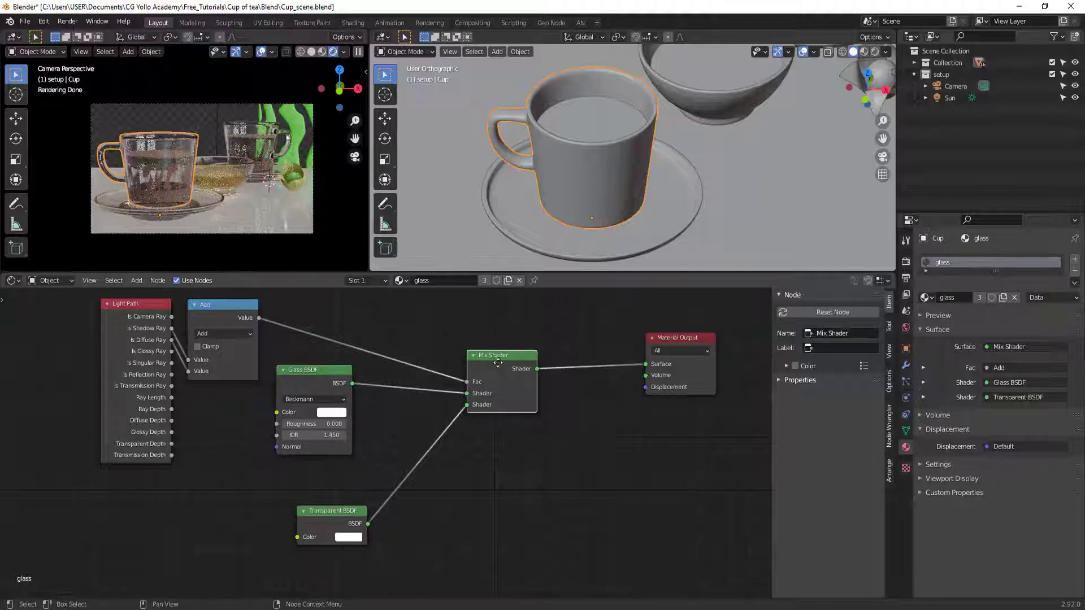
{"action": "middle_click_drag", "start_coordinate": [437, 371], "coordinate": [472, 372]}
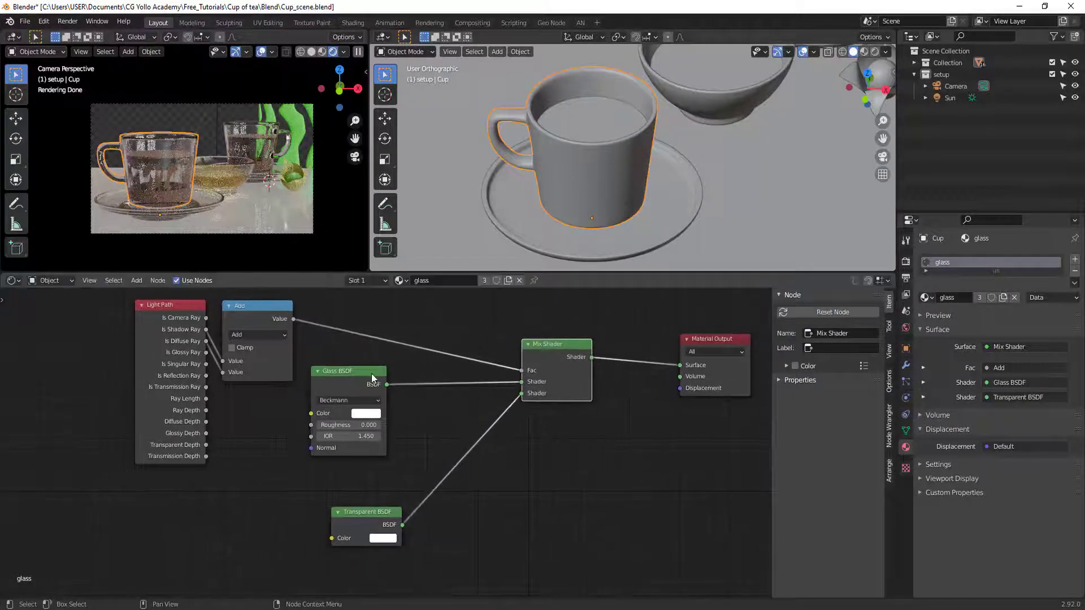
{"action": "left_click_drag", "start_coordinate": [351, 374], "coordinate": [363, 372]}
{"action": "left_click_drag", "start_coordinate": [357, 521], "coordinate": [344, 503]}
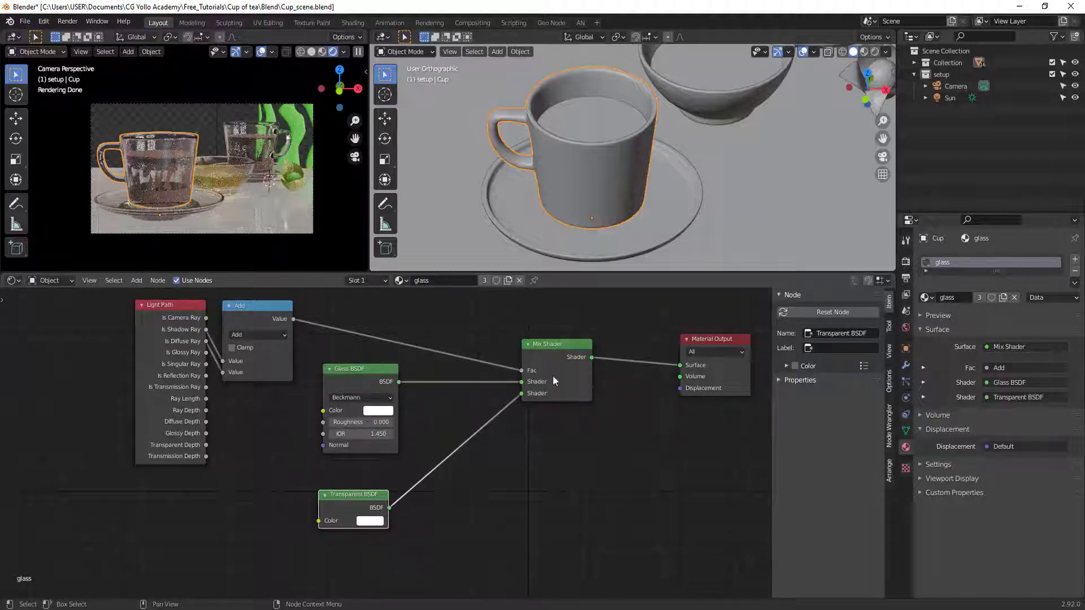
{"action": "left_click_drag", "start_coordinate": [521, 370], "coordinate": [497, 367]}
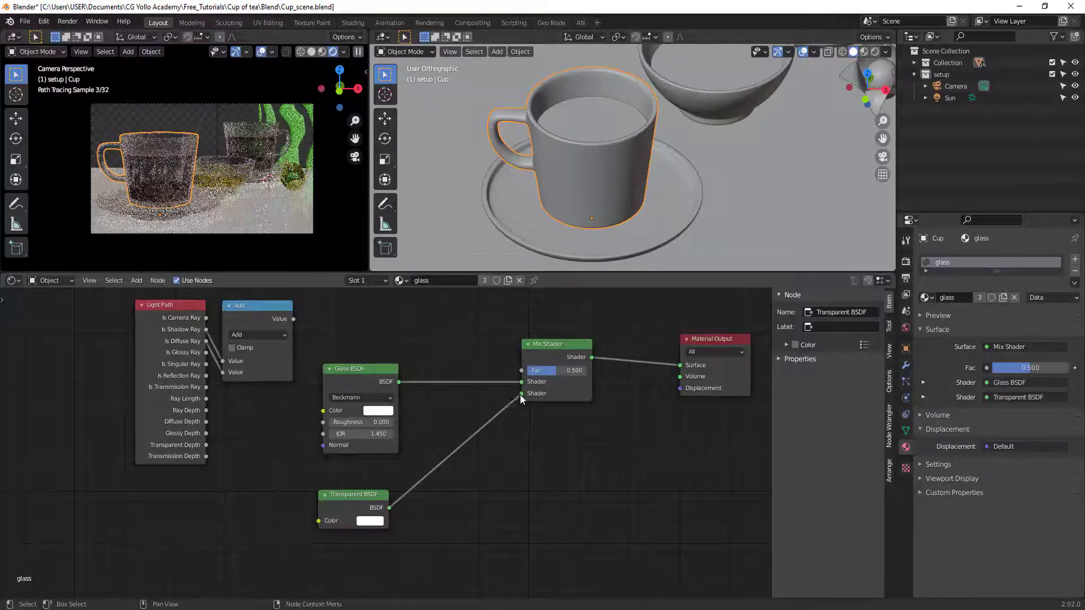
- Add a new Mix Shader and a new Glass BSDF node to the glass material
{"action": "scroll", "coordinate": [497, 385], "scroll_direction": "down", "scroll_amount": 2}
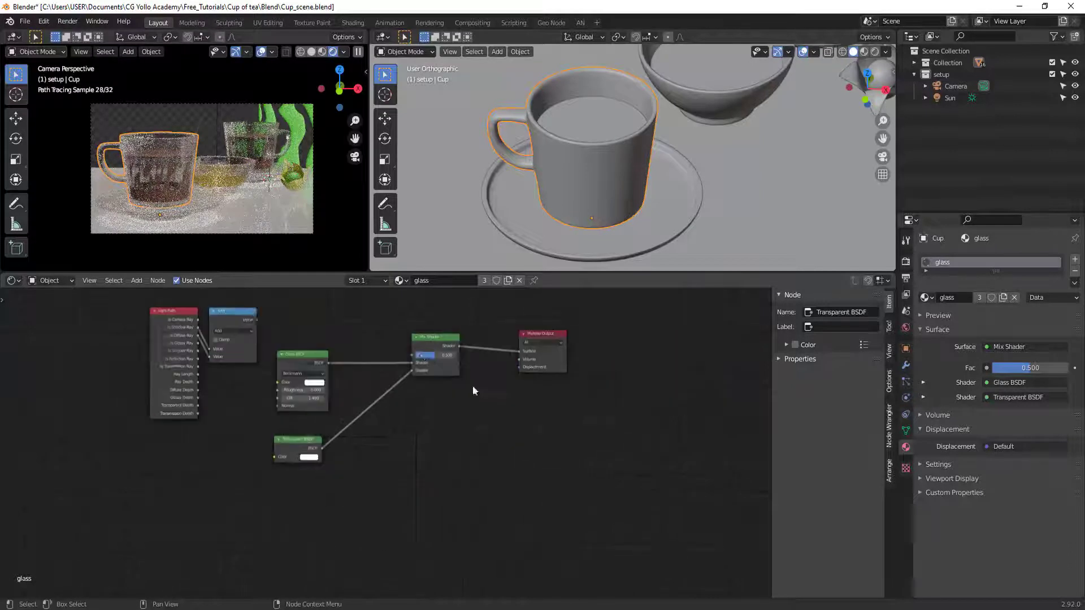
{"action": "scroll", "coordinate": [561, 439], "scroll_direction": "down", "scroll_amount": 2, "text": "shift"}
{"action": "key", "text": "shift+a"}
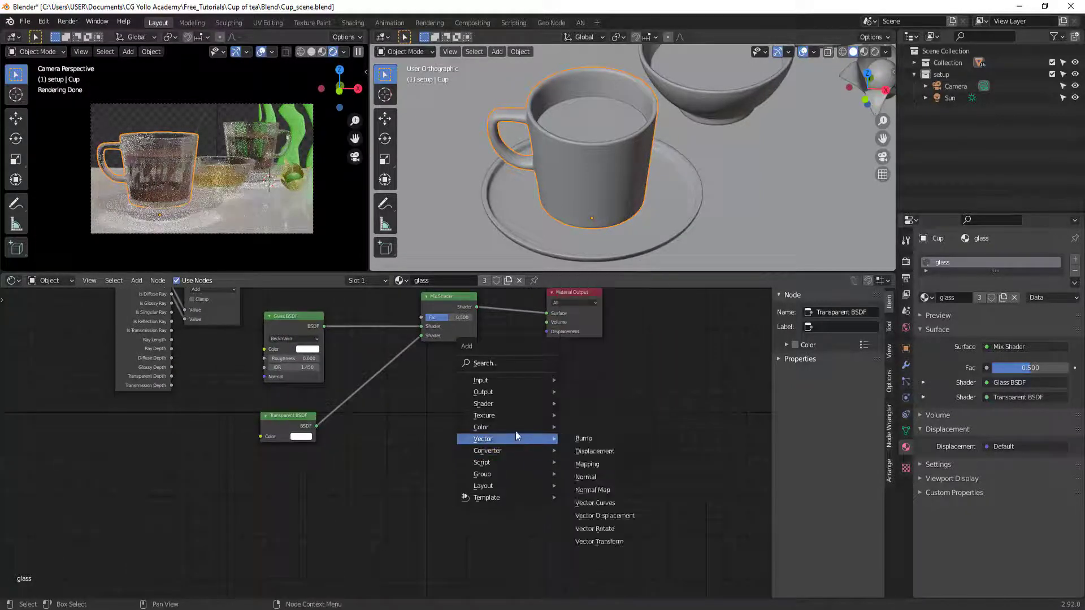
{"action": "mouse_move", "coordinate": [507, 404]}
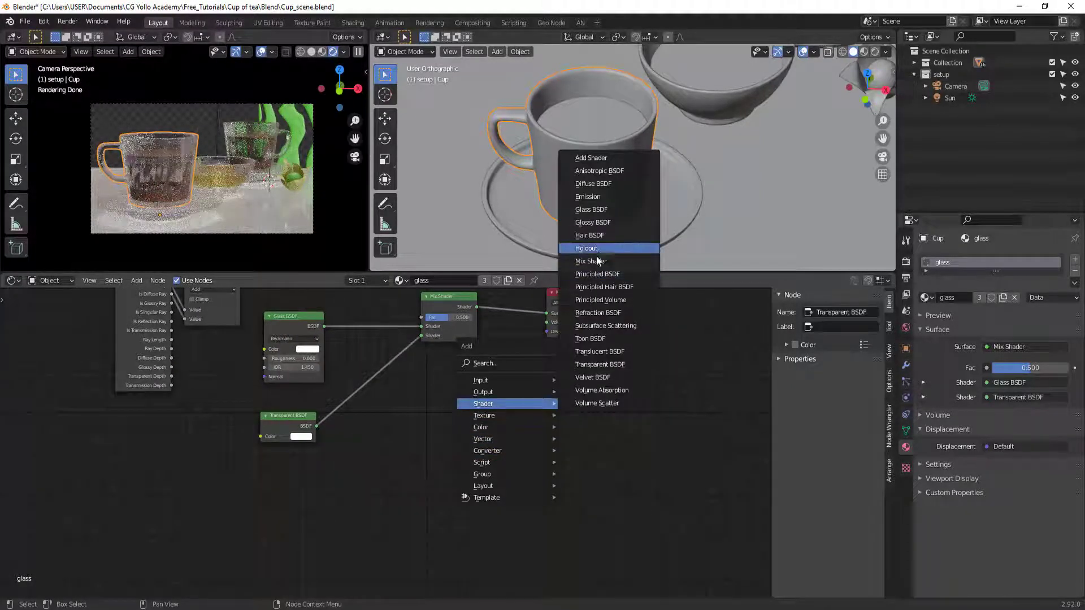
{"action": "left_click", "coordinate": [592, 261]}
{"action": "key", "text": "shift+a"}
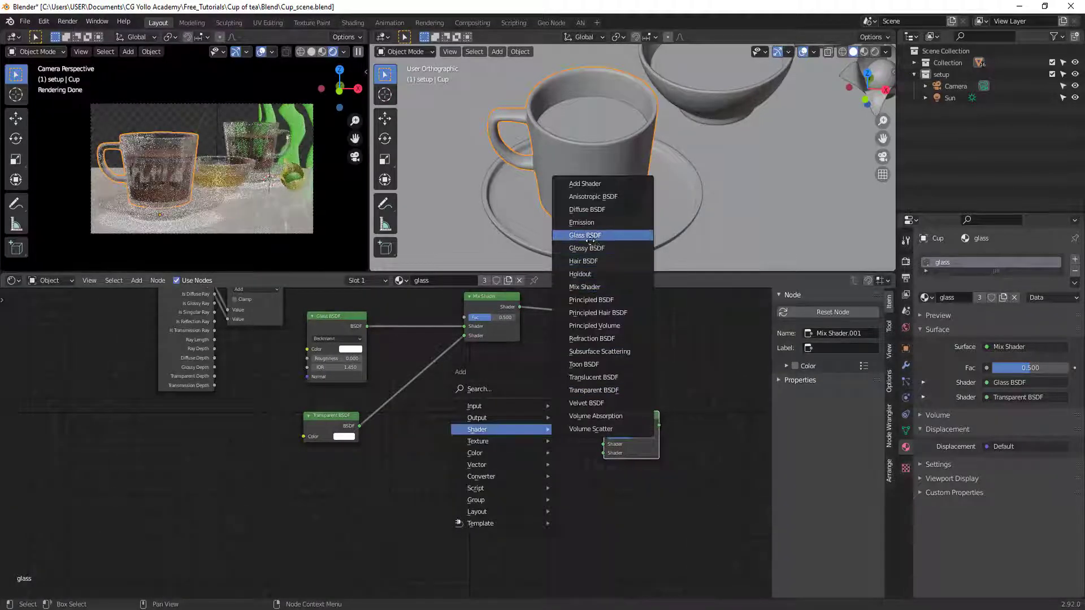
{"action": "left_click", "coordinate": [588, 235]}
{"action": "left_click", "coordinate": [548, 444]}
- Add a new Transparent BSDF node below the new Glass BSDF
{"action": "key", "text": "shift+a"}
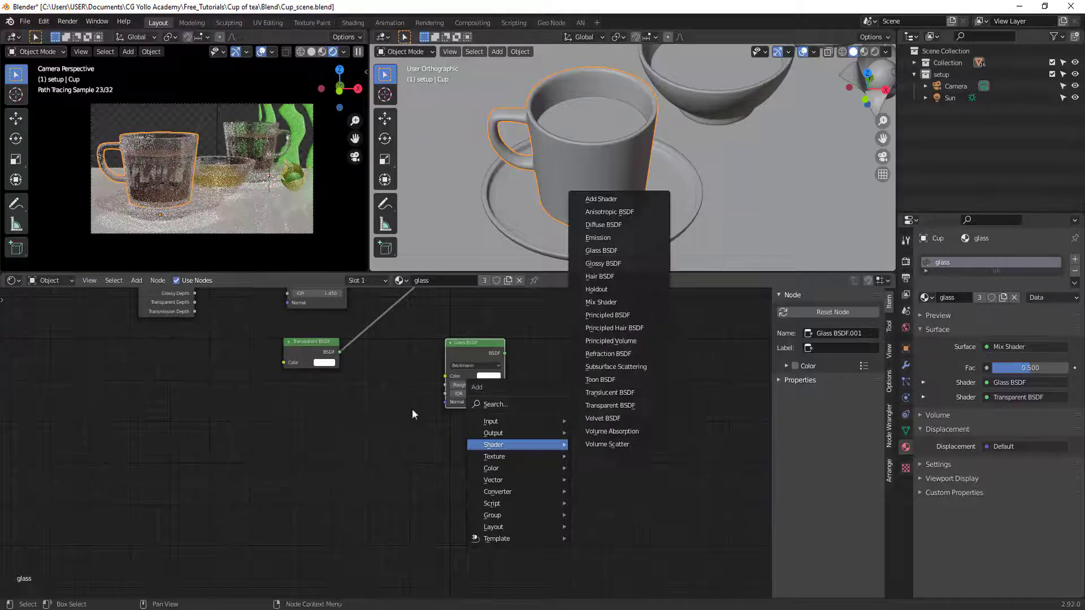
{"action": "left_click", "coordinate": [305, 353]}
{"action": "key", "text": "shift+a"}
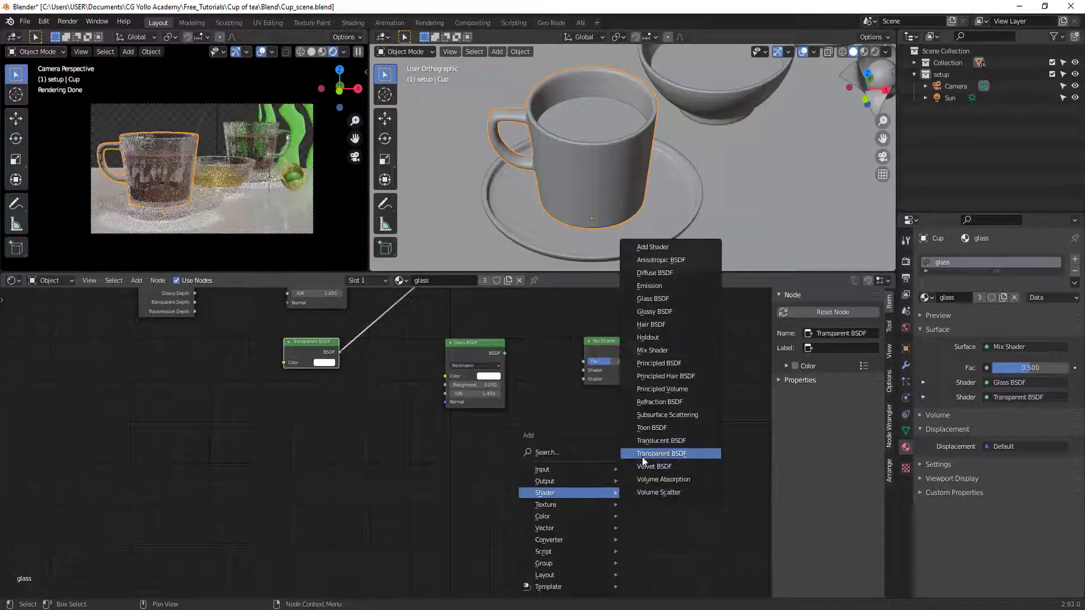
{"action": "left_click", "coordinate": [668, 452]}
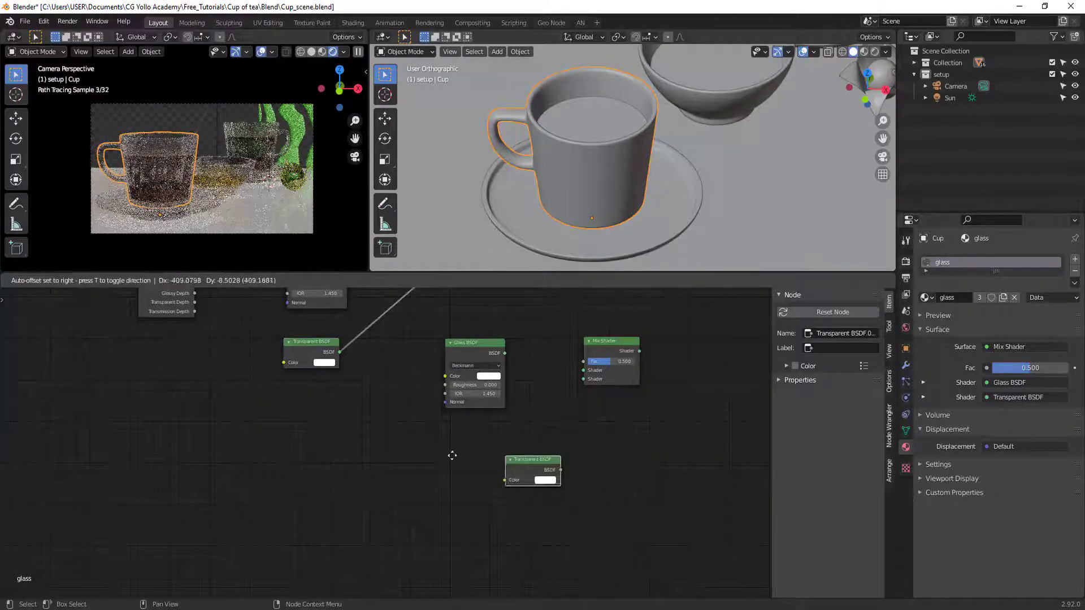
{"action": "left_click", "coordinate": [446, 429]}
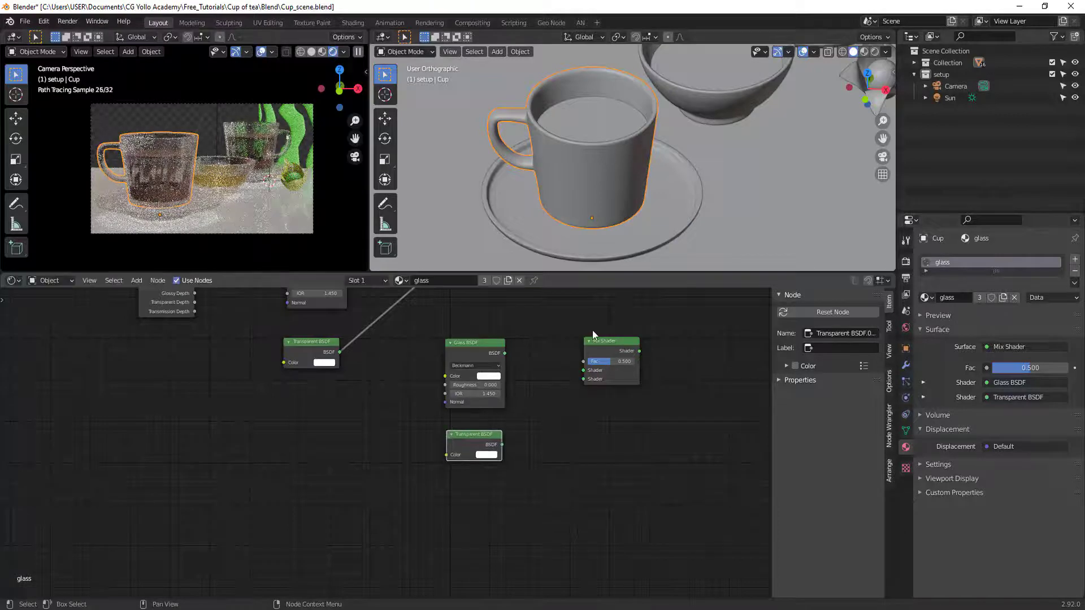
- Wire the Glass and Transparent BSDFs into the new Mix Shader and box-select all three
{"action": "left_click_drag", "start_coordinate": [502, 444], "coordinate": [584, 380]}
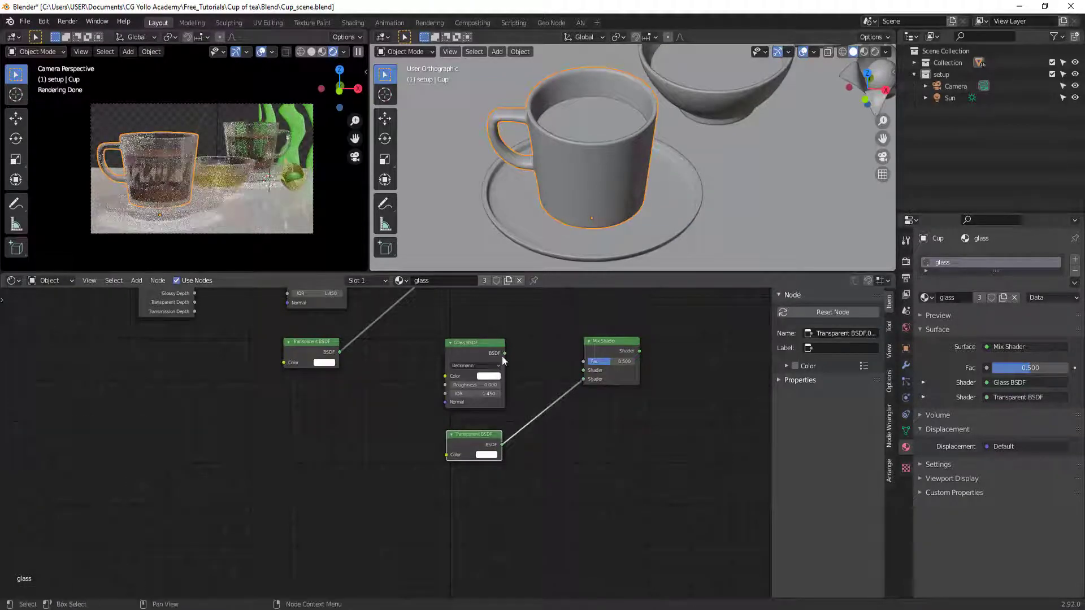
{"action": "left_click_drag", "start_coordinate": [504, 353], "coordinate": [584, 370]}
{"action": "left_click", "coordinate": [608, 342]}
{"action": "scroll", "coordinate": [510, 393], "scroll_direction": "down", "scroll_amount": 3}
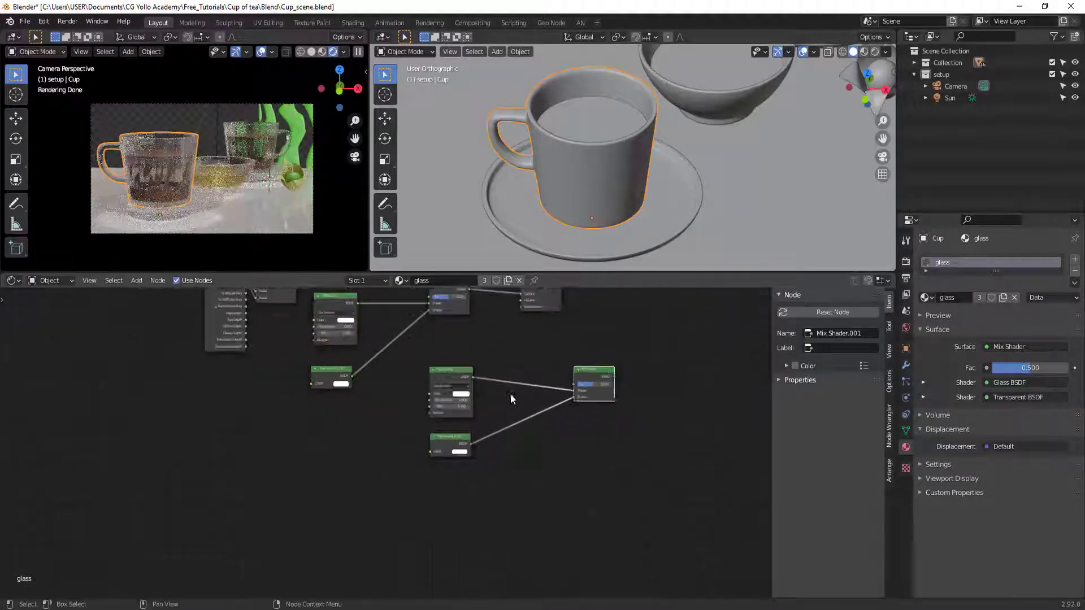
{"action": "left_click_drag", "start_coordinate": [472, 356], "coordinate": [737, 494]}
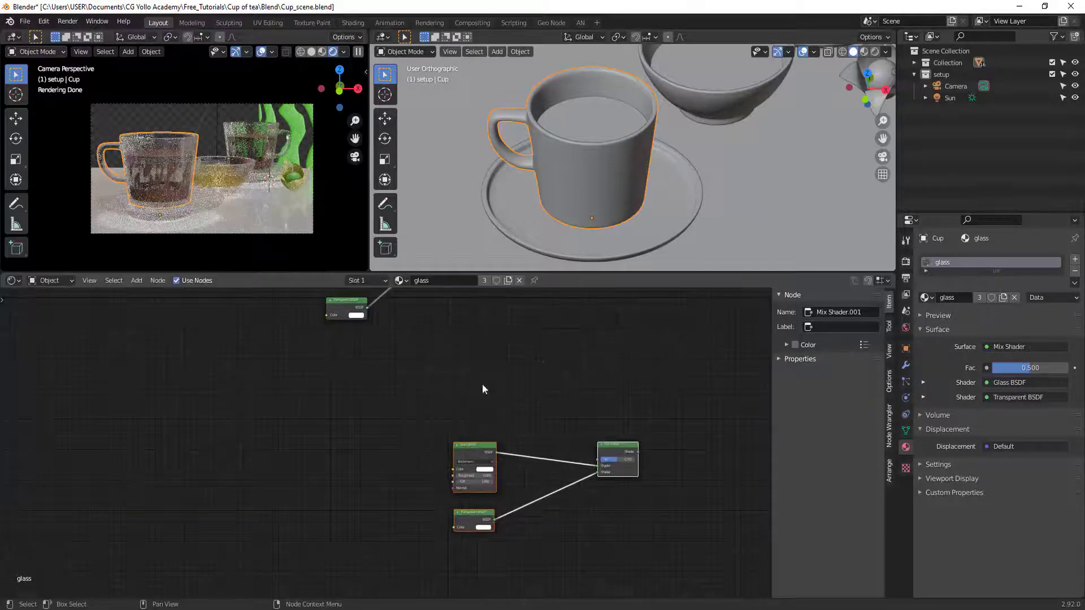
{"action": "key", "text": "shift+a"}
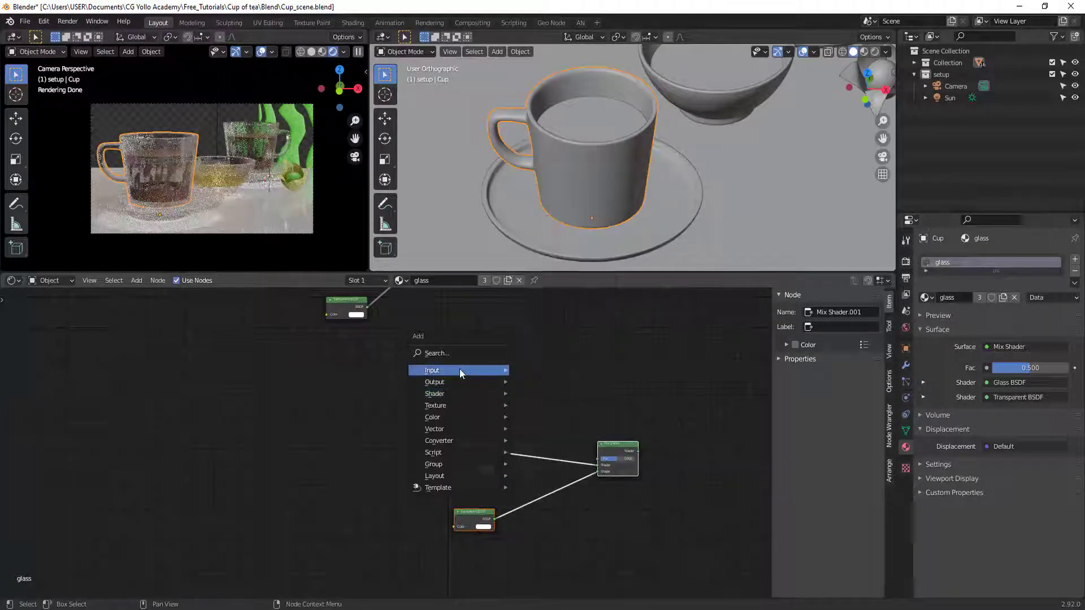
{"action": "mouse_move", "coordinate": [458, 371]}
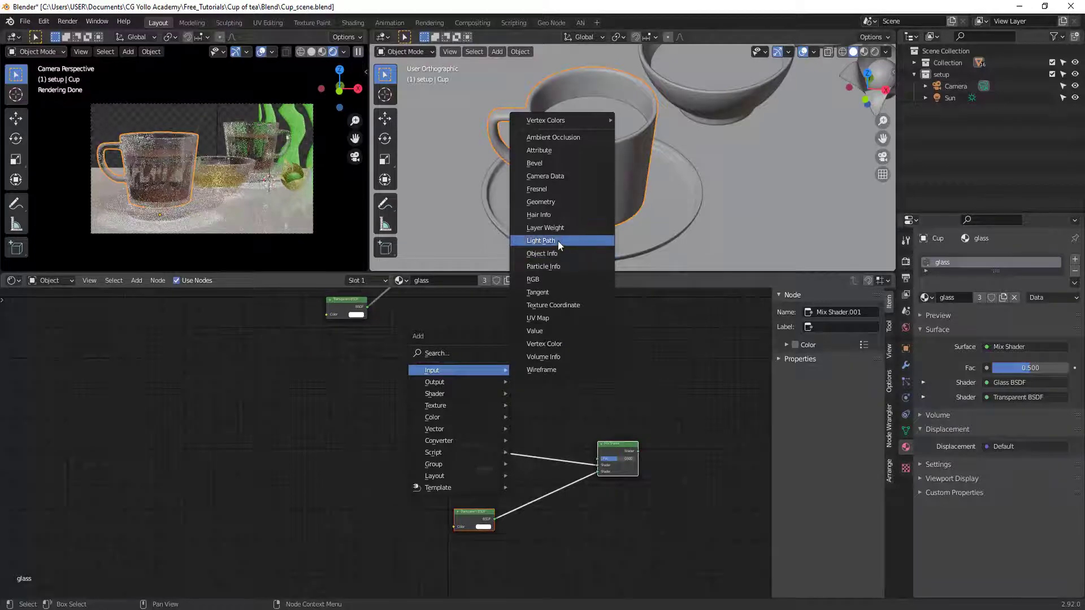
- Add a Light Path node and a Math node set to Add
{"action": "left_click", "coordinate": [558, 241]}
{"action": "scroll", "coordinate": [530, 391], "scroll_direction": "up", "scroll_amount": 2}
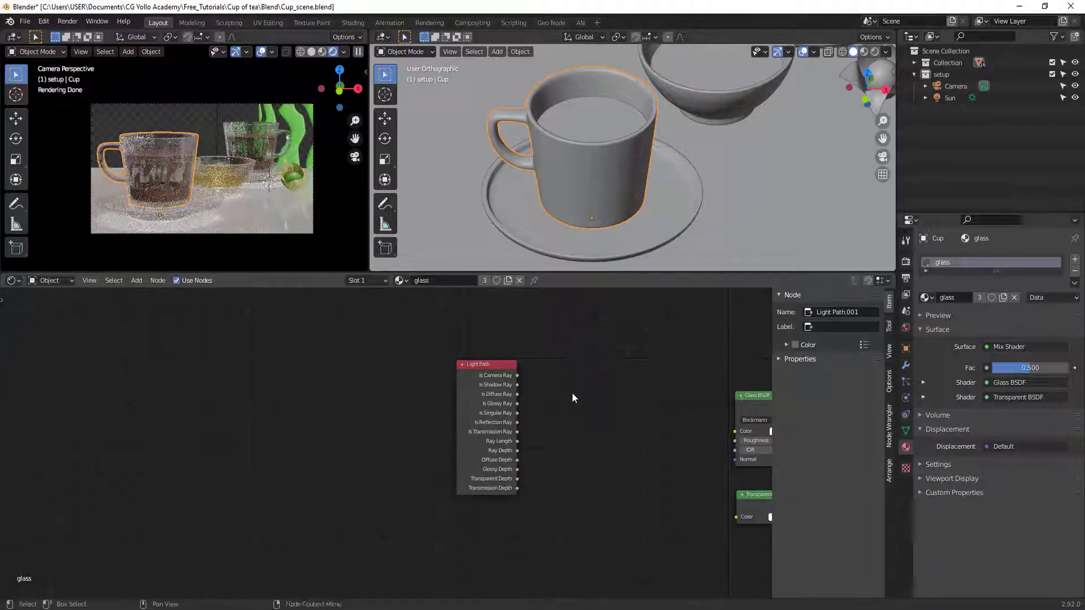
{"action": "key", "text": "shift+a"}
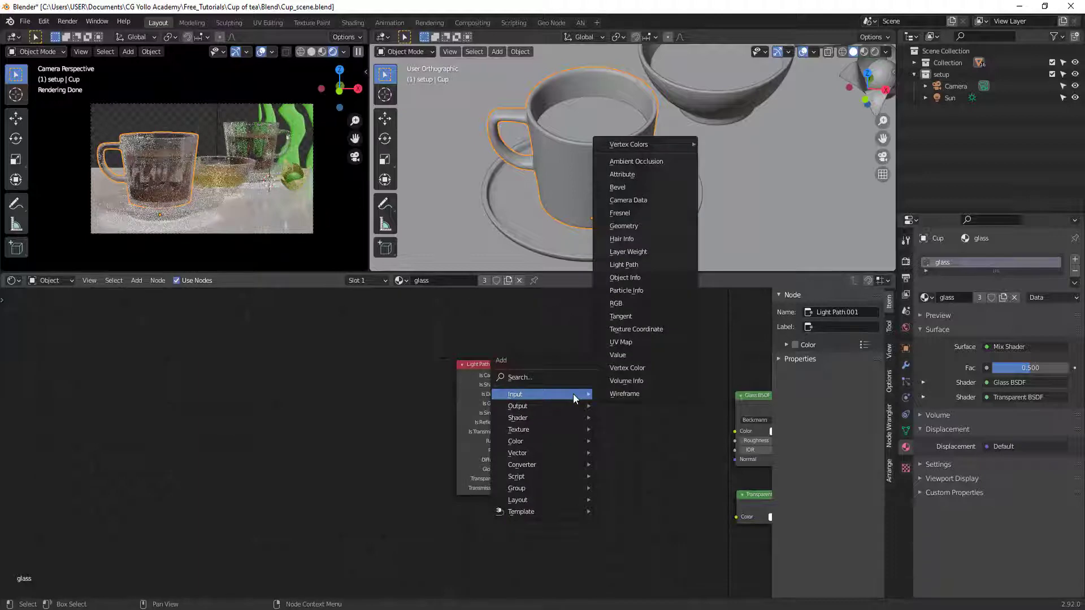
{"action": "mouse_move", "coordinate": [522, 464]}
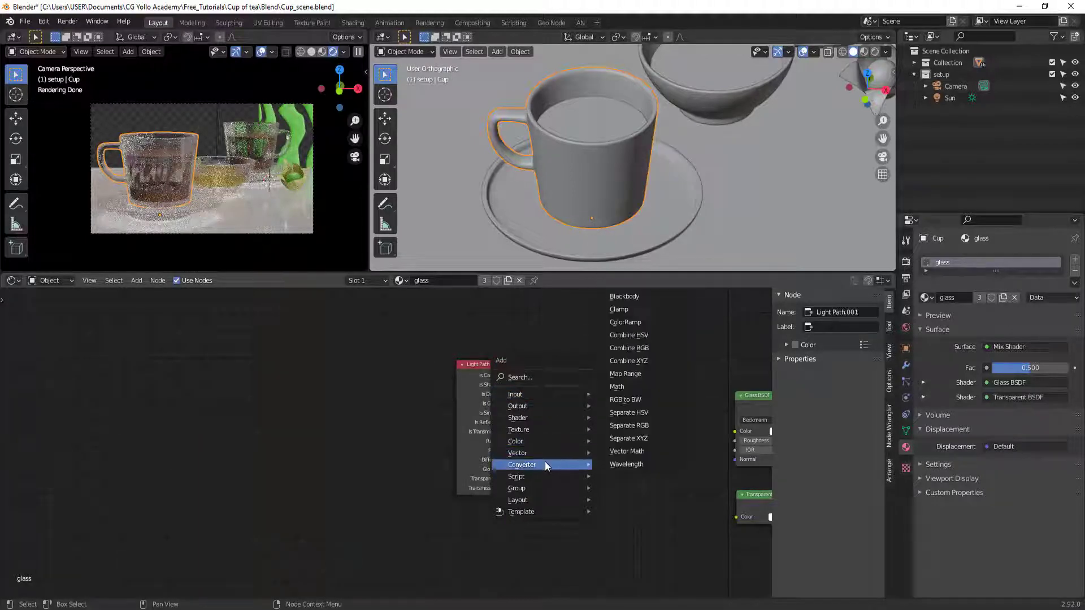
{"action": "left_click", "coordinate": [615, 386]}
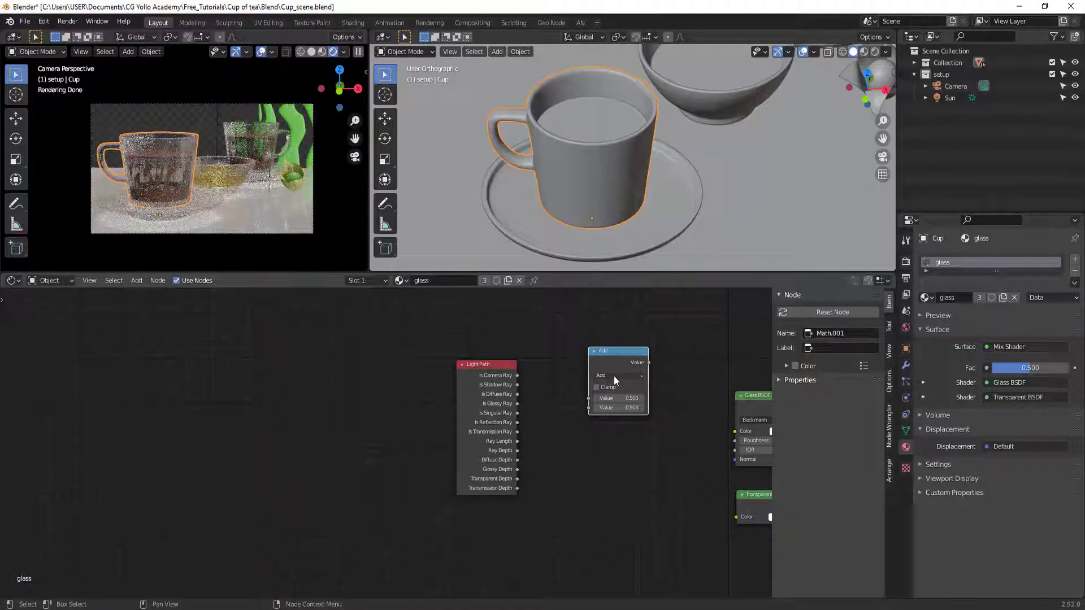
- Connect Is Shadow Ray and Is Diffuse Ray to the Add node's two Value inputs
{"action": "left_click_drag", "start_coordinate": [517, 385], "coordinate": [588, 398]}
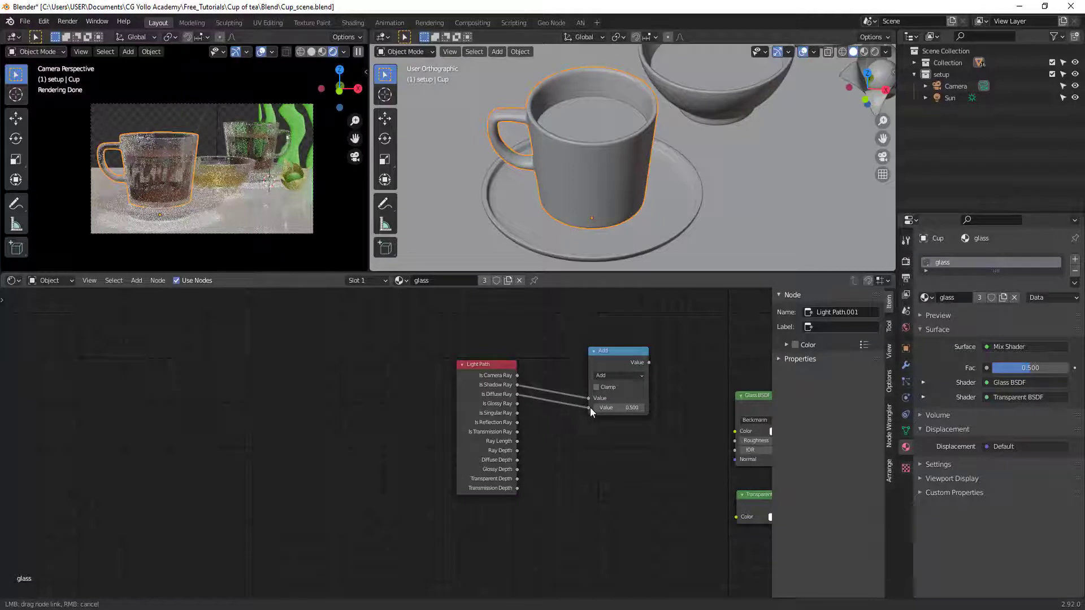
{"action": "left_click_drag", "start_coordinate": [589, 408], "coordinate": [590, 408]}
{"action": "middle_click_drag", "start_coordinate": [669, 418], "coordinate": [462, 399]}
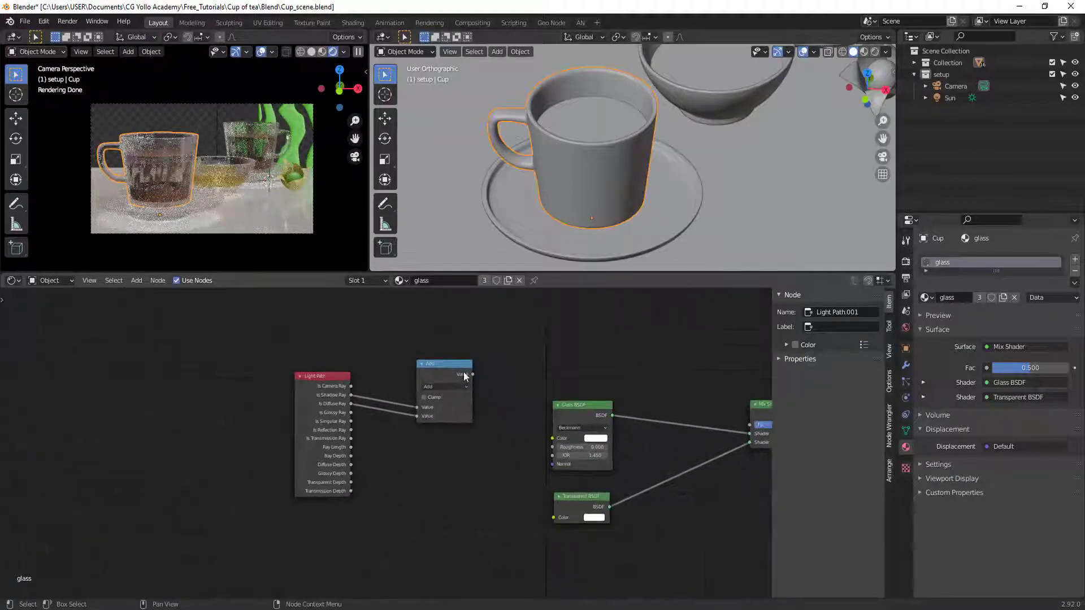
{"action": "scroll", "coordinate": [476, 411], "scroll_direction": "down", "scroll_amount": 2}
- Route the Add result to Mix Shader.001's Fac and discard the dangling link
{"action": "mouse_move", "coordinate": [418, 384]}
{"action": "left_mouse_down"}
{"action": "mouse_move", "coordinate": [635, 416]}
{"action": "mouse_move", "coordinate": [565, 344]}
{"action": "left_mouse_up"}
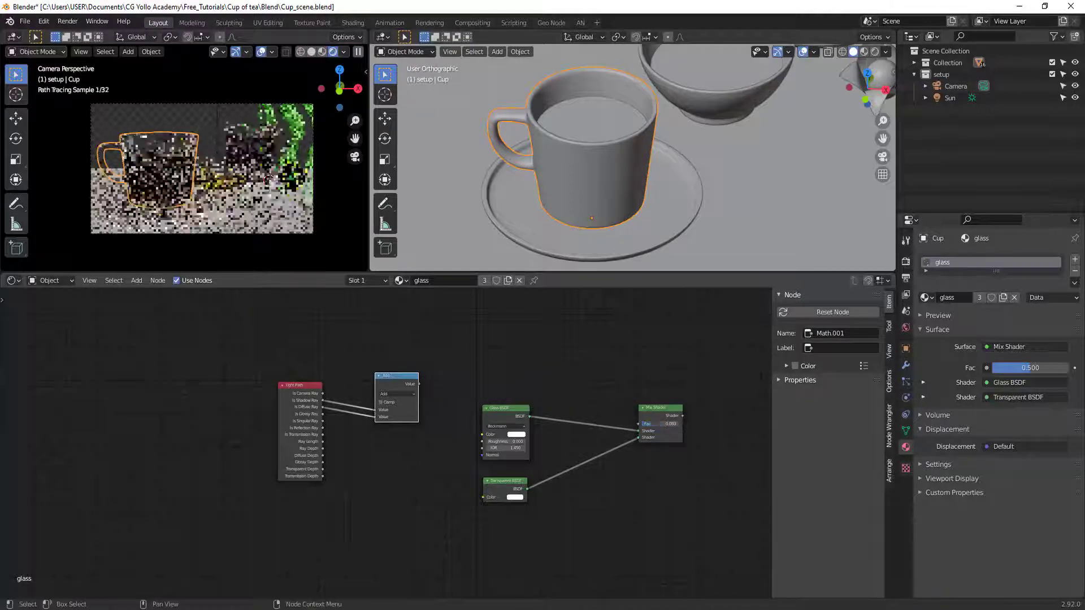
{"action": "mouse_move", "coordinate": [418, 384]}
{"action": "left_mouse_down"}
{"action": "mouse_move", "coordinate": [388, 371]}
{"action": "mouse_move", "coordinate": [641, 424]}
{"action": "left_mouse_up"}
{"action": "scroll", "coordinate": [695, 419], "scroll_direction": "down", "scroll_amount": 2}
{"action": "left_click_drag", "start_coordinate": [567, 476], "coordinate": [396, 379]}
{"action": "middle_click_drag", "start_coordinate": [463, 369], "coordinate": [517, 462]}
{"action": "left_click", "coordinate": [562, 365]}
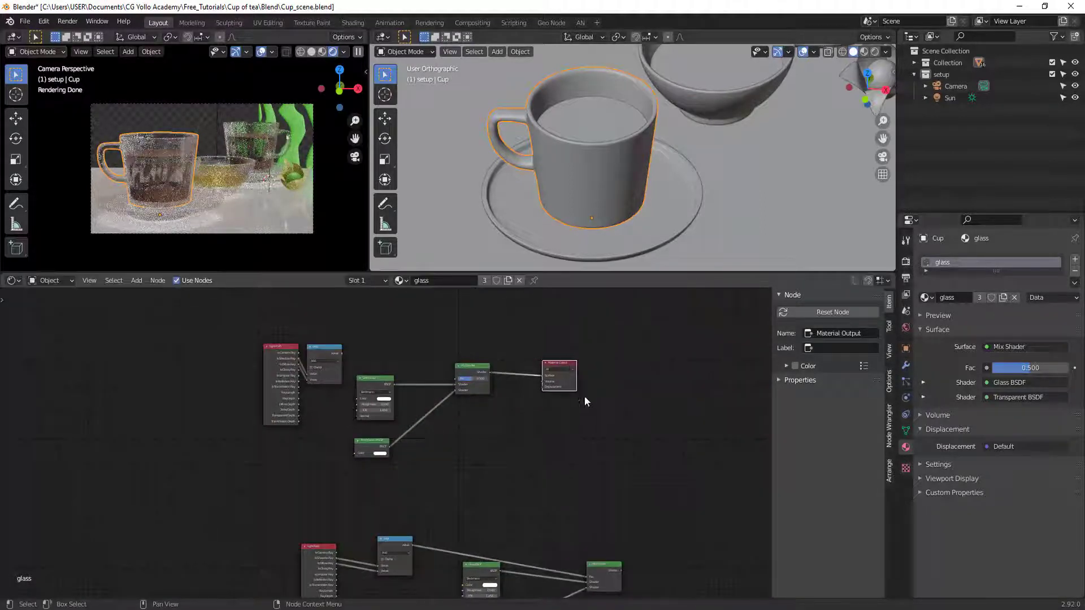
- Box-select and delete the stray duplicate group of glass nodes
{"action": "left_click_drag", "start_coordinate": [324, 477], "coordinate": [680, 588]}
{"action": "key", "text": "x"}
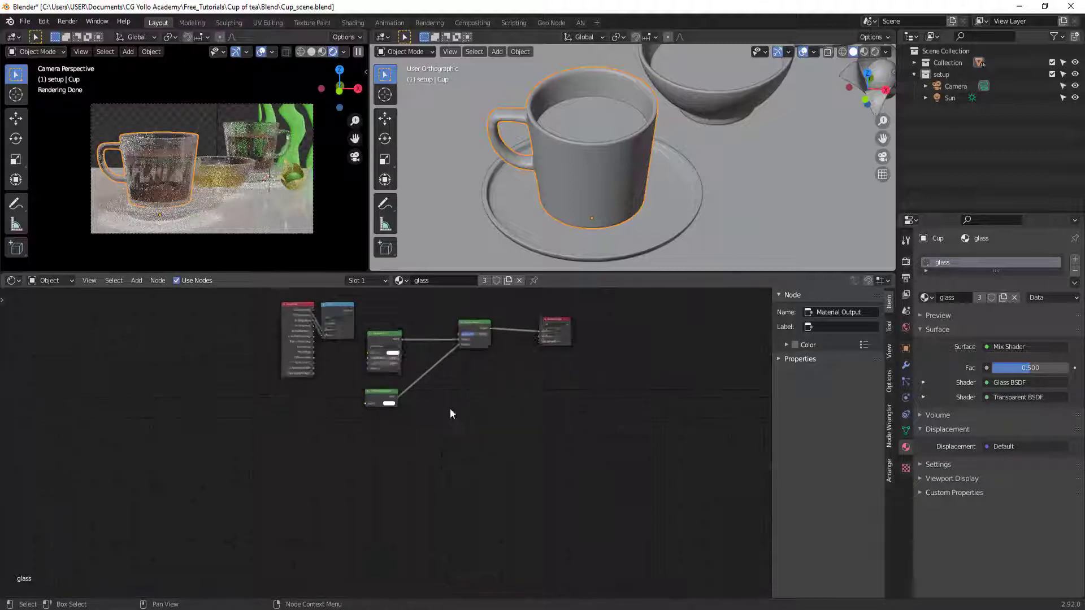
{"action": "scroll", "coordinate": [449, 408], "scroll_direction": "up", "scroll_amount": 1}
{"action": "scroll", "coordinate": [201, 178], "scroll_direction": "up", "scroll_amount": 2}
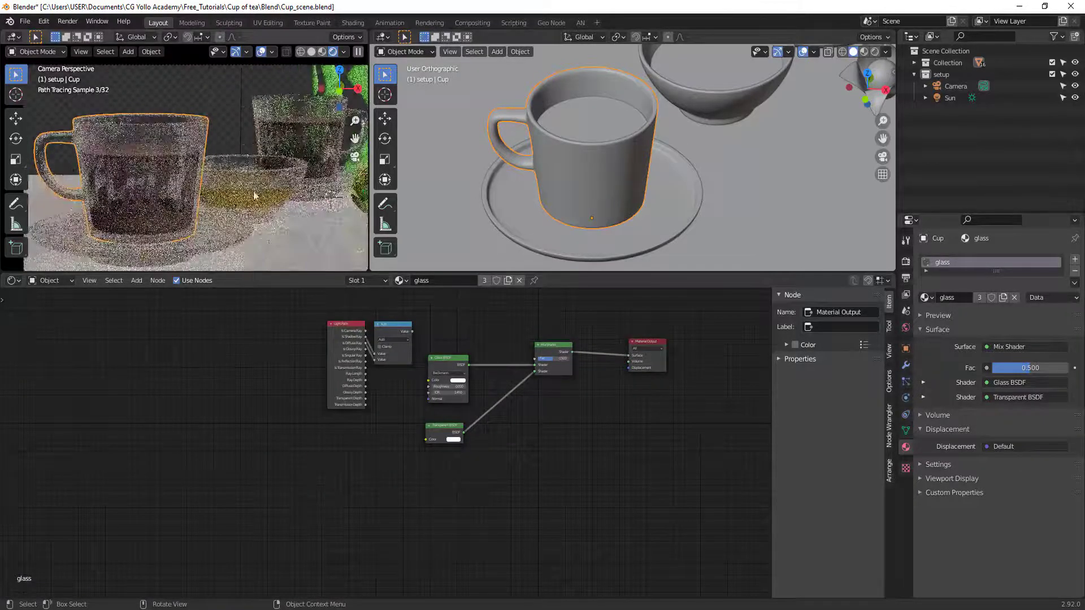
{"action": "scroll", "coordinate": [339, 350], "scroll_direction": "up", "scroll_amount": 1}
- Plug the Add node's Value output into the Mix Shader Fac socket
{"action": "middle_click_drag", "start_coordinate": [345, 323], "coordinate": [367, 374]}
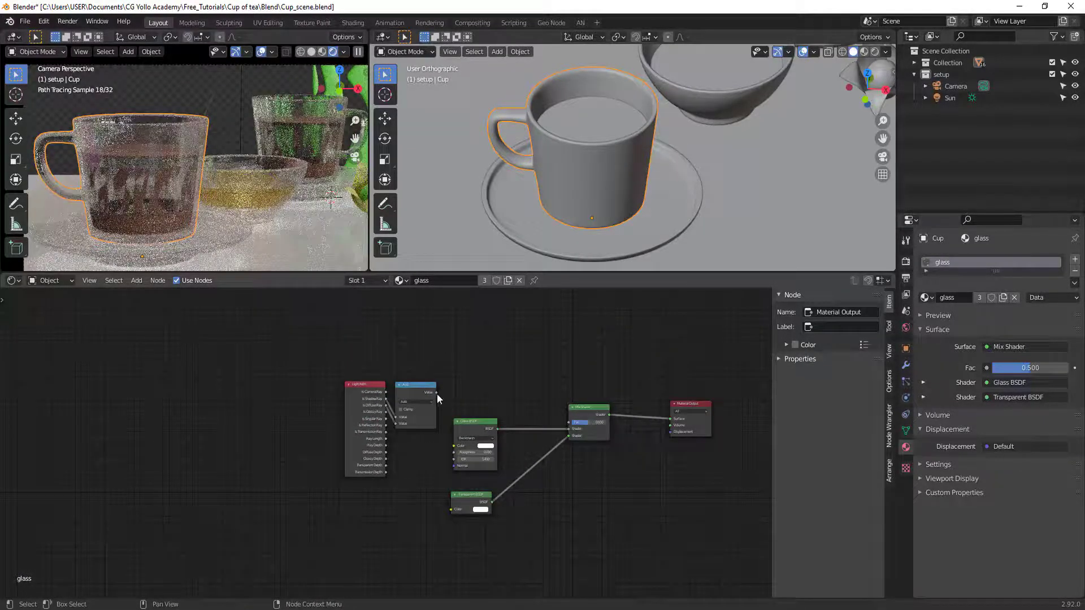
{"action": "left_click_drag", "start_coordinate": [436, 392], "coordinate": [569, 422]}
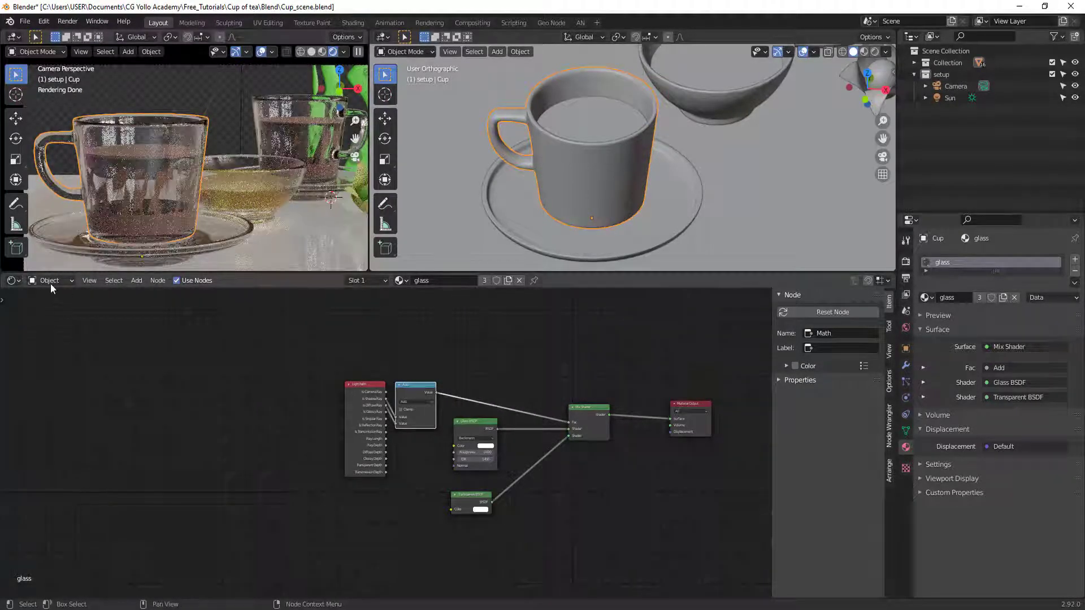
{"action": "left_click", "coordinate": [58, 308]}
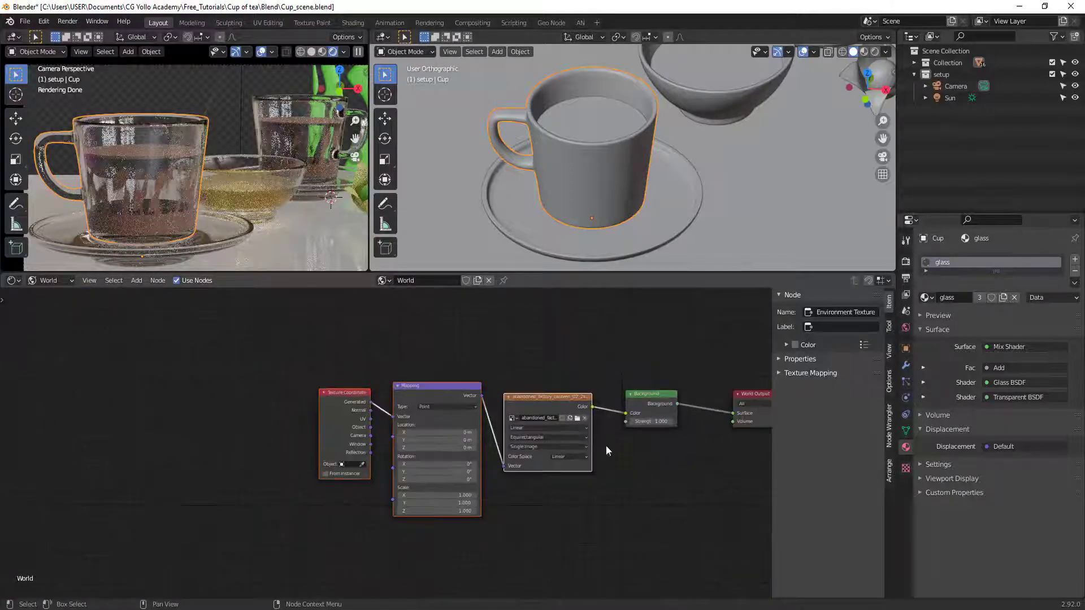
- Load abandoned_factory_canteen_02_2k.hdr into the world Environment Texture
{"action": "left_click", "coordinate": [577, 418]}
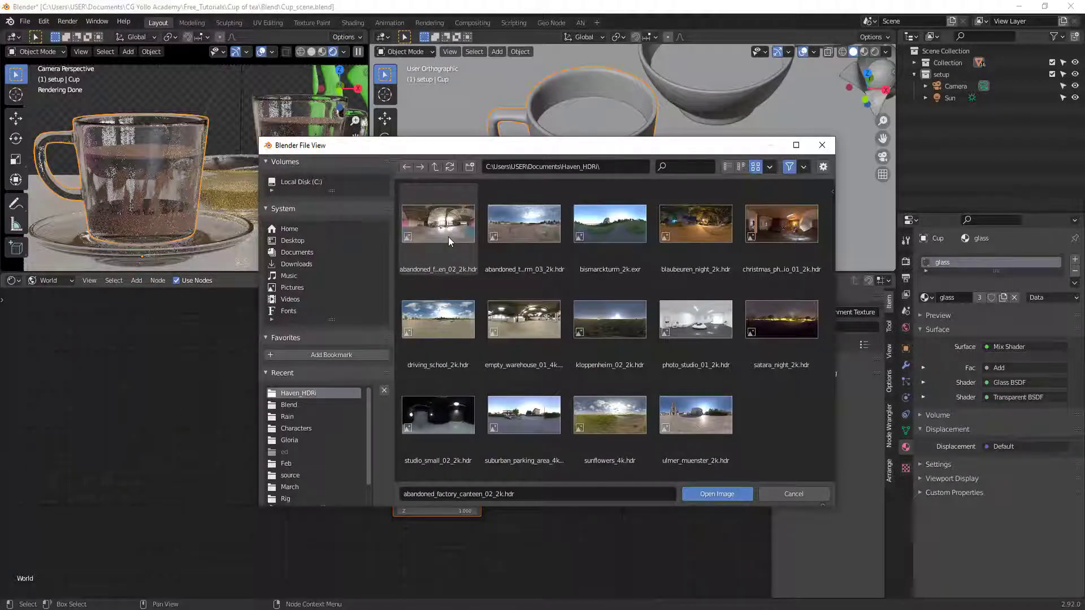
{"action": "left_click", "coordinate": [435, 222]}
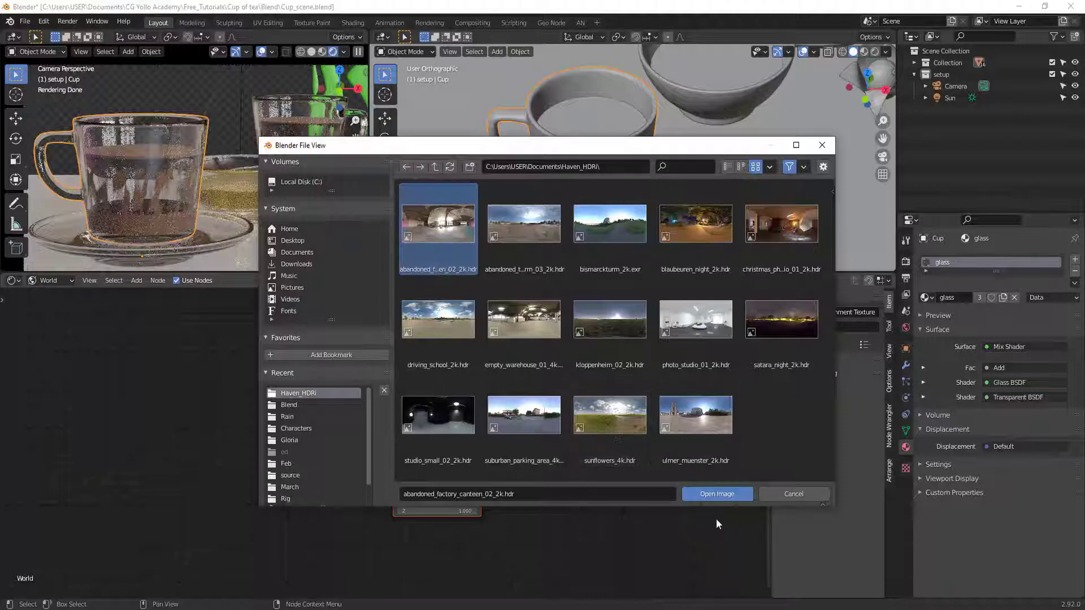
{"action": "left_click", "coordinate": [718, 495]}
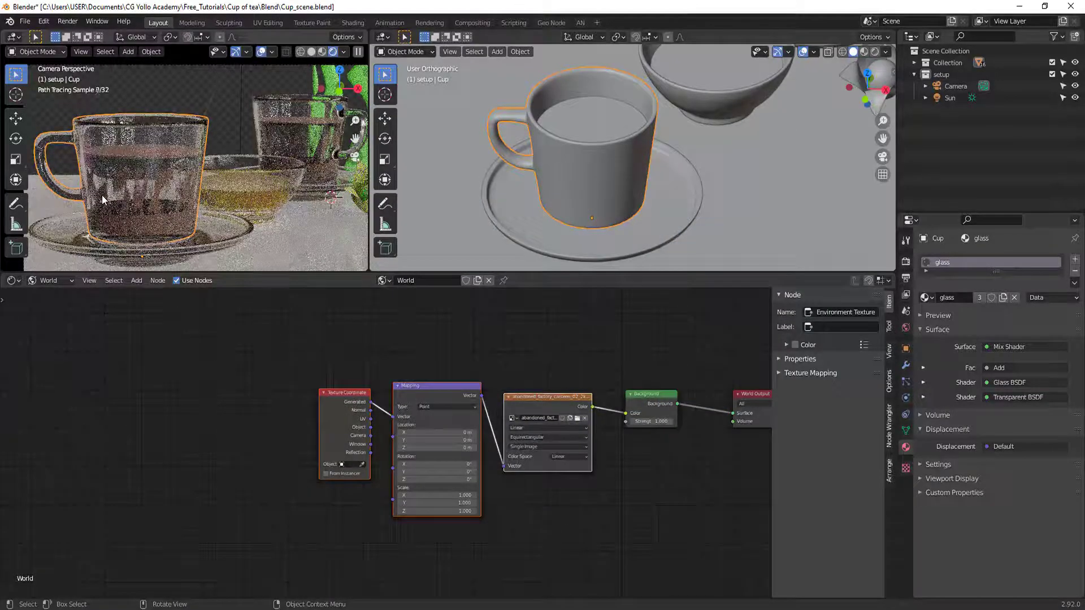
- Orbit out to see the whole table and select the Sun lamp
{"action": "scroll", "coordinate": [521, 116], "scroll_direction": "down", "scroll_amount": 5}
{"action": "middle_click_drag", "start_coordinate": [584, 182], "coordinate": [704, 189]}
{"action": "left_click", "coordinate": [651, 97]}
{"action": "mouse_move", "coordinate": [651, 97]}
{"action": "middle_mouse_down"}
{"action": "mouse_move", "coordinate": [619, 121]}
{"action": "mouse_move", "coordinate": [665, 88]}
{"action": "middle_mouse_up"}
- Orbit to a low close view of the cups and select the chai liquid
{"action": "key", "text": "shift+a"}
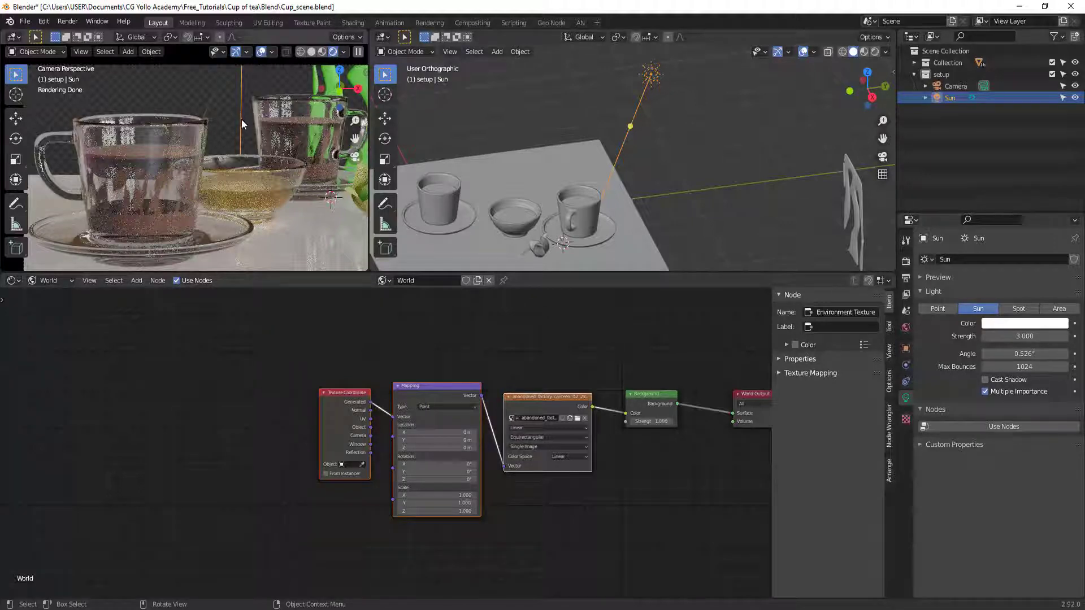
{"action": "mouse_move", "coordinate": [561, 143]}
{"action": "middle_mouse_down"}
{"action": "mouse_move", "coordinate": [651, 158]}
{"action": "mouse_move", "coordinate": [589, 185]}
{"action": "mouse_move", "coordinate": [588, 208]}
{"action": "middle_mouse_up"}
{"action": "scroll", "coordinate": [588, 208], "scroll_direction": "up", "scroll_amount": 3}
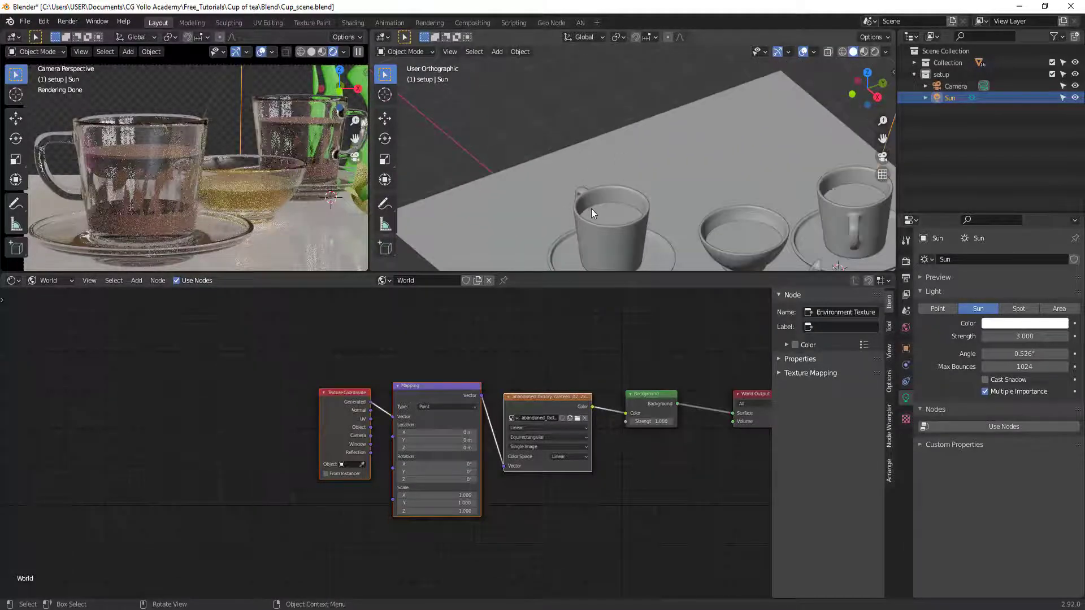
{"action": "left_click", "coordinate": [591, 209]}
{"action": "scroll", "coordinate": [175, 172], "scroll_direction": "up", "scroll_amount": 3}
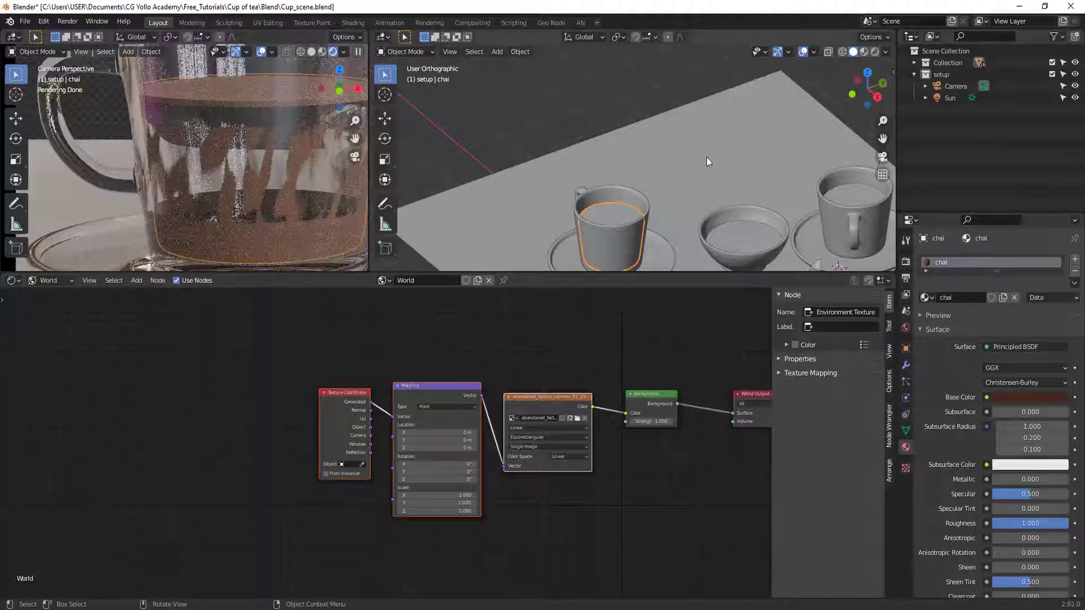
- In Edit Mode, scale the chai mesh slightly wider on X and Y only
{"action": "scroll", "coordinate": [616, 180], "scroll_direction": "up", "scroll_amount": 1}
{"action": "scroll", "coordinate": [608, 164], "scroll_direction": "up", "scroll_amount": 2}
{"action": "scroll", "coordinate": [591, 160], "scroll_direction": "up", "scroll_amount": 2}
{"action": "middle_click_drag", "start_coordinate": [591, 161], "coordinate": [652, 172], "text": "shift"}
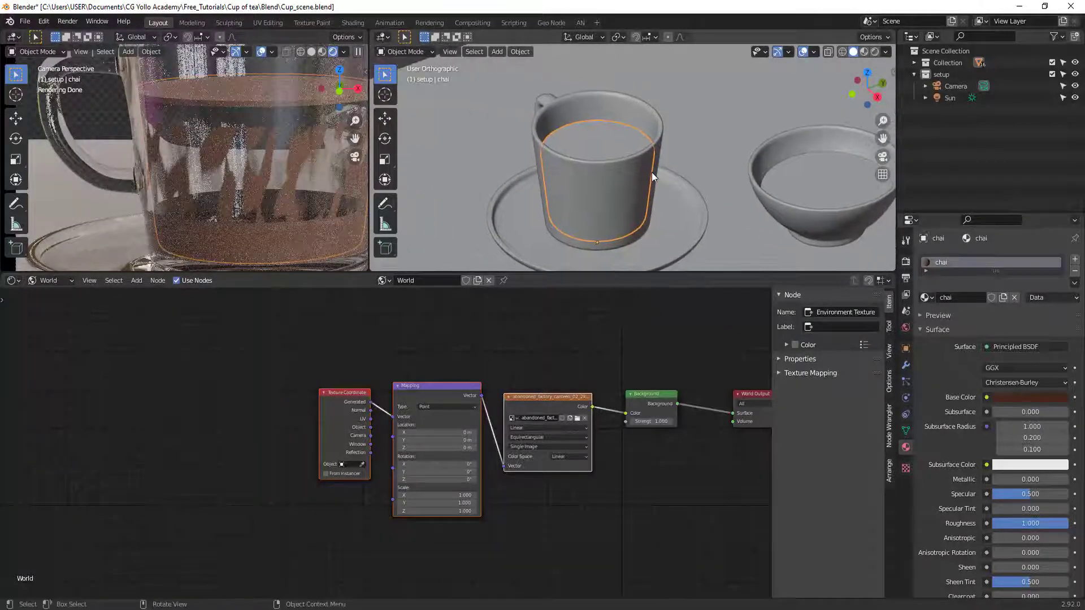
{"action": "key", "text": "Tab"}
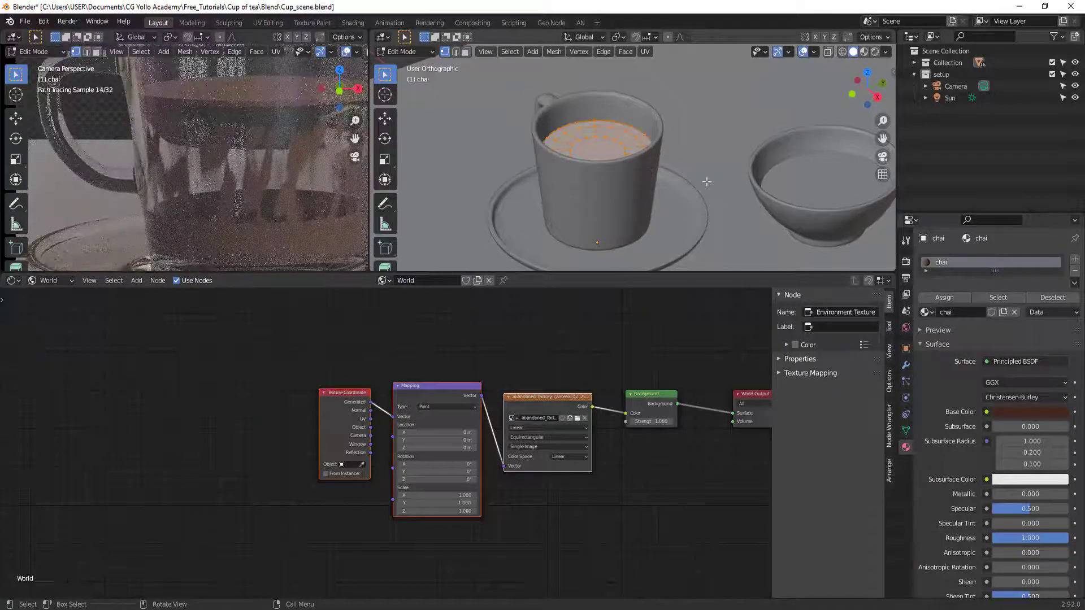
{"action": "key", "text": "s"}
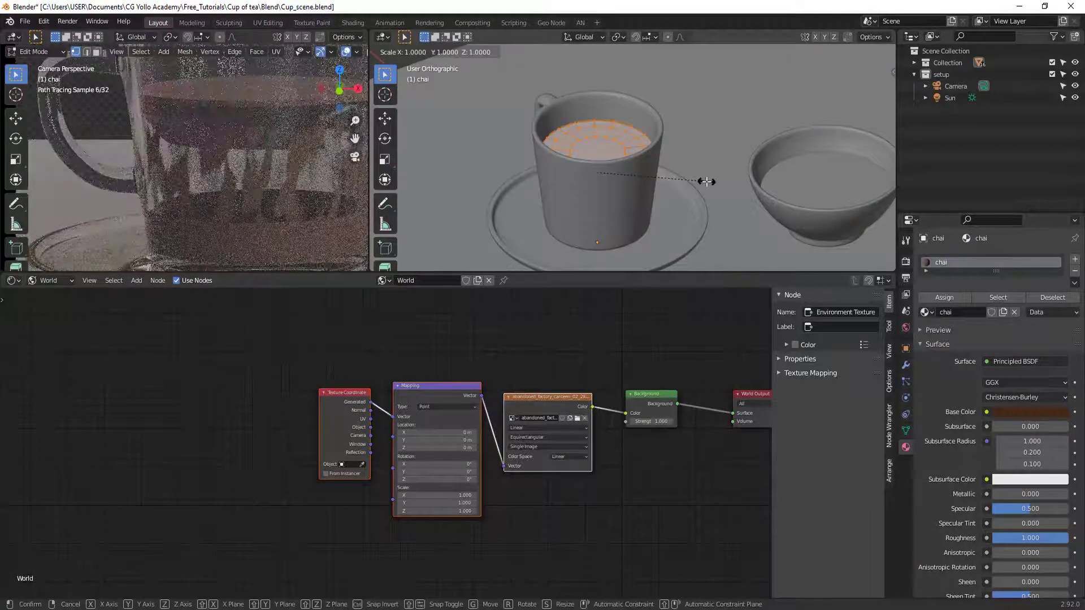
{"action": "key", "text": "shift+z"}
{"action": "left_click", "coordinate": [710, 182]}
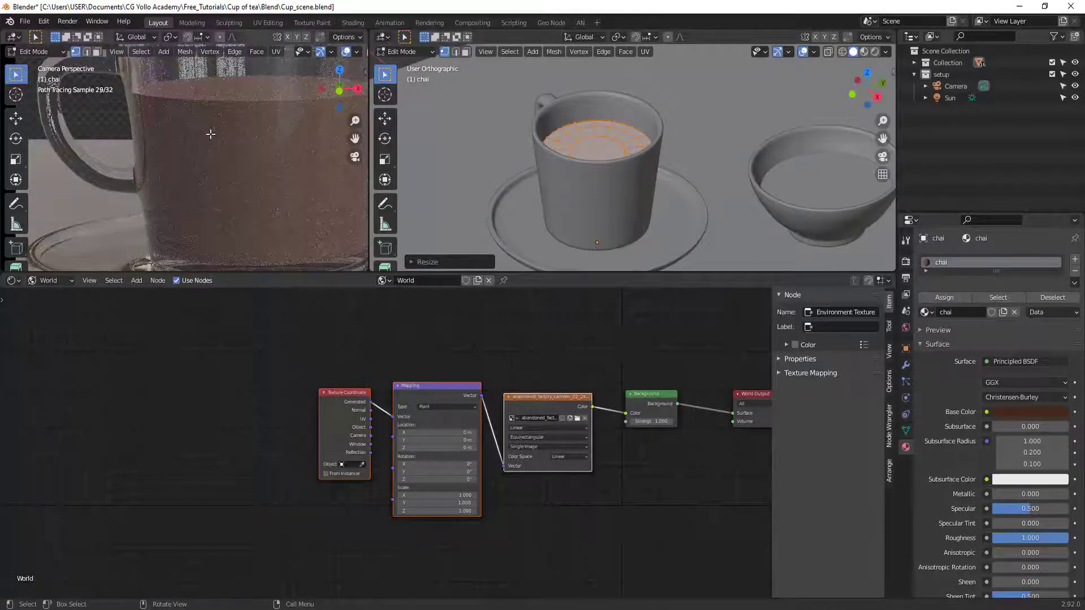
{"action": "key", "text": "Home"}
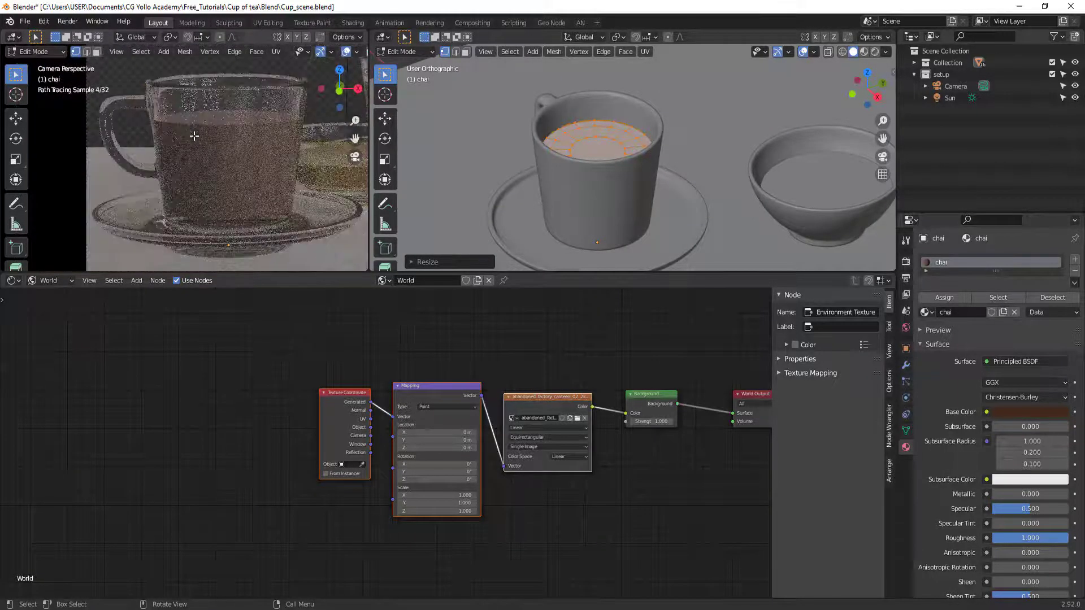
{"action": "key", "text": "Tab"}
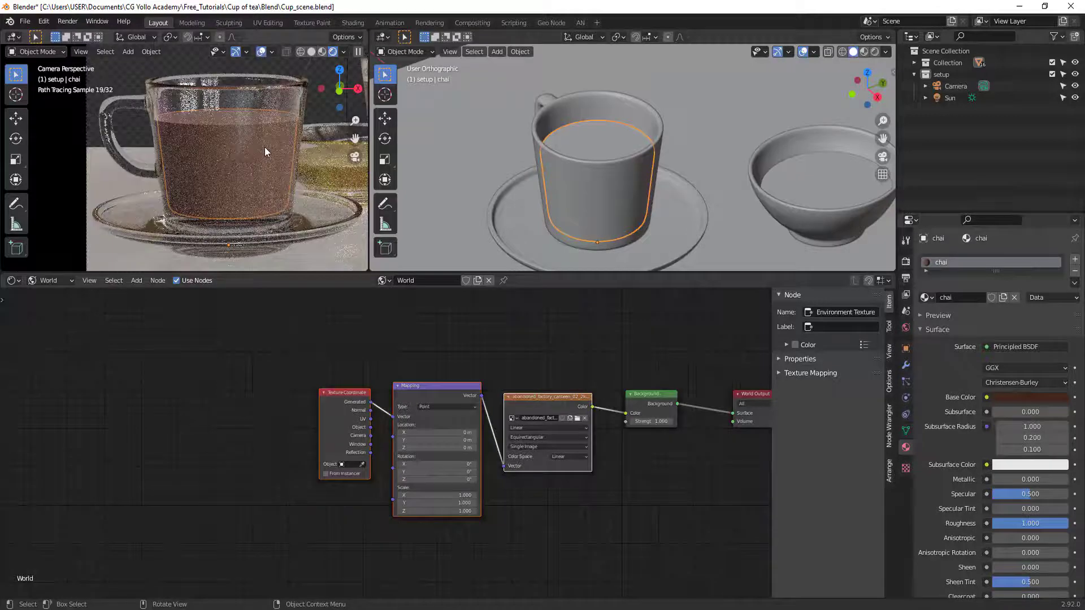
- Switch the Shader Type back to Object to show the chai's Principled BSDF
{"action": "scroll", "coordinate": [265, 147], "scroll_direction": "down", "scroll_amount": 5}
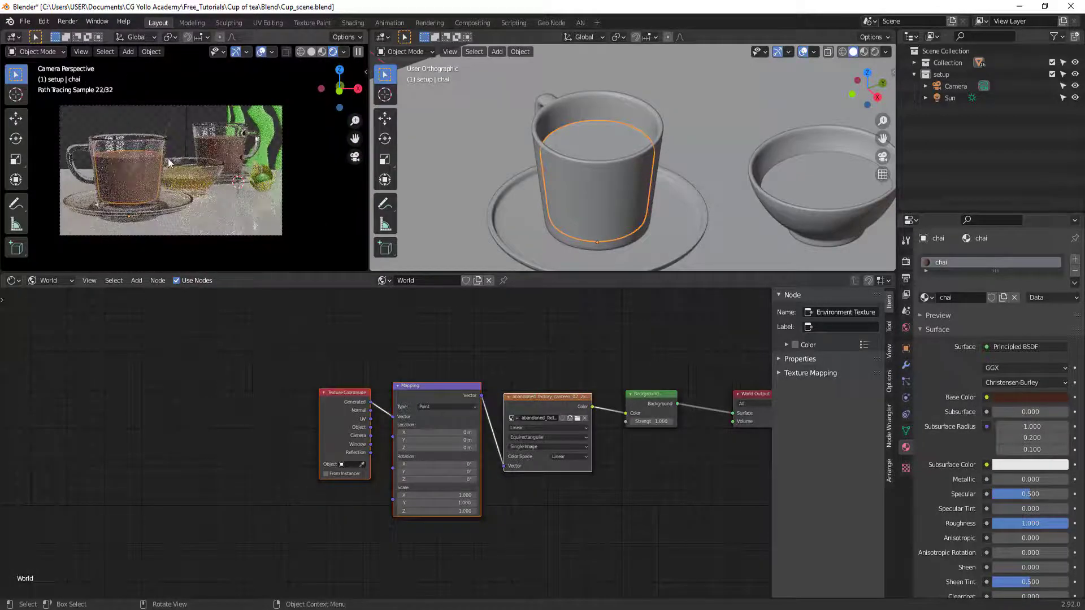
{"action": "scroll", "coordinate": [570, 487], "scroll_direction": "up", "scroll_amount": 1}
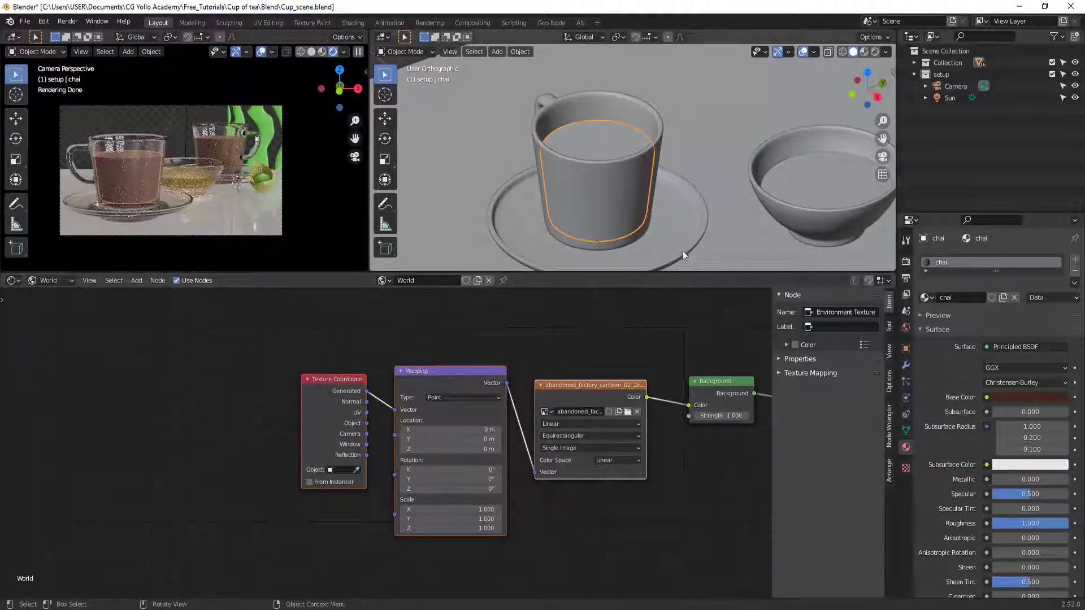
{"action": "scroll", "coordinate": [243, 317], "scroll_direction": "down", "scroll_amount": 2}
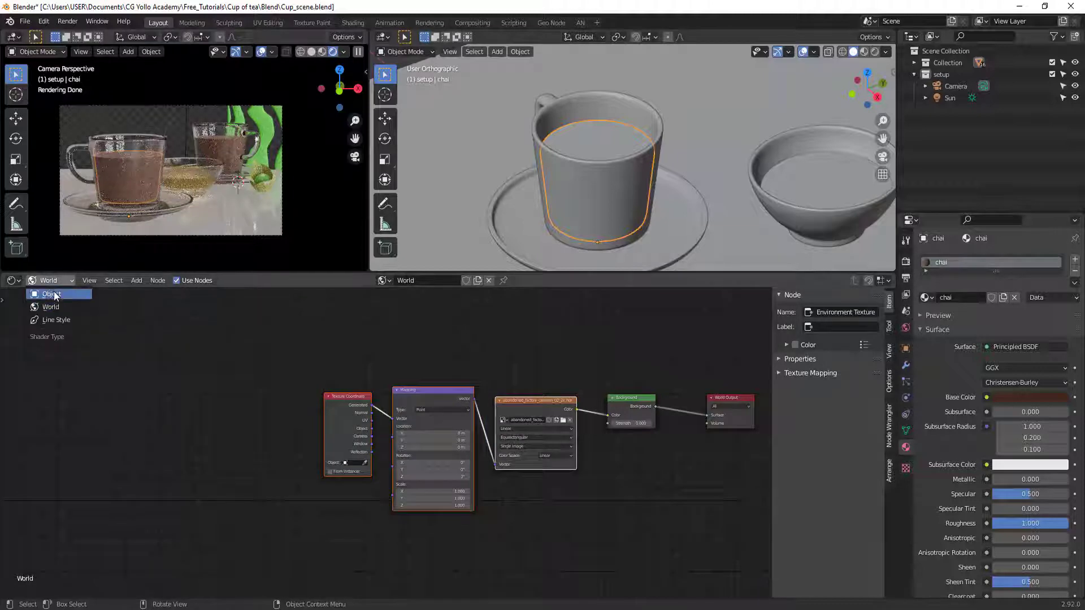
{"action": "left_click", "coordinate": [52, 294]}
{"action": "scroll", "coordinate": [669, 501], "scroll_direction": "up", "scroll_amount": 2}
- Set the chai material's Transmission to 1.000 and lower its Roughness to about 0.055
{"action": "middle_click_drag", "start_coordinate": [646, 517], "coordinate": [608, 501]}
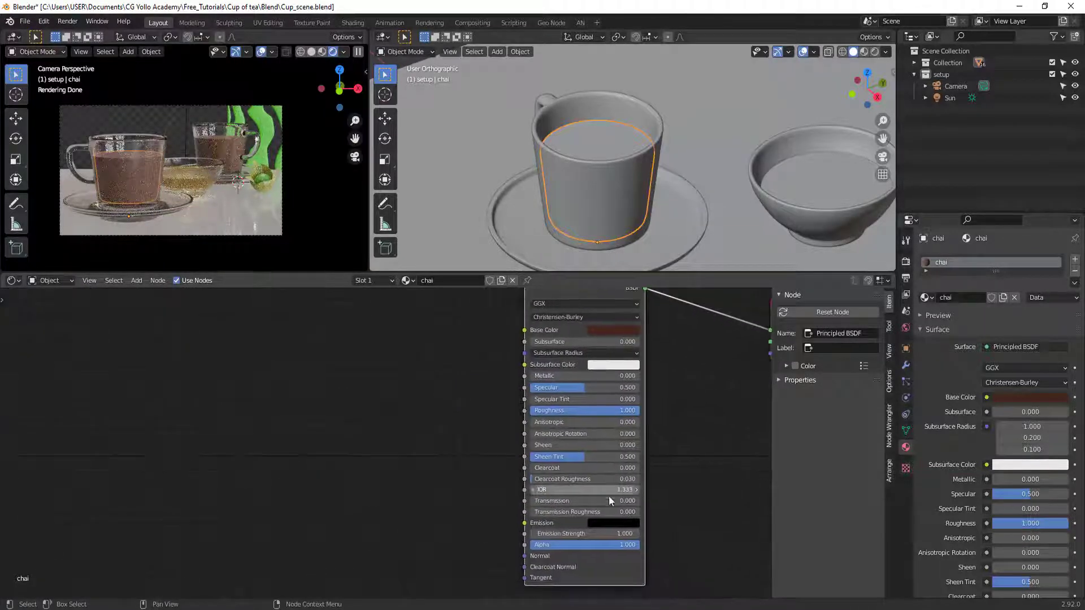
{"action": "left_click", "coordinate": [561, 501]}
{"action": "type", "text": "1"}
{"action": "key", "text": "Return"}
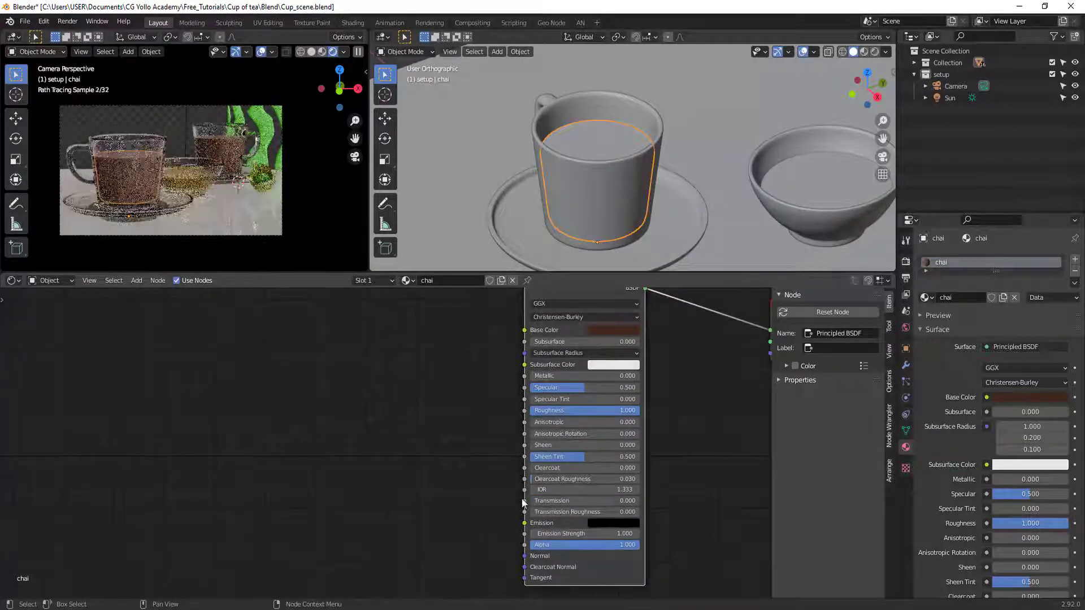
{"action": "scroll", "coordinate": [653, 423], "scroll_direction": "up", "scroll_amount": 2}
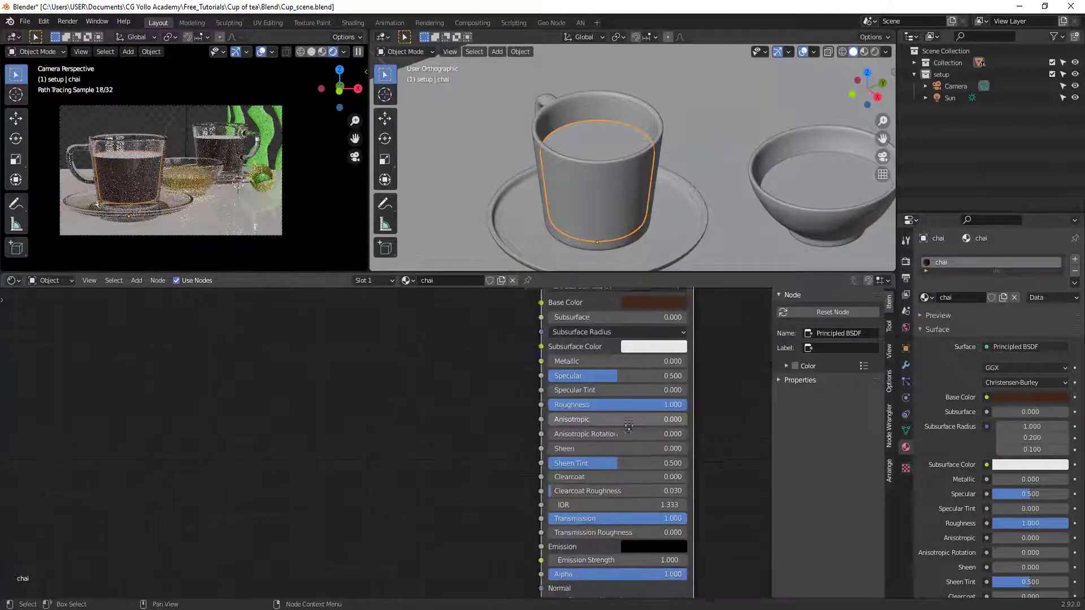
{"action": "mouse_move", "coordinate": [645, 421]}
{"action": "left_mouse_down"}
{"action": "mouse_move", "coordinate": [536, 421]}
{"action": "mouse_move", "coordinate": [560, 419]}
{"action": "left_mouse_up"}
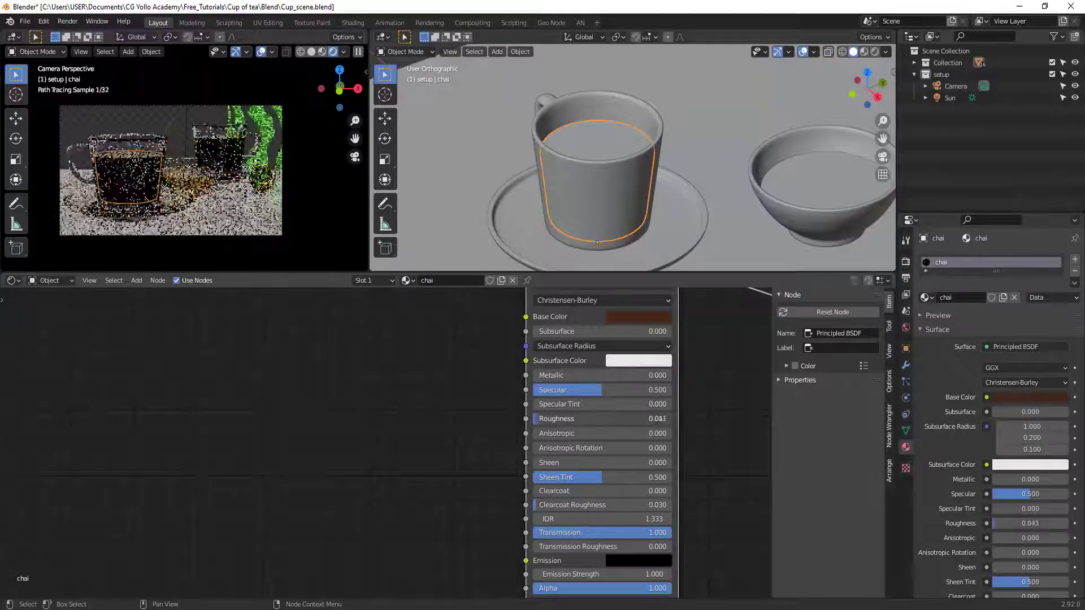
{"action": "middle_click_drag", "start_coordinate": [660, 502], "coordinate": [625, 392]}
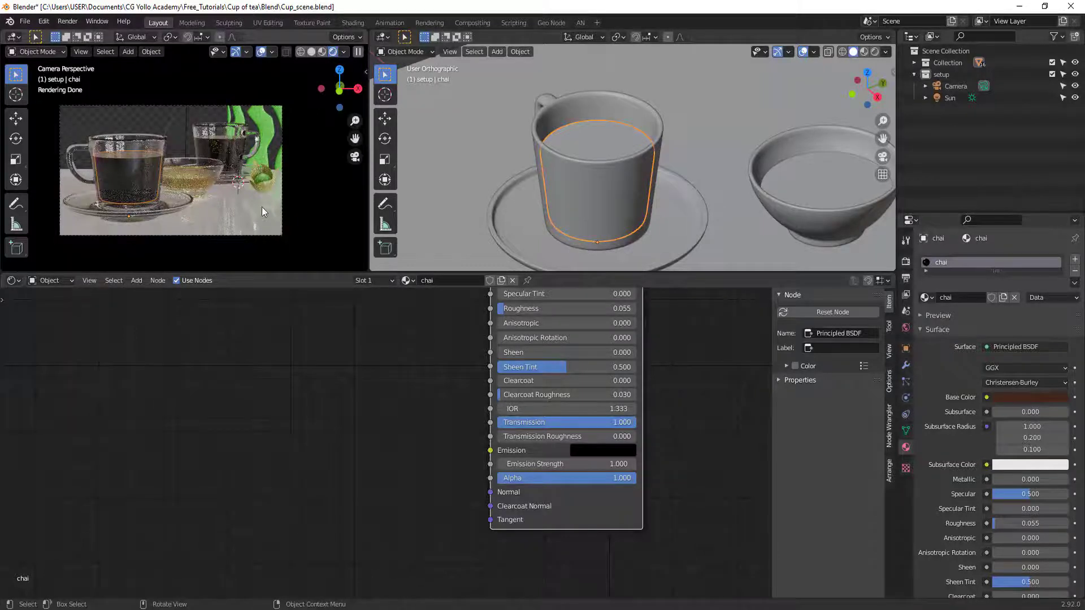
{"action": "left_click", "coordinate": [672, 438]}
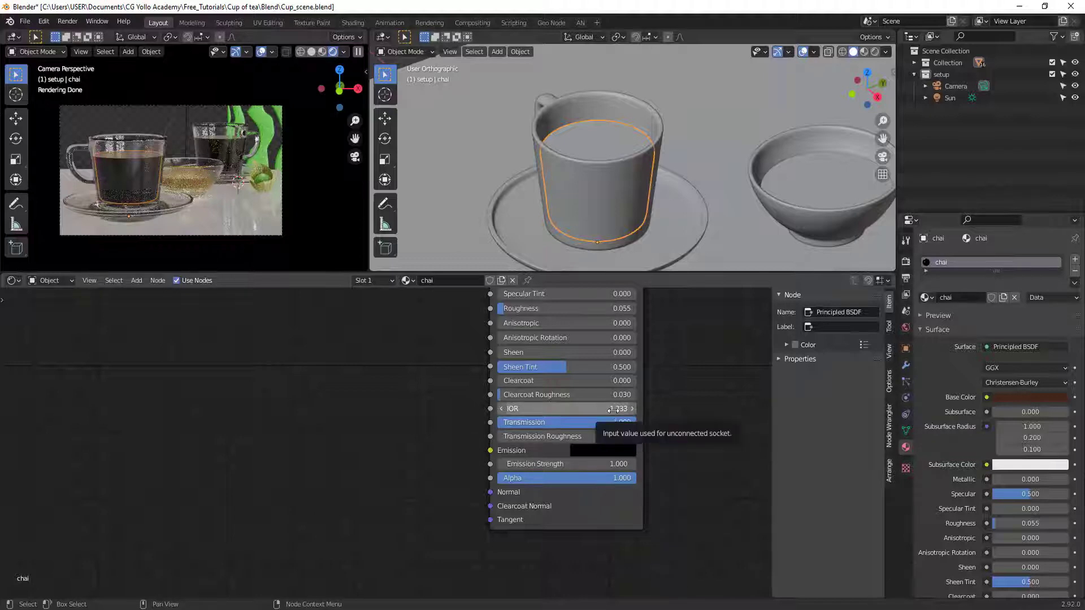
- Select the tunda object and darken its subsurface colour to a deep red
{"action": "left_click", "coordinate": [264, 182]}
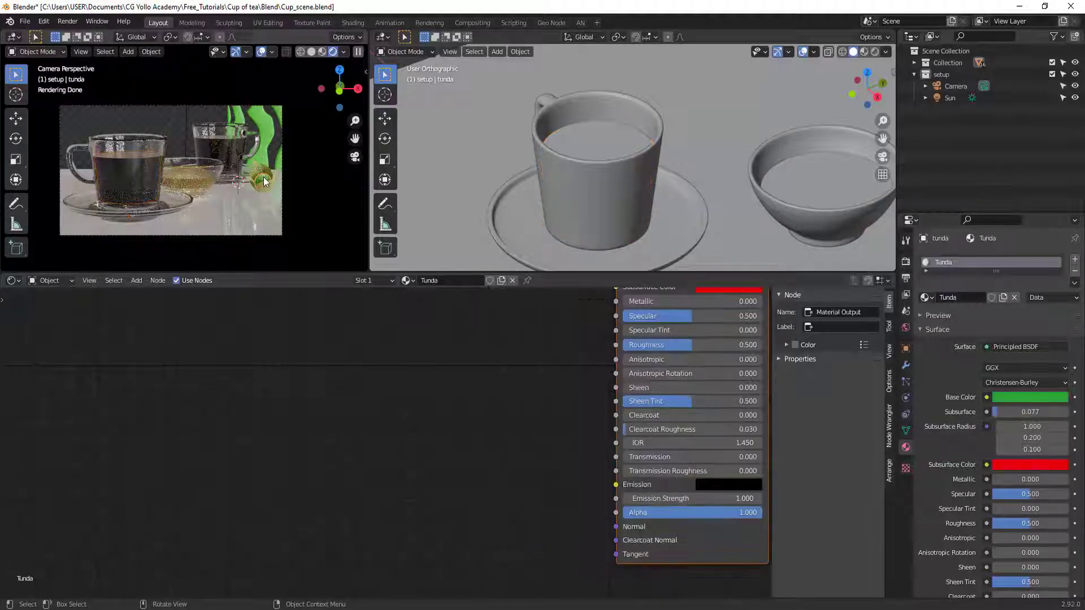
{"action": "scroll", "coordinate": [582, 471], "scroll_direction": "up", "scroll_amount": 2}
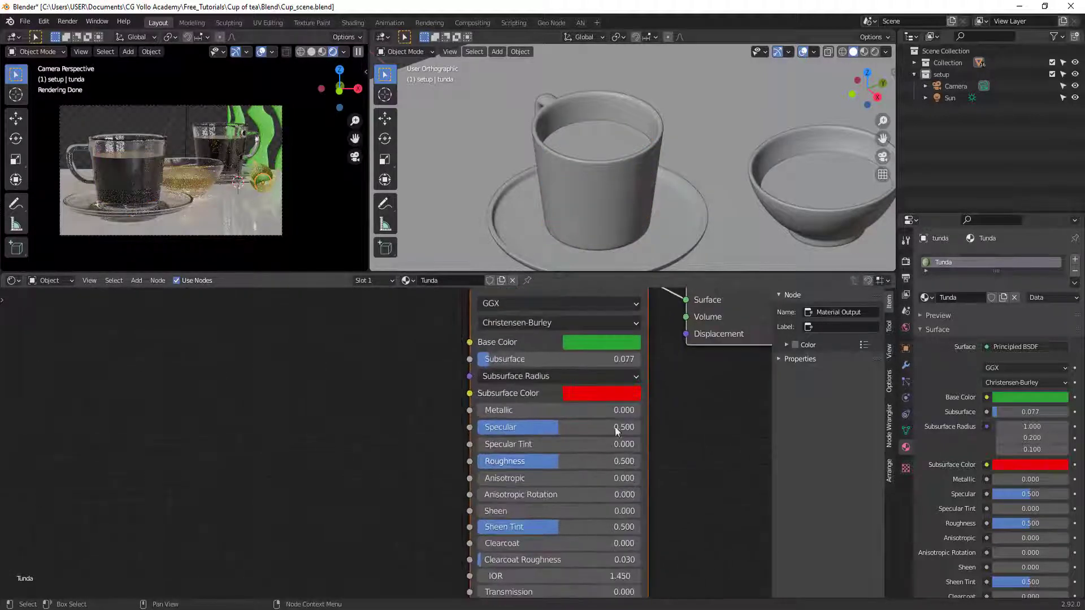
{"action": "left_click_drag", "start_coordinate": [615, 392], "coordinate": [618, 343]}
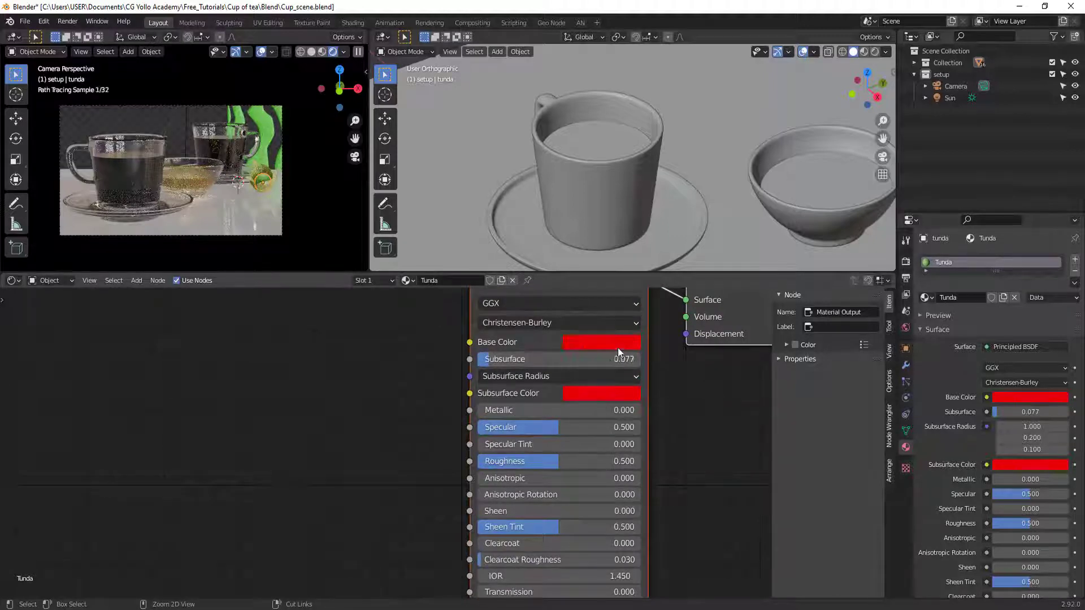
{"action": "left_click", "coordinate": [598, 395]}
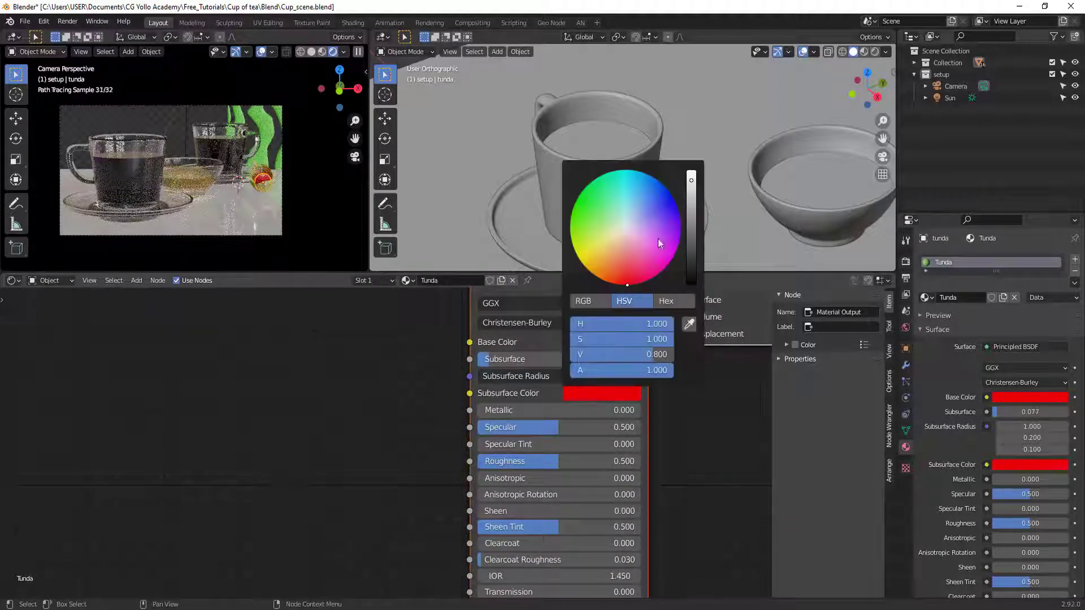
{"action": "left_click", "coordinate": [627, 276]}
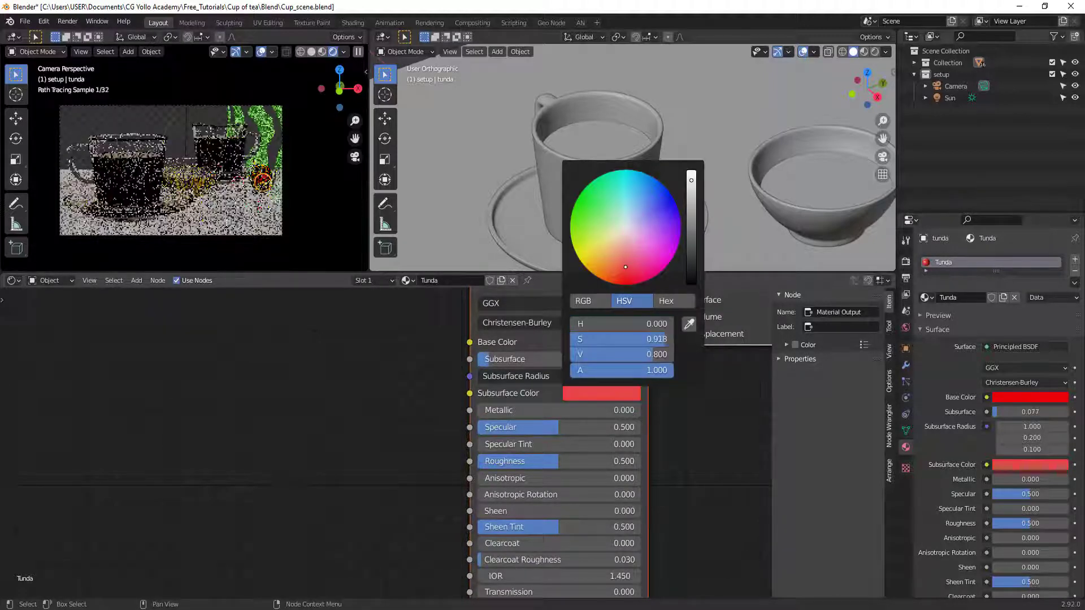
{"action": "left_click", "coordinate": [690, 219]}
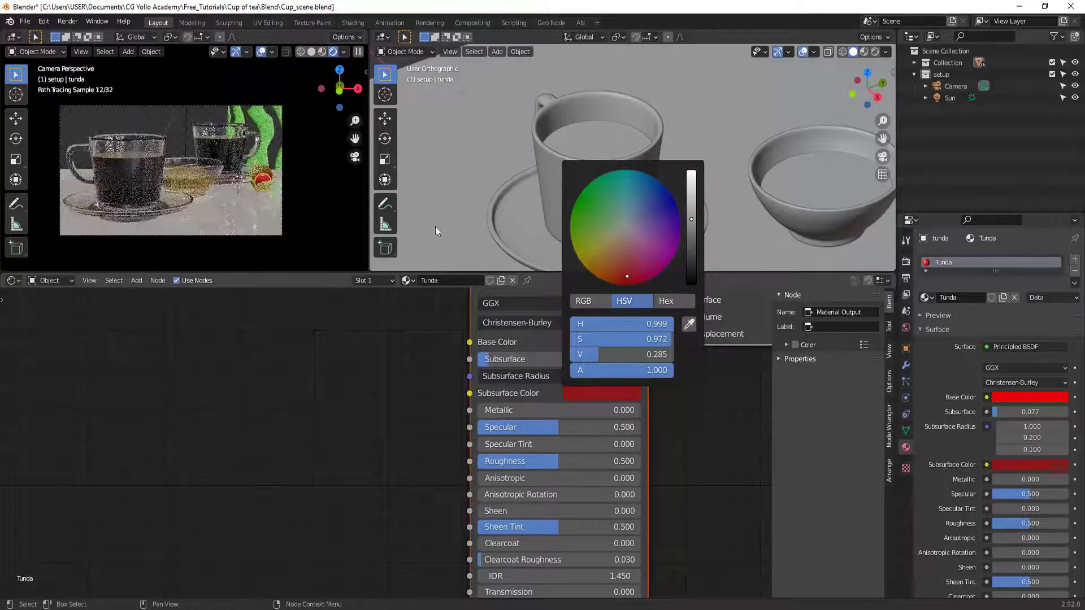
- Copy the dark red onto tunda's base colour, make the subsurface colour green, and save
{"action": "left_click", "coordinate": [609, 340]}
{"action": "left_click_drag", "start_coordinate": [619, 197], "coordinate": [599, 167]}
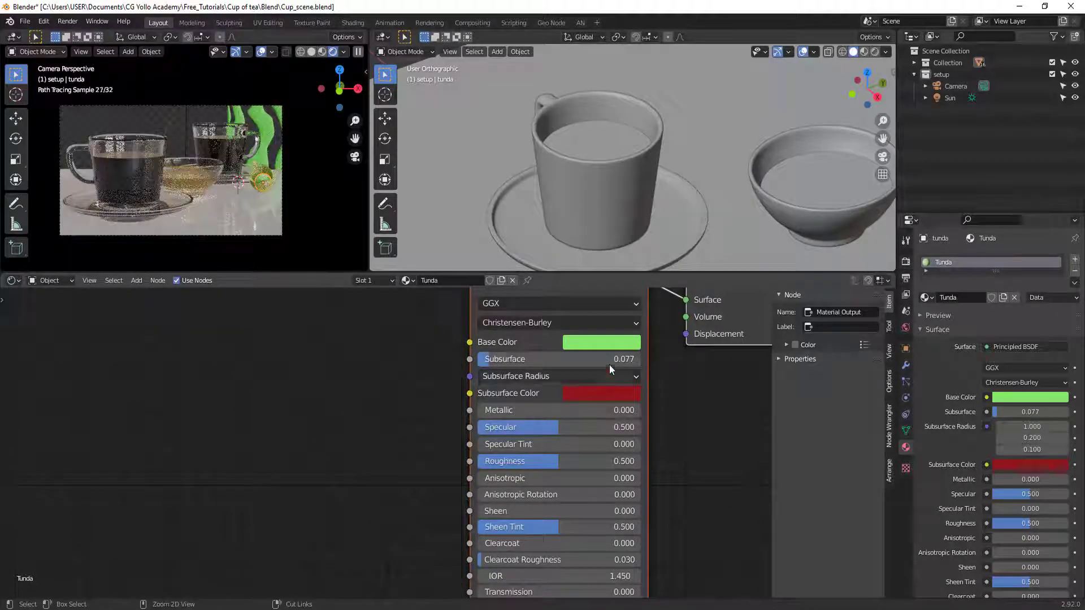
{"action": "left_click_drag", "start_coordinate": [607, 391], "coordinate": [607, 342]}
{"action": "left_click", "coordinate": [602, 394]}
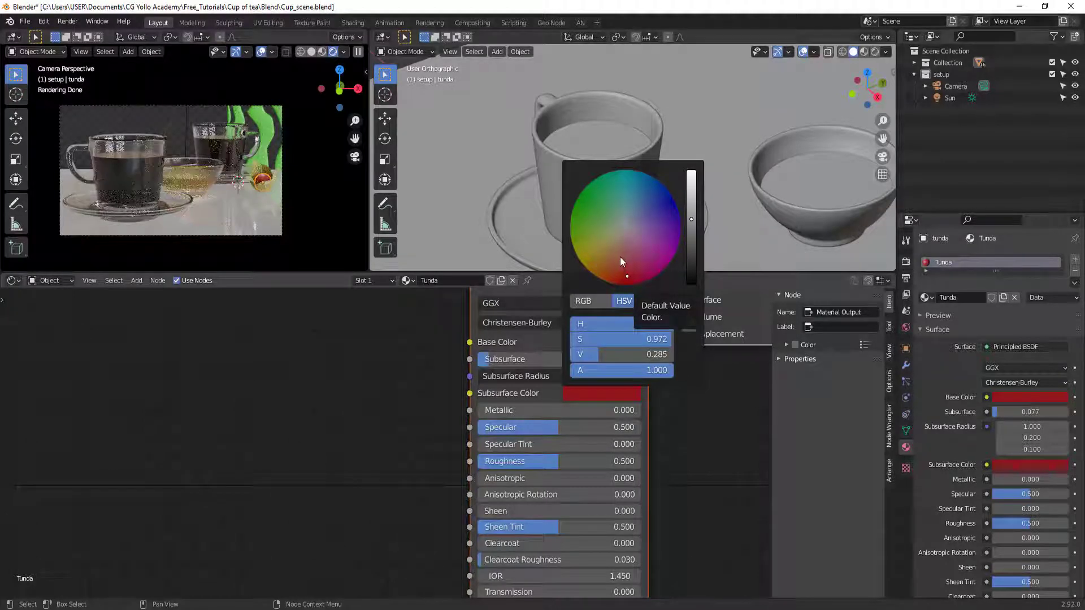
{"action": "left_click_drag", "start_coordinate": [619, 256], "coordinate": [575, 214]}
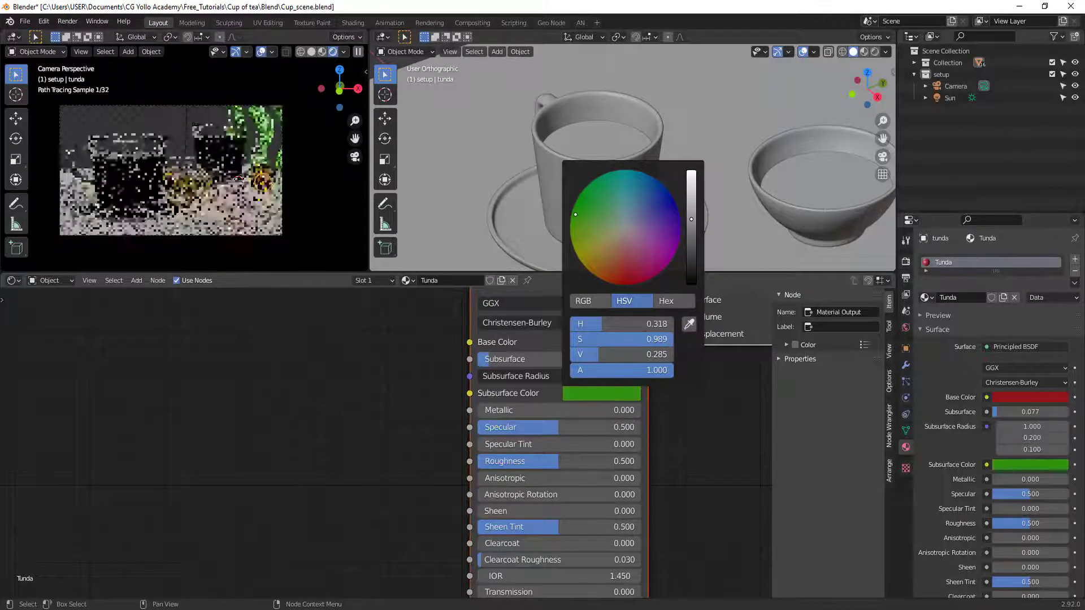
{"action": "key", "text": "ctrl+s"}
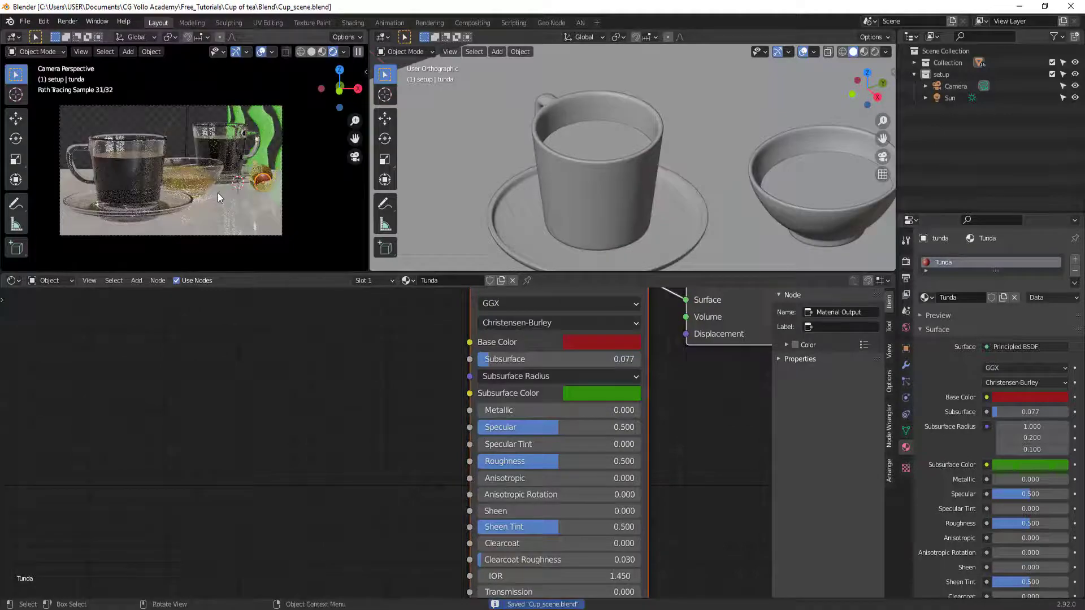
{"action": "scroll", "coordinate": [218, 193], "scroll_direction": "up", "scroll_amount": 4}
- Select the supu liquid in the glass bowl and scale its mesh slightly in Edit Mode
{"action": "left_click", "coordinate": [201, 196]}
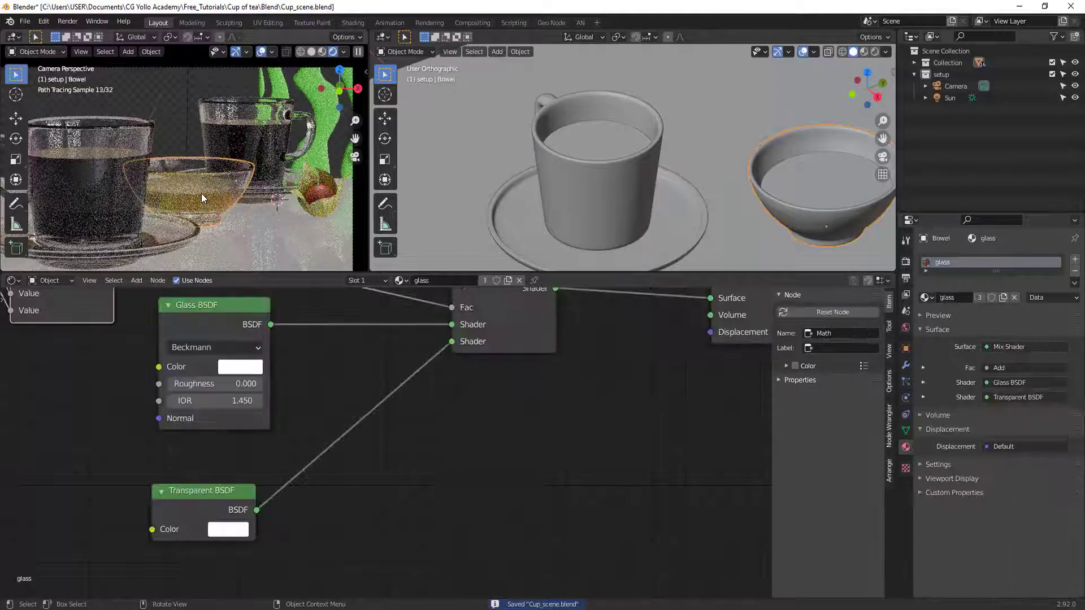
{"action": "left_click", "coordinate": [809, 197]}
{"action": "middle_click_drag", "start_coordinate": [809, 197], "coordinate": [573, 152]}
{"action": "key", "text": "Tab"}
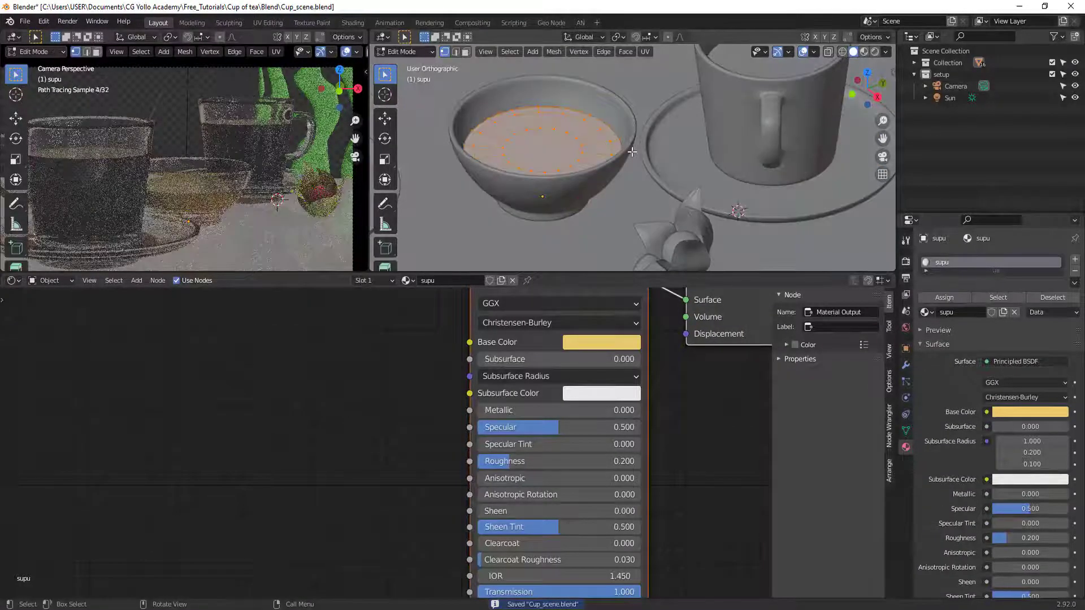
{"action": "key", "text": "s"}
{"action": "left_click", "coordinate": [657, 158]}
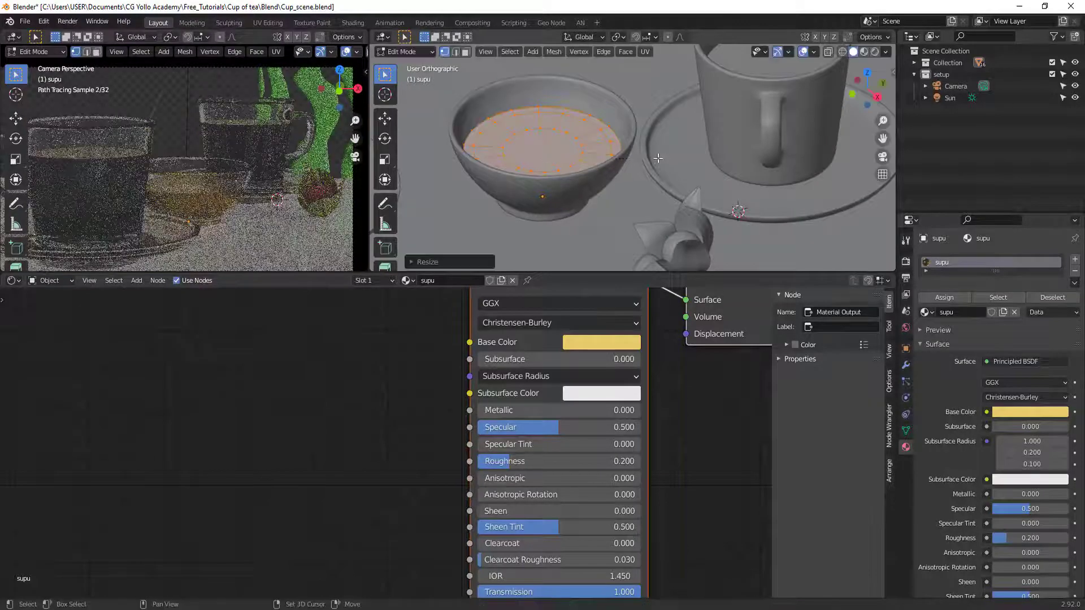
{"action": "key", "text": "Tab"}
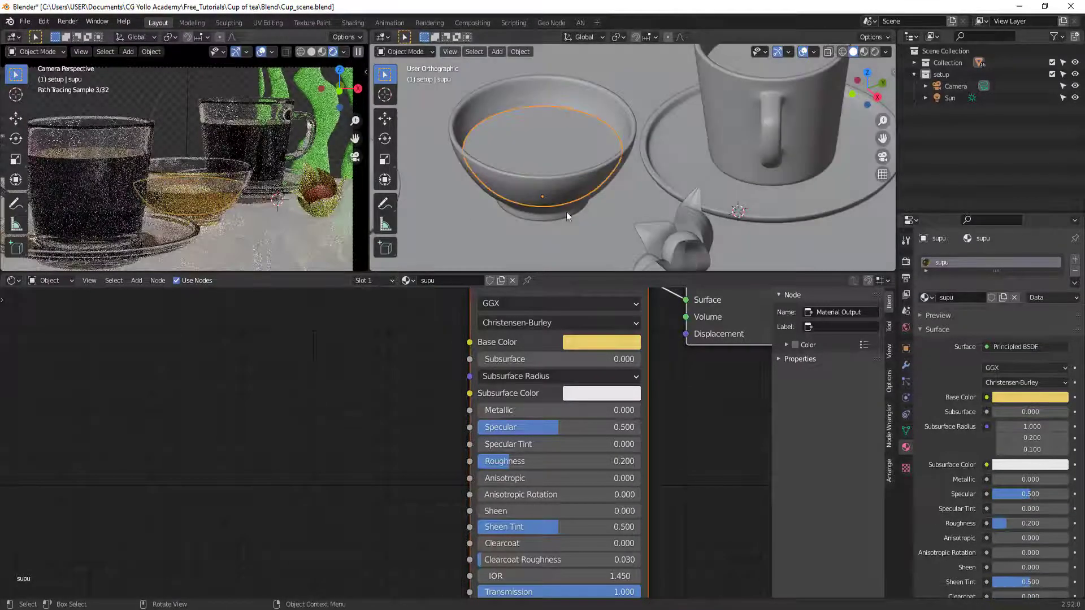
{"action": "scroll", "coordinate": [615, 188], "scroll_direction": "down", "scroll_amount": 4}
{"action": "scroll", "coordinate": [146, 188], "scroll_direction": "down", "scroll_amount": 3}
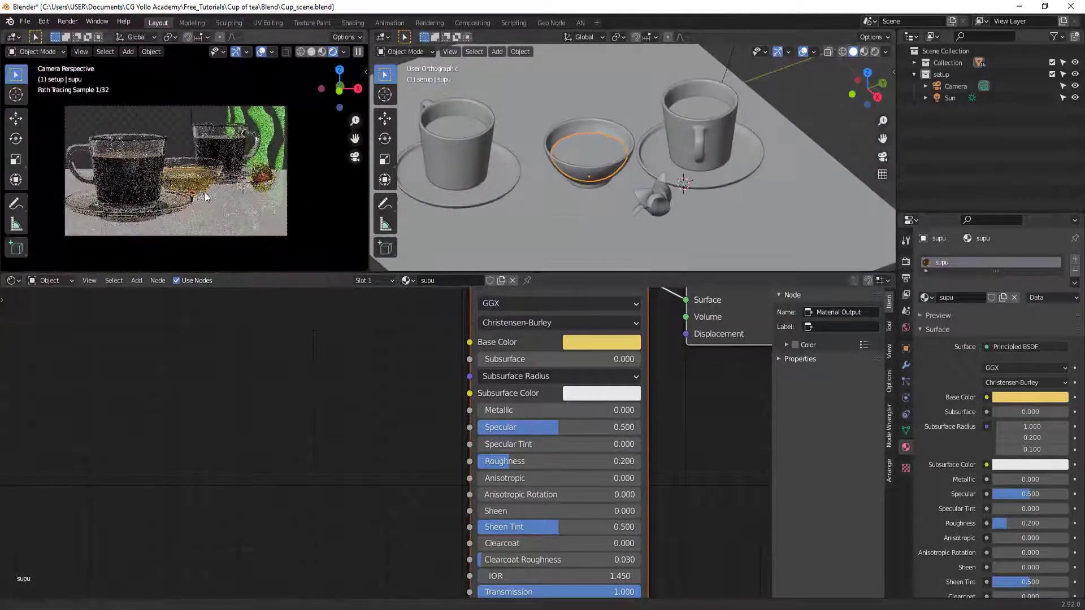
{"action": "scroll", "coordinate": [711, 184], "scroll_direction": "down", "scroll_amount": 3}
{"action": "middle_click_drag", "start_coordinate": [533, 214], "coordinate": [636, 185], "text": "shift"}
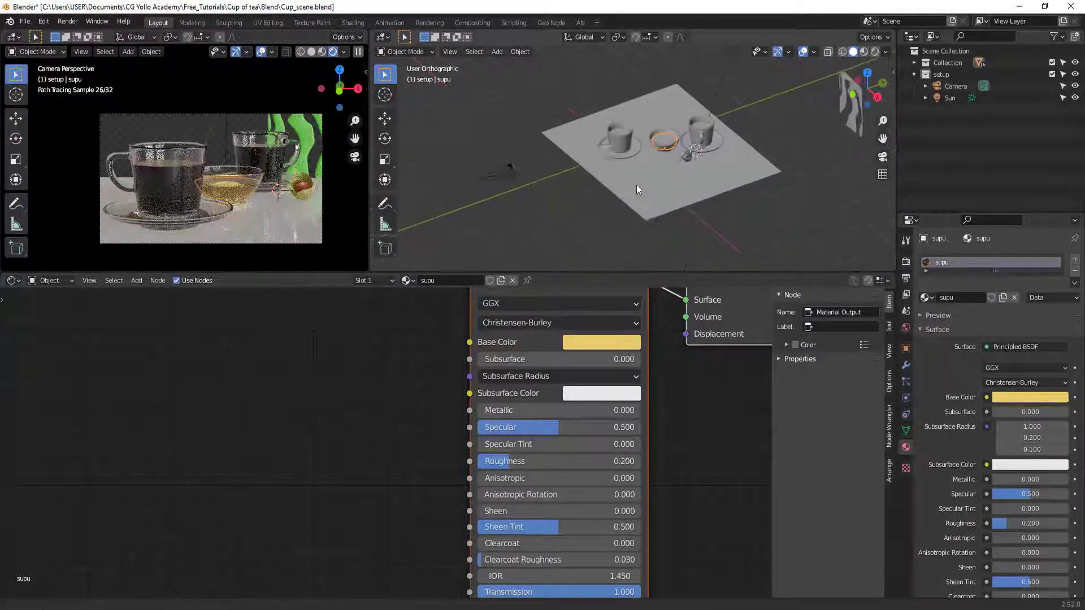
{"action": "scroll", "coordinate": [636, 184], "scroll_direction": "down", "scroll_amount": 2}
- Enable the camera's Depth of Field with the chai cup as its focus object
{"action": "left_click", "coordinate": [520, 169]}
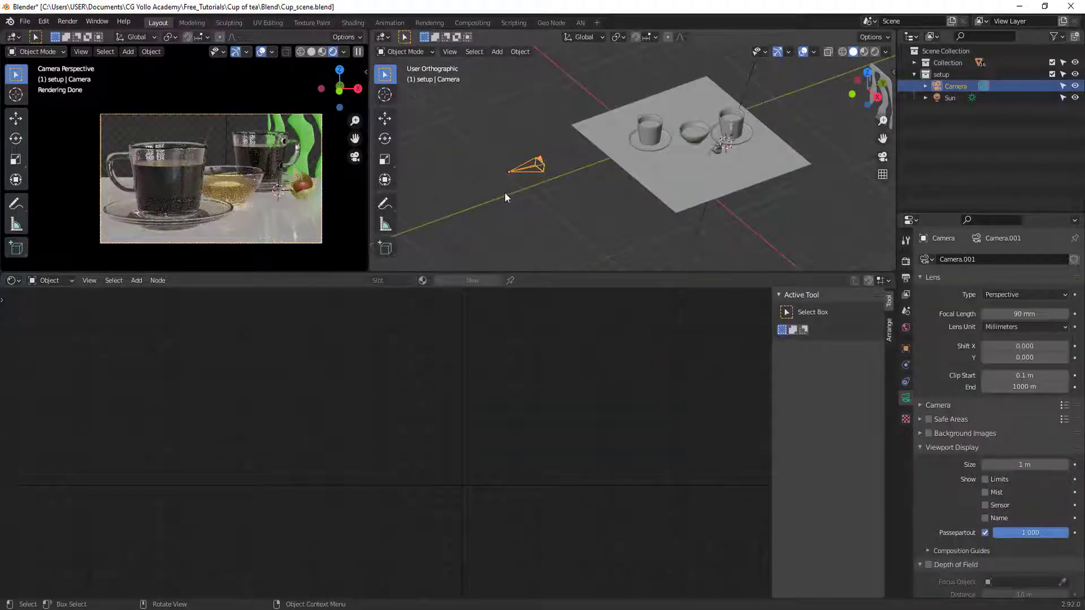
{"action": "scroll", "coordinate": [681, 114], "scroll_direction": "up", "scroll_amount": 3}
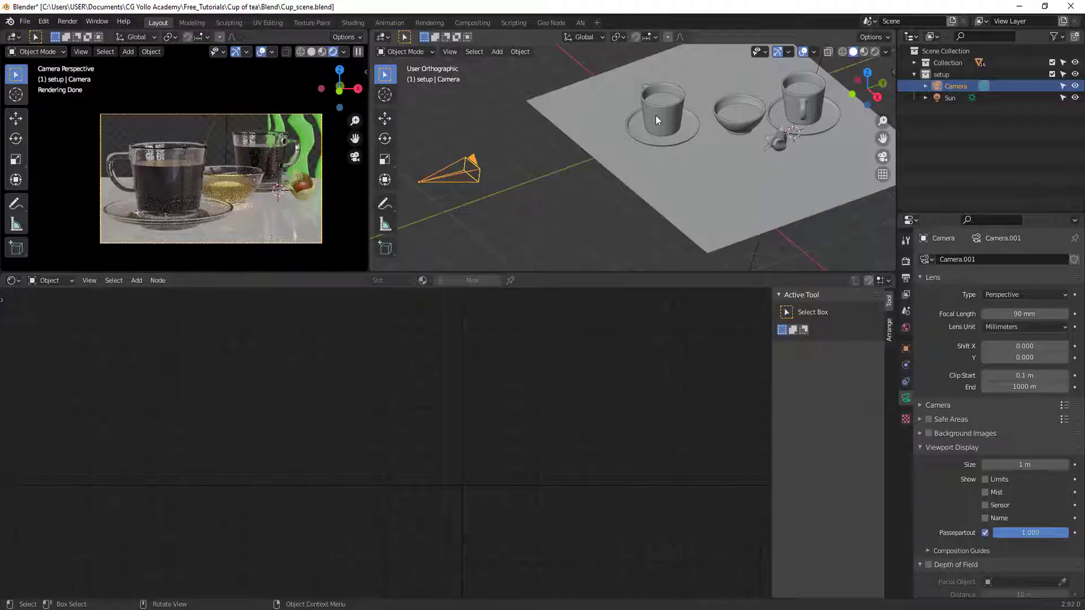
{"action": "left_click", "coordinate": [655, 116]}
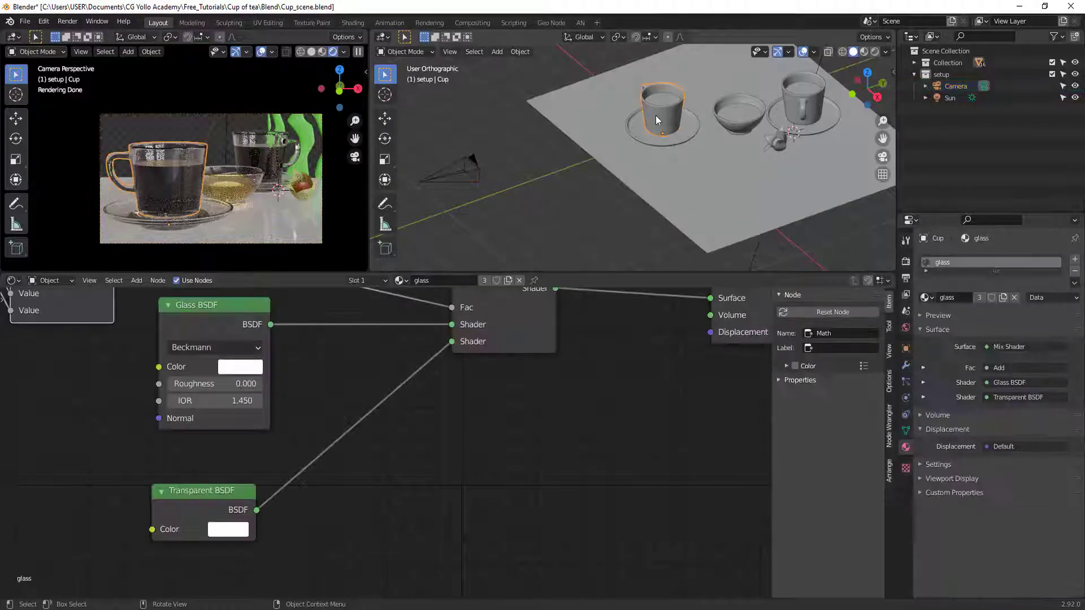
{"action": "left_click", "coordinate": [436, 168]}
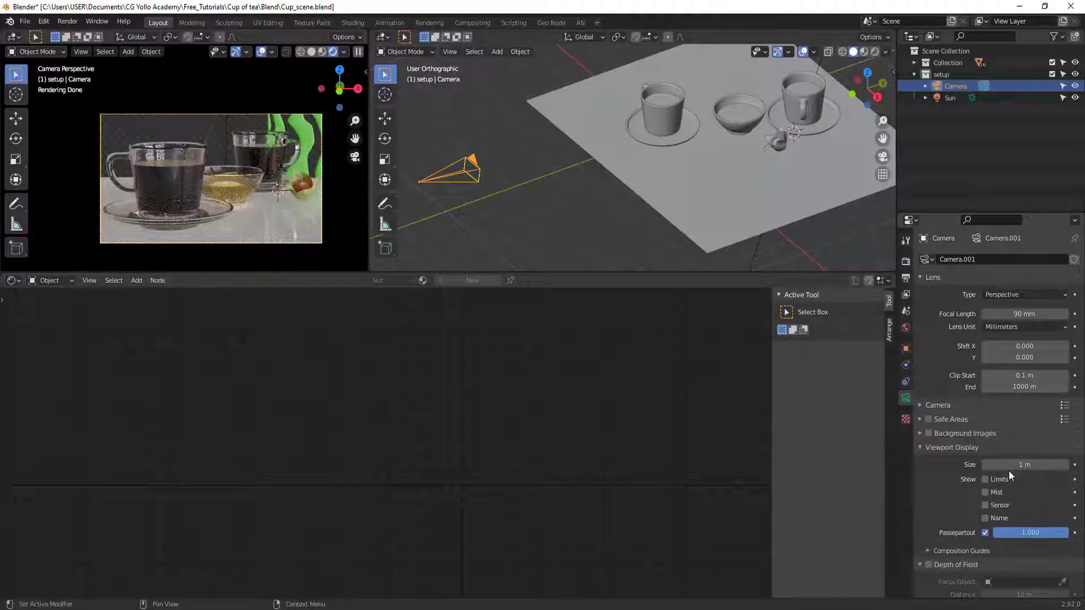
{"action": "scroll", "coordinate": [1008, 470], "scroll_direction": "down", "scroll_amount": 4}
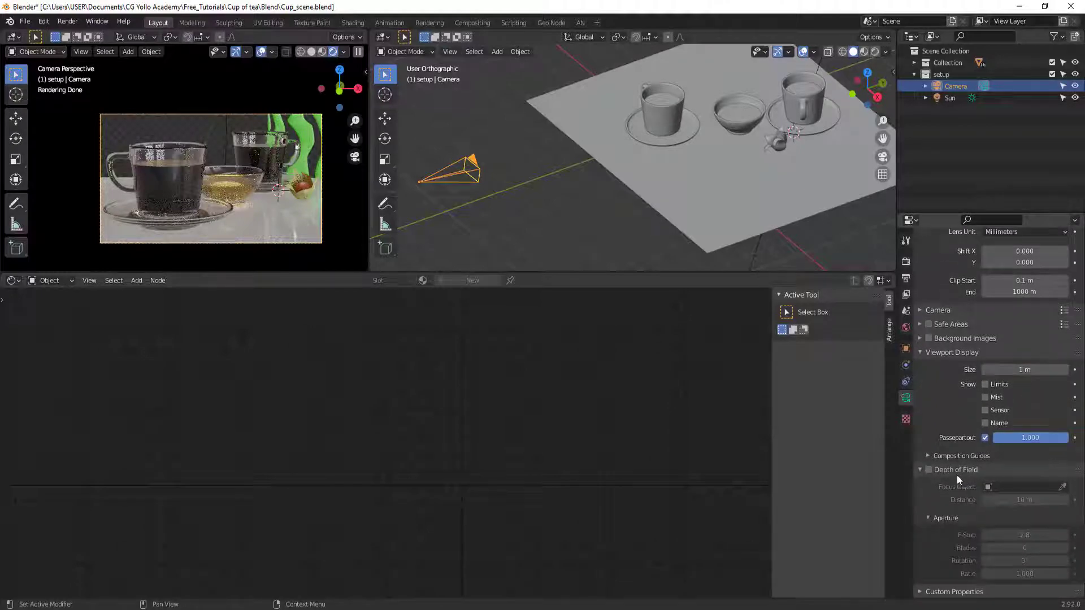
{"action": "left_click", "coordinate": [928, 470]}
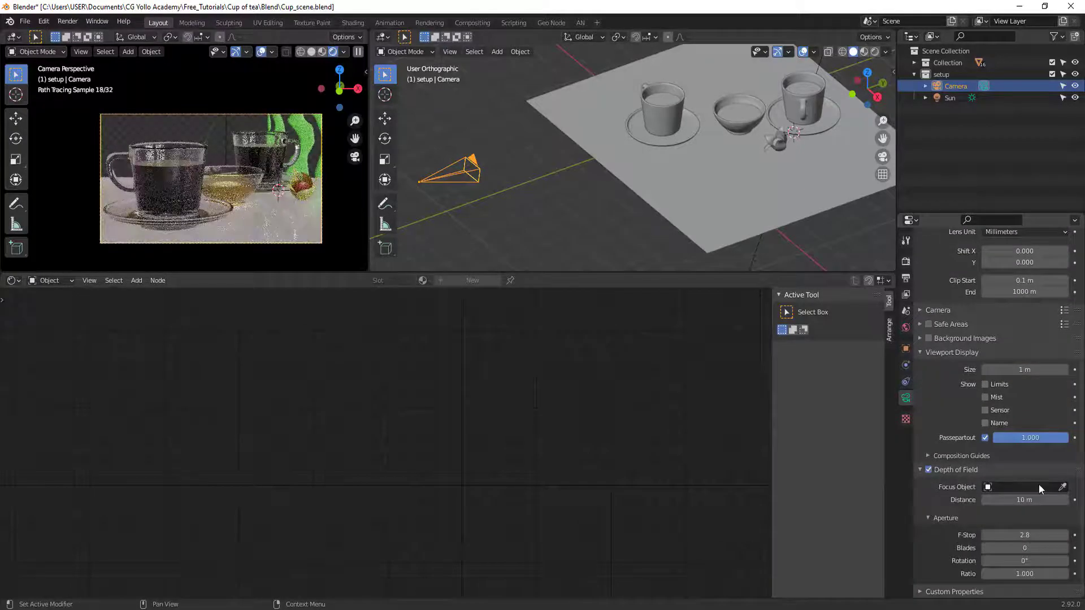
{"action": "left_click", "coordinate": [1063, 487]}
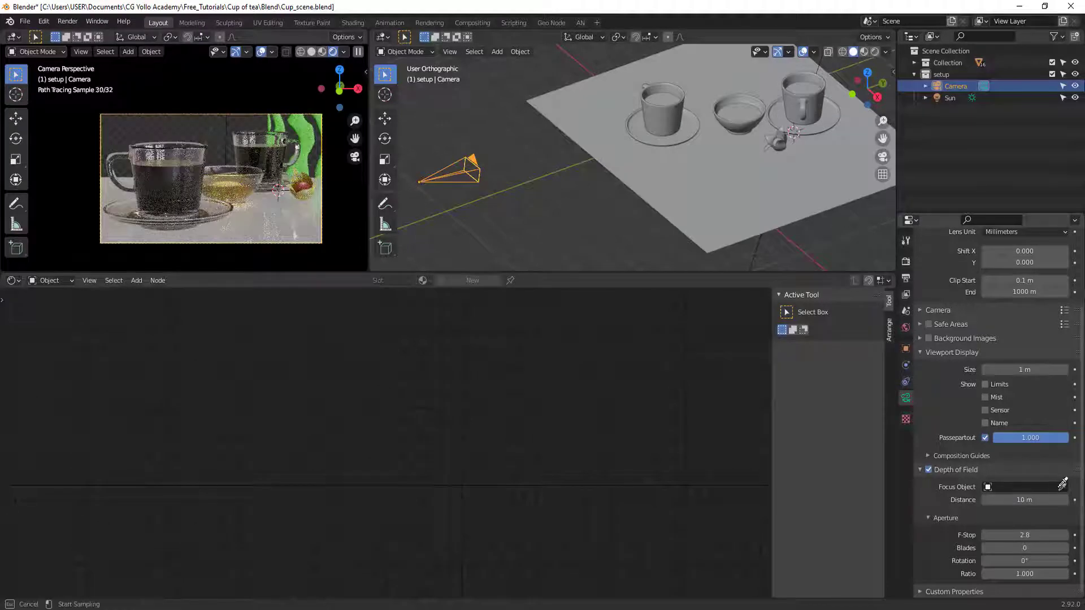
{"action": "left_click", "coordinate": [666, 96]}
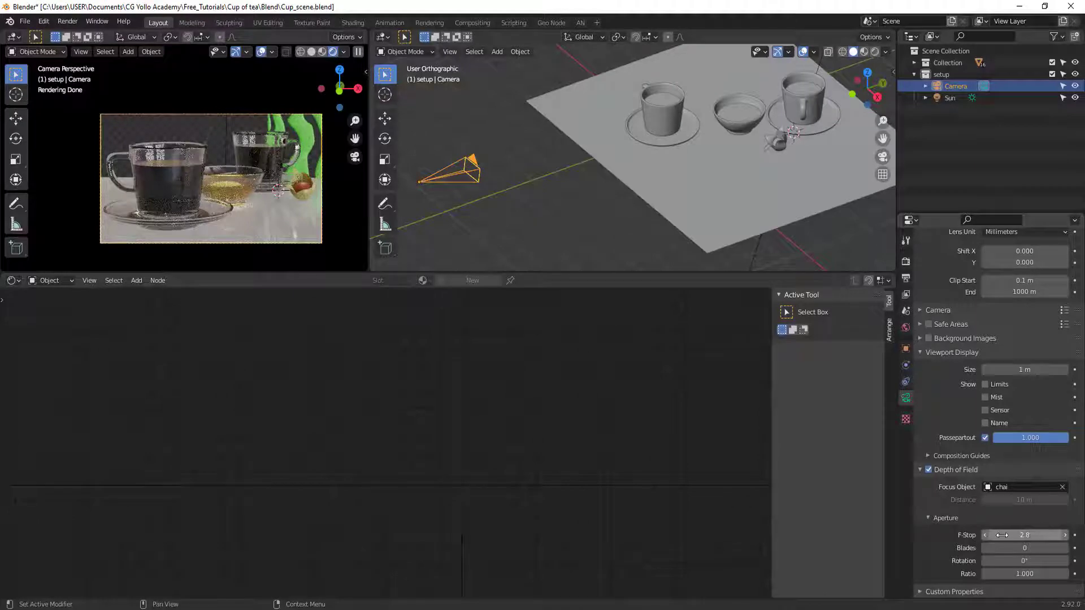
- Set the camera's F-Stop to 0.3 and aperture Blades to 3
{"action": "left_click_drag", "start_coordinate": [1014, 534], "coordinate": [986, 535]}
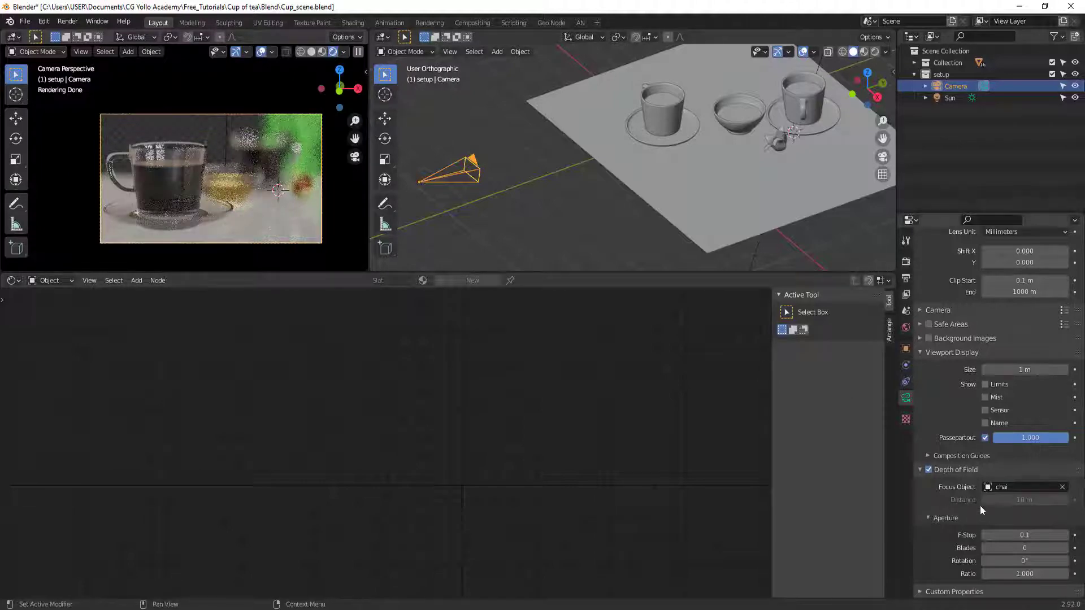
{"action": "mouse_move", "coordinate": [1014, 535]}
{"action": "left_mouse_down"}
{"action": "mouse_move", "coordinate": [1034, 535]}
{"action": "mouse_move", "coordinate": [985, 535]}
{"action": "left_mouse_up"}
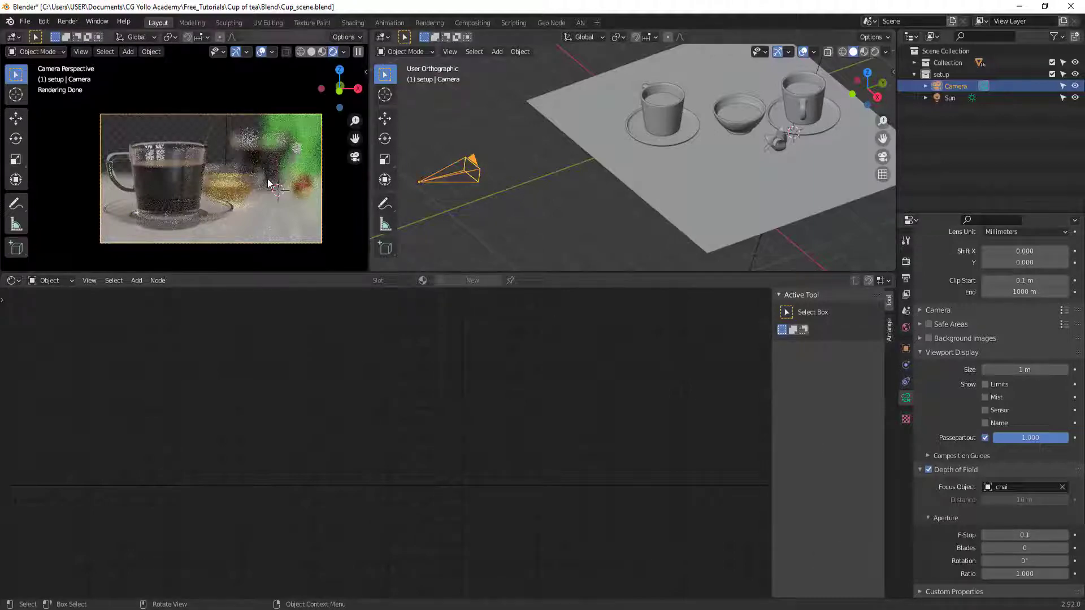
{"action": "left_click_drag", "start_coordinate": [1061, 534], "coordinate": [1073, 534]}
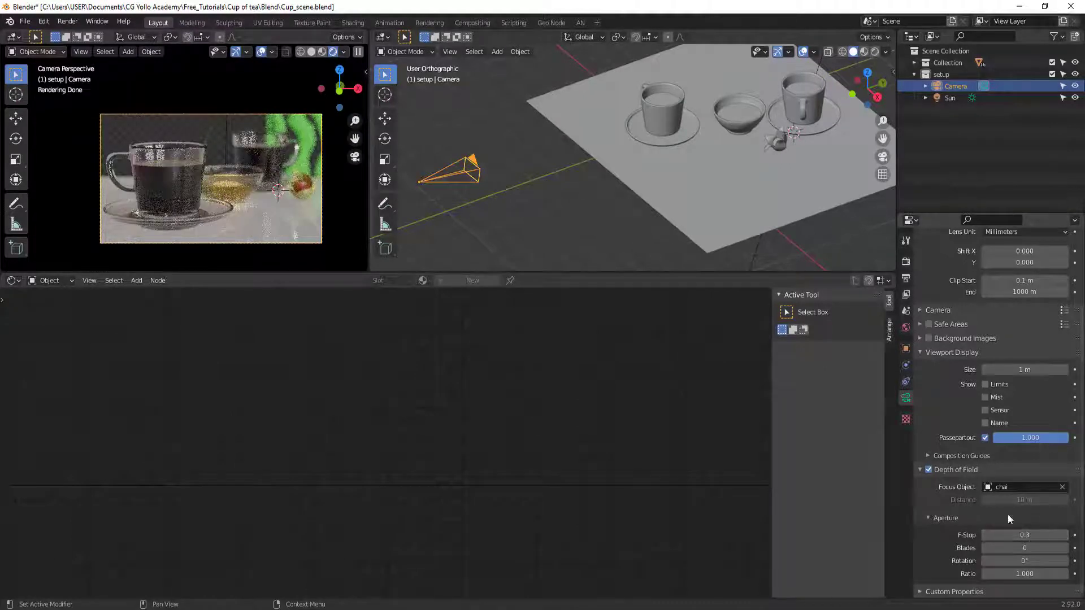
{"action": "left_click", "coordinate": [1024, 548]}
{"action": "type", "text": "3"}
{"action": "key", "text": "Return"}
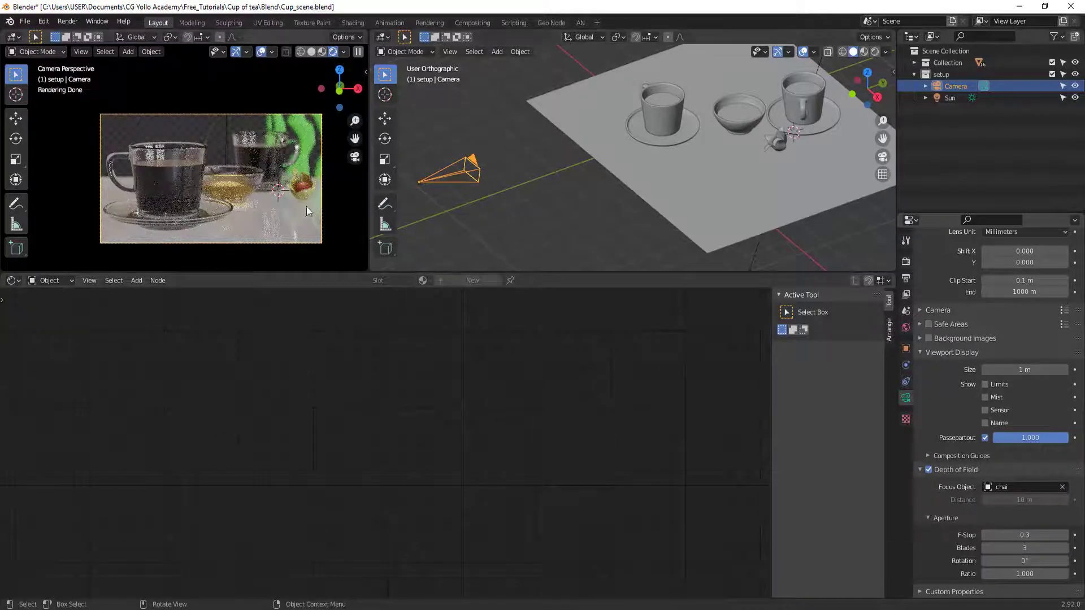
{"action": "left_click", "coordinate": [732, 113]}
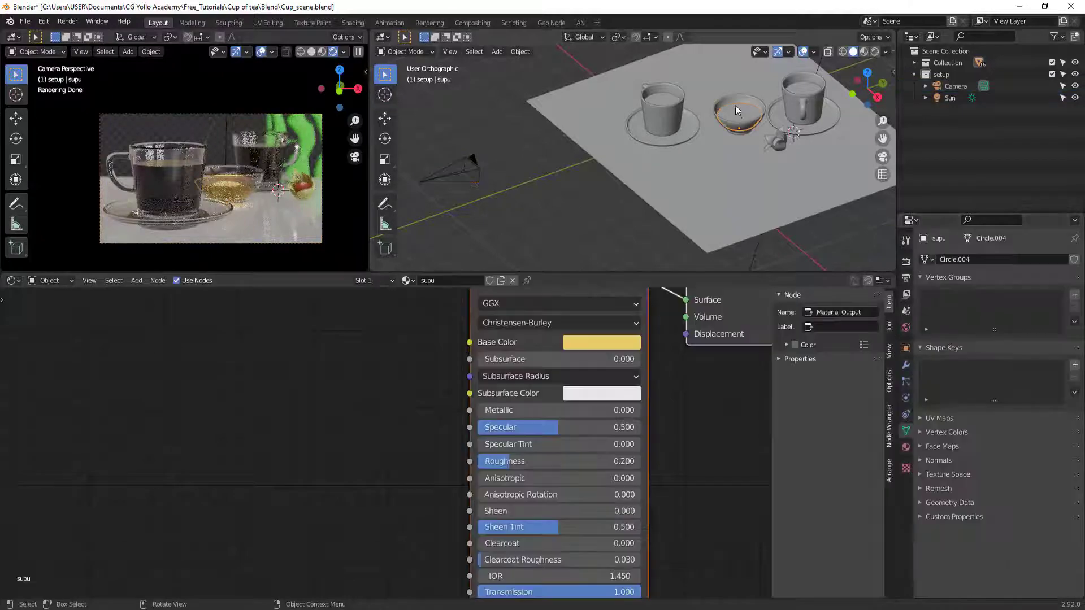
- Change the supu liquid's base colour to orange and keep render samples at 128
{"action": "left_click", "coordinate": [599, 342]}
{"action": "left_click", "coordinate": [599, 206]}
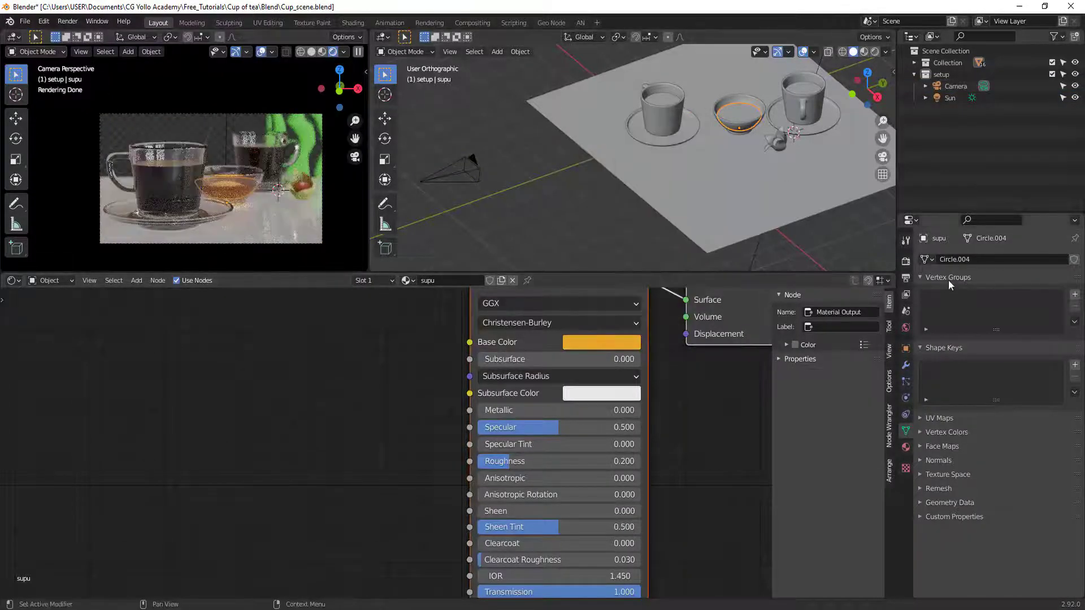
{"action": "left_click", "coordinate": [906, 262]}
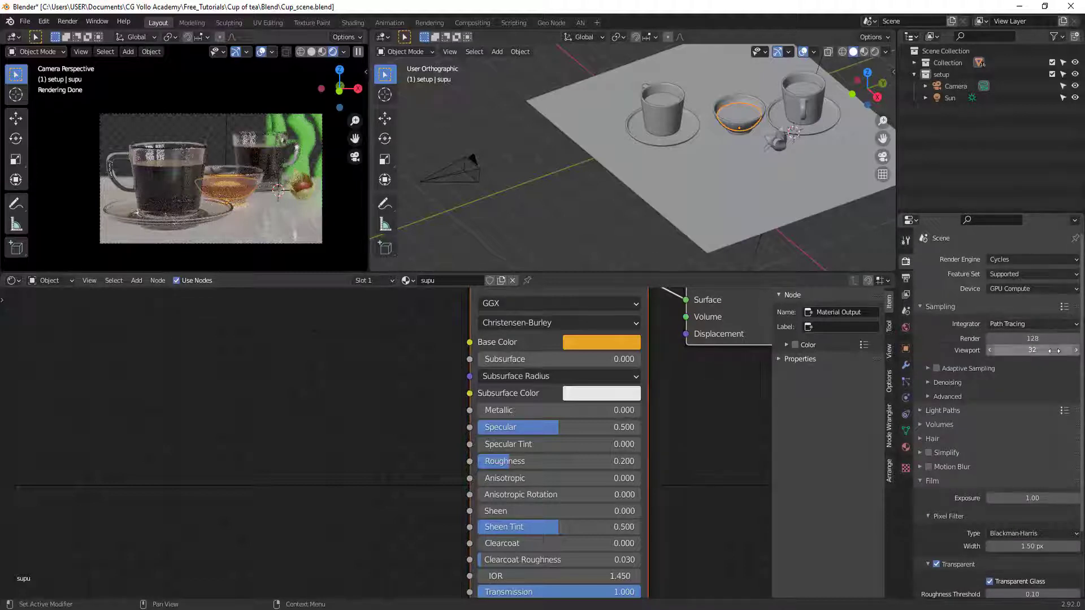
{"action": "left_click", "coordinate": [1032, 338]}
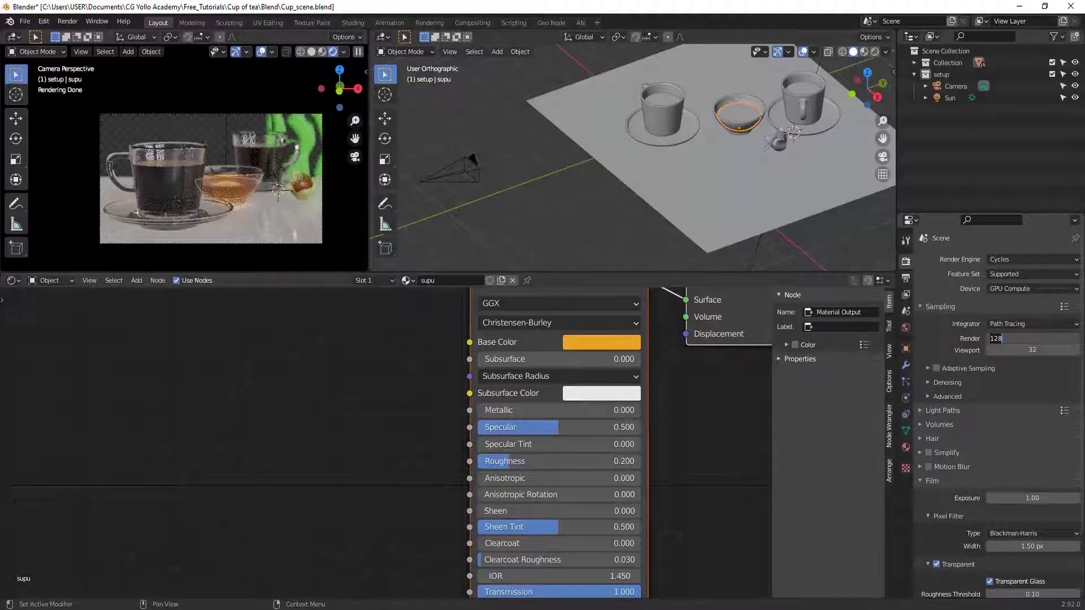
{"action": "key", "text": "Return"}
- Confirm render denoising is on with NLM and save Cup_scene.blend
{"action": "left_click", "coordinate": [935, 383]}
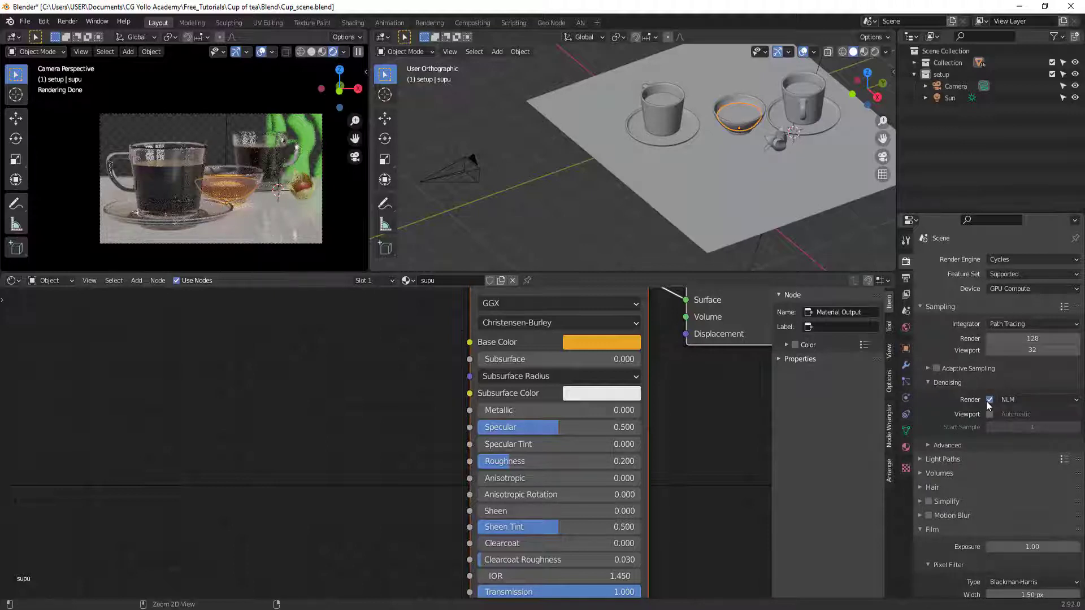
{"action": "key", "text": "ctrl+s"}
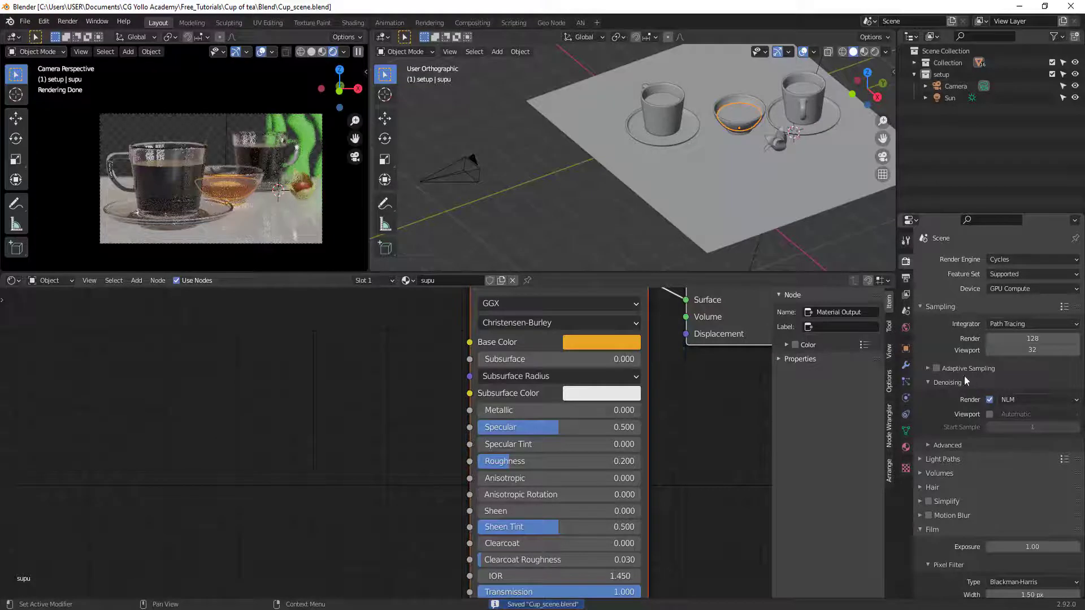
{"action": "left_click", "coordinate": [905, 278]}
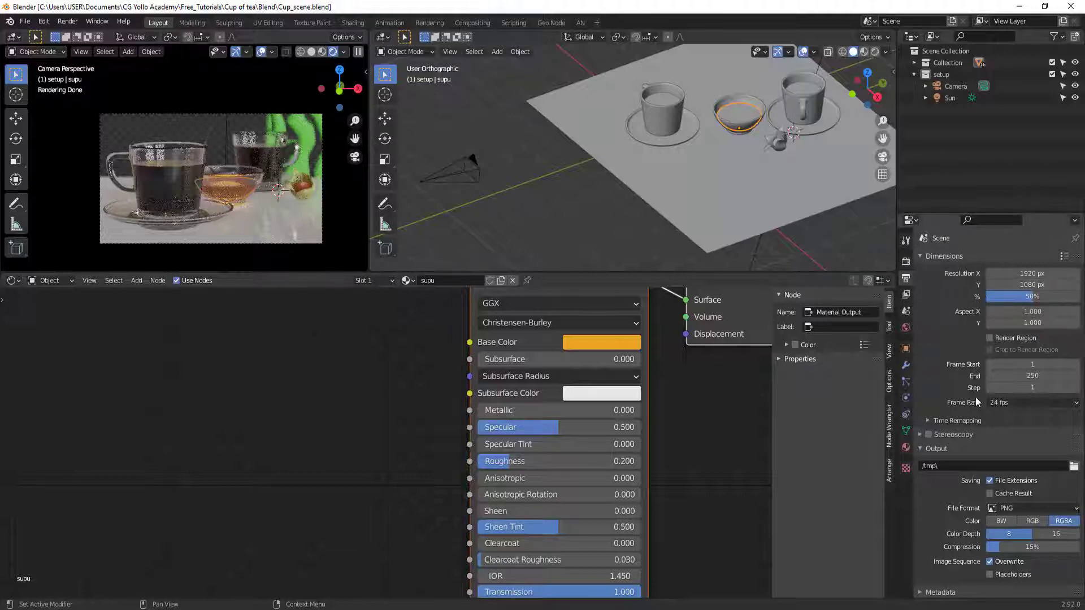
- Set the output to PNG with RGBA and render the current frame with F12
{"action": "scroll", "coordinate": [978, 404], "scroll_direction": "down", "scroll_amount": 1}
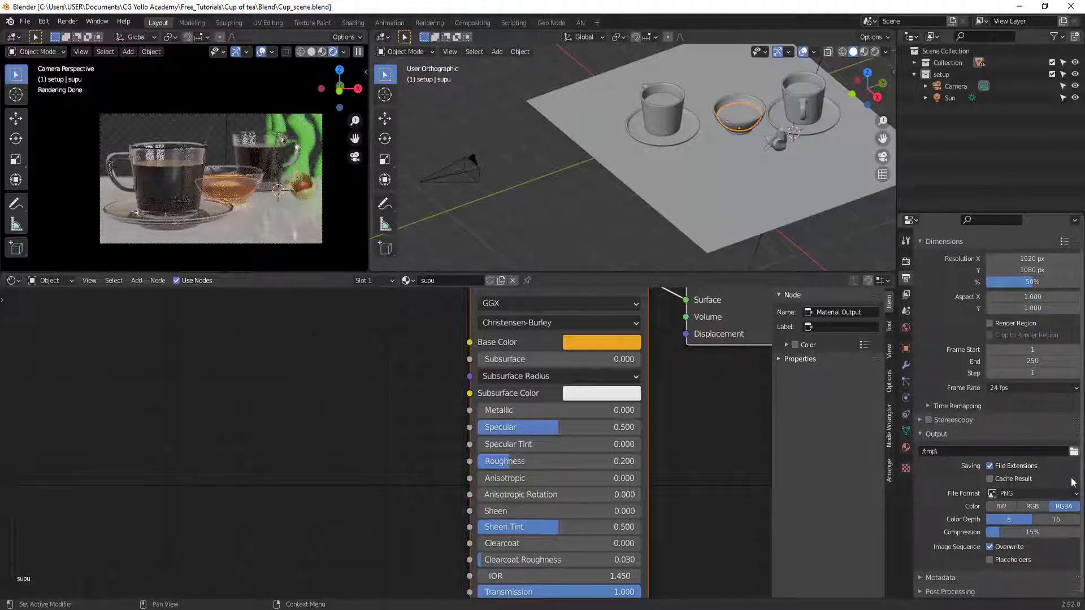
{"action": "left_click", "coordinate": [1065, 511]}
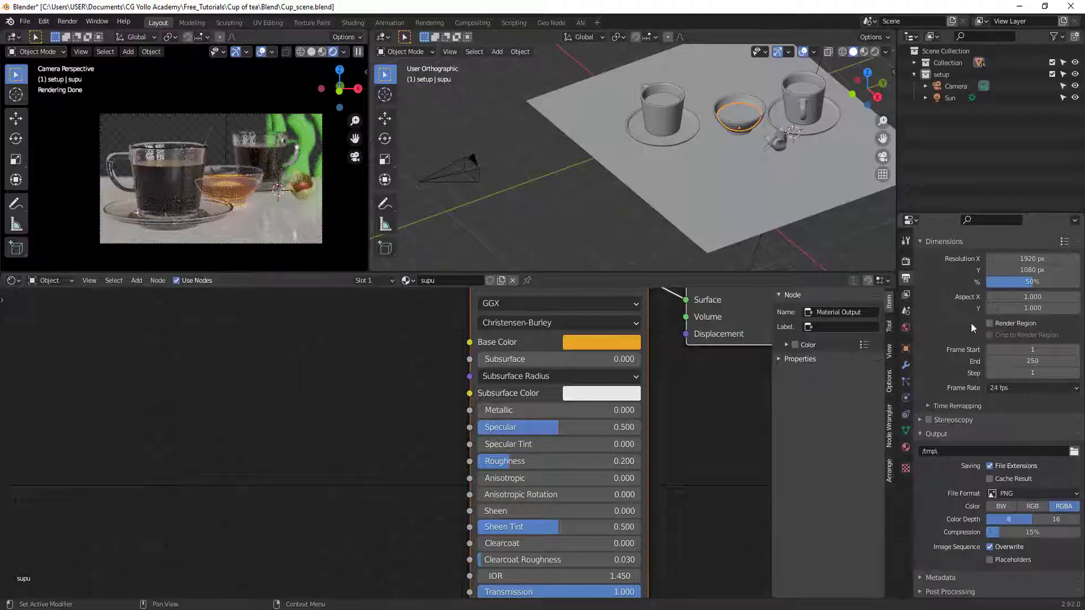
{"action": "scroll", "coordinate": [974, 320], "scroll_direction": "up", "scroll_amount": 1}
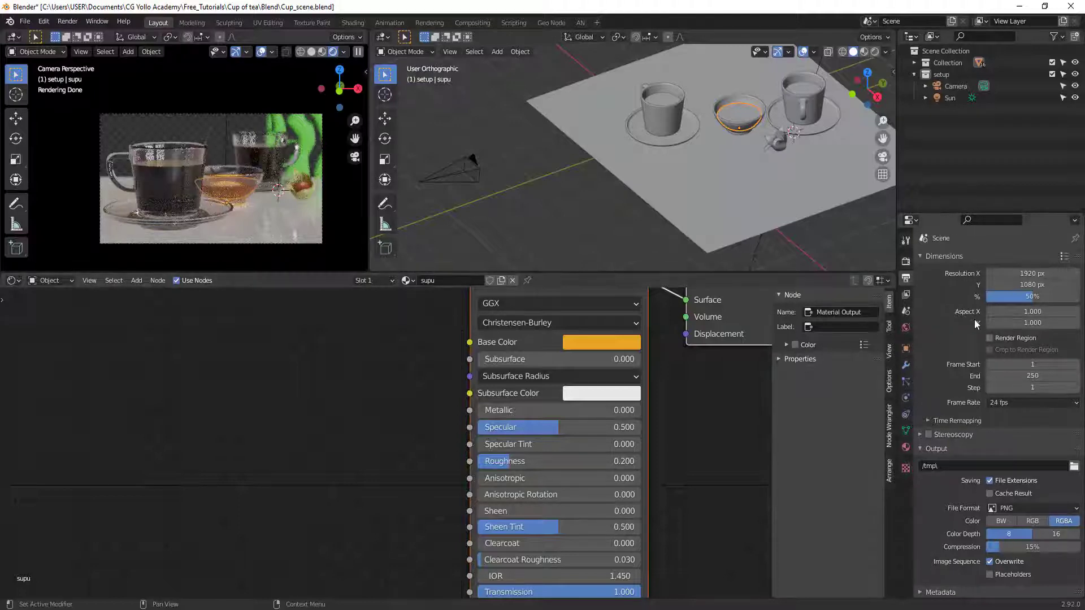
{"action": "key", "text": "F12"}
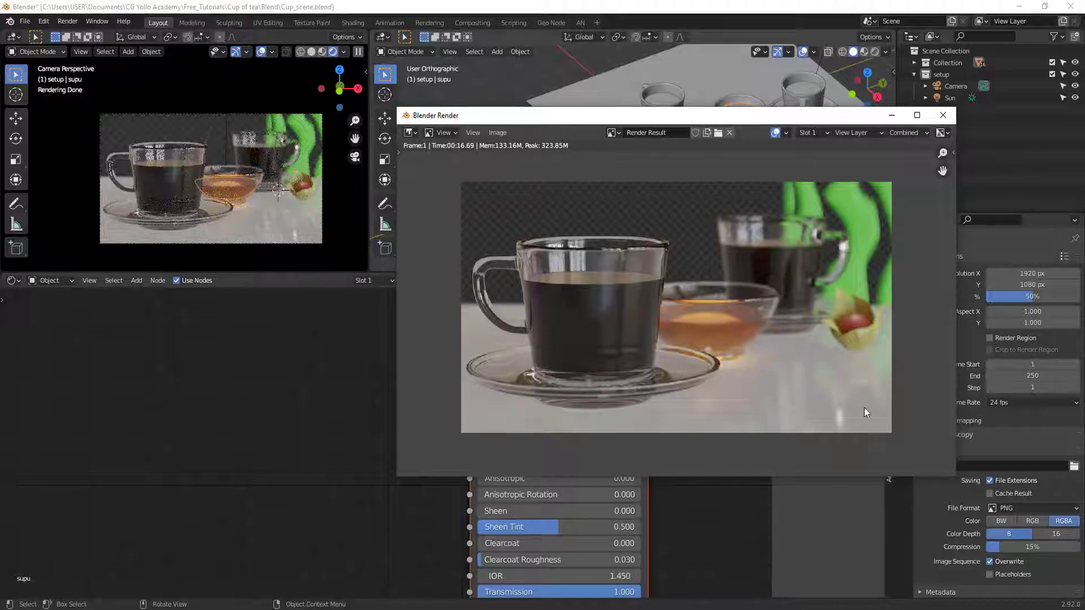
- Set resolution scale to 100%, turn off render denoising, and raise samples to 3000
{"action": "key", "text": "Escape"}
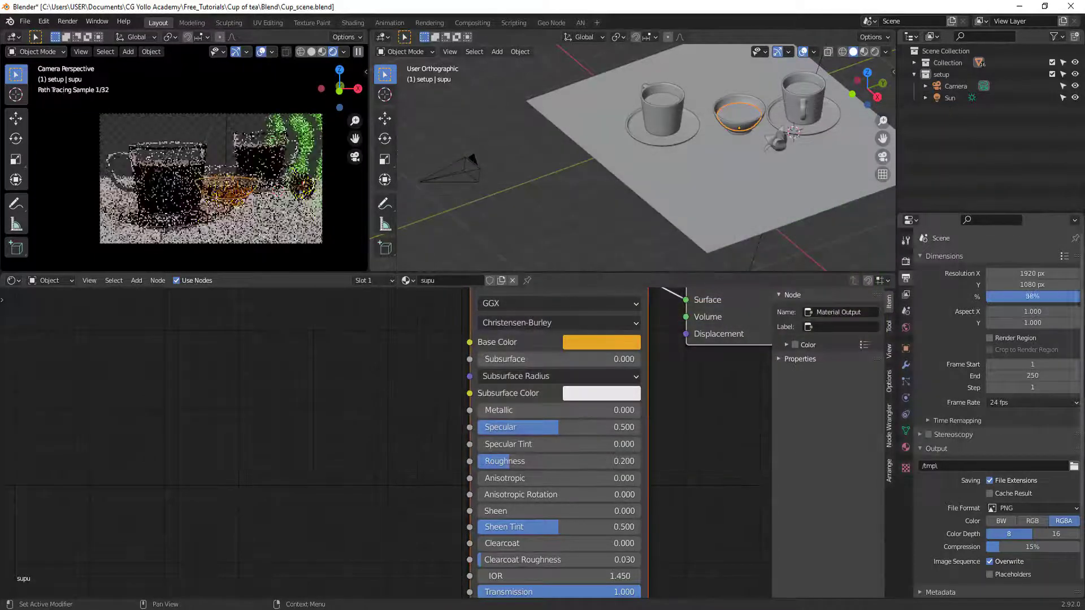
{"action": "left_click_drag", "start_coordinate": [1011, 296], "coordinate": [1068, 296]}
{"action": "left_click", "coordinate": [906, 261]}
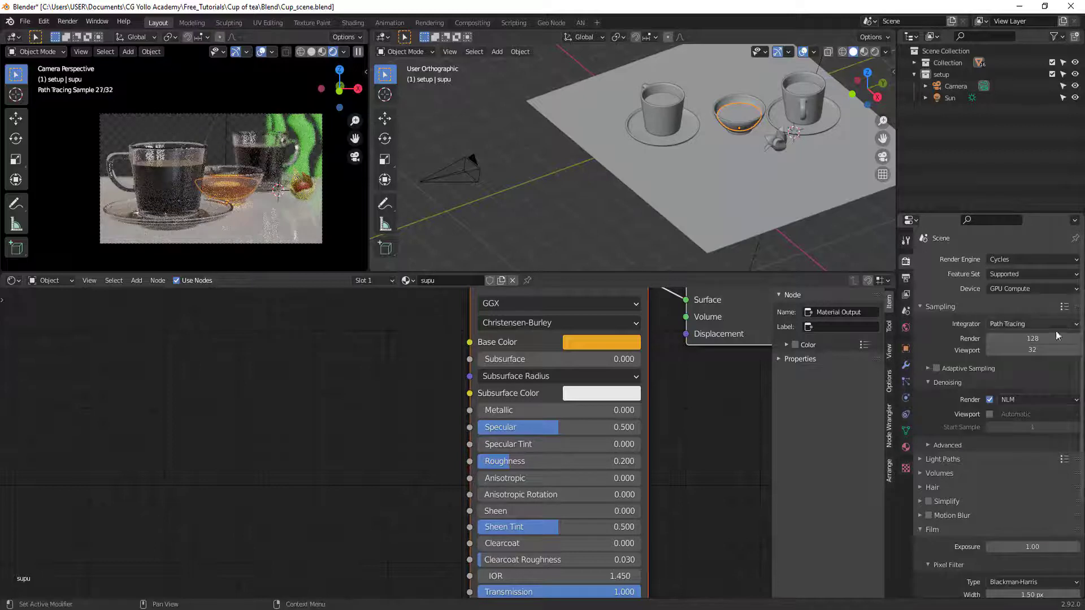
{"action": "left_click", "coordinate": [1035, 338]}
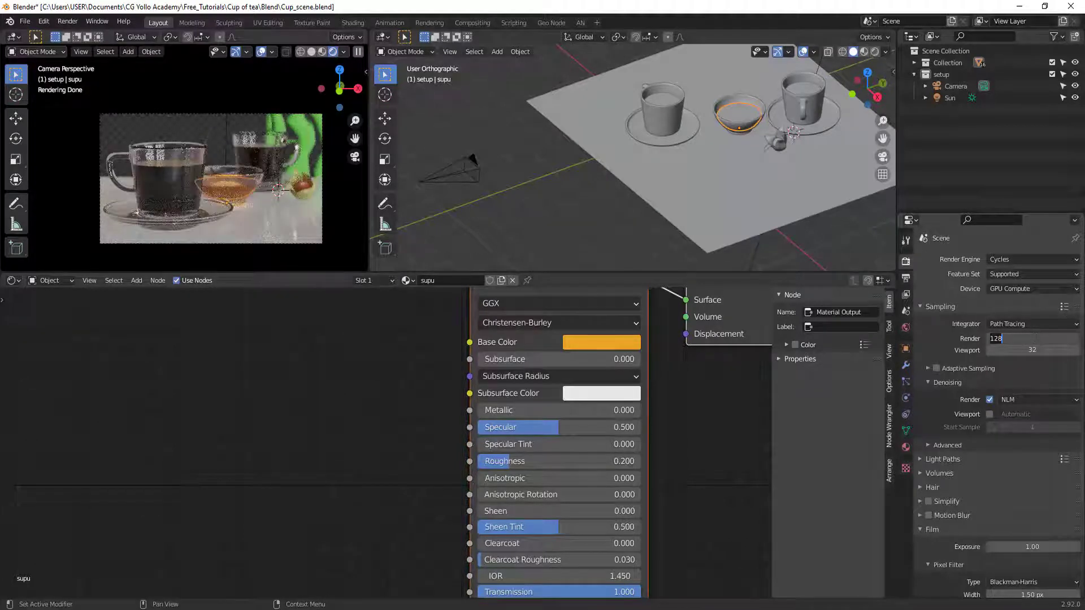
{"action": "key", "text": "Return"}
{"action": "left_click", "coordinate": [990, 400]}
{"action": "left_click", "coordinate": [1016, 342]}
{"action": "type", "text": "3"}
{"action": "type", "text": "000"}
{"action": "key", "text": "Return"}
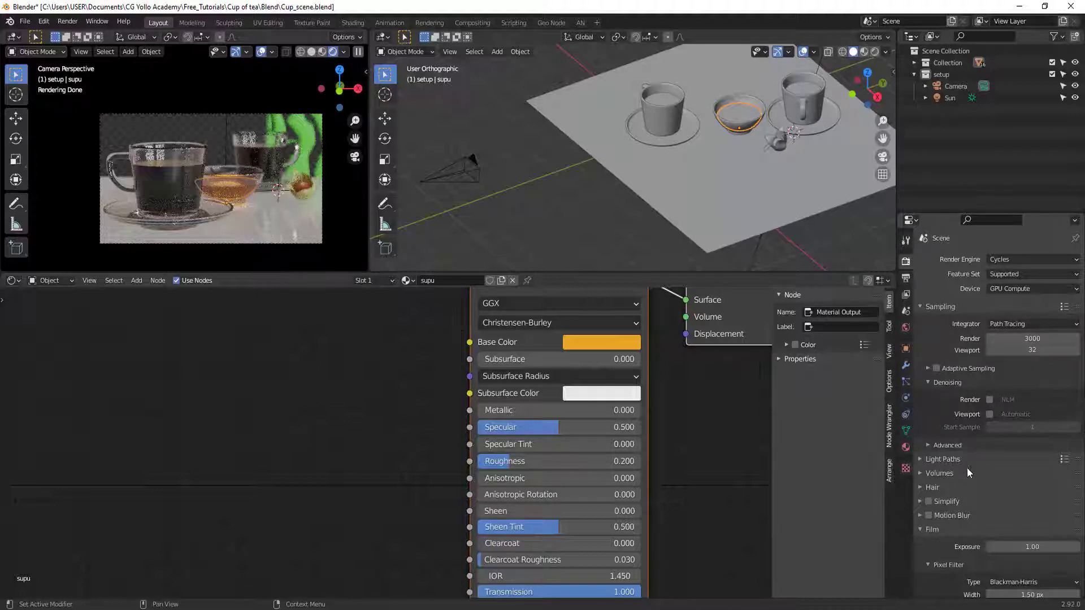
- Set the Performance tile size to 256 x 256 px and save the scene
{"action": "scroll", "coordinate": [954, 517], "scroll_direction": "down", "scroll_amount": 3}
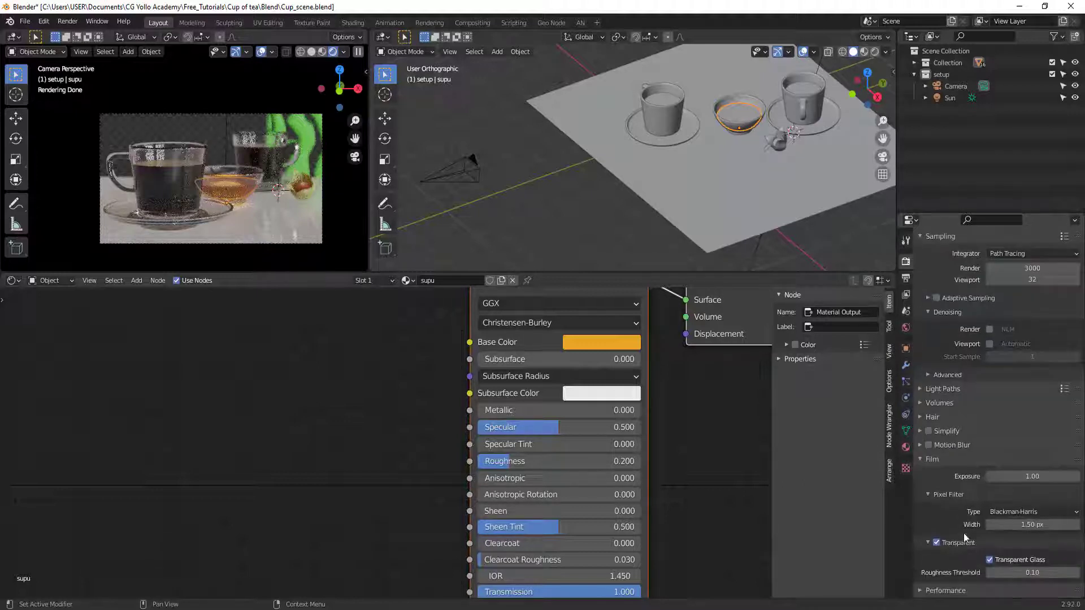
{"action": "scroll", "coordinate": [955, 508], "scroll_direction": "down", "scroll_amount": 2}
{"action": "left_click", "coordinate": [938, 408]}
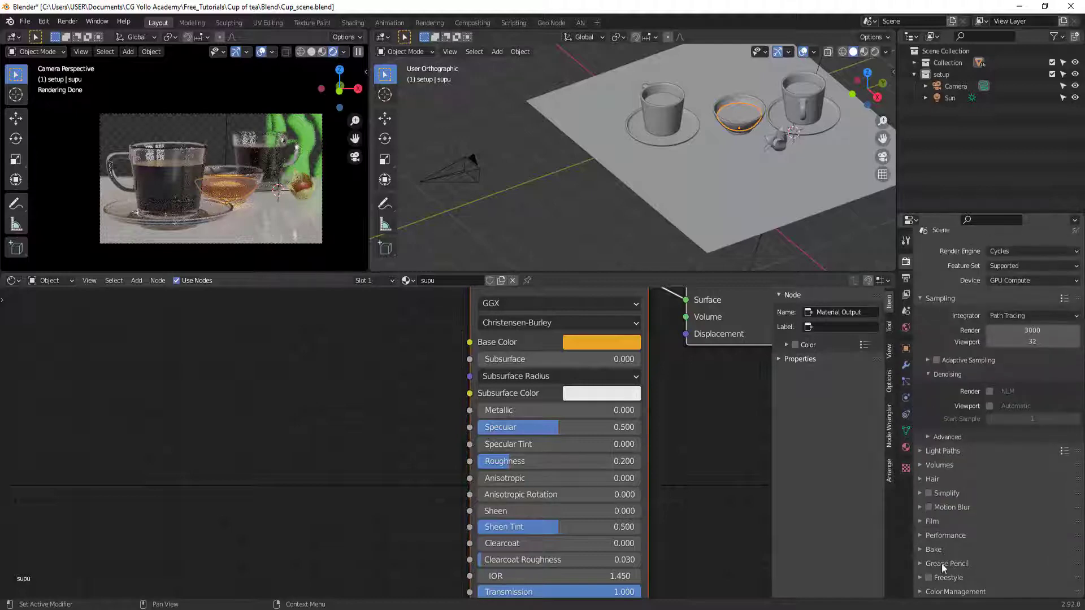
{"action": "left_click", "coordinate": [946, 535]}
{"action": "scroll", "coordinate": [1043, 491], "scroll_direction": "down", "scroll_amount": 5}
{"action": "left_click", "coordinate": [1032, 451]}
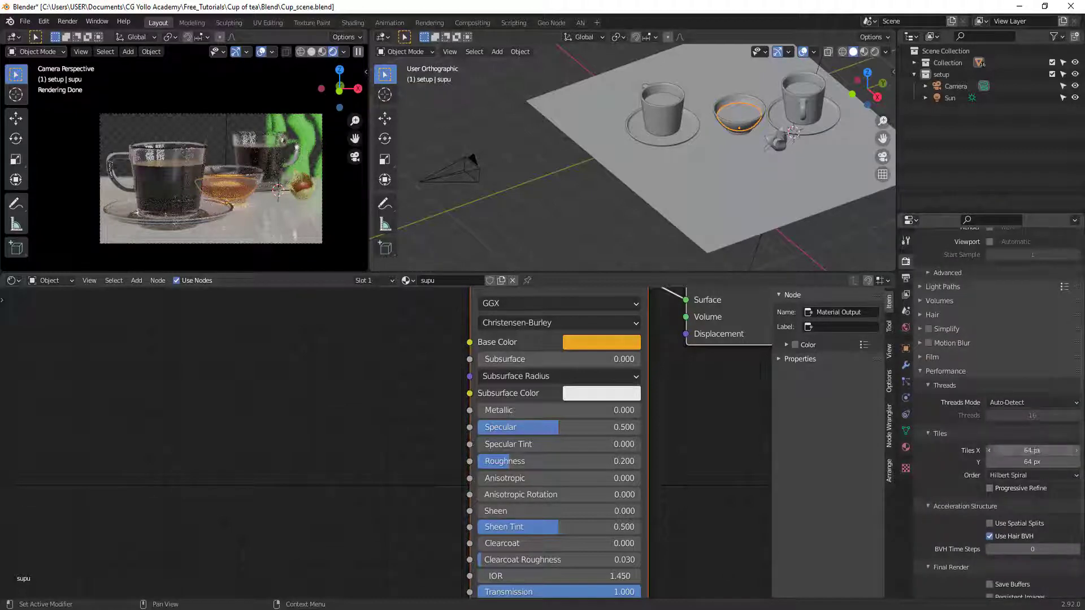
{"action": "type", "text": "256"}
{"action": "key", "text": "Tab"}
{"action": "key", "text": "BackSpace"}
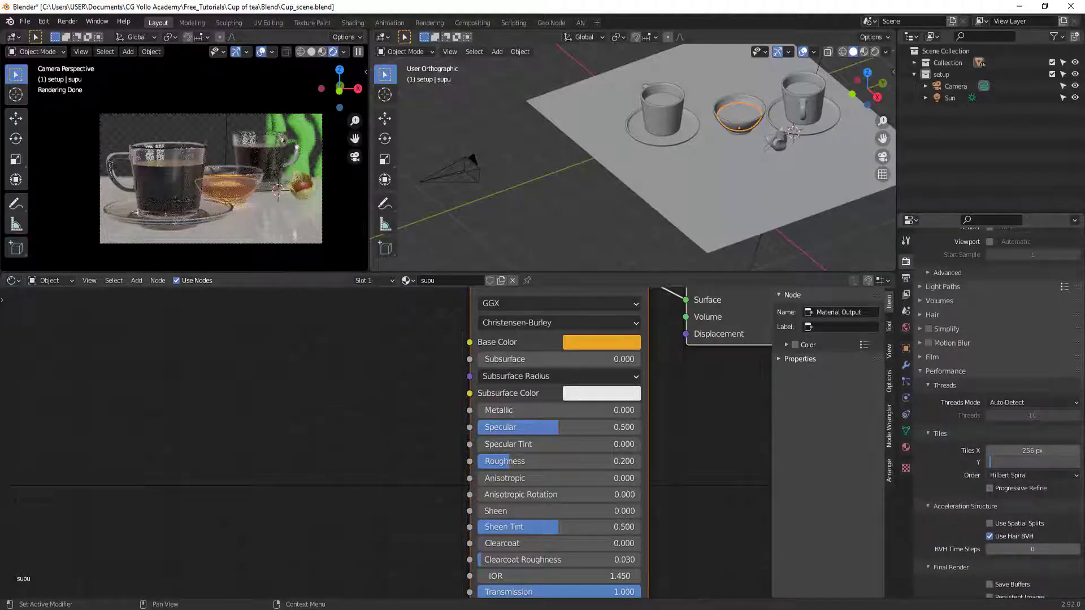
{"action": "type", "text": "256"}
{"action": "key", "text": "Return"}
{"action": "scroll", "coordinate": [1054, 402], "scroll_direction": "up", "scroll_amount": 5}
{"action": "scroll", "coordinate": [1054, 403], "scroll_direction": "up", "scroll_amount": 2}
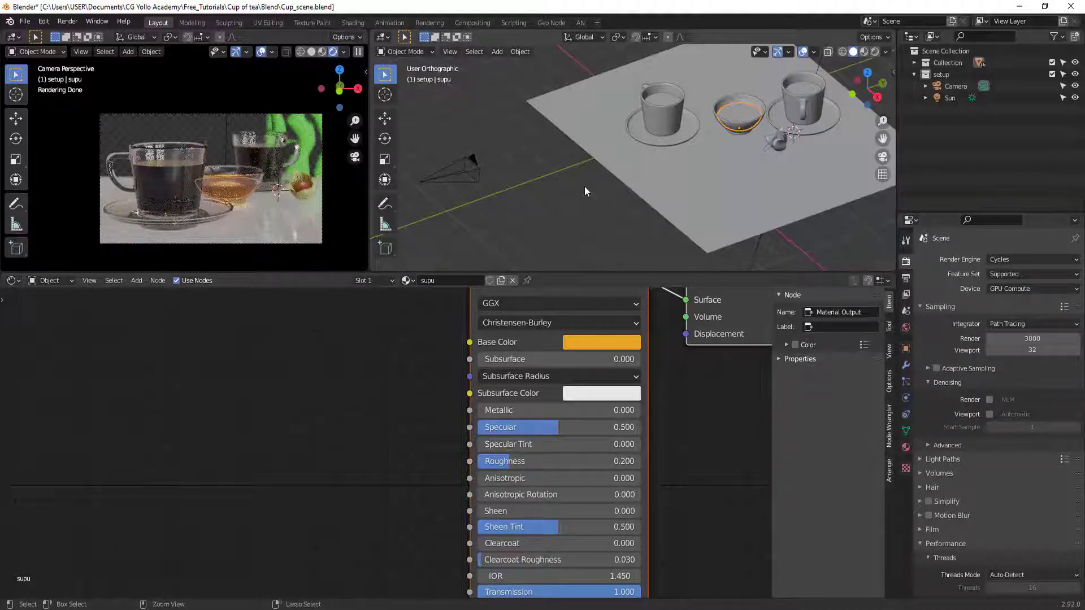
{"action": "key", "text": "ctrl+s"}
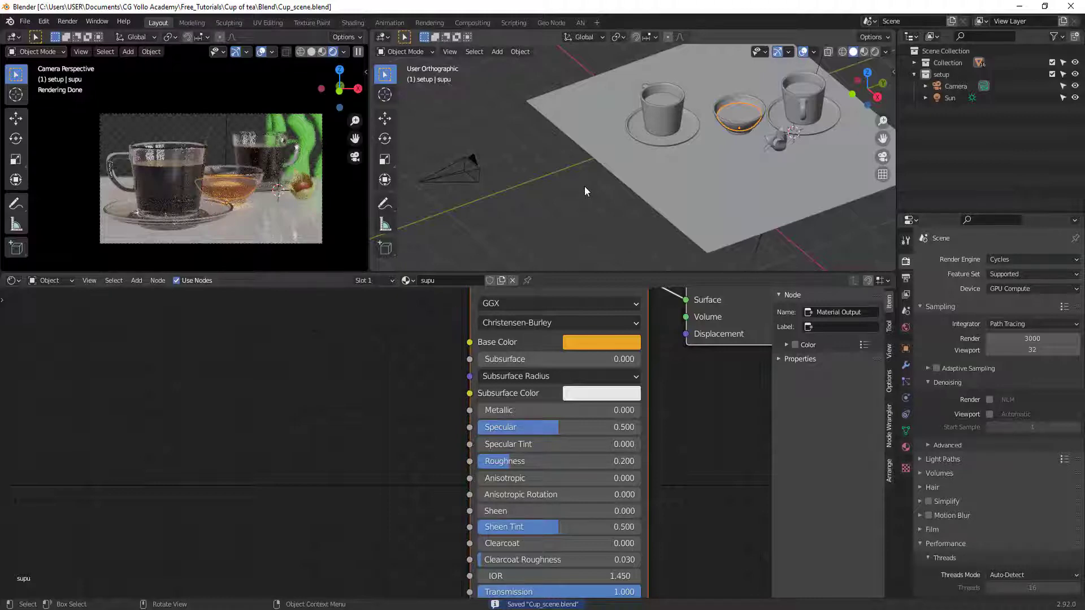
- Render the 3000-sample image, zoom and pan to inspect details, then close the render window
{"action": "key", "text": "F11"}
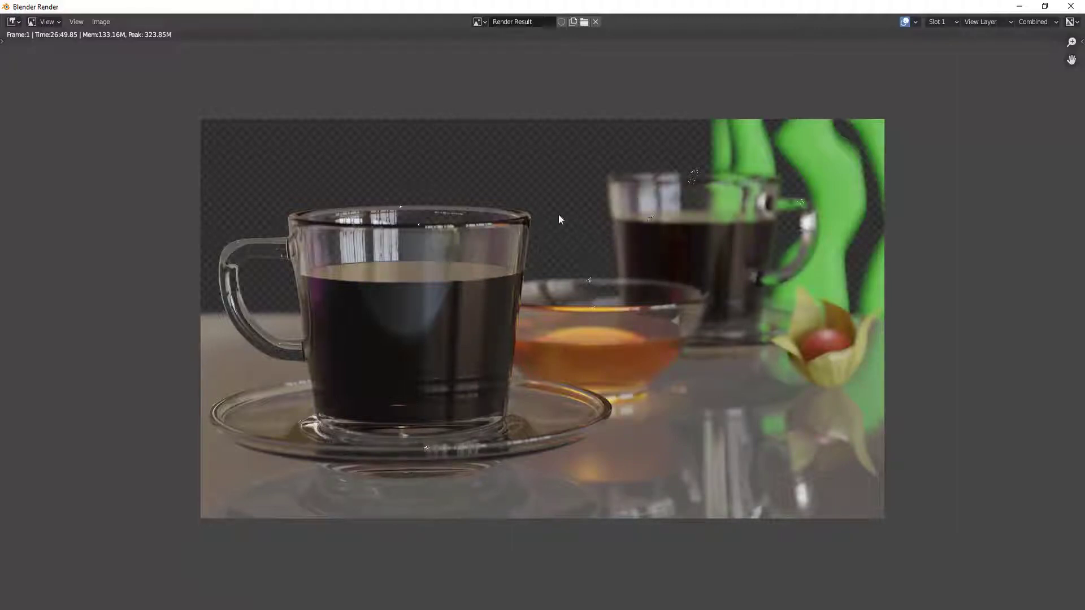
{"action": "scroll", "coordinate": [734, 231], "scroll_direction": "up", "scroll_amount": 4}
{"action": "middle_click_drag", "start_coordinate": [806, 220], "coordinate": [736, 305]}
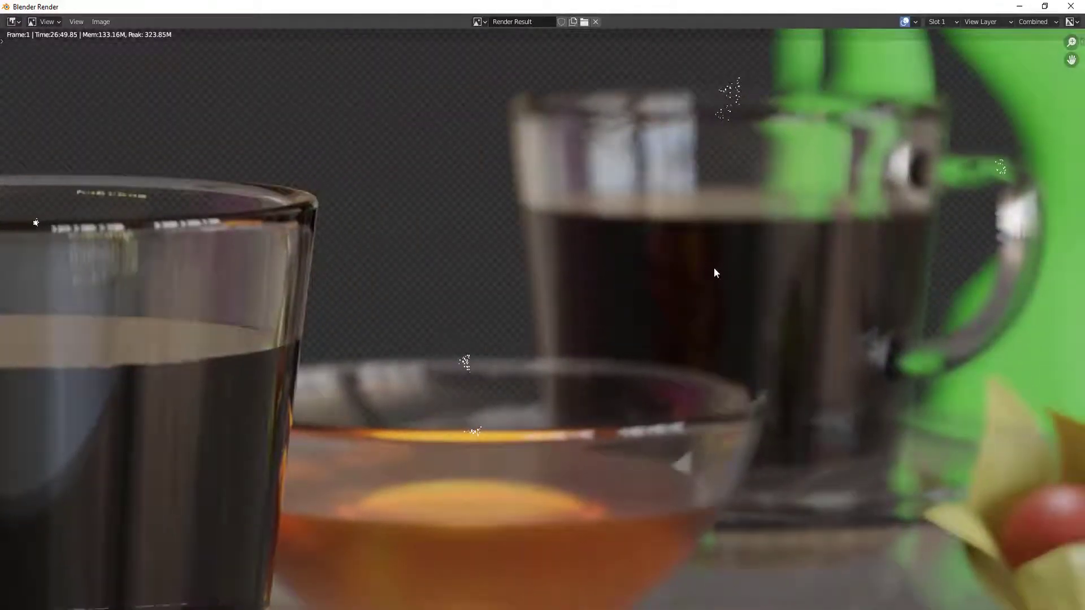
{"action": "scroll", "coordinate": [712, 130], "scroll_direction": "down", "scroll_amount": 1}
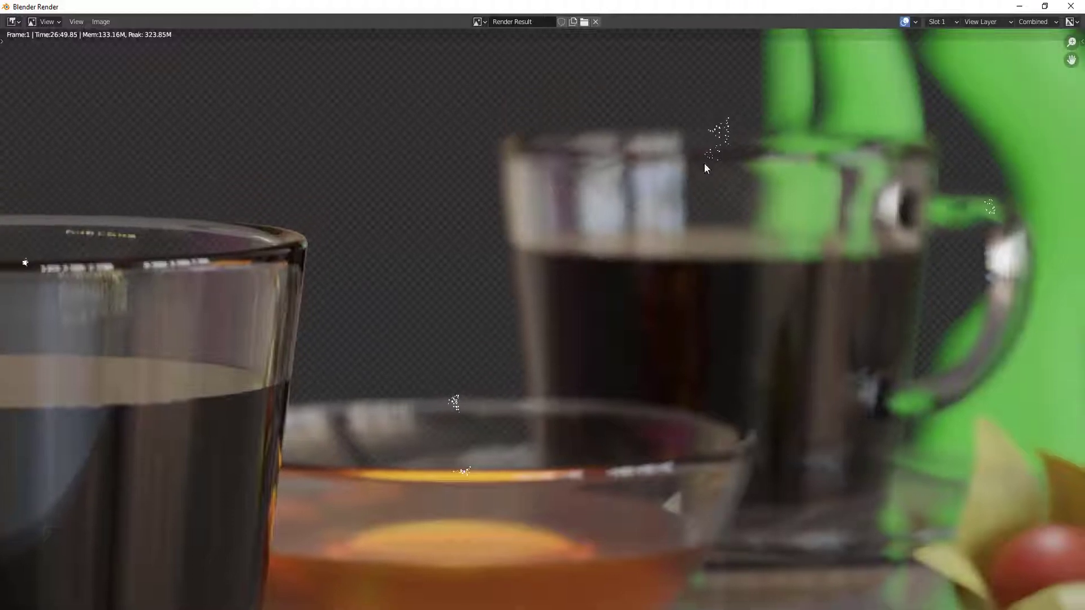
{"action": "scroll", "coordinate": [725, 120], "scroll_direction": "down", "scroll_amount": 4}
{"action": "middle_click_drag", "start_coordinate": [526, 279], "coordinate": [603, 259]}
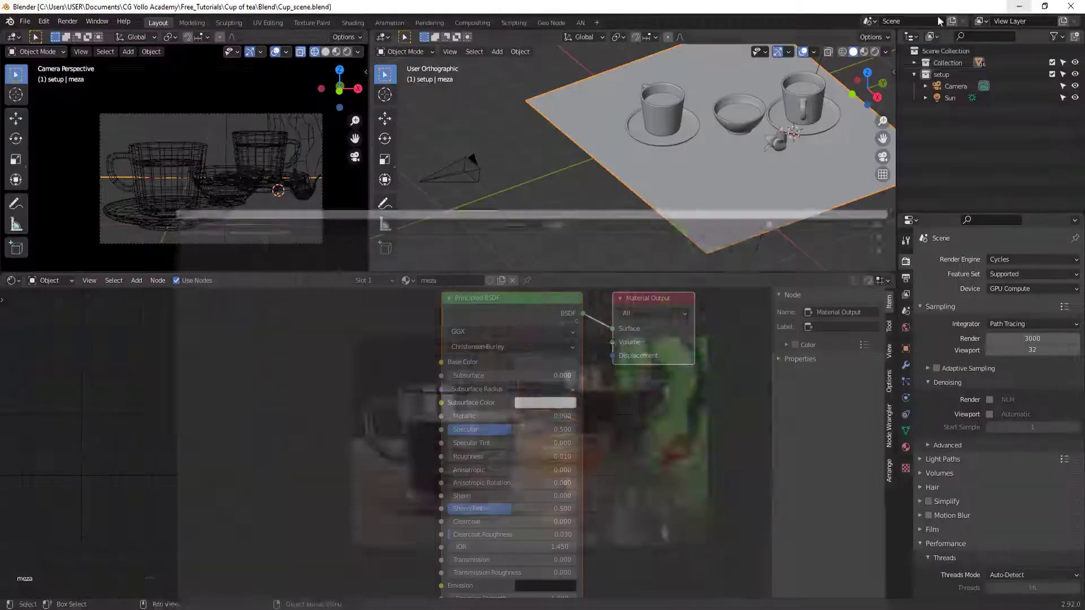
{"action": "left_click", "coordinate": [1019, 6]}
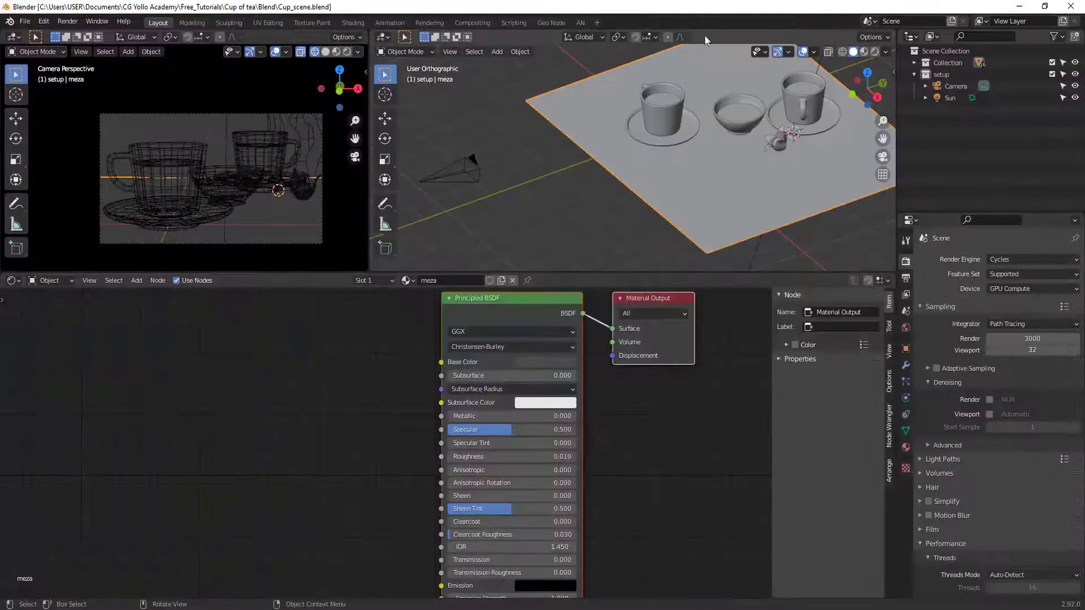
- In the Compositing workspace, enable Use Nodes and spread out Render Layers and Composite
{"action": "left_click", "coordinate": [470, 23]}
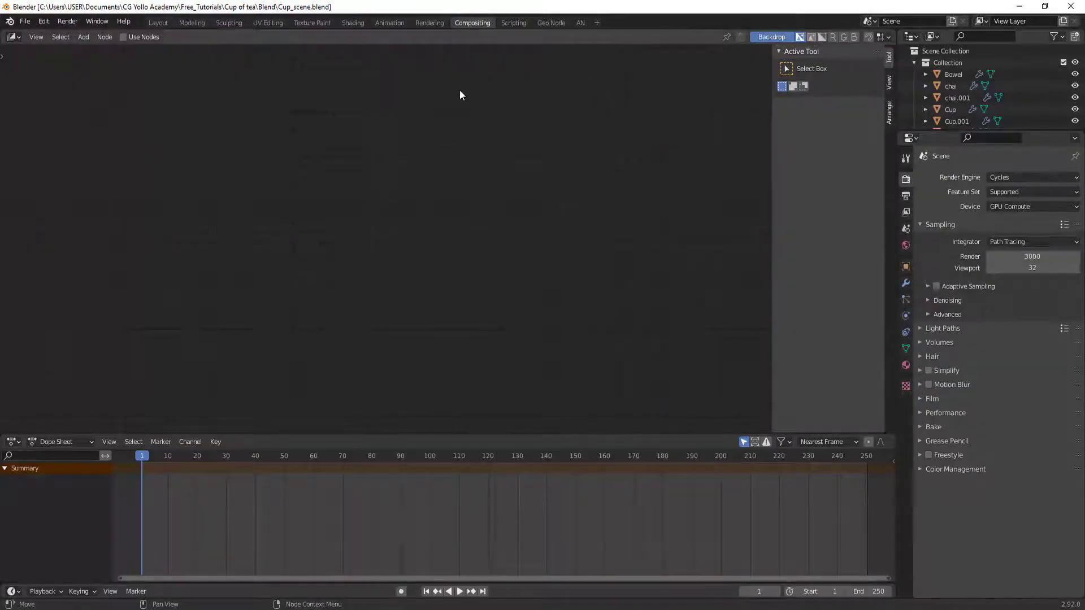
{"action": "middle_click_drag", "start_coordinate": [195, 334], "coordinate": [230, 320]}
{"action": "left_click", "coordinate": [124, 36]}
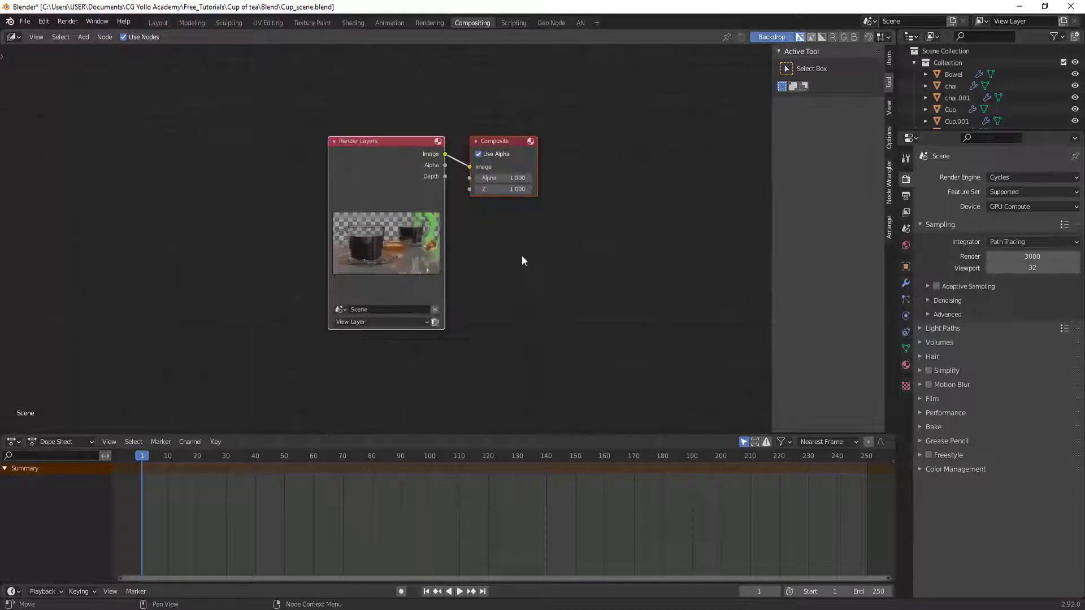
{"action": "left_click_drag", "start_coordinate": [431, 190], "coordinate": [273, 185]}
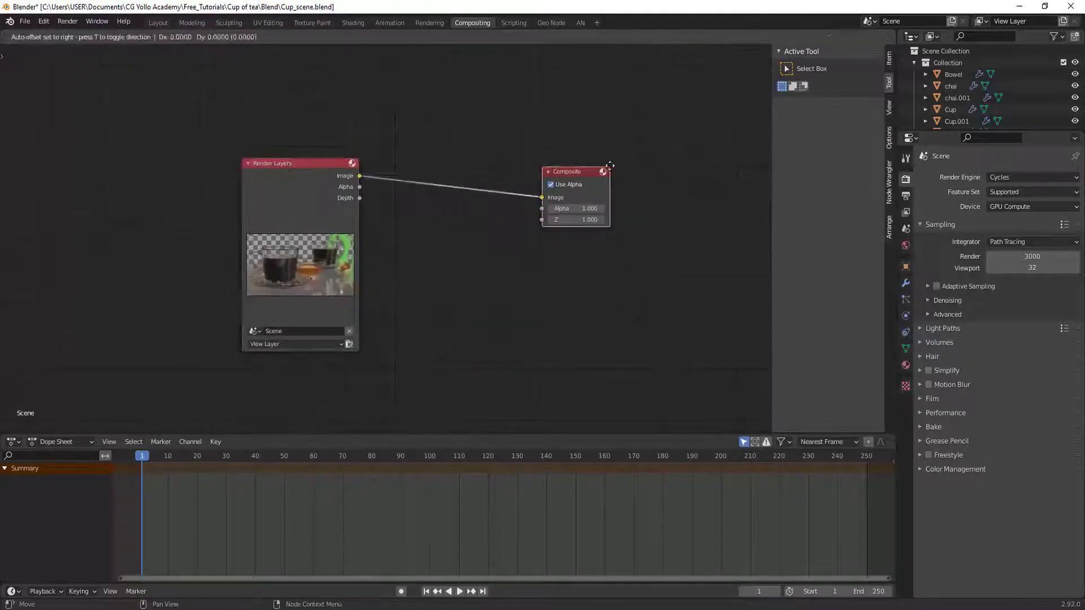
{"action": "left_click_drag", "start_coordinate": [610, 166], "coordinate": [700, 149]}
{"action": "key", "text": "Home"}
- Add a Viewer node fed by Render Layers below Composite and fit the backdrop
{"action": "left_click", "coordinate": [324, 183]}
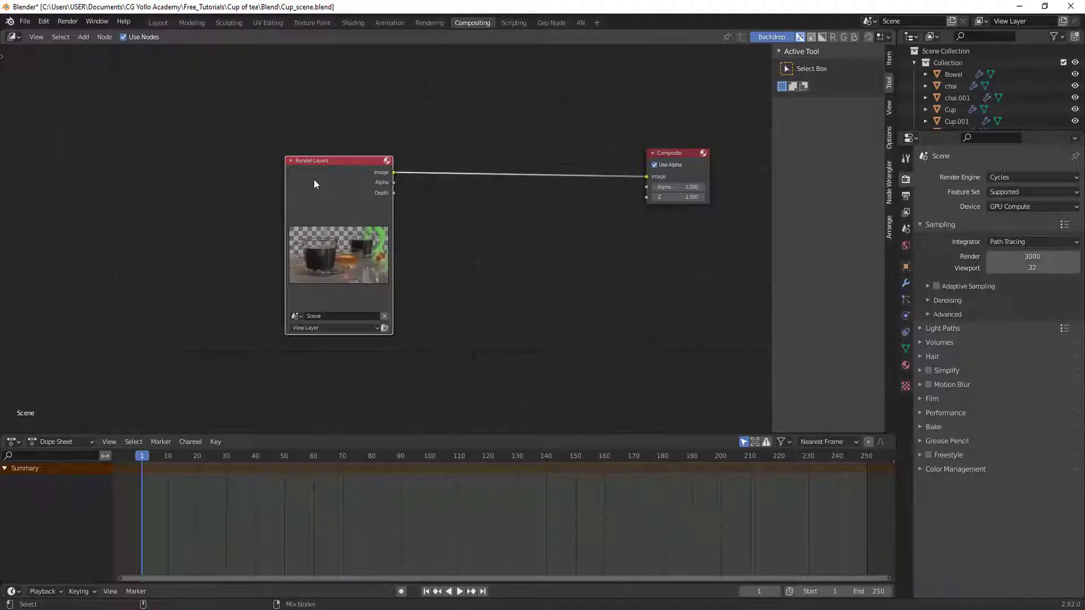
{"action": "left_click", "coordinate": [314, 179], "text": "ctrl+shift"}
{"action": "scroll", "coordinate": [544, 275], "scroll_direction": "down", "scroll_amount": 2}
{"action": "scroll", "coordinate": [426, 181], "scroll_direction": "up", "scroll_amount": 2}
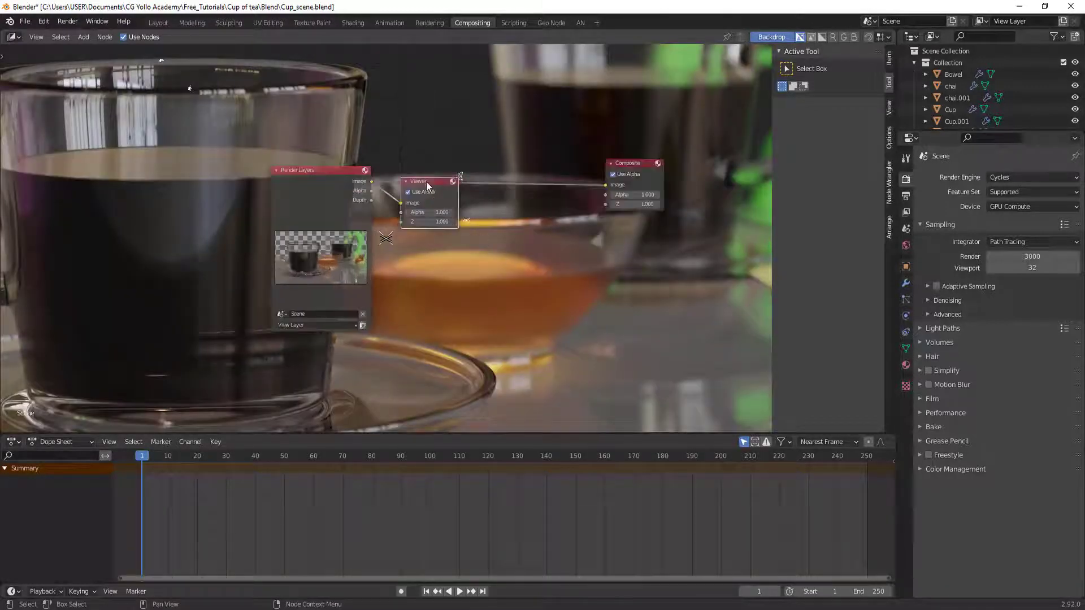
{"action": "left_click_drag", "start_coordinate": [426, 182], "coordinate": [621, 231]}
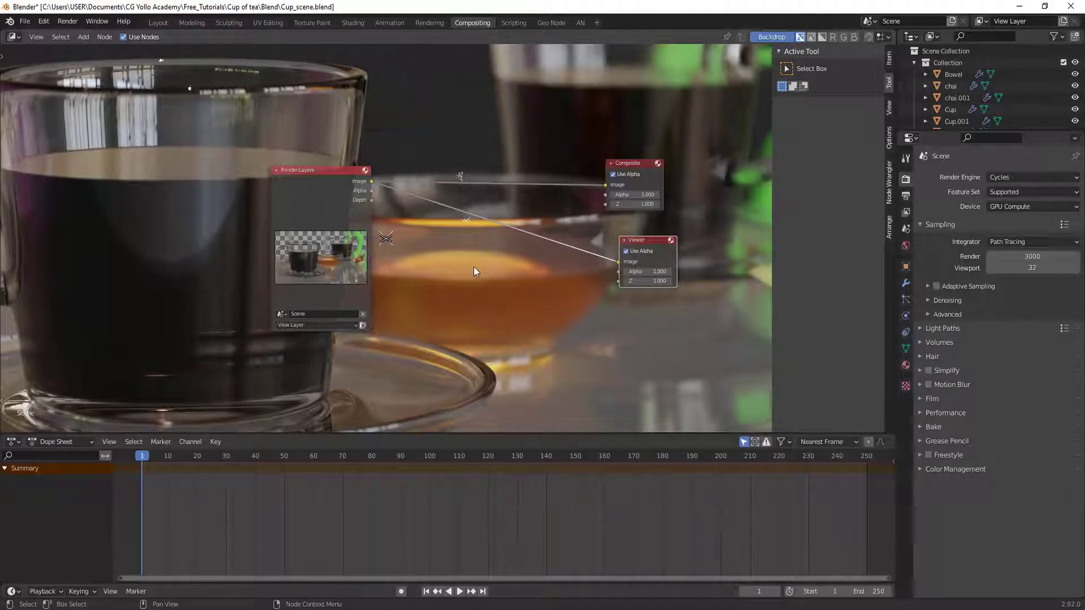
{"action": "key", "text": "v"}
{"action": "key", "text": "v"}
{"action": "key", "text": "v"}
{"action": "key", "text": "v"}
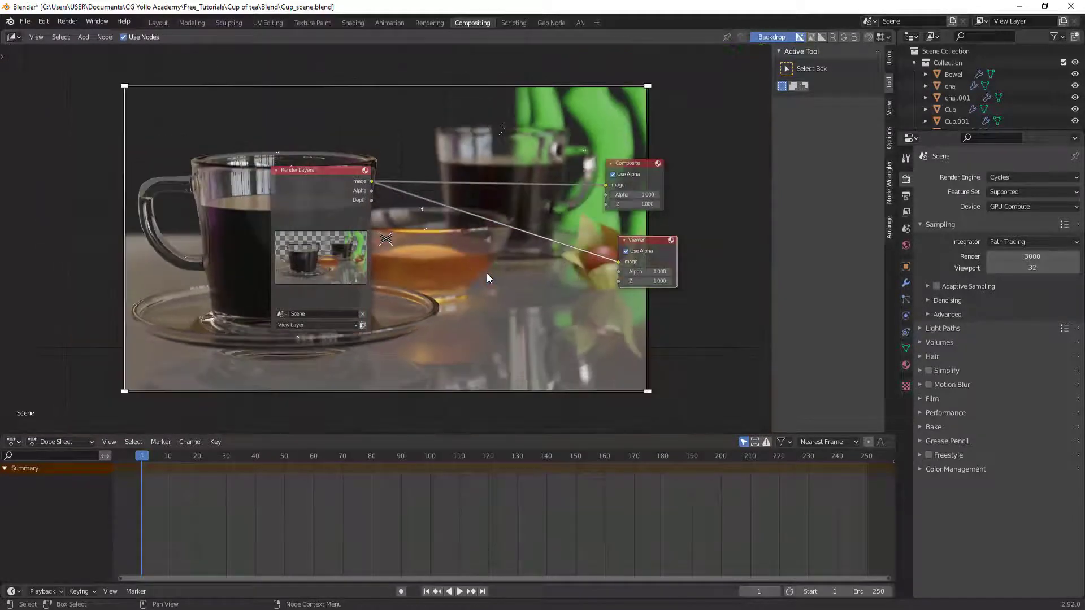
{"action": "mouse_move", "coordinate": [483, 273]}
{"action": "middle_mouse_down"}
{"action": "mouse_move", "coordinate": [426, 275]}
{"action": "mouse_move", "coordinate": [661, 123]}
{"action": "mouse_move", "coordinate": [386, 224]}
{"action": "mouse_move", "coordinate": [504, 195]}
{"action": "middle_mouse_up"}
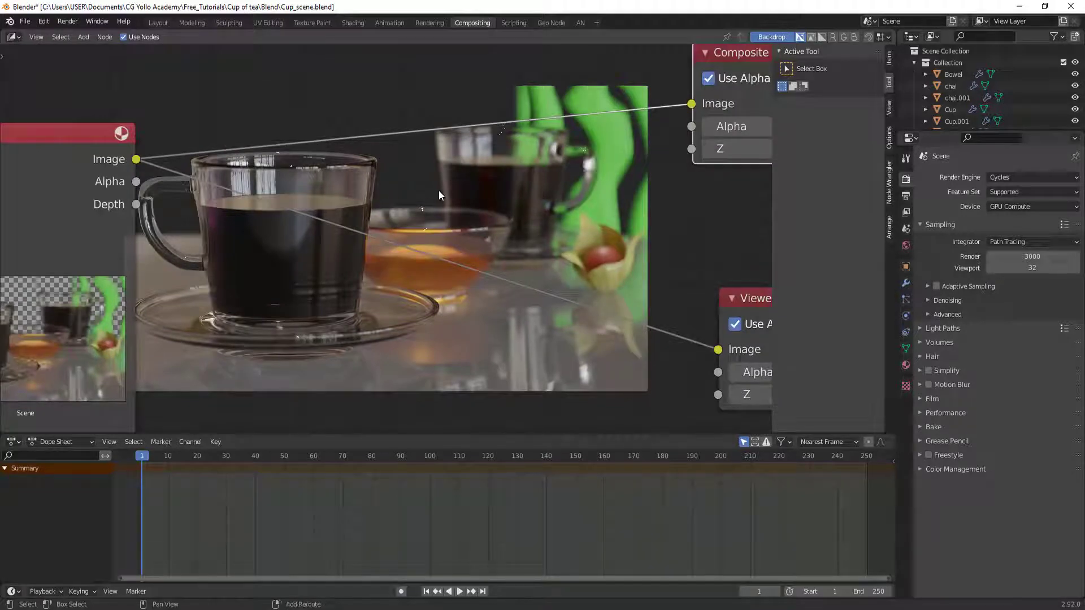
{"action": "key", "text": "shift+a"}
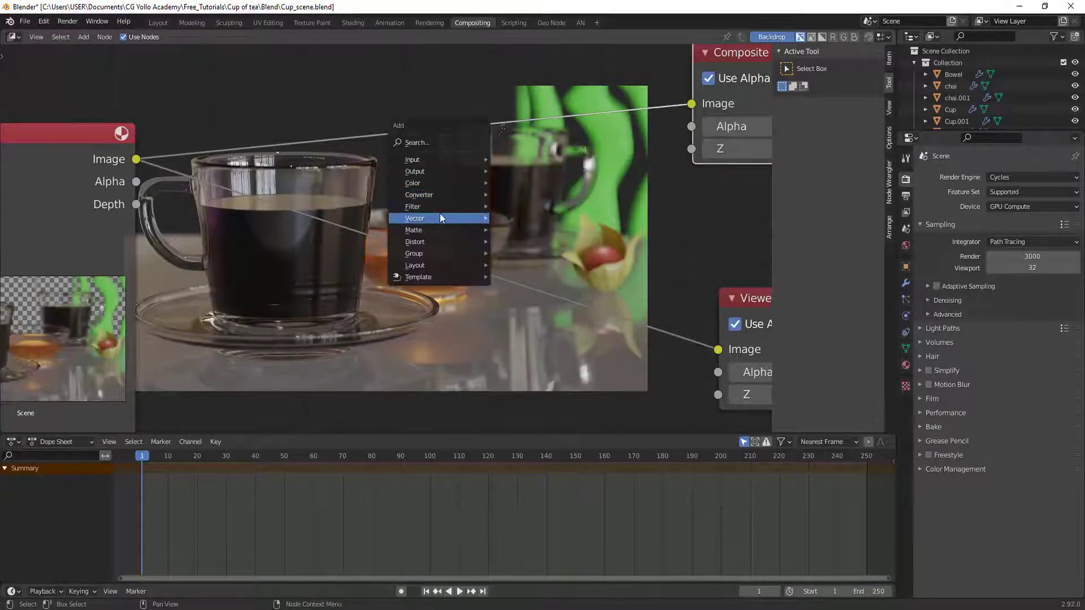
{"action": "mouse_move", "coordinate": [412, 206]}
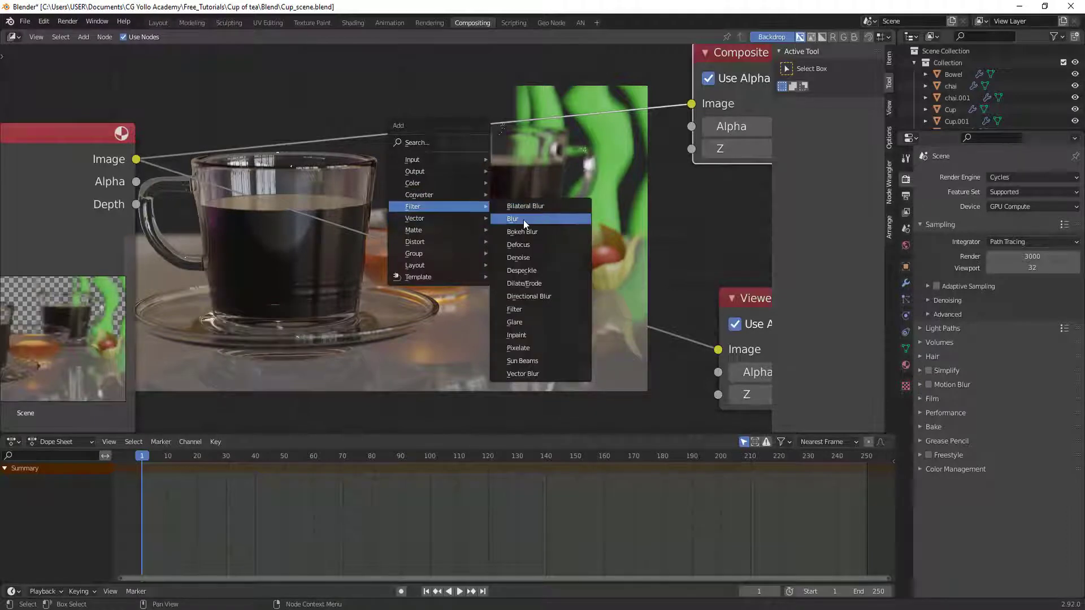
- Insert a Blur node on the Viewer link and set its type to Fast Gaussian
{"action": "left_click", "coordinate": [533, 220]}
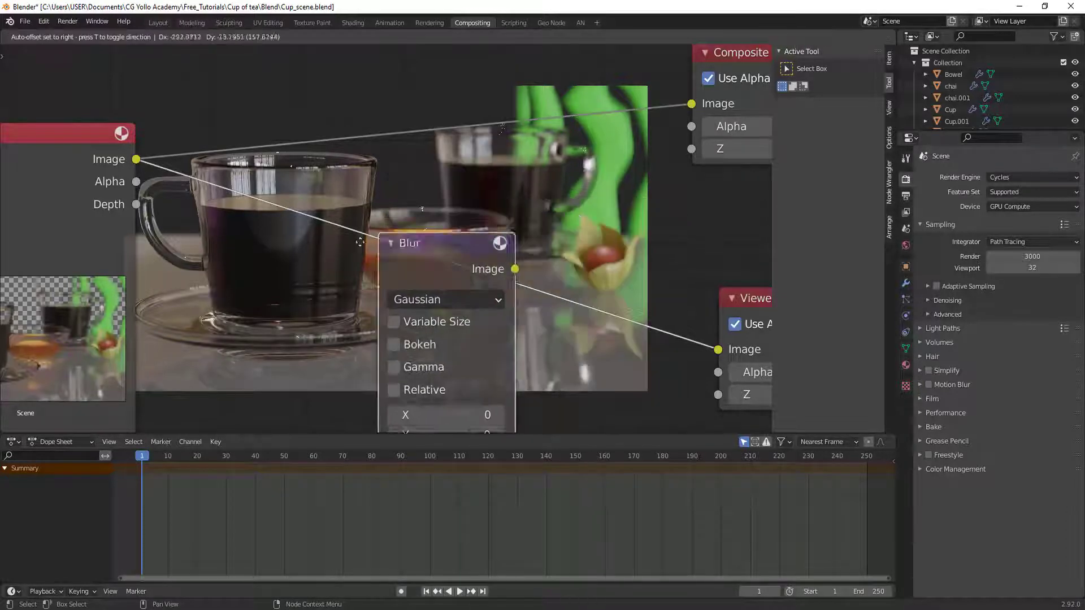
{"action": "left_click", "coordinate": [336, 281]}
{"action": "middle_click_drag", "start_coordinate": [396, 313], "coordinate": [469, 234]}
{"action": "left_click_drag", "start_coordinate": [451, 242], "coordinate": [419, 181]}
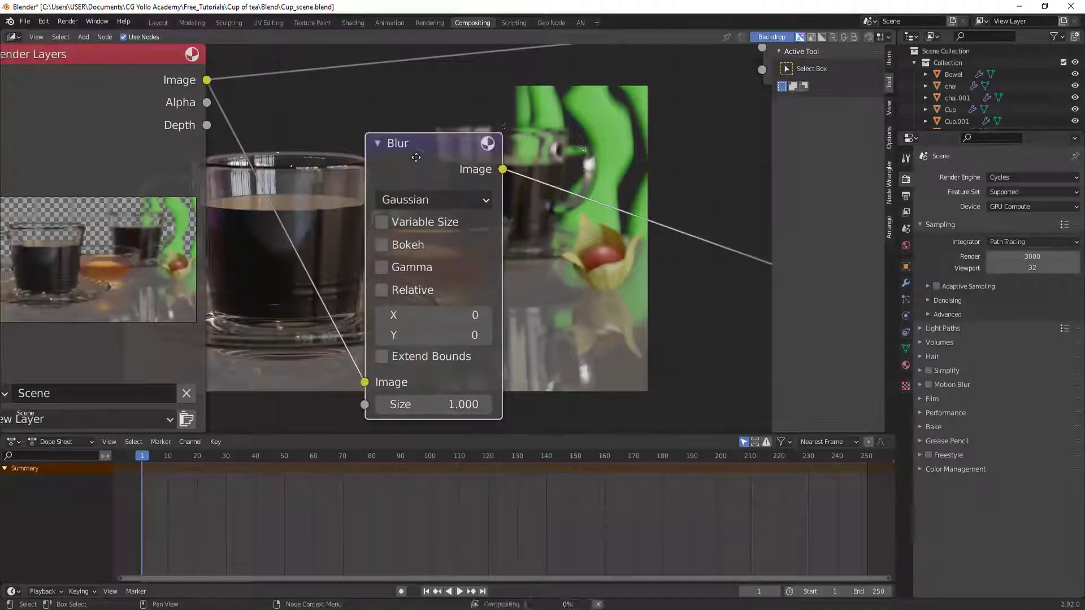
{"action": "mouse_move", "coordinate": [439, 193]}
{"action": "middle_mouse_down"}
{"action": "mouse_move", "coordinate": [425, 221]}
{"action": "mouse_move", "coordinate": [393, 217]}
{"action": "middle_mouse_up"}
{"action": "left_click", "coordinate": [402, 226]}
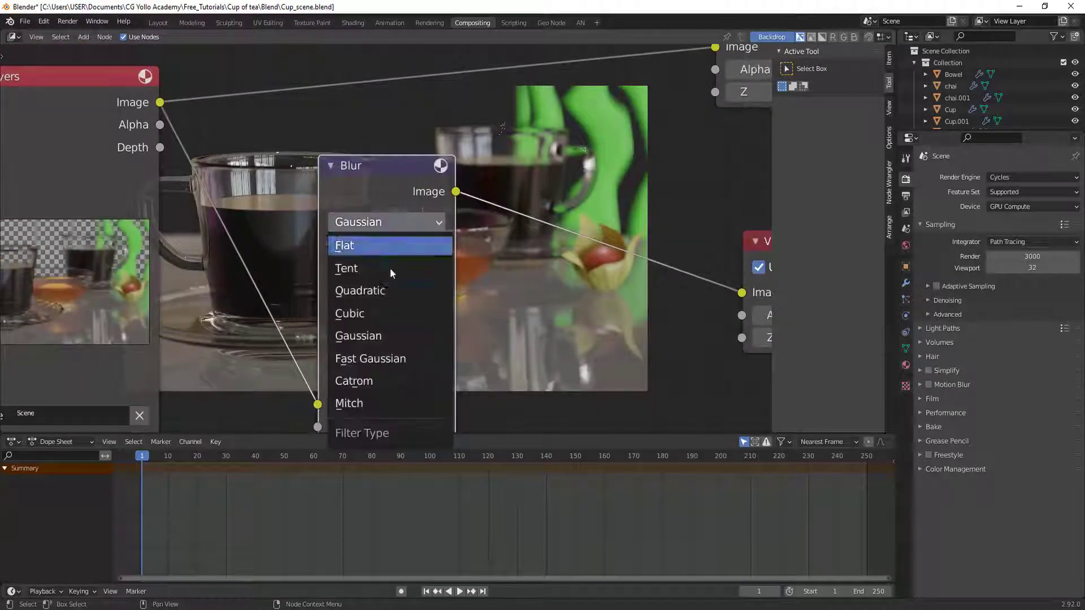
{"action": "left_click", "coordinate": [370, 356]}
- Set the blur's X and Y sizes to 2
{"action": "middle_click_drag", "start_coordinate": [485, 249], "coordinate": [462, 222]}
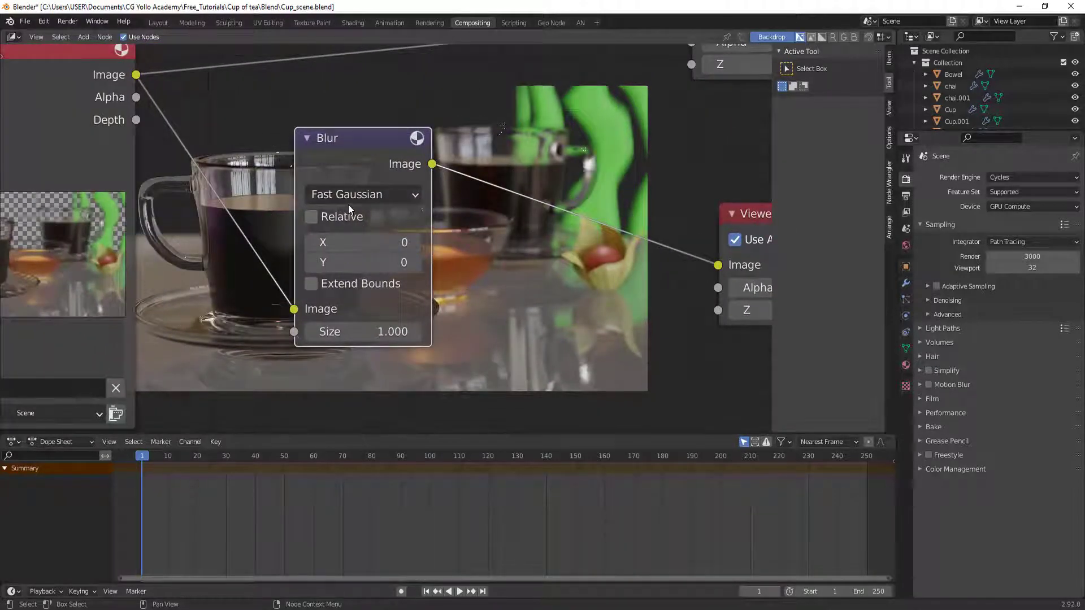
{"action": "middle_click_drag", "start_coordinate": [342, 159], "coordinate": [322, 147]}
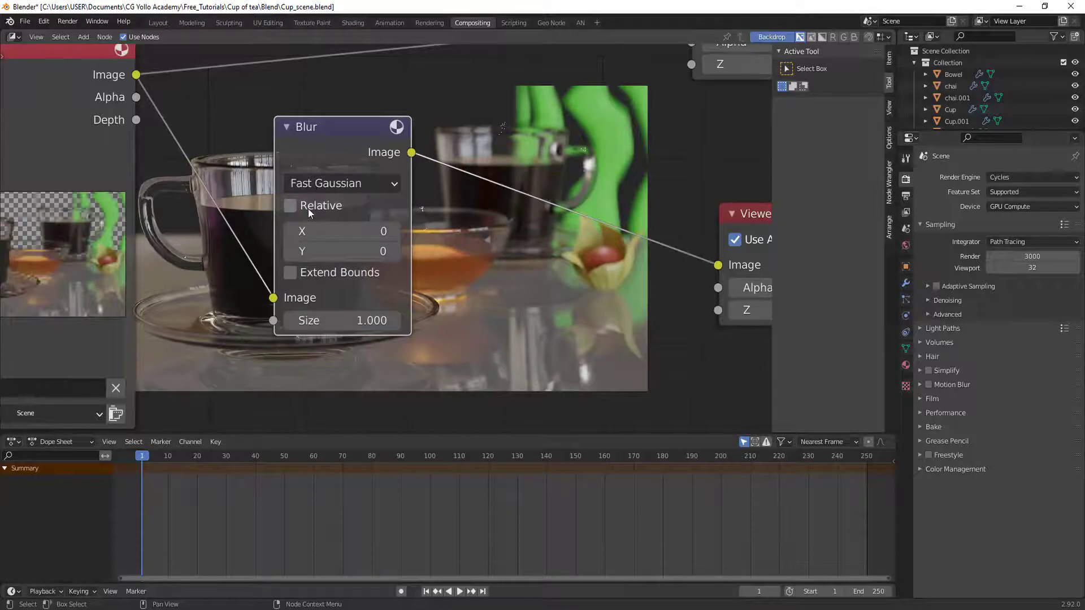
{"action": "left_click", "coordinate": [363, 237]}
{"action": "type", "text": "2"}
{"action": "key", "text": "Tab"}
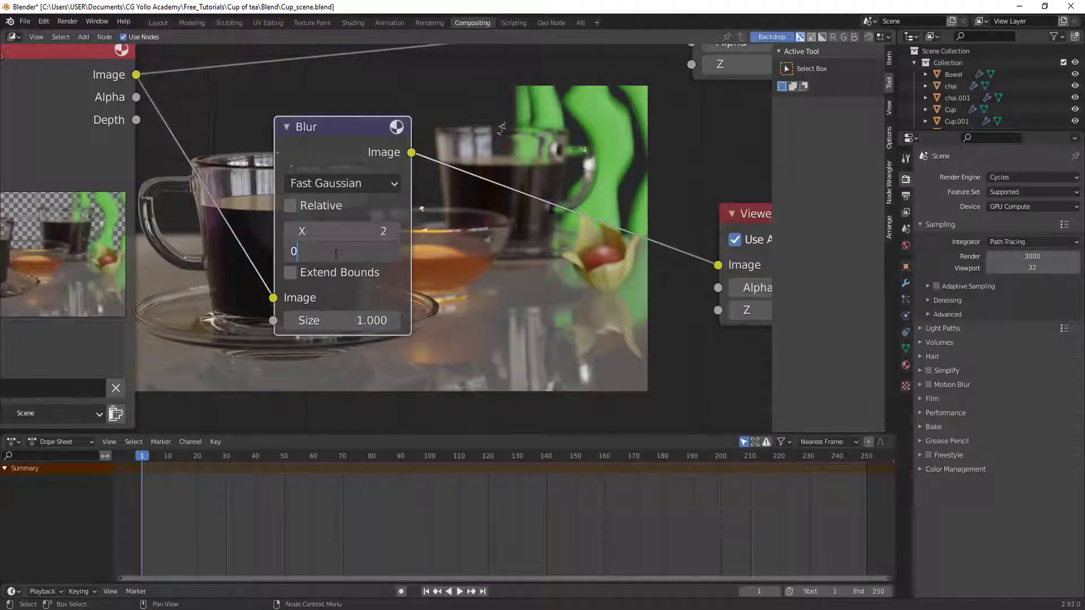
{"action": "type", "text": "2"}
{"action": "key", "text": "Return"}
- Collapse the Blur node beside Render Layers and shift Composite and Viewer to the right
{"action": "scroll", "coordinate": [503, 138], "scroll_direction": "up", "scroll_amount": 2}
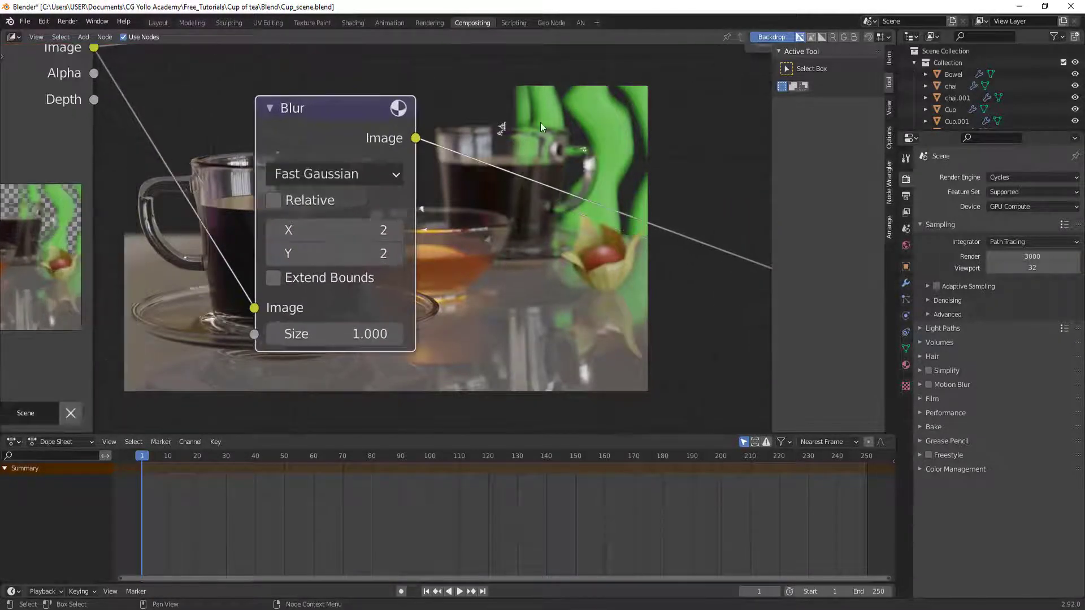
{"action": "mouse_move", "coordinate": [540, 122]}
{"action": "middle_mouse_down"}
{"action": "mouse_move", "coordinate": [626, 272]}
{"action": "mouse_move", "coordinate": [523, 140]}
{"action": "middle_mouse_up"}
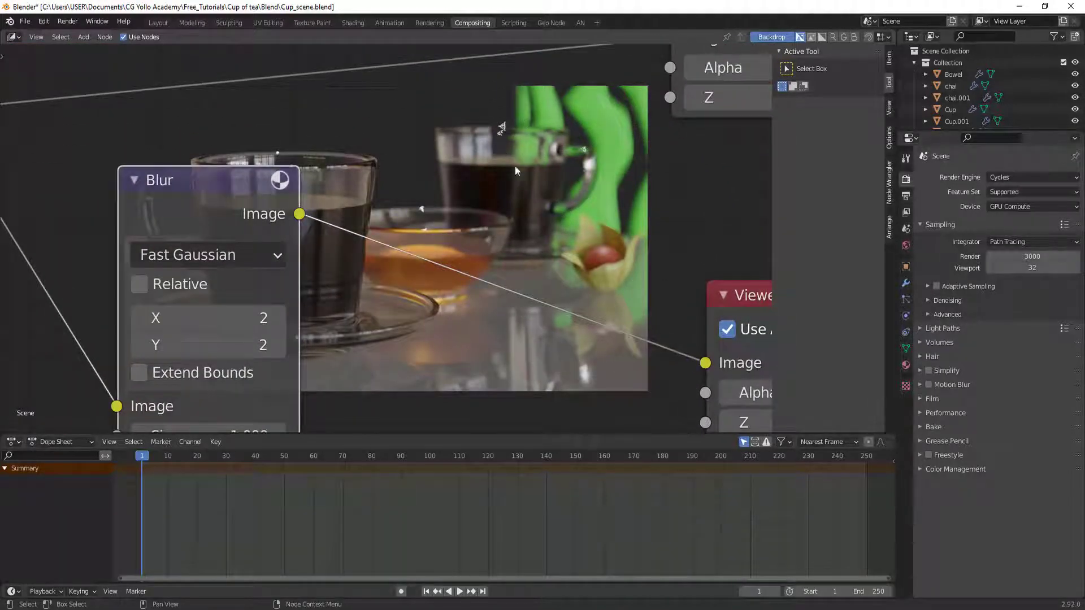
{"action": "middle_click_drag", "start_coordinate": [516, 169], "coordinate": [633, 165]}
{"action": "middle_click_drag", "start_coordinate": [643, 122], "coordinate": [263, 280]}
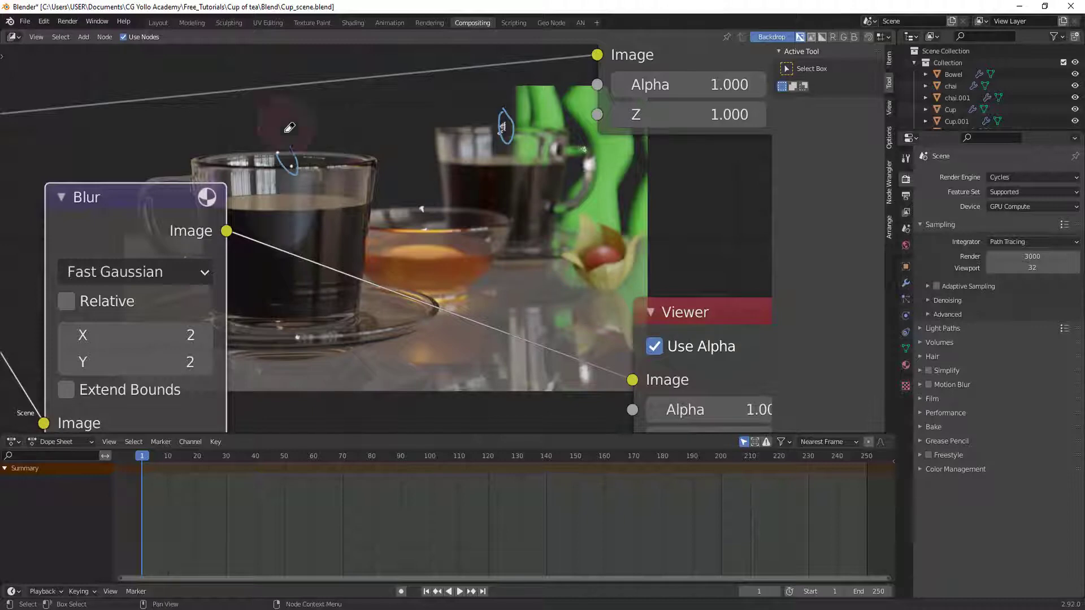
{"action": "scroll", "coordinate": [477, 177], "scroll_direction": "down", "scroll_amount": 3}
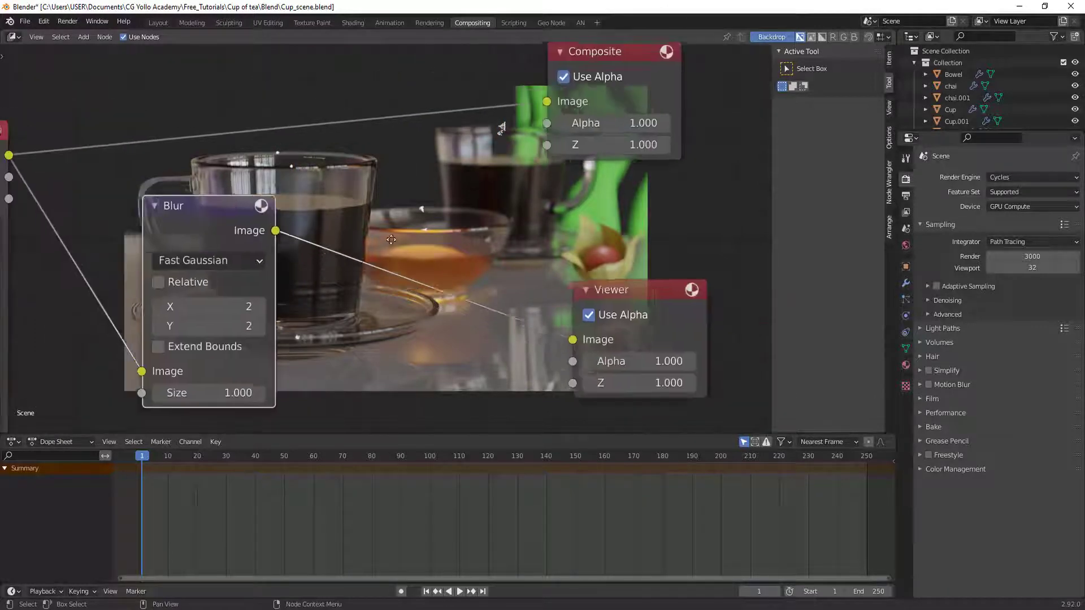
{"action": "scroll", "coordinate": [477, 177], "scroll_direction": "up", "scroll_amount": 2}
{"action": "scroll", "coordinate": [624, 80], "scroll_direction": "down", "scroll_amount": 2}
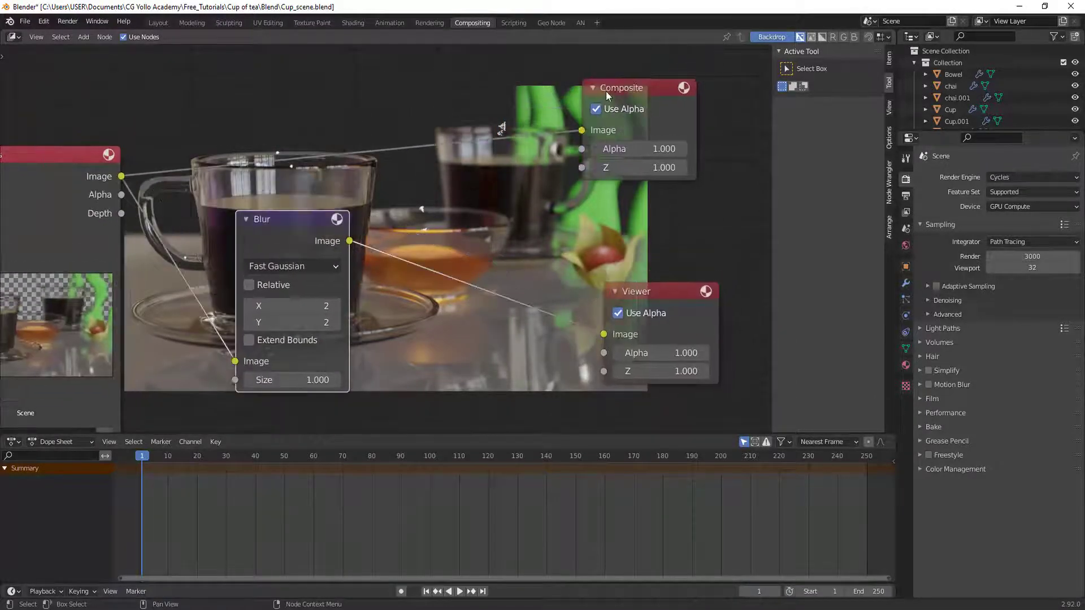
{"action": "left_click_drag", "start_coordinate": [606, 91], "coordinate": [717, 94]}
{"action": "scroll", "coordinate": [649, 169], "scroll_direction": "down", "scroll_amount": 2}
{"action": "left_click", "coordinate": [339, 216]}
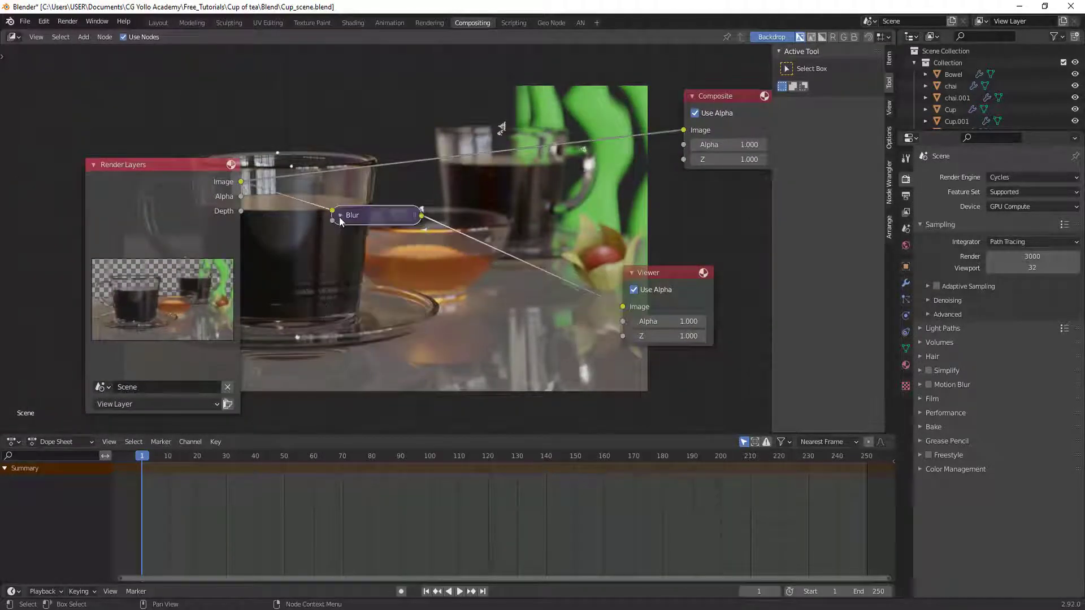
{"action": "left_click_drag", "start_coordinate": [339, 217], "coordinate": [266, 204]}
{"action": "scroll", "coordinate": [459, 222], "scroll_direction": "down", "scroll_amount": 2}
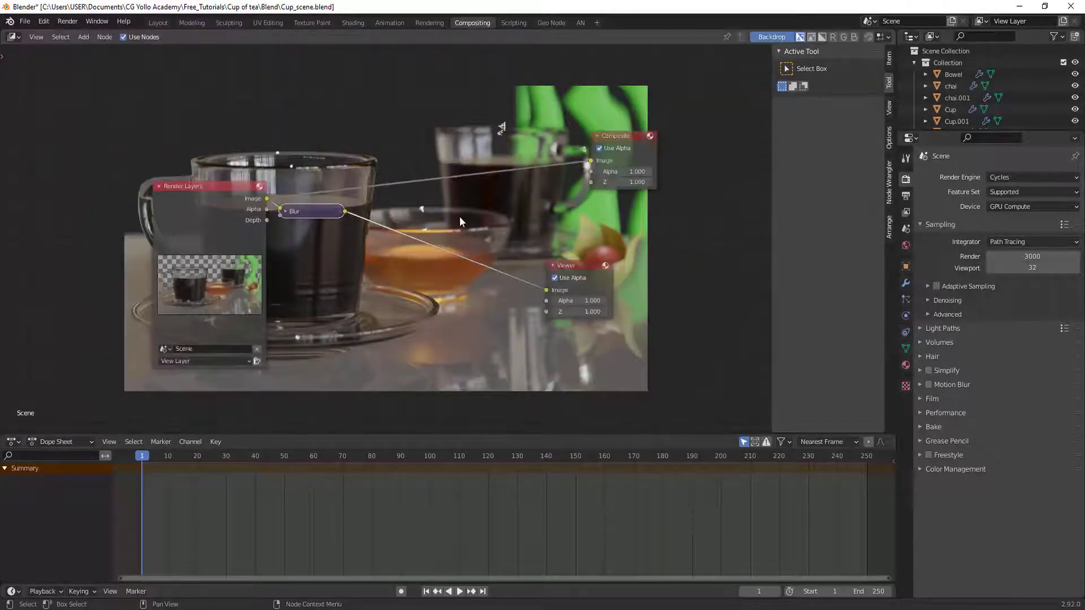
{"action": "scroll", "coordinate": [460, 222], "scroll_direction": "up", "scroll_amount": 1}
{"action": "left_click_drag", "start_coordinate": [579, 262], "coordinate": [656, 249]}
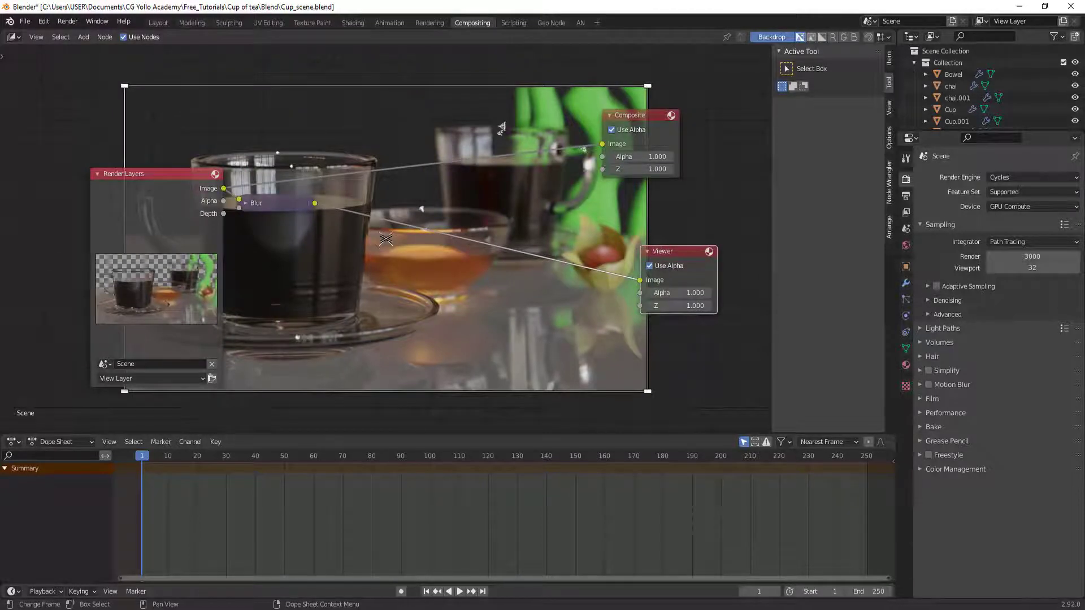
- Preview the kitchen photo from the ref folder, then drop it into Blender's node editor
{"action": "key", "text": "alt+Tab"}
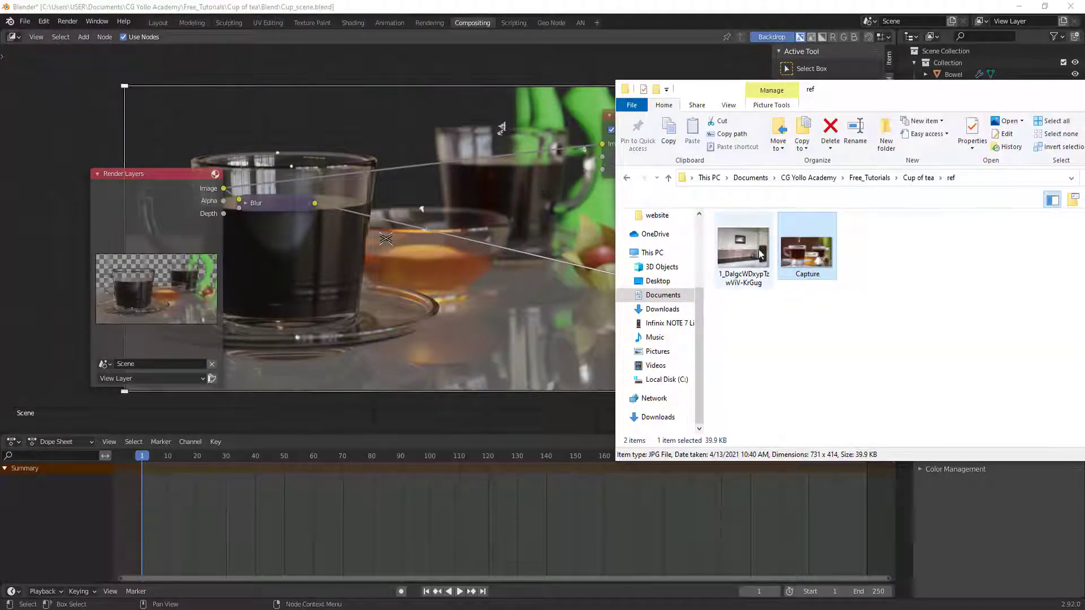
{"action": "double_click", "coordinate": [745, 254]}
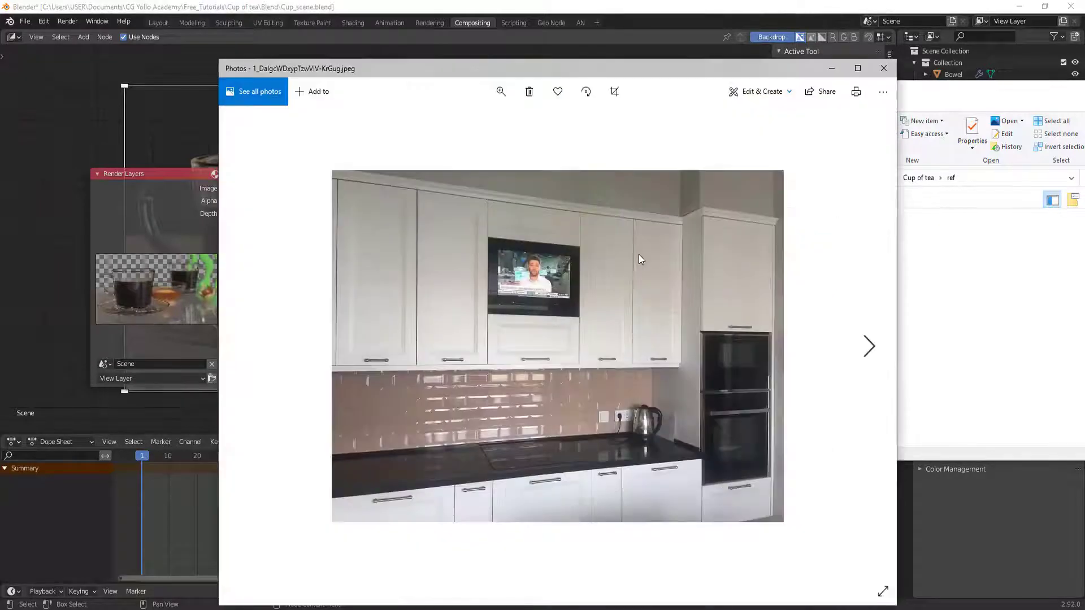
{"action": "left_click", "coordinate": [883, 68]}
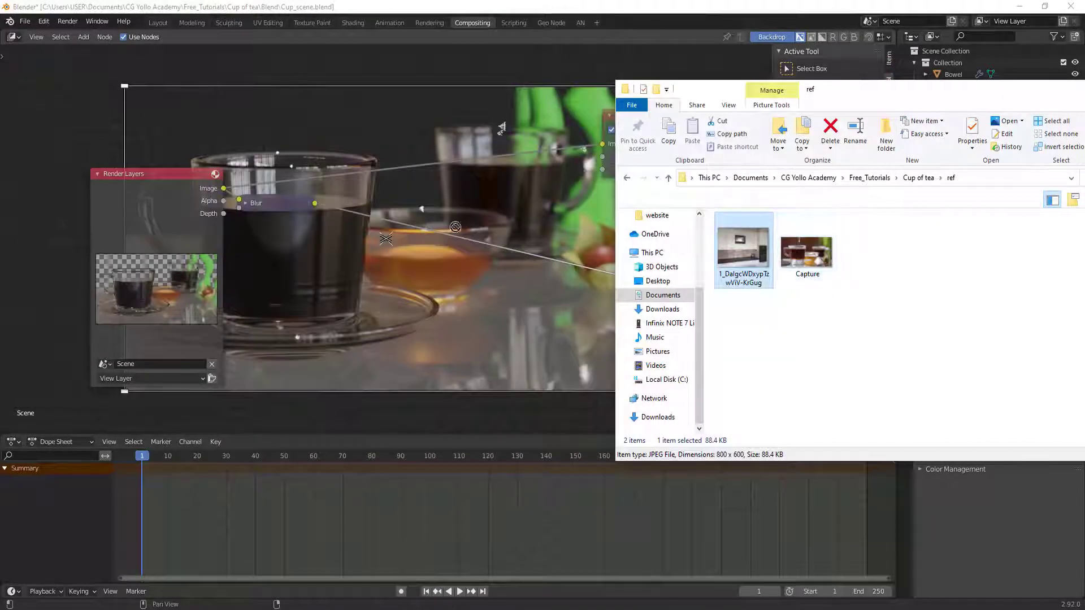
{"action": "left_click_drag", "start_coordinate": [206, 106], "coordinate": [203, 107]}
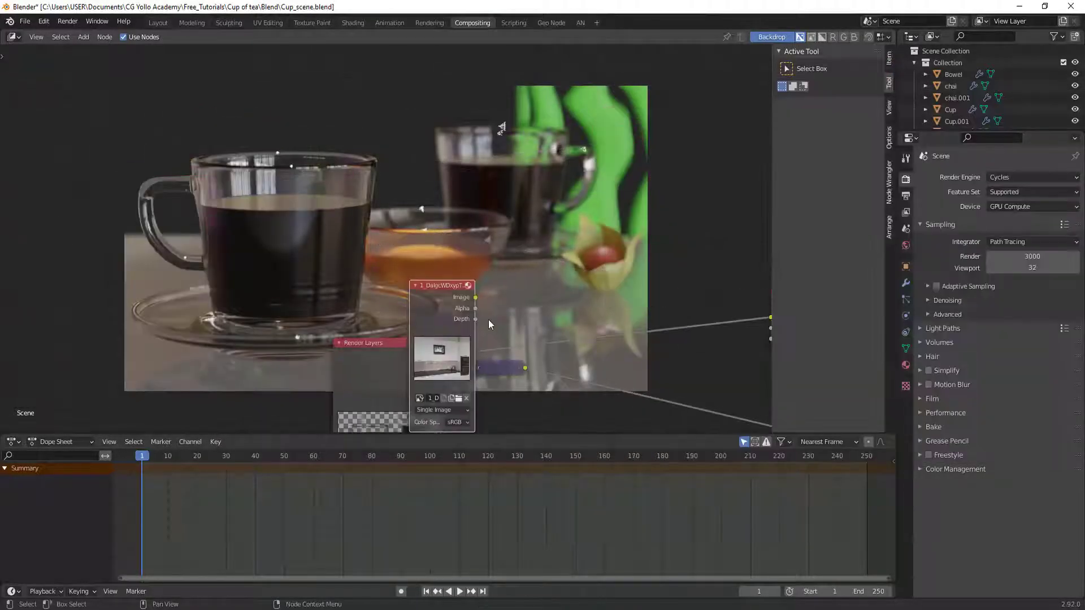
- Place the kitchen image node above Render Layers and add an Alpha Over node
{"action": "mouse_move", "coordinate": [488, 320]}
{"action": "left_mouse_down"}
{"action": "mouse_move", "coordinate": [397, 224]}
{"action": "mouse_move", "coordinate": [367, 112]}
{"action": "left_mouse_up"}
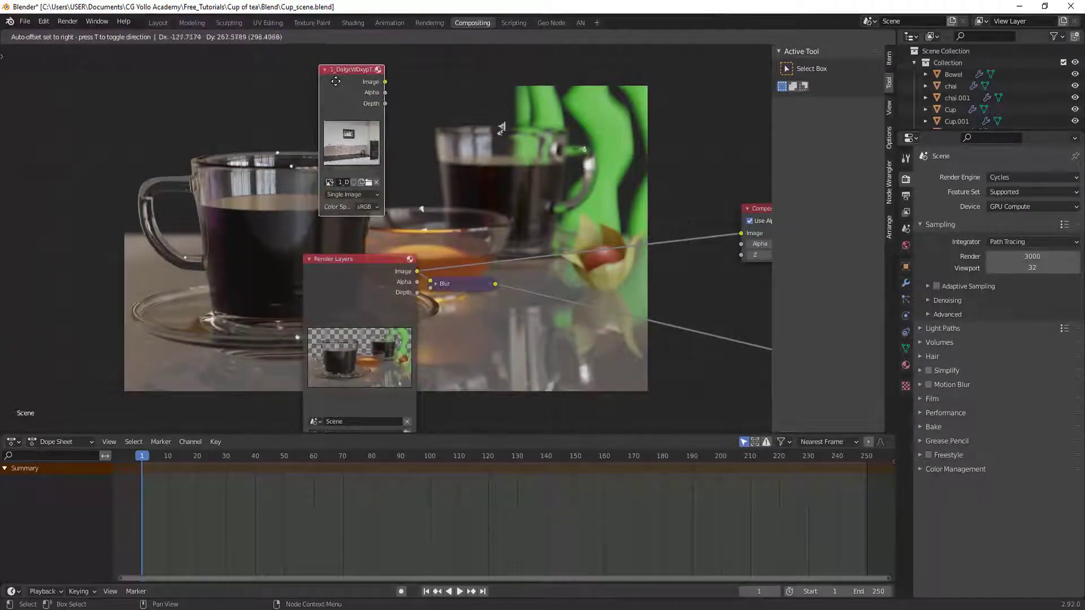
{"action": "middle_click_drag", "start_coordinate": [368, 111], "coordinate": [281, 119]}
{"action": "scroll", "coordinate": [384, 146], "scroll_direction": "down", "scroll_amount": 1}
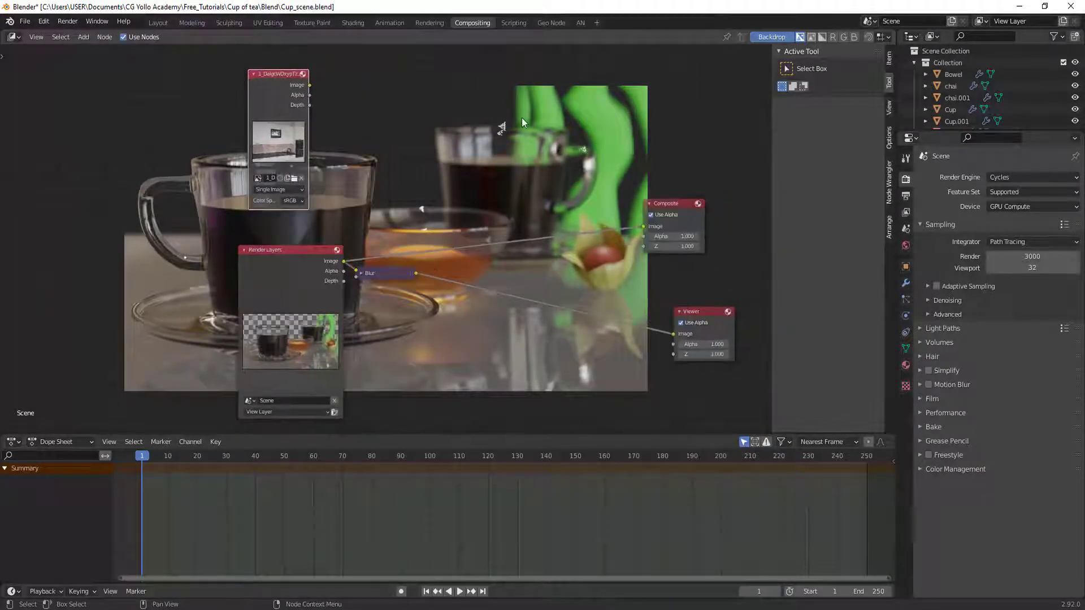
{"action": "key", "text": "shift+a"}
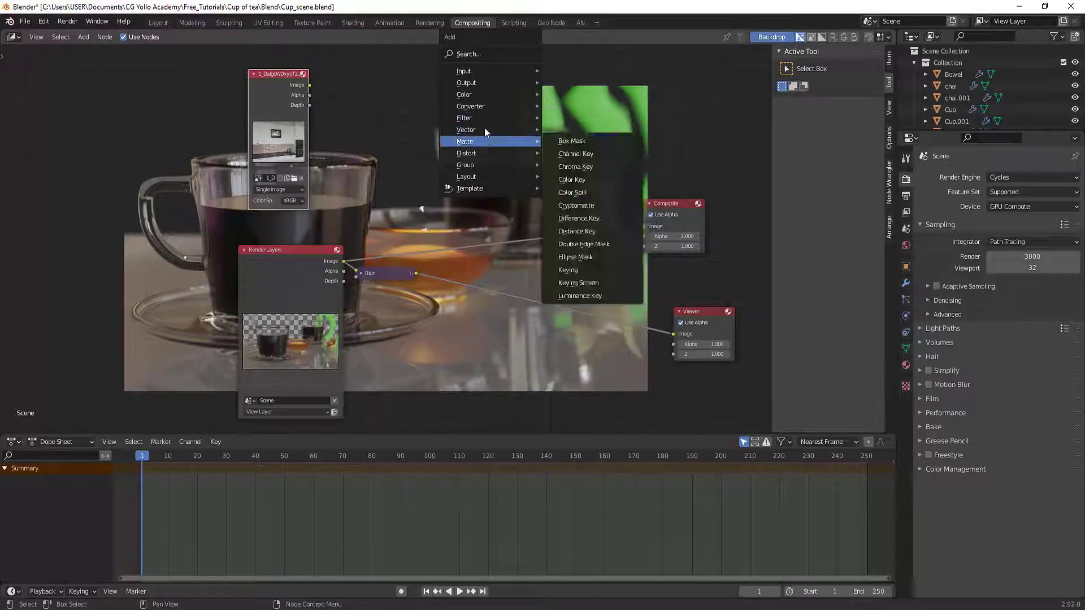
{"action": "mouse_move", "coordinate": [464, 94]}
{"action": "left_click", "coordinate": [588, 99]}
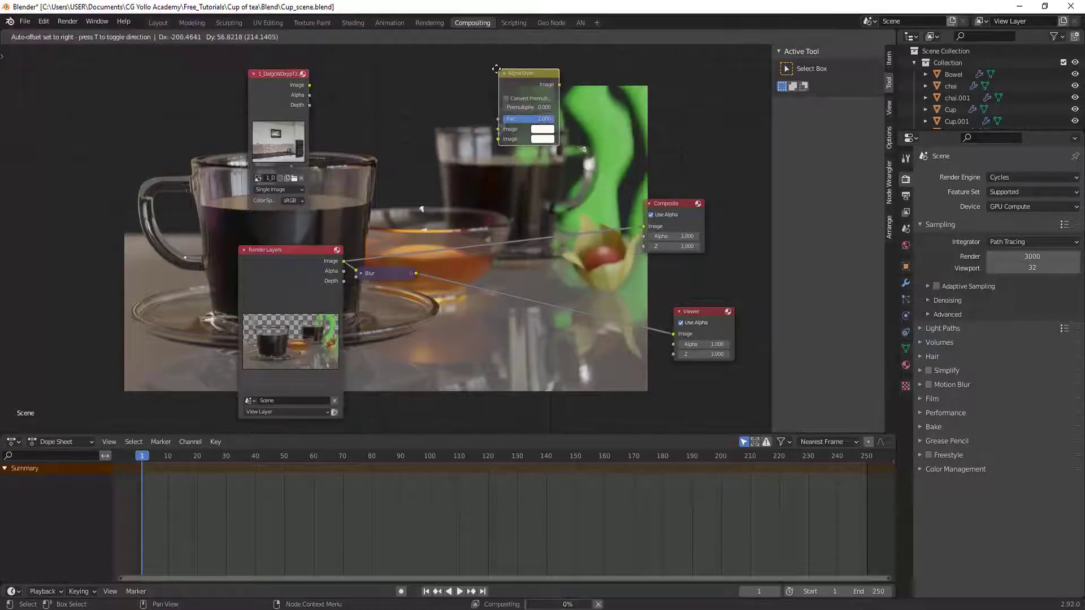
- Feed the kitchen photo and blurred render into Alpha Over, inserted before the Viewer
{"action": "left_click_drag", "start_coordinate": [309, 84], "coordinate": [499, 141]}
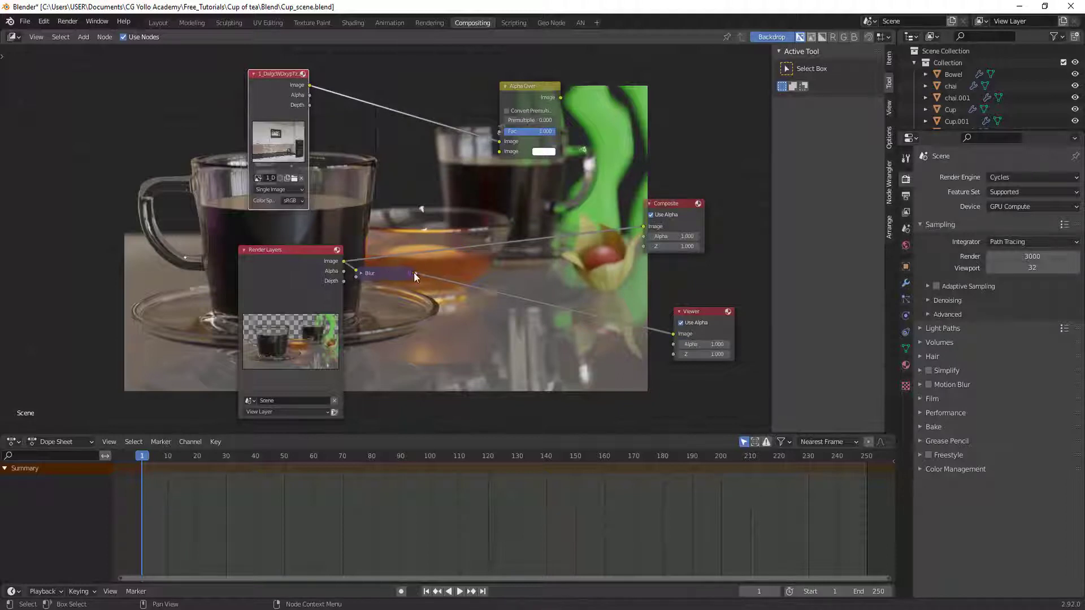
{"action": "left_click_drag", "start_coordinate": [415, 275], "coordinate": [410, 273]}
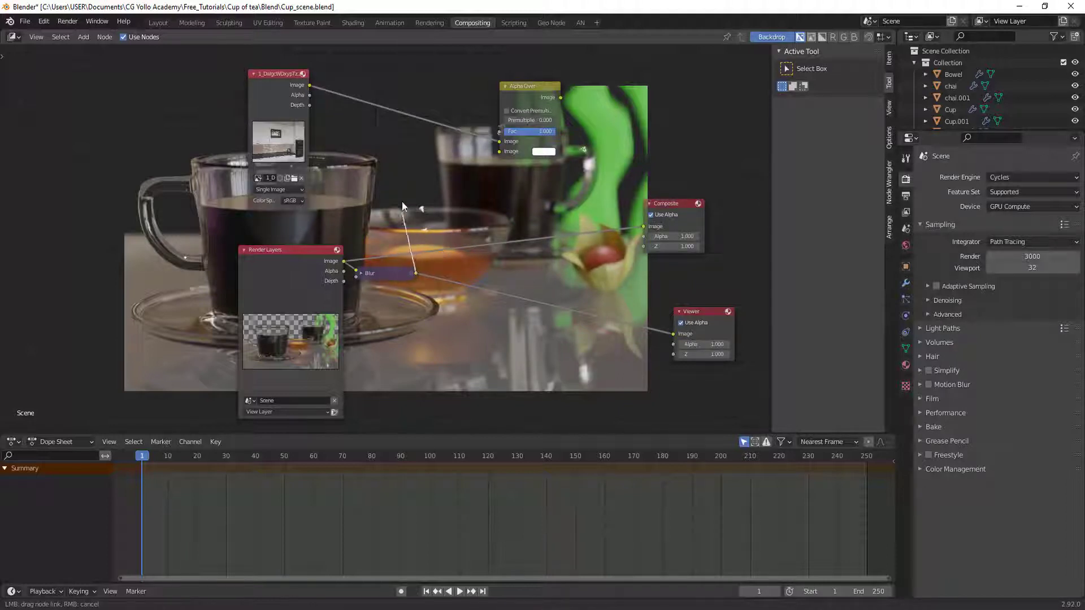
{"action": "left_click_drag", "start_coordinate": [439, 169], "coordinate": [503, 154]}
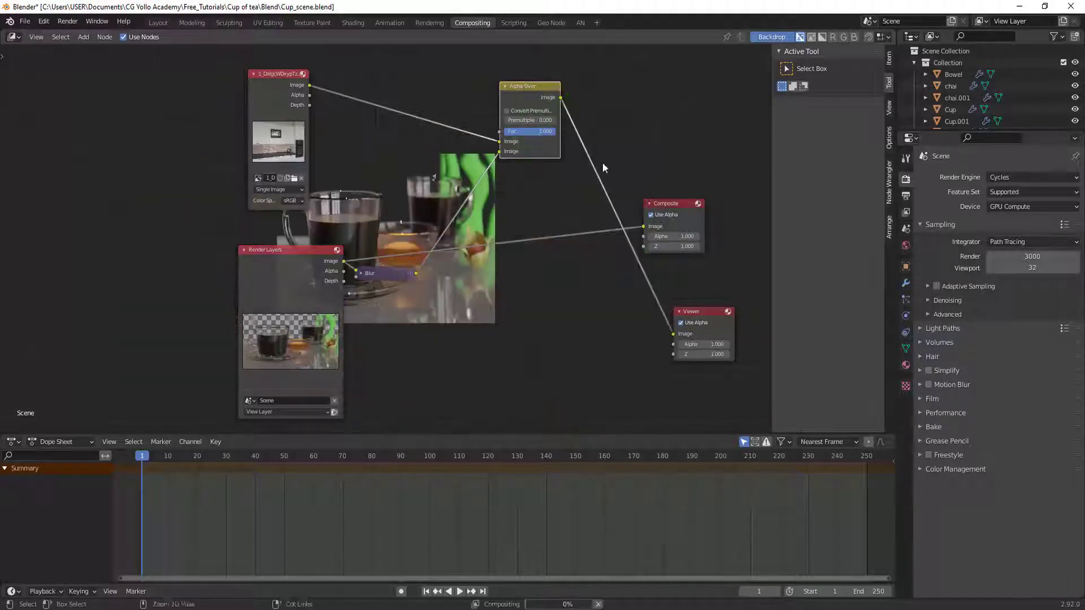
{"action": "mouse_move", "coordinate": [530, 86]}
{"action": "left_mouse_down"}
{"action": "mouse_move", "coordinate": [566, 198]}
{"action": "mouse_move", "coordinate": [568, 278]}
{"action": "left_mouse_up"}
- Show the kitchen photo alone in the compositor backdrop
{"action": "scroll", "coordinate": [547, 249], "scroll_direction": "up", "scroll_amount": 1}
{"action": "scroll", "coordinate": [542, 312], "scroll_direction": "up", "scroll_amount": 1}
{"action": "middle_click_drag", "start_coordinate": [542, 311], "coordinate": [529, 307]}
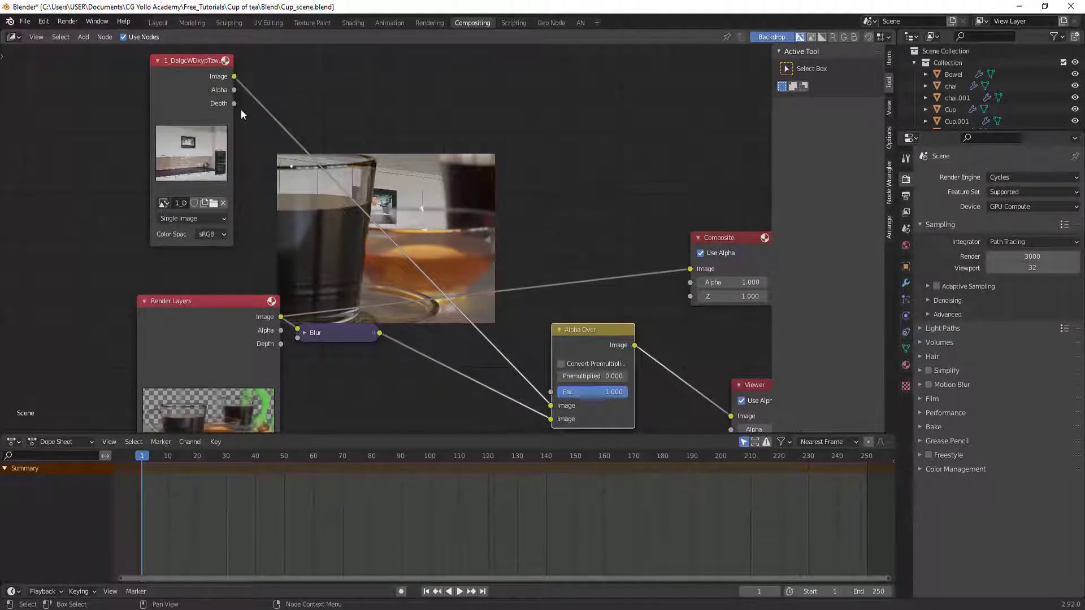
{"action": "left_click", "coordinate": [182, 84], "text": "ctrl+shift"}
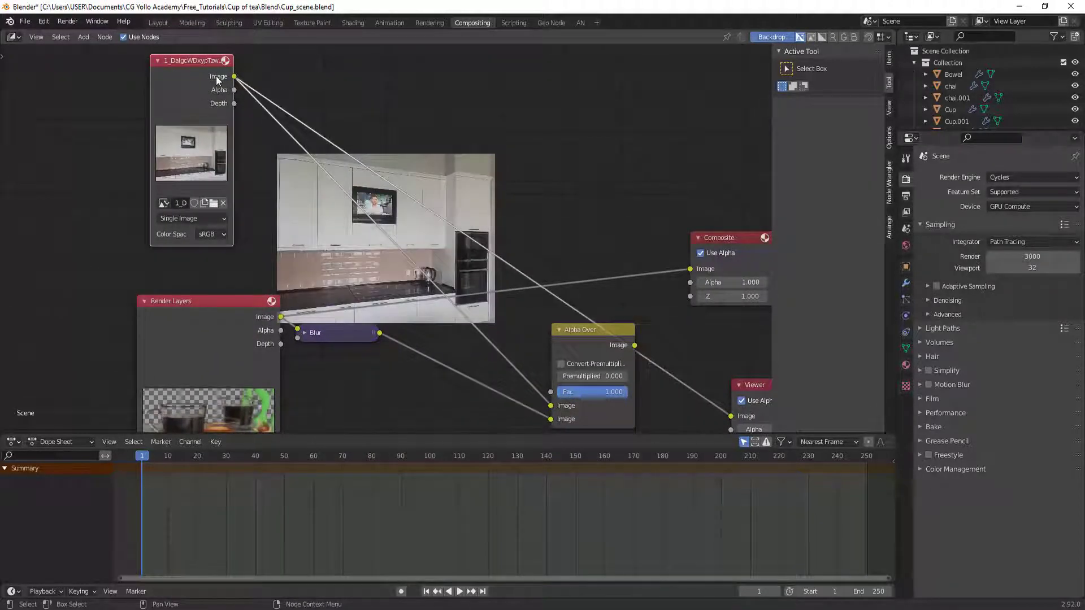
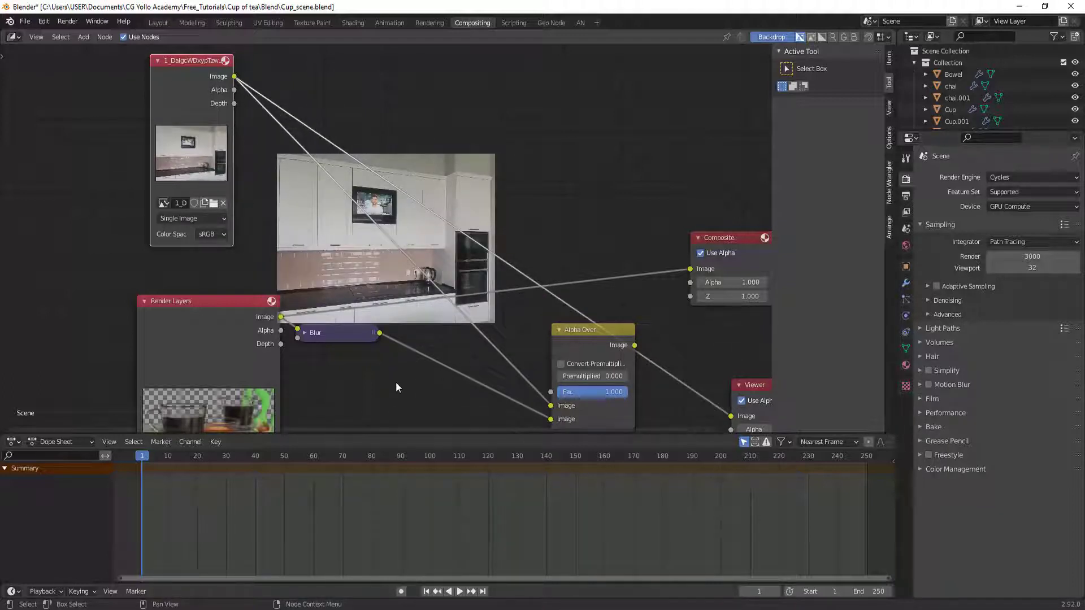
- Preview the cup render, then the kitchen photo, in the compositor backdrop and bring up the Add menu
{"action": "middle_click_drag", "start_coordinate": [396, 381], "coordinate": [394, 299]}
{"action": "left_click", "coordinate": [203, 241], "text": "ctrl+shift"}
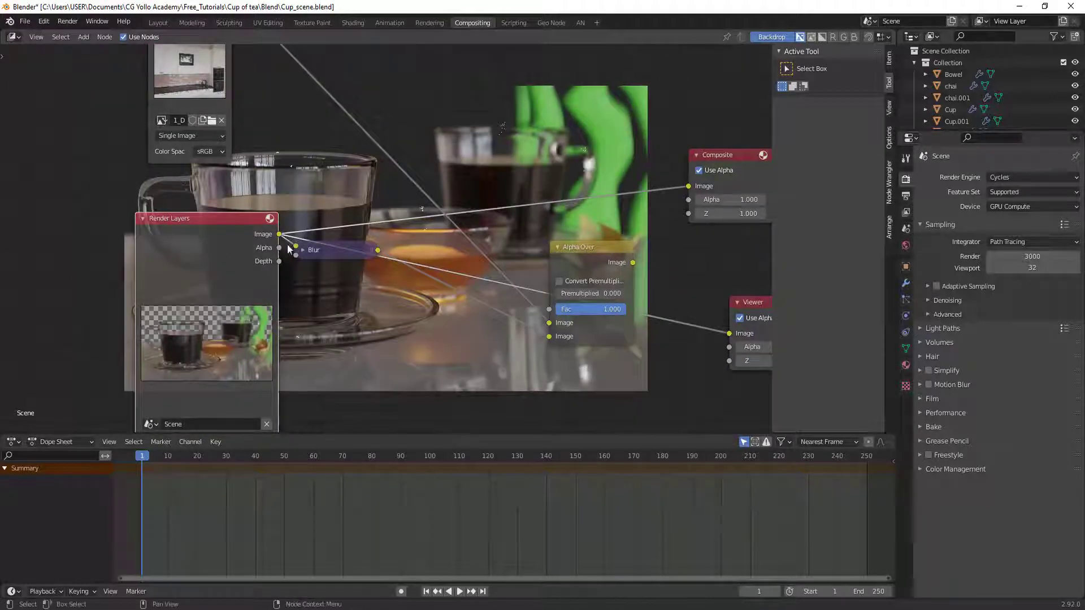
{"action": "middle_click_drag", "start_coordinate": [291, 245], "coordinate": [360, 348]}
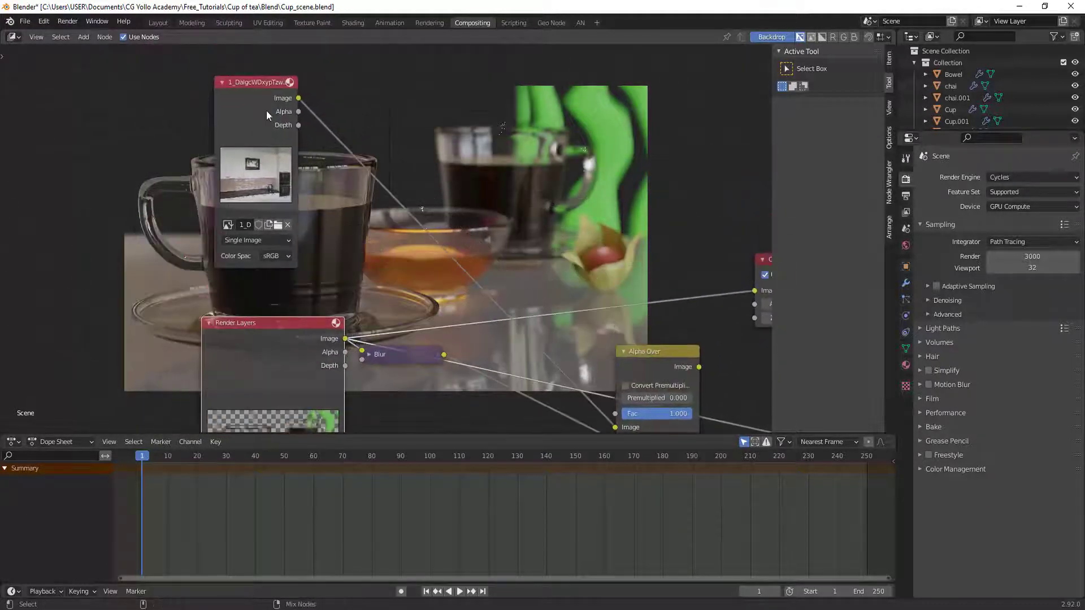
{"action": "left_click", "coordinate": [267, 108], "text": "ctrl+shift"}
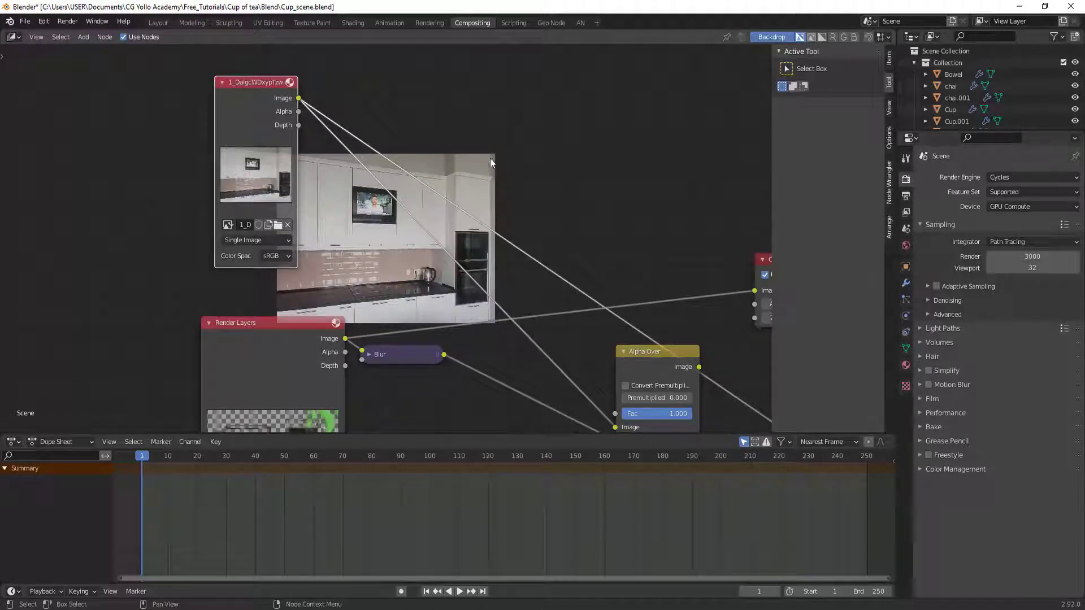
{"action": "key", "text": "shift+a"}
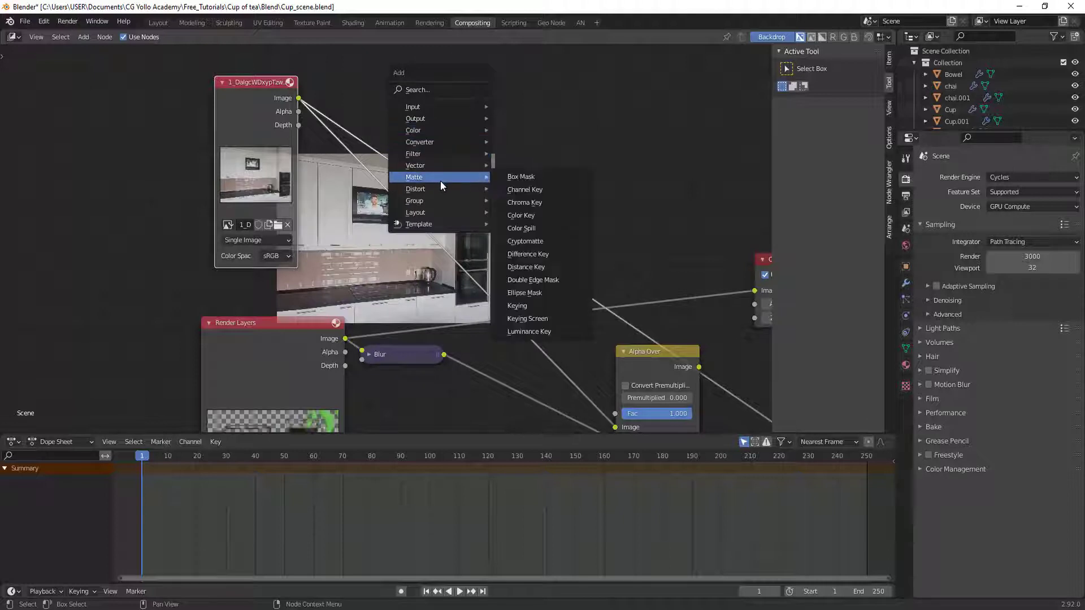
{"action": "mouse_move", "coordinate": [439, 189]}
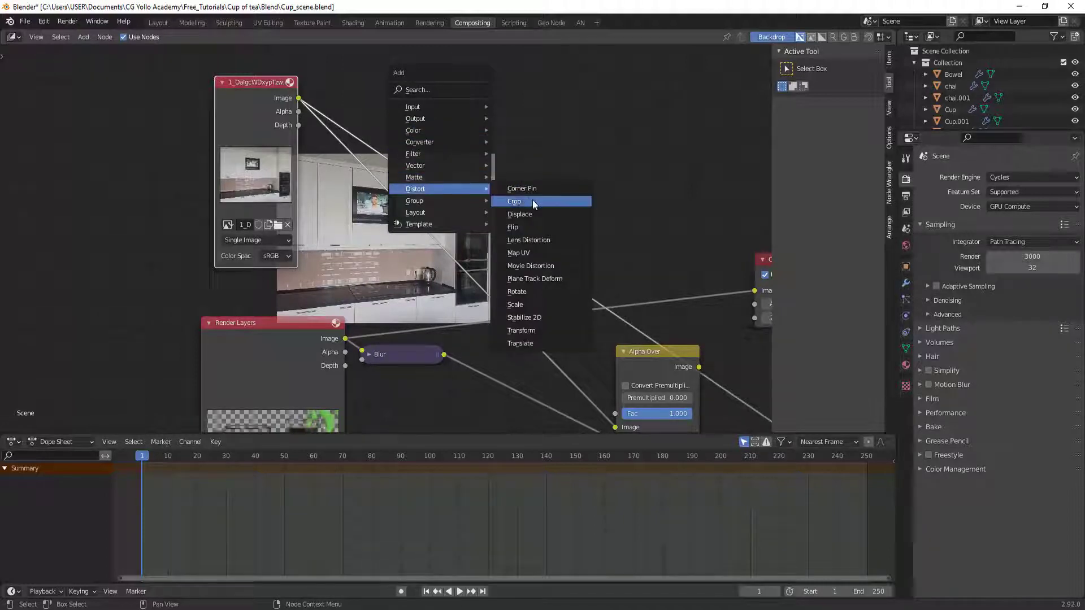
- Insert a Render Size Scale node on the kitchen photo's link, collapsed beside the photo node
{"action": "left_click", "coordinate": [524, 304]}
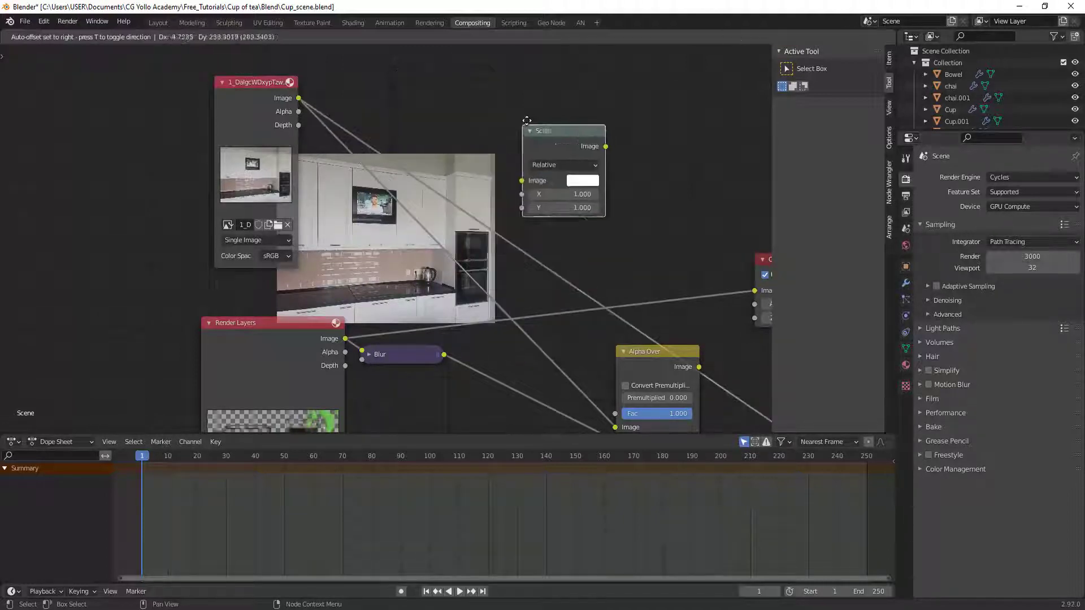
{"action": "left_click", "coordinate": [583, 151]}
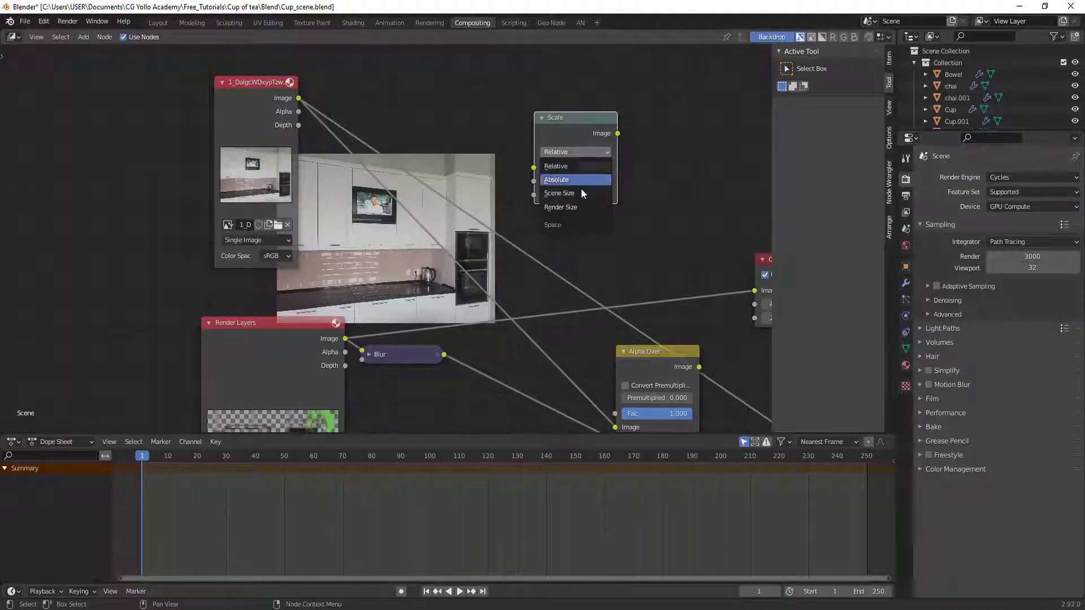
{"action": "left_click", "coordinate": [582, 205]}
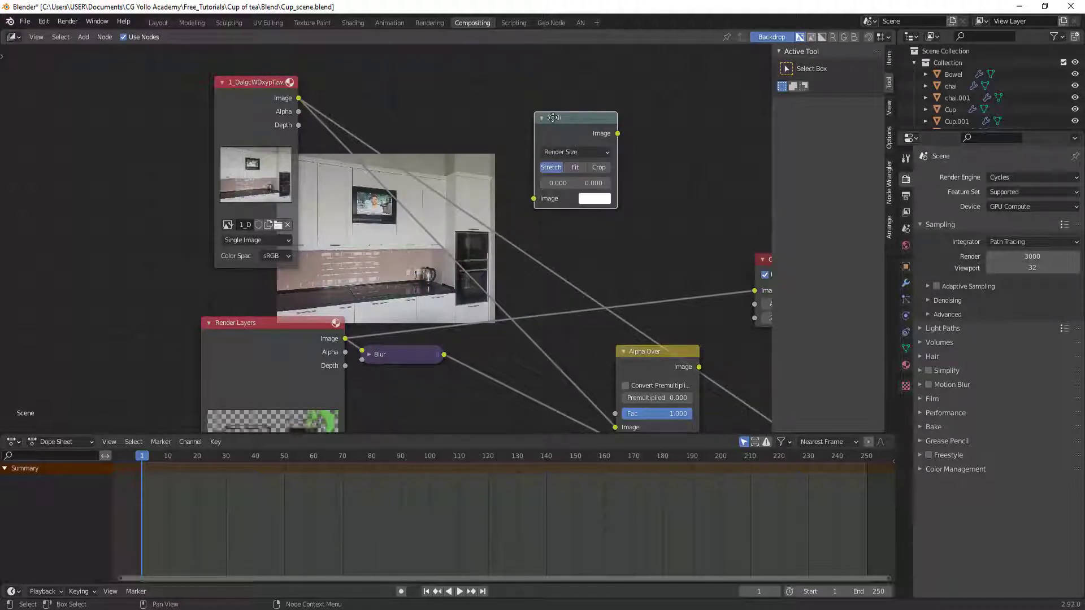
{"action": "mouse_move", "coordinate": [553, 117]}
{"action": "left_mouse_down"}
{"action": "mouse_move", "coordinate": [390, 149]}
{"action": "mouse_move", "coordinate": [374, 187]}
{"action": "mouse_move", "coordinate": [429, 95]}
{"action": "left_mouse_up"}
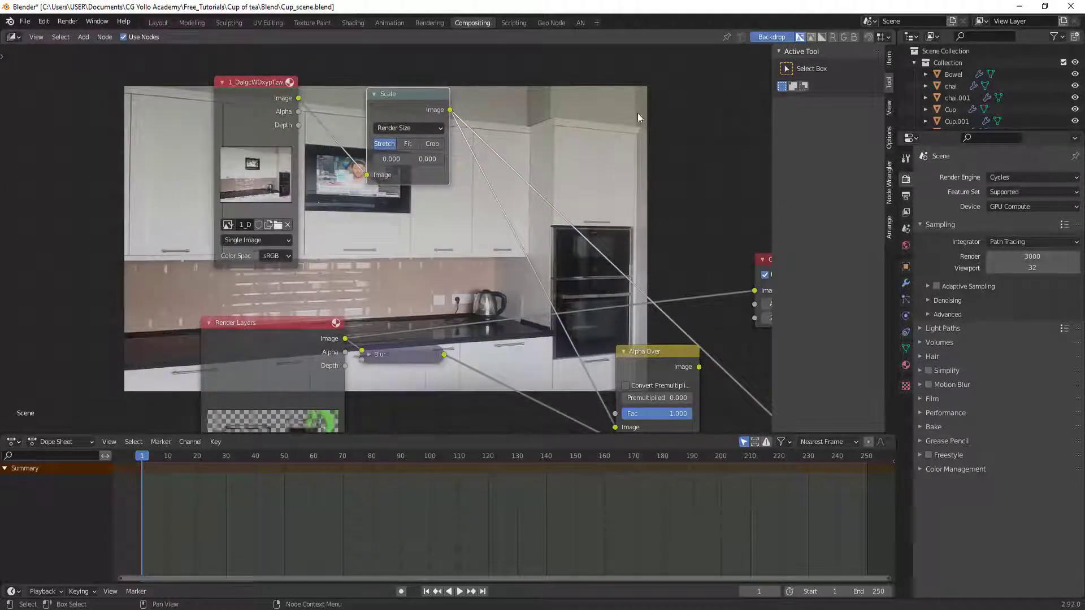
{"action": "left_click", "coordinate": [374, 93]}
{"action": "left_click_drag", "start_coordinate": [387, 96], "coordinate": [365, 111]}
{"action": "key", "text": "Home"}
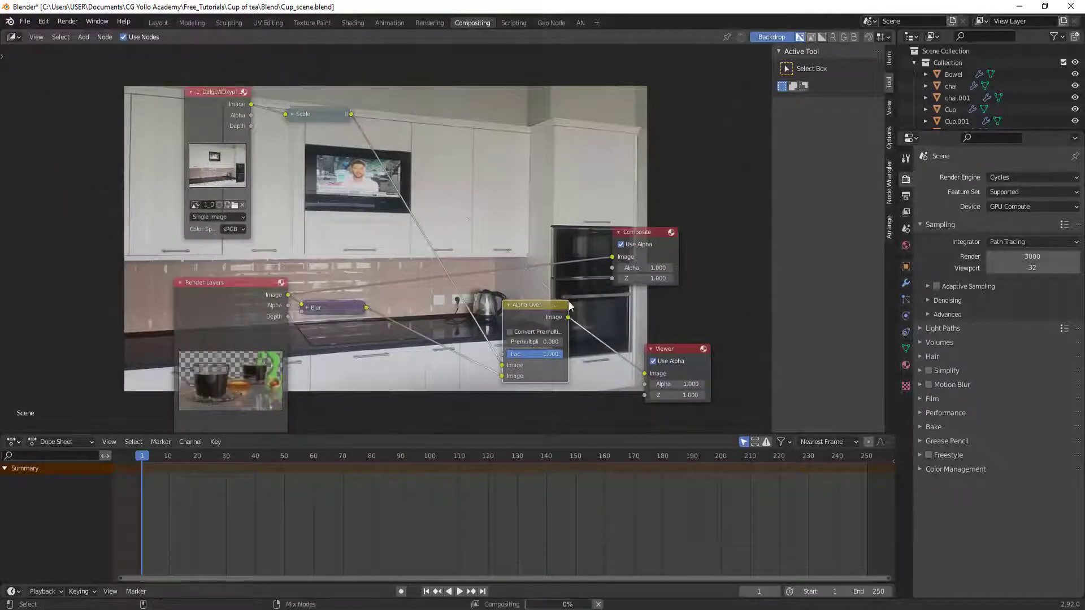
- Rearrange the Composite, Viewer and Alpha Over nodes, then disconnect and delete the Composite node
{"action": "left_click_drag", "start_coordinate": [623, 226], "coordinate": [700, 174]}
{"action": "left_click_drag", "start_coordinate": [649, 404], "coordinate": [750, 305]}
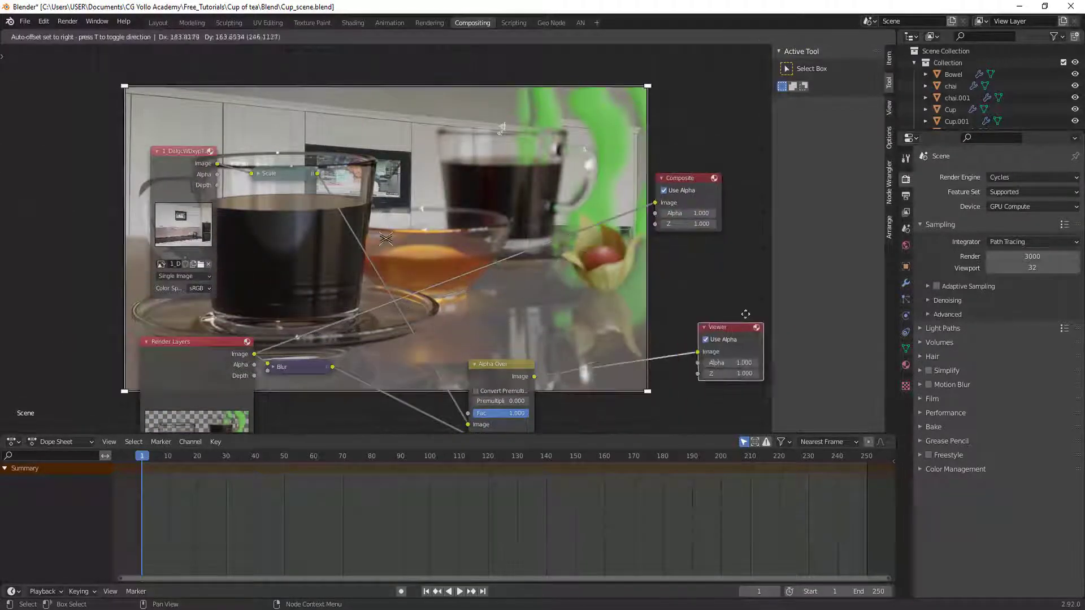
{"action": "left_click_drag", "start_coordinate": [492, 358], "coordinate": [586, 296]}
{"action": "scroll", "coordinate": [576, 266], "scroll_direction": "down", "scroll_amount": 2}
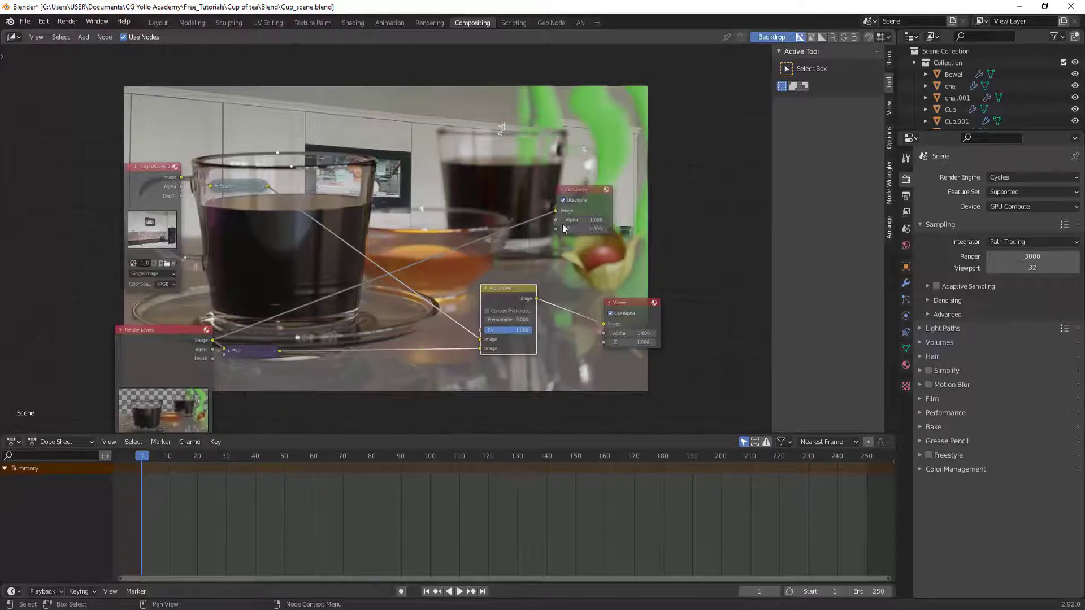
{"action": "left_click_drag", "start_coordinate": [555, 212], "coordinate": [656, 157]}
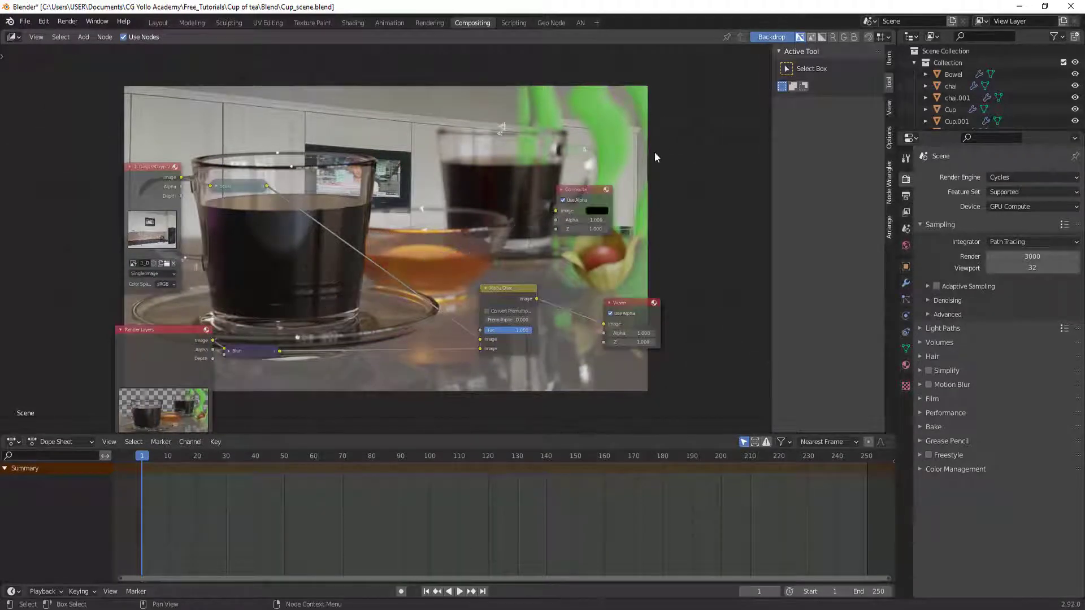
{"action": "mouse_move", "coordinate": [564, 199]}
{"action": "left_mouse_down"}
{"action": "mouse_move", "coordinate": [690, 121]}
{"action": "mouse_move", "coordinate": [714, 88]}
{"action": "left_mouse_up"}
{"action": "key", "text": "Delete"}
- Reposition Alpha Over, select the Scale node and duplicate the existing Blur node
{"action": "middle_click_drag", "start_coordinate": [504, 297], "coordinate": [621, 288]}
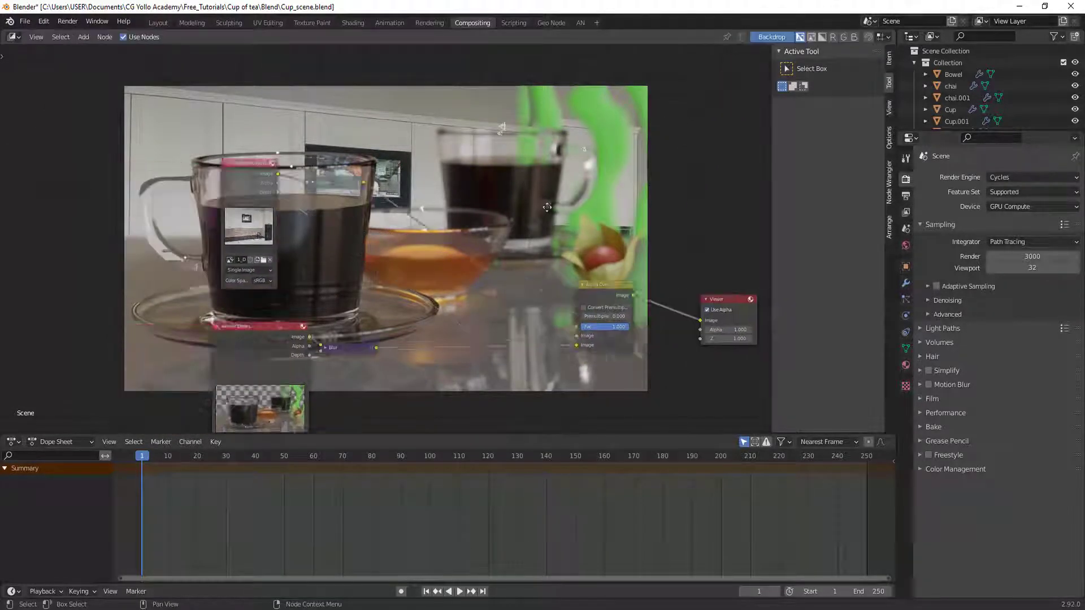
{"action": "left_click_drag", "start_coordinate": [620, 289], "coordinate": [576, 223]}
{"action": "scroll", "coordinate": [475, 269], "scroll_direction": "up", "scroll_amount": 2}
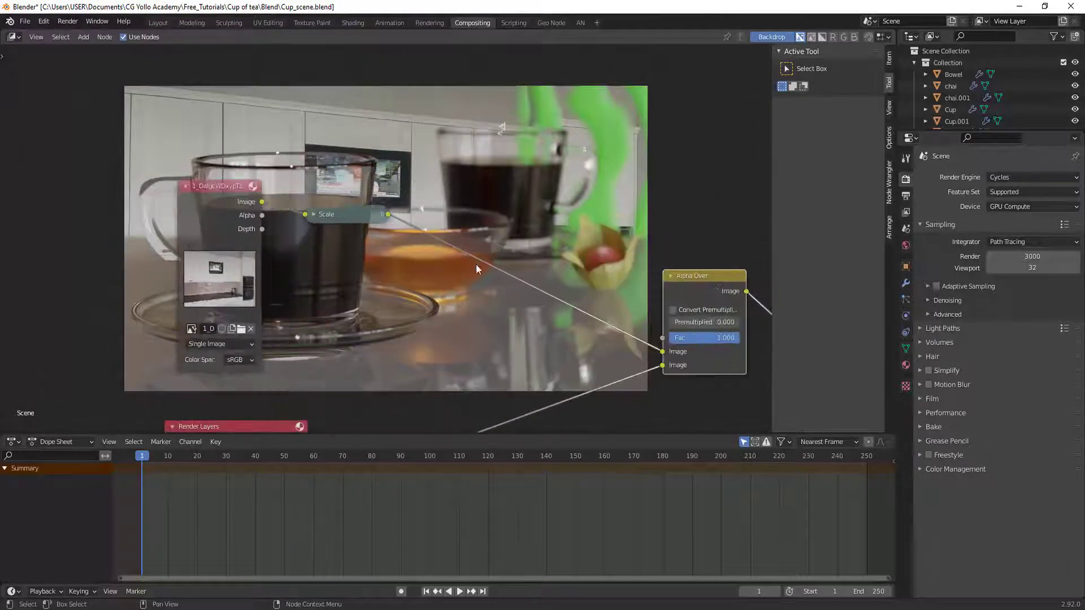
{"action": "left_click", "coordinate": [337, 215]}
{"action": "scroll", "coordinate": [429, 262], "scroll_direction": "down", "scroll_amount": 1}
{"action": "middle_click_drag", "start_coordinate": [428, 262], "coordinate": [398, 236]}
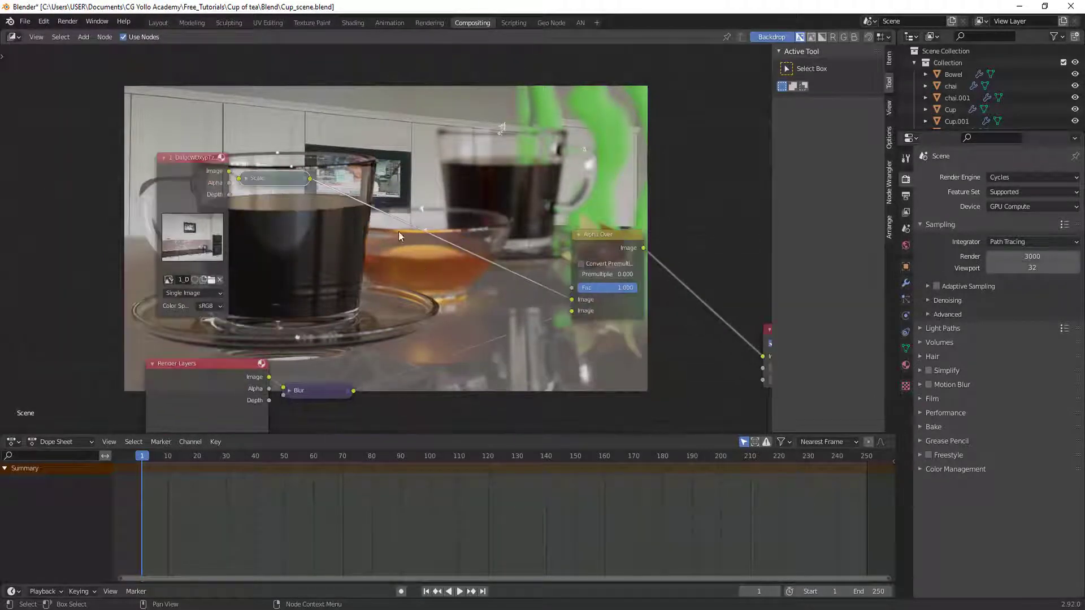
{"action": "left_click", "coordinate": [308, 394]}
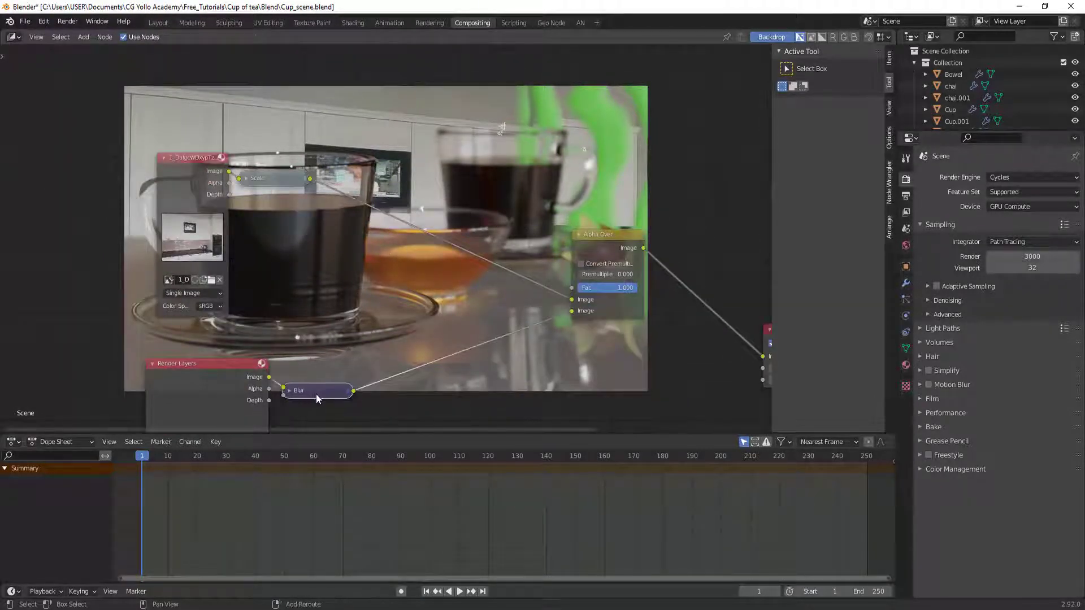
{"action": "key", "text": "shift+d"}
- Drop the Blur copy onto the Scale→Alpha Over link and expand it to show settings
{"action": "left_click", "coordinate": [407, 225]}
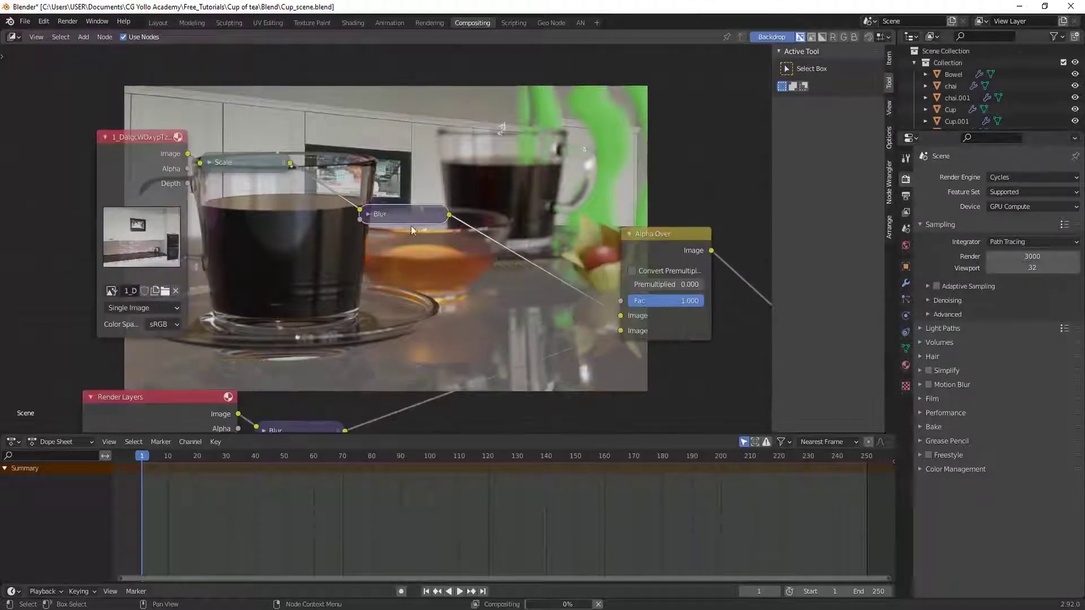
{"action": "key", "text": "h"}
{"action": "scroll", "coordinate": [405, 202], "scroll_direction": "up", "scroll_amount": 2}
{"action": "left_click_drag", "start_coordinate": [405, 202], "coordinate": [356, 195]}
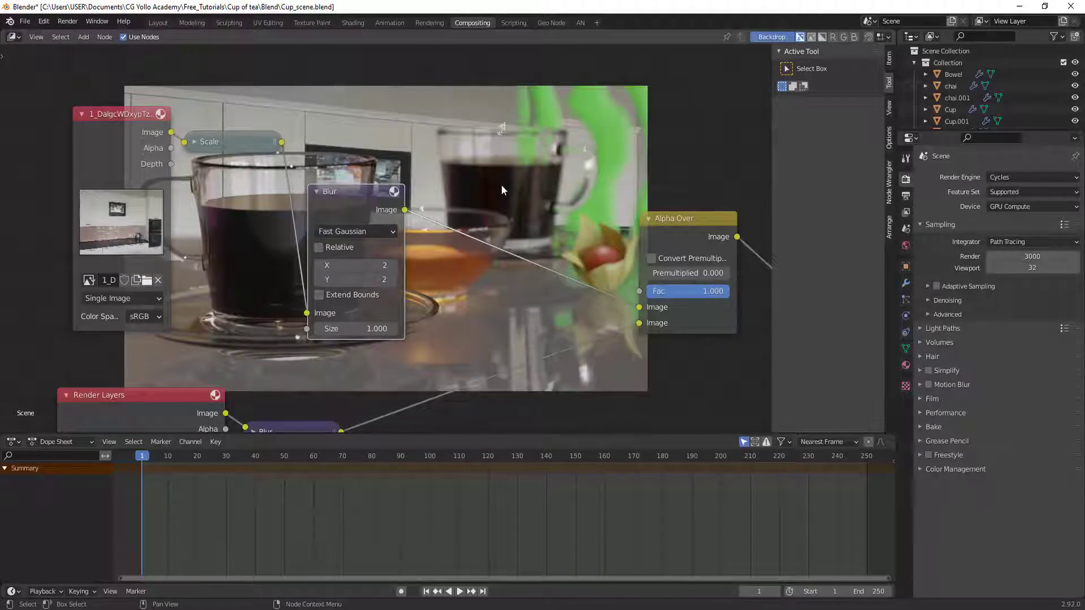
- Set the new Blur to Relative, Y aspect correction, 2% X and 2% Y, then collapse it
{"action": "left_click", "coordinate": [320, 249]}
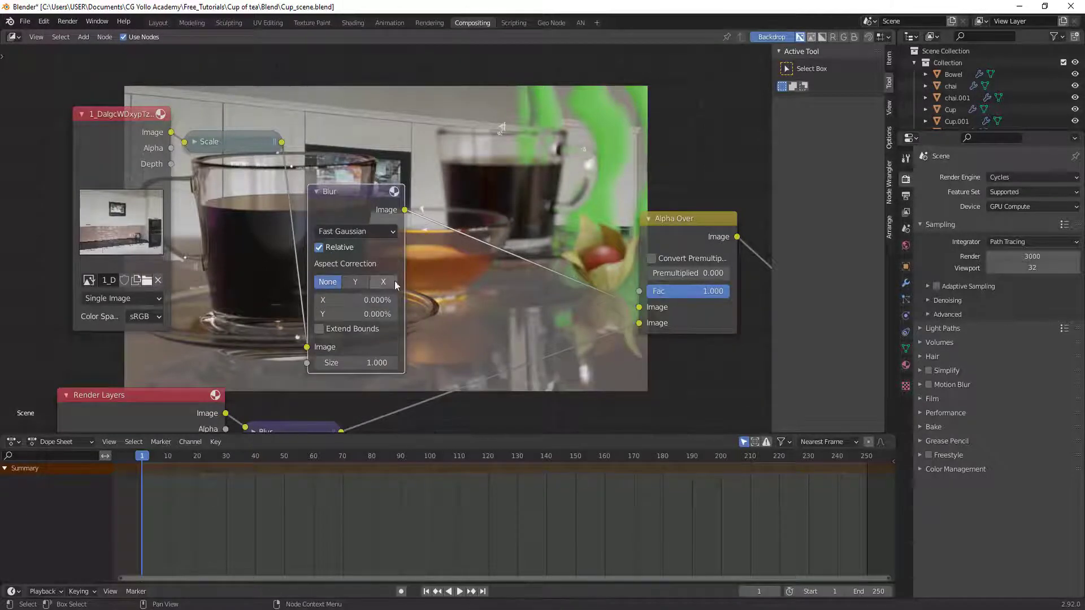
{"action": "middle_click_drag", "start_coordinate": [378, 289], "coordinate": [365, 255]}
{"action": "left_click", "coordinate": [342, 249]}
{"action": "left_click", "coordinate": [346, 266]}
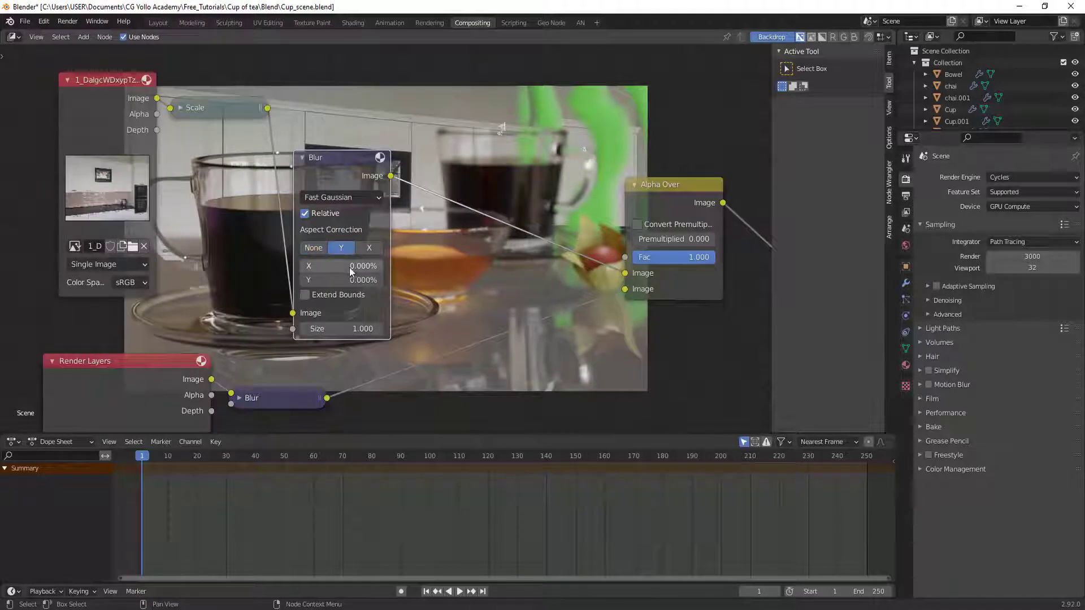
{"action": "type", "text": "2"}
{"action": "key", "text": "Tab"}
{"action": "type", "text": "2"}
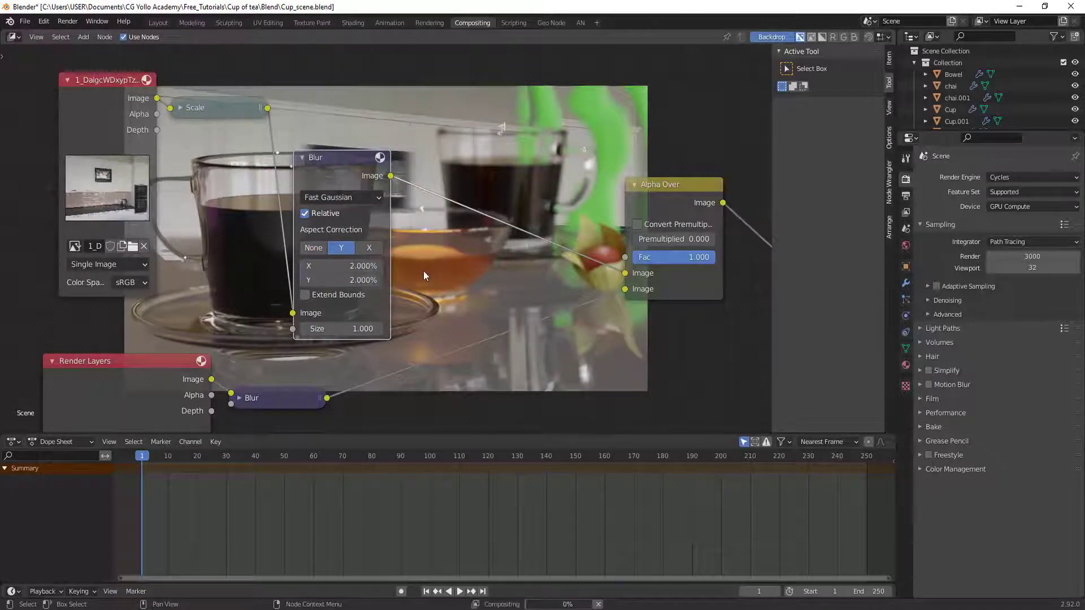
{"action": "key", "text": "Return"}
{"action": "mouse_move", "coordinate": [463, 236]}
{"action": "middle_mouse_down"}
{"action": "mouse_move", "coordinate": [431, 350]}
{"action": "mouse_move", "coordinate": [438, 268]}
{"action": "mouse_move", "coordinate": [223, 261]}
{"action": "mouse_move", "coordinate": [392, 390]}
{"action": "mouse_move", "coordinate": [447, 314]}
{"action": "middle_mouse_up"}
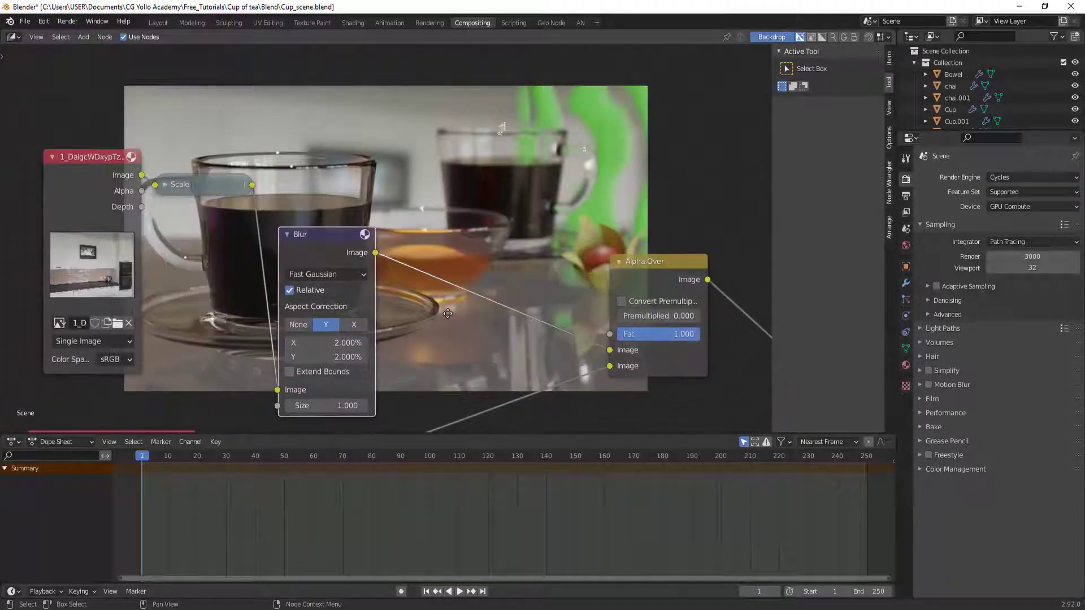
{"action": "left_click", "coordinate": [289, 235]}
- Collapse the new Blur node and tidy the Blur and Alpha Over node positions
{"action": "left_click", "coordinate": [290, 238]}
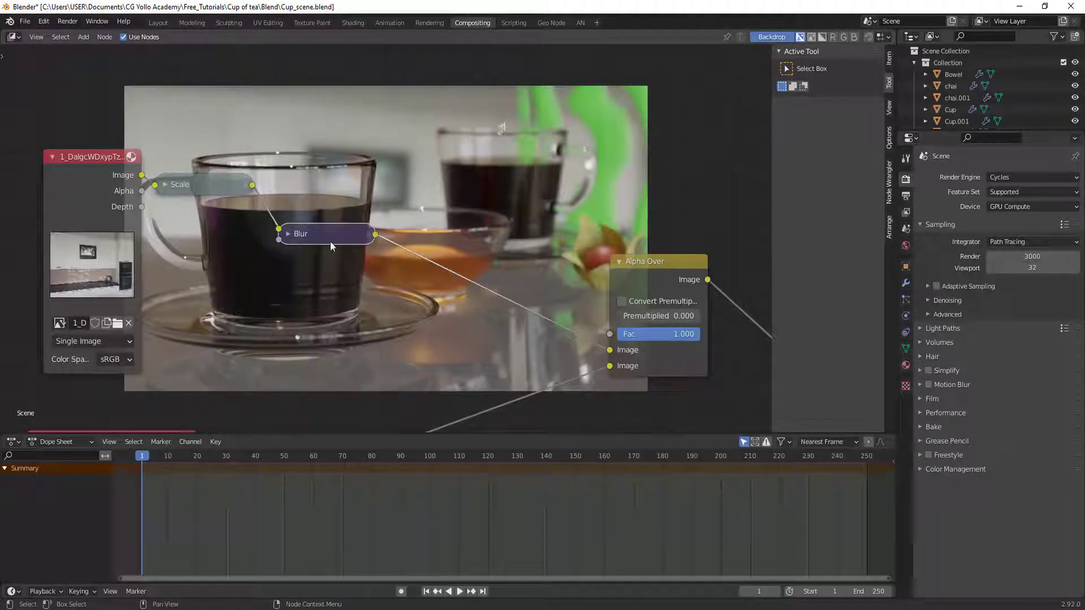
{"action": "key", "text": "Home"}
{"action": "mouse_move", "coordinate": [521, 206]}
{"action": "left_mouse_down"}
{"action": "mouse_move", "coordinate": [474, 202]}
{"action": "mouse_move", "coordinate": [541, 236]}
{"action": "left_mouse_up"}
{"action": "scroll", "coordinate": [541, 237], "scroll_direction": "down", "scroll_amount": 1}
{"action": "scroll", "coordinate": [516, 229], "scroll_direction": "up", "scroll_amount": 1}
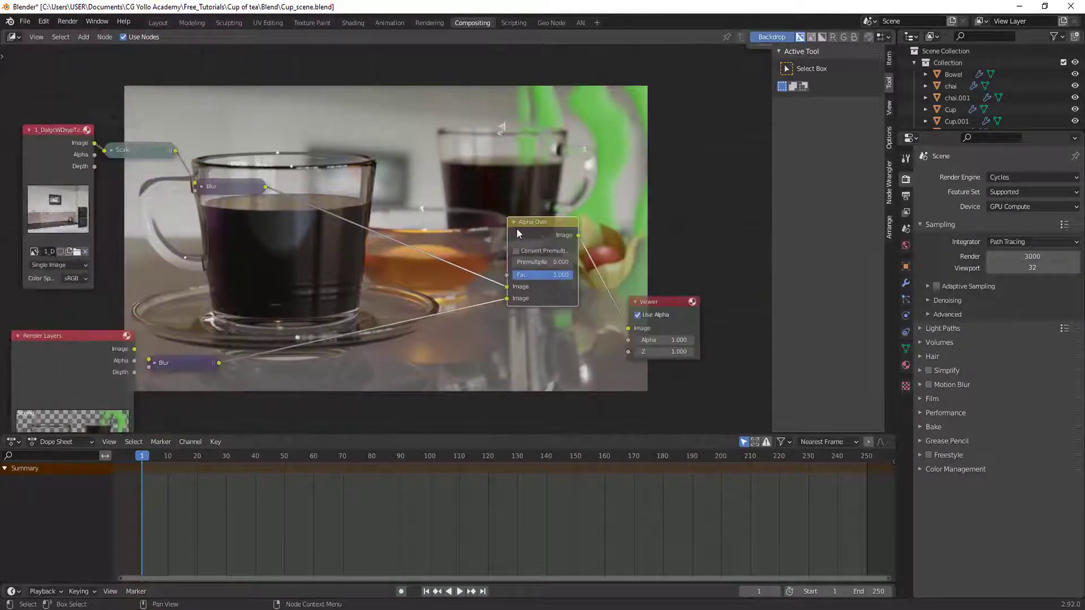
{"action": "scroll", "coordinate": [516, 228], "scroll_direction": "up", "scroll_amount": 2, "text": "ctrl"}
{"action": "scroll", "coordinate": [512, 236], "scroll_direction": "up", "scroll_amount": 1, "text": "ctrl"}
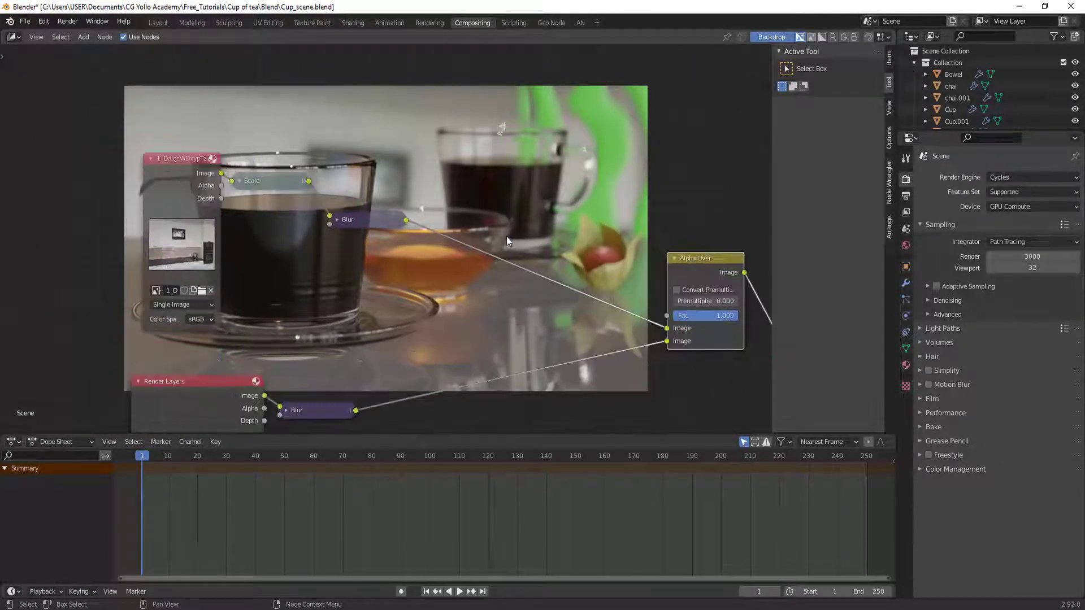
{"action": "left_click_drag", "start_coordinate": [369, 215], "coordinate": [354, 195]}
{"action": "scroll", "coordinate": [387, 213], "scroll_direction": "up", "scroll_amount": 1}
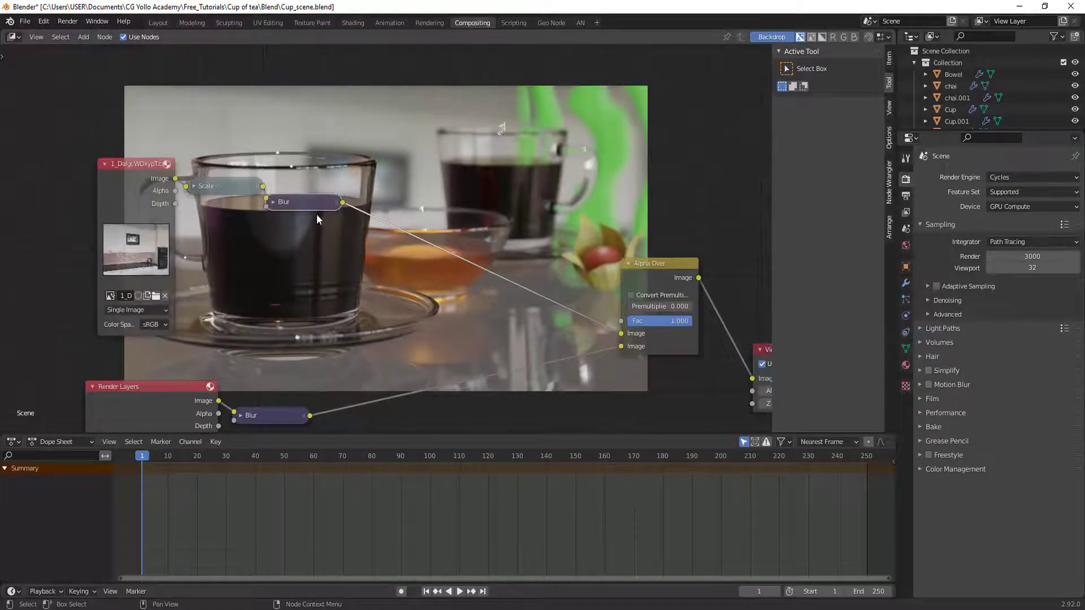
{"action": "middle_click_drag", "start_coordinate": [485, 204], "coordinate": [449, 199]}
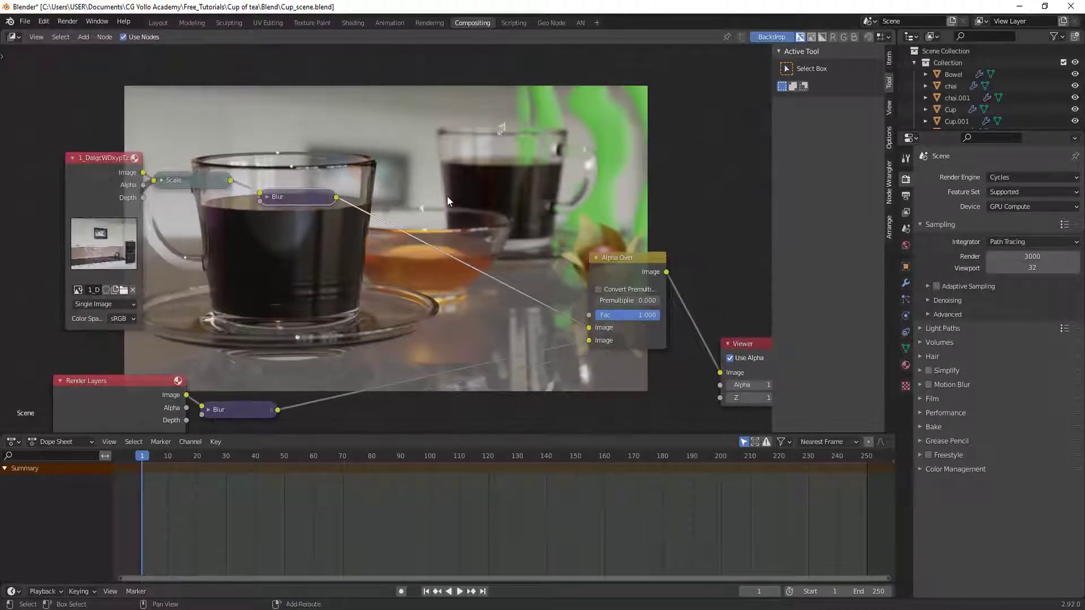
- Insert an RGB Curves node on the Blur→Alpha Over link and add a point to its green curve
{"action": "key", "text": "shift+a"}
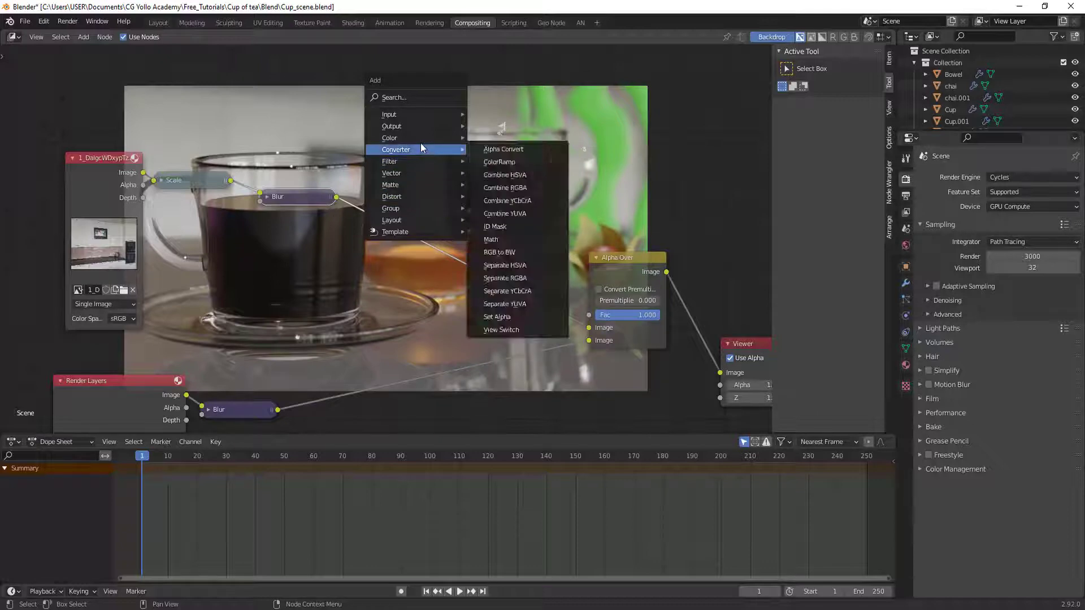
{"action": "mouse_move", "coordinate": [414, 137]}
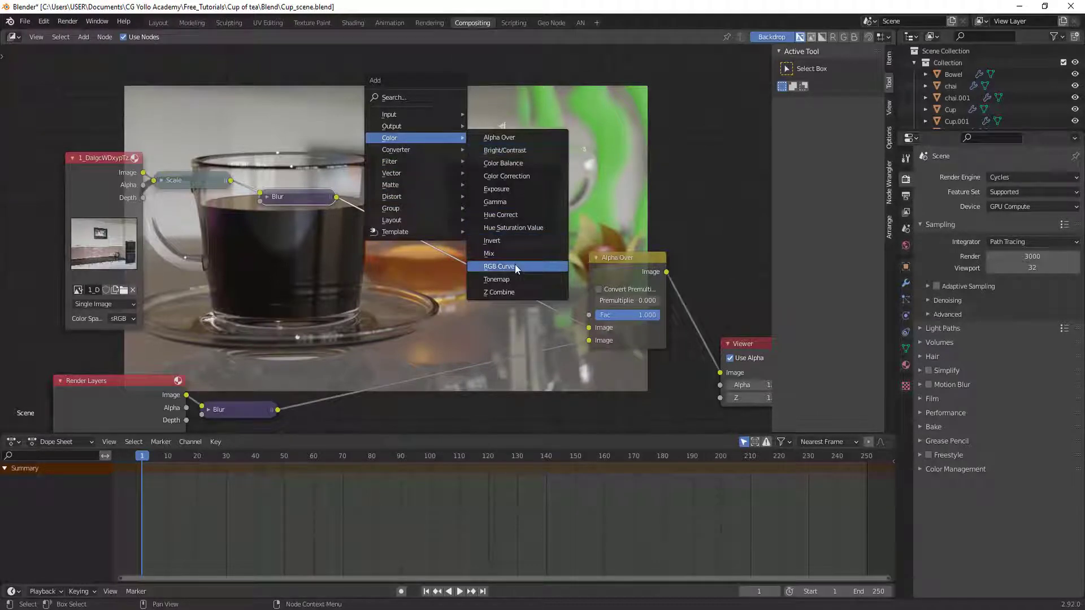
{"action": "left_click", "coordinate": [515, 269]}
{"action": "left_click", "coordinate": [412, 173]}
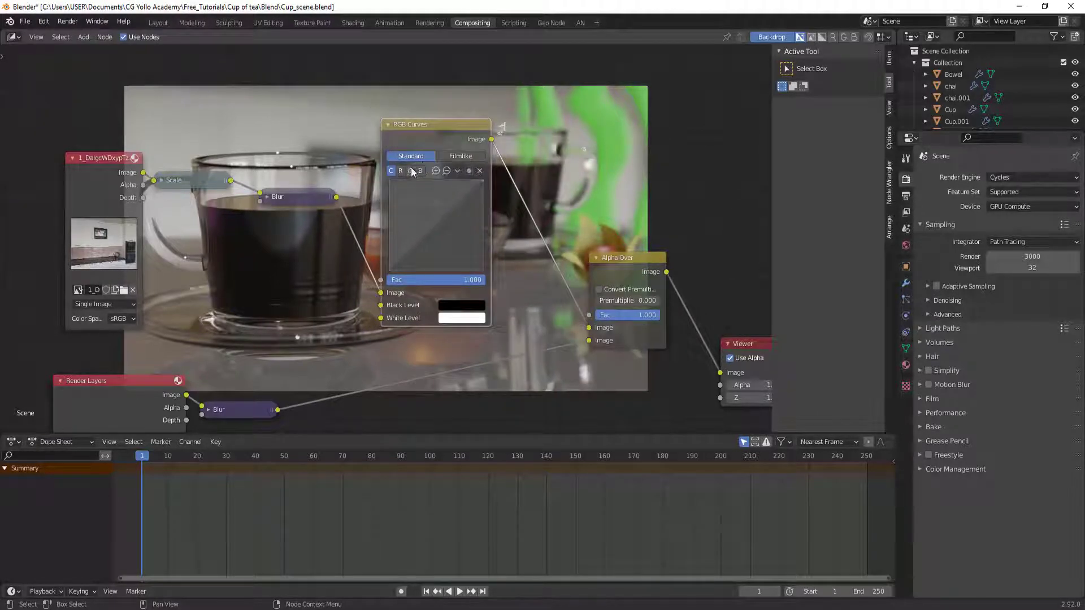
{"action": "left_click", "coordinate": [413, 175]}
{"action": "middle_click_drag", "start_coordinate": [412, 175], "coordinate": [494, 209]}
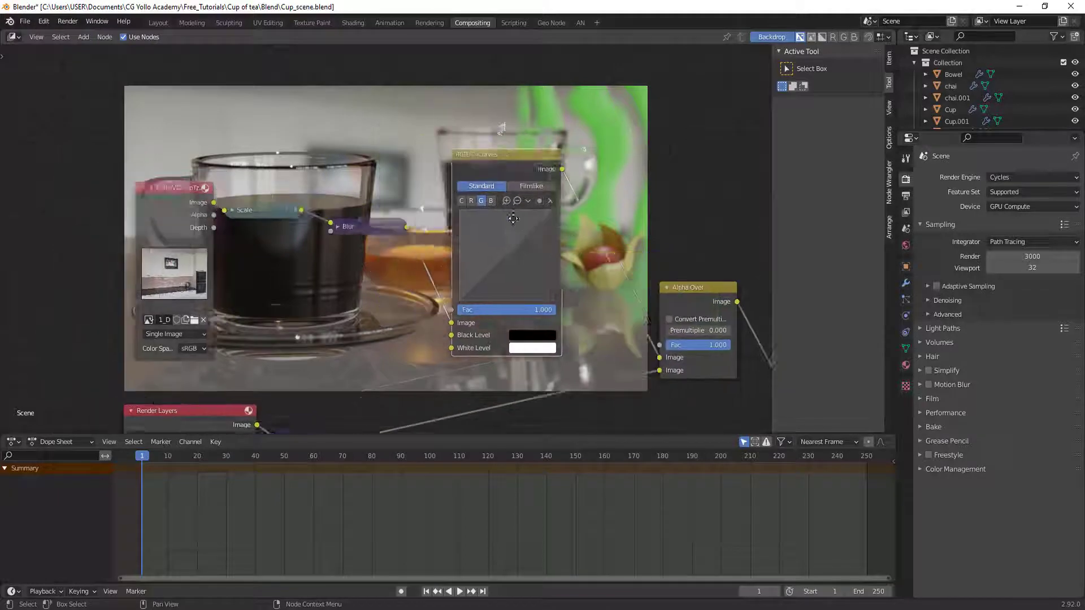
{"action": "left_click", "coordinate": [516, 258]}
- Move the Viewer far right and Alpha Over left to open a gap between them
{"action": "left_click_drag", "start_coordinate": [514, 258], "coordinate": [515, 257]}
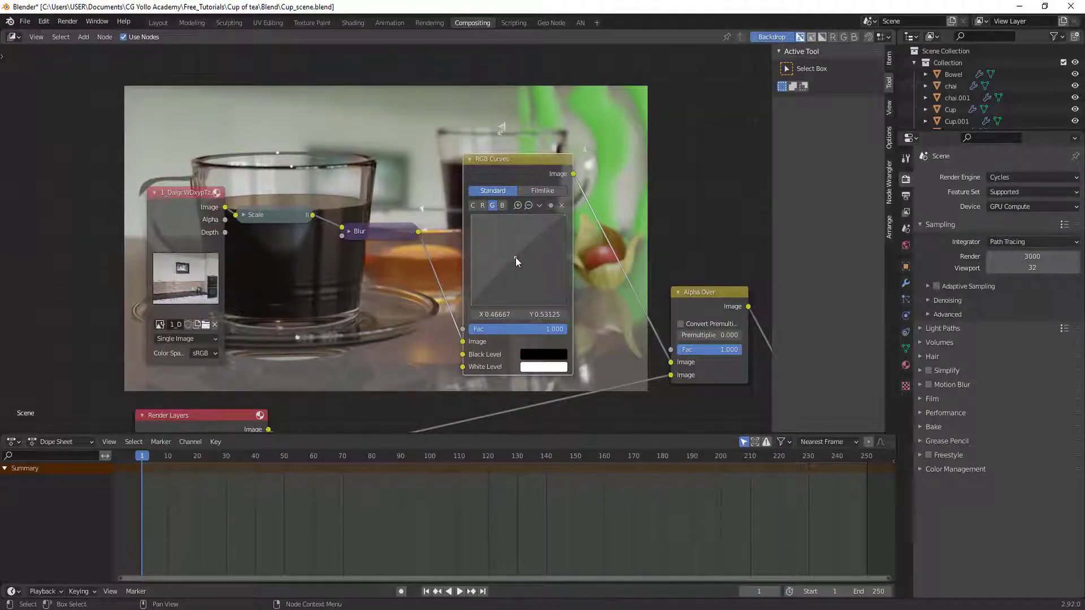
{"action": "key", "text": "Home"}
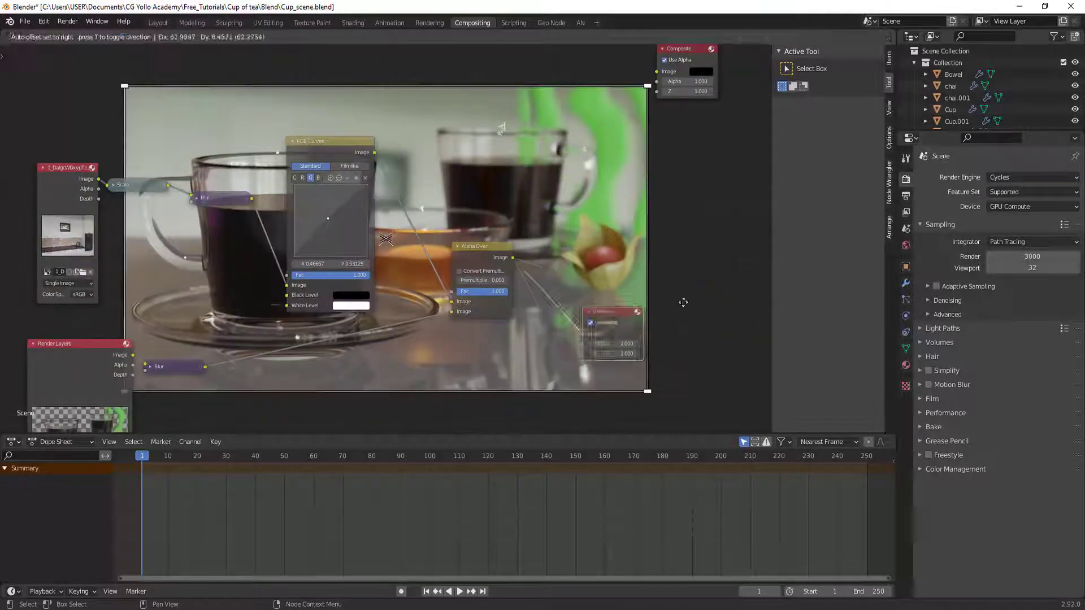
{"action": "left_click_drag", "start_coordinate": [604, 313], "coordinate": [724, 286]}
{"action": "left_click_drag", "start_coordinate": [495, 247], "coordinate": [585, 255]}
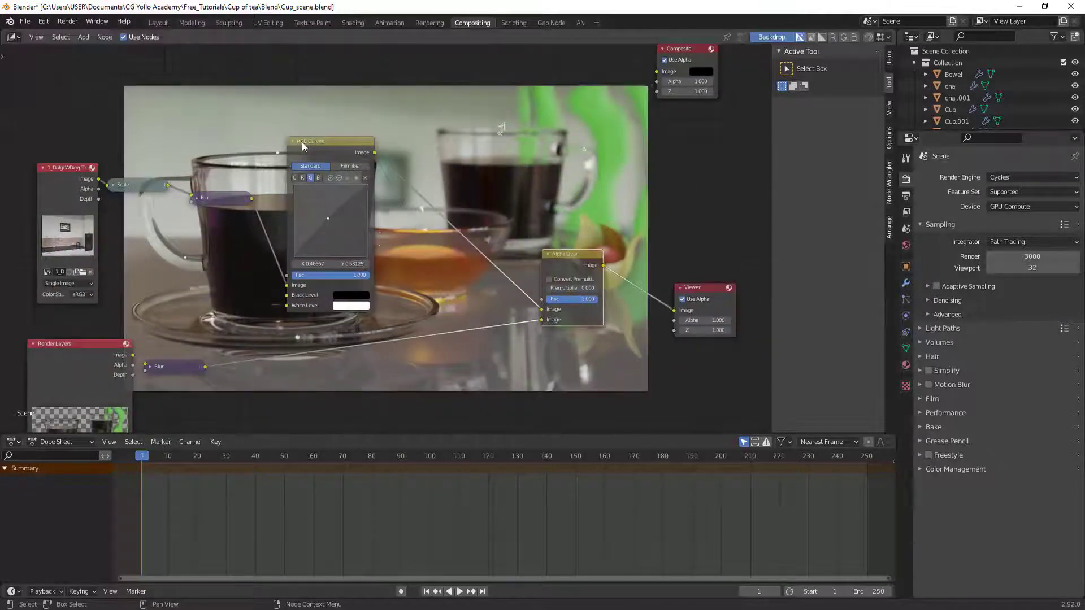
{"action": "middle_click_drag", "start_coordinate": [574, 255], "coordinate": [535, 184]}
{"action": "left_click_drag", "start_coordinate": [535, 185], "coordinate": [554, 187]}
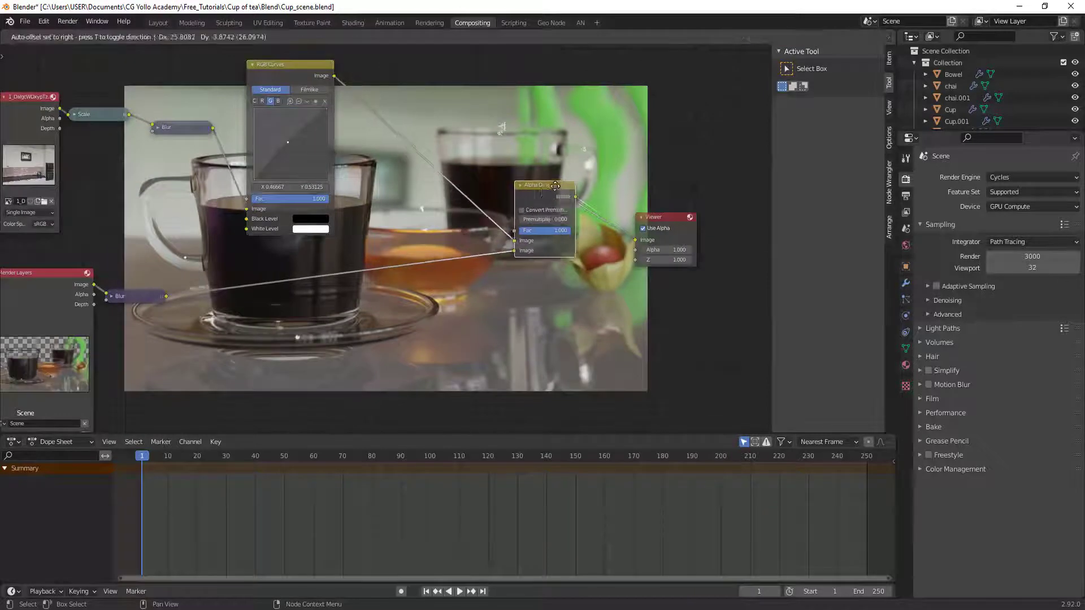
{"action": "mouse_move", "coordinate": [471, 212]}
{"action": "middle_mouse_down"}
{"action": "mouse_move", "coordinate": [460, 176]}
{"action": "mouse_move", "coordinate": [533, 195]}
{"action": "middle_mouse_up"}
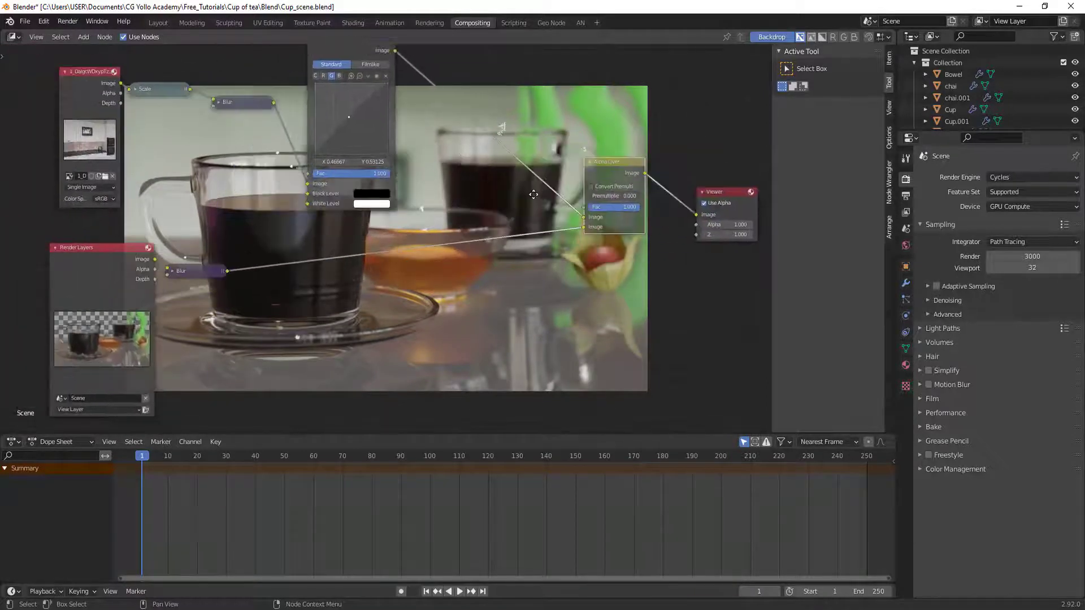
{"action": "middle_click_drag", "start_coordinate": [732, 198], "coordinate": [489, 278]}
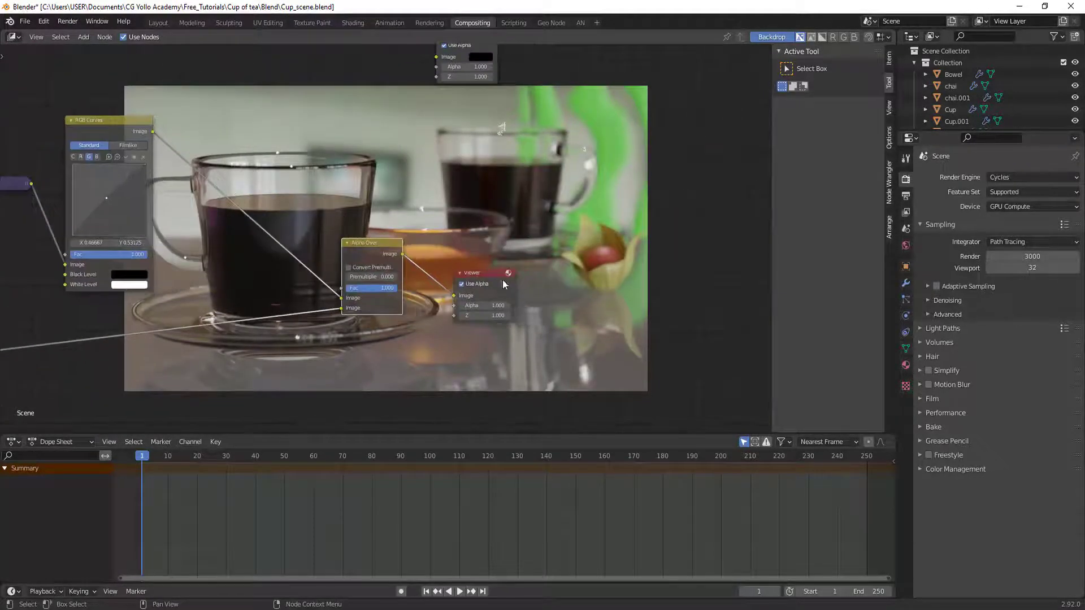
{"action": "left_click_drag", "start_coordinate": [483, 274], "coordinate": [678, 245]}
{"action": "left_click_drag", "start_coordinate": [354, 242], "coordinate": [320, 232]}
- Add a Color Balance node after Alpha Over and tint its Lift toward lavender blue
{"action": "key", "text": "shift+a"}
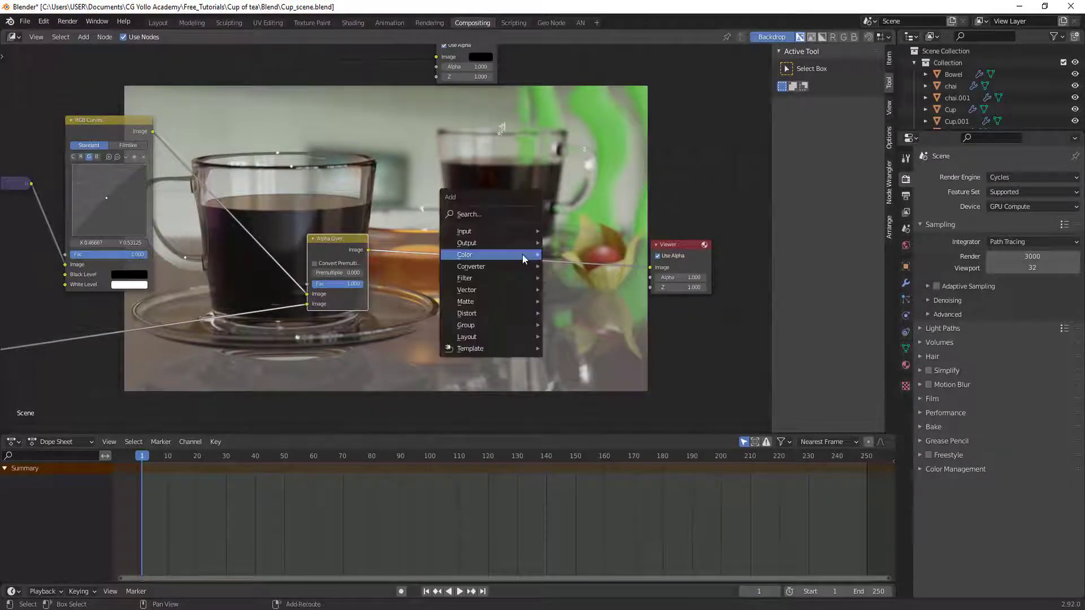
{"action": "left_click", "coordinate": [589, 279]}
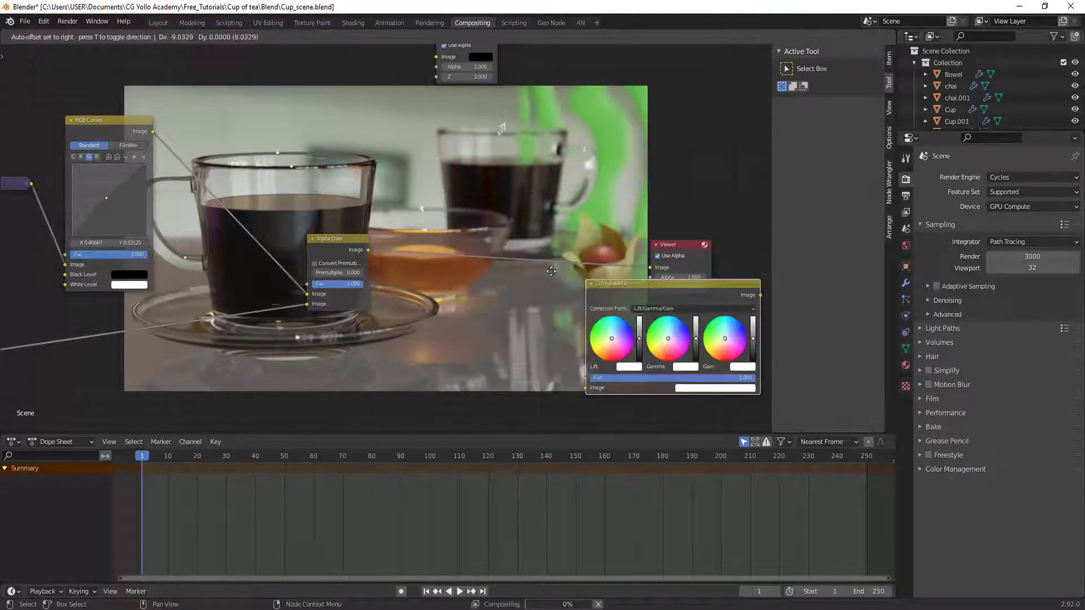
{"action": "scroll", "coordinate": [551, 305], "scroll_direction": "up", "scroll_amount": 3}
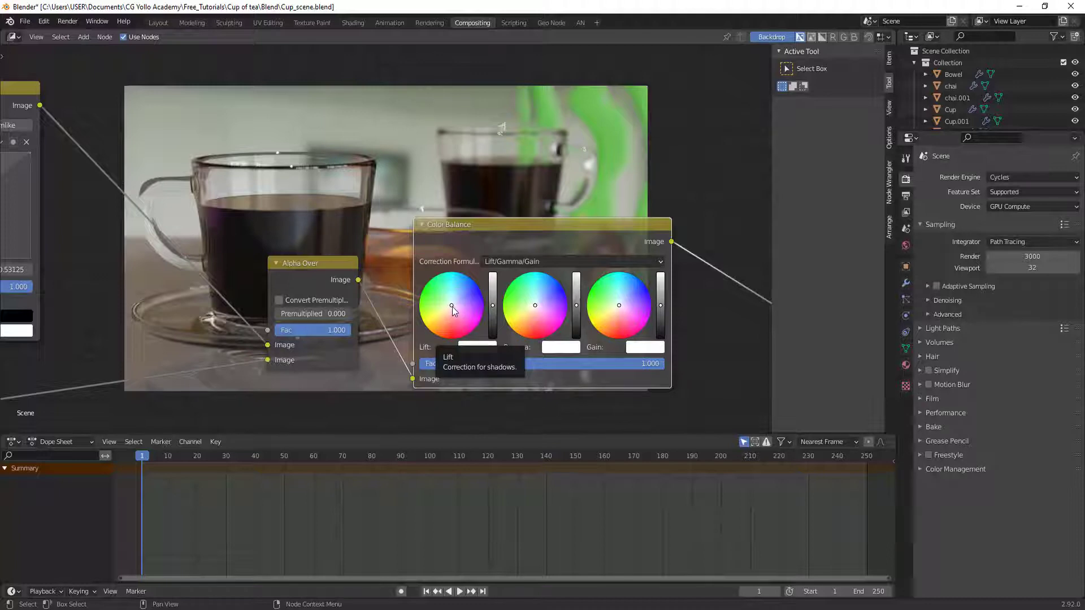
{"action": "left_click_drag", "start_coordinate": [452, 306], "coordinate": [460, 302]}
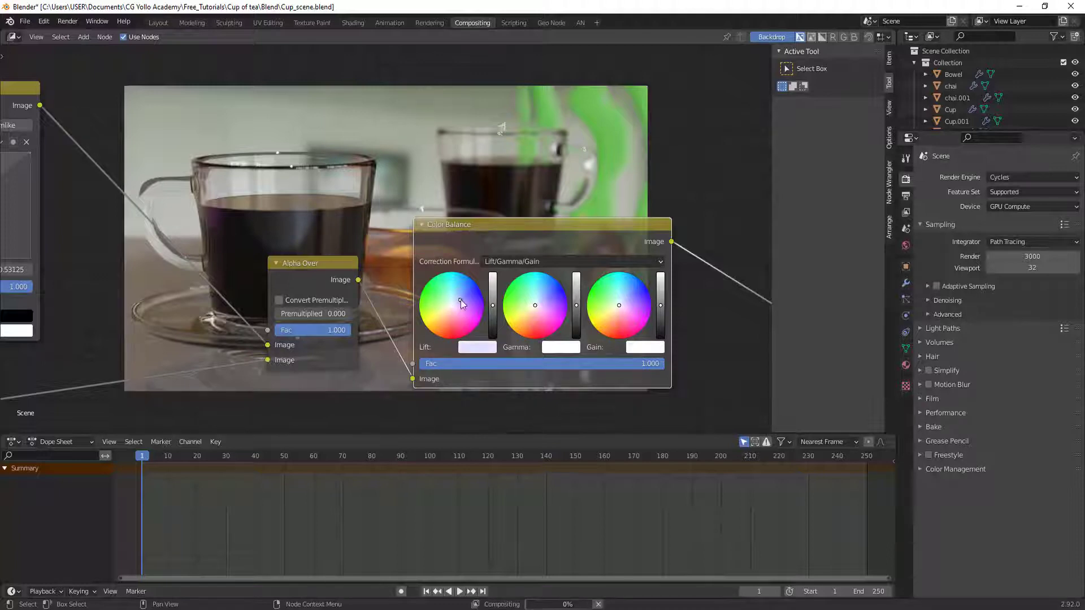
{"action": "left_click_drag", "start_coordinate": [456, 299], "coordinate": [459, 300]}
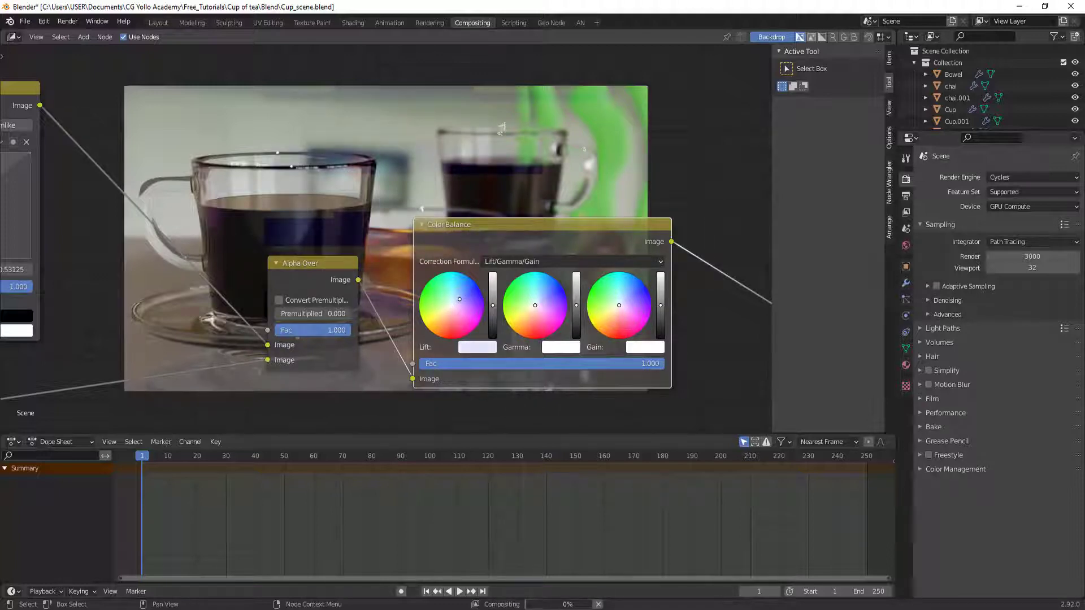
{"action": "middle_click_drag", "start_coordinate": [541, 282], "coordinate": [581, 252]}
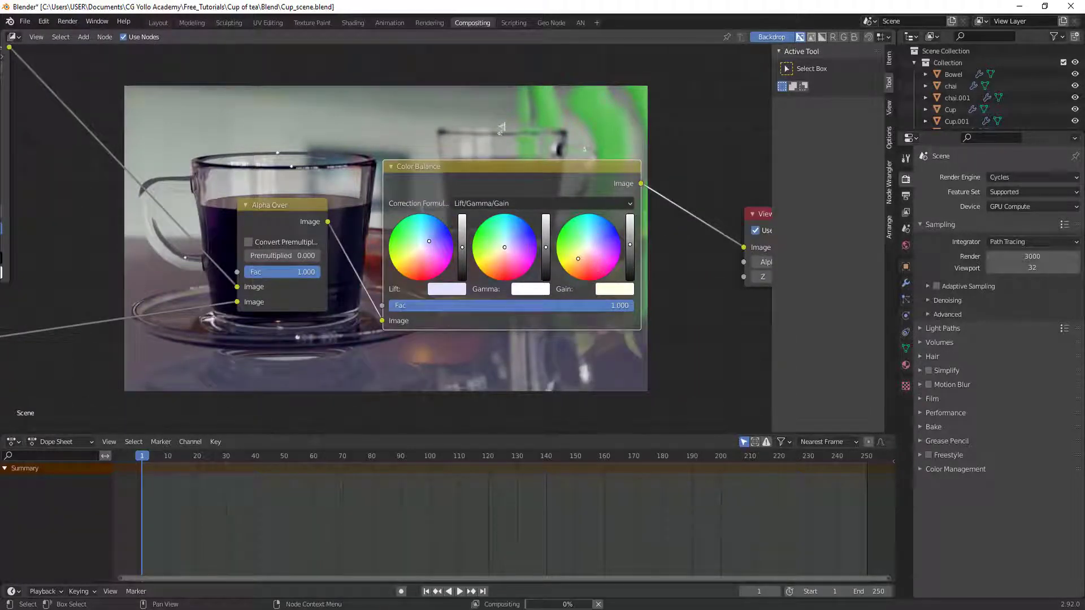
{"action": "mouse_move", "coordinate": [587, 256]}
{"action": "middle_mouse_down"}
{"action": "mouse_move", "coordinate": [628, 361]}
{"action": "mouse_move", "coordinate": [660, 334]}
{"action": "middle_mouse_up"}
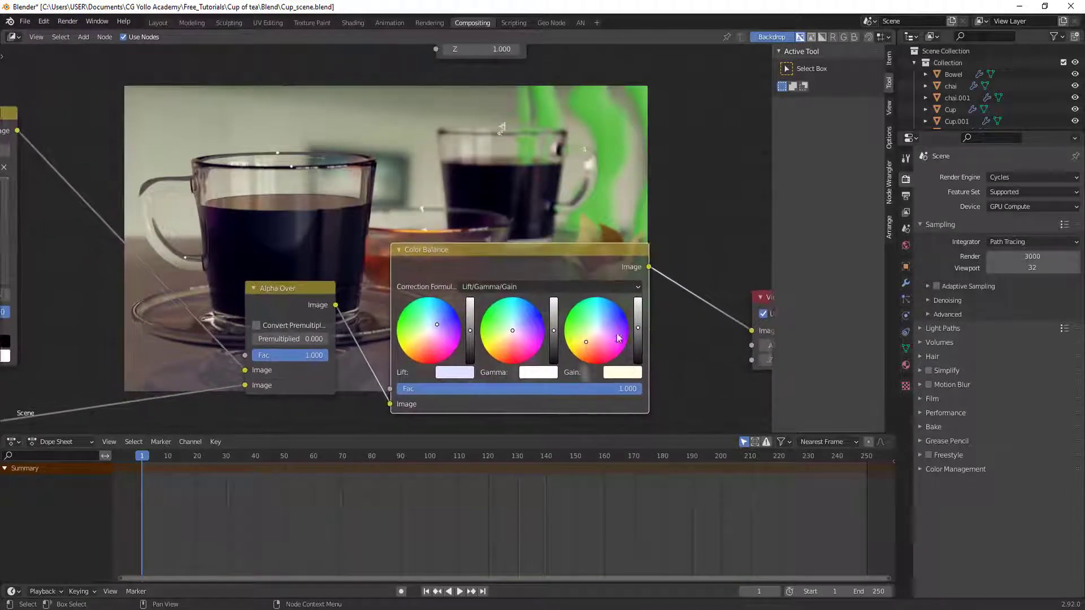
- Shift the Color Balance Gamma colour and lower its factor to 0.400
{"action": "left_click", "coordinate": [510, 330]}
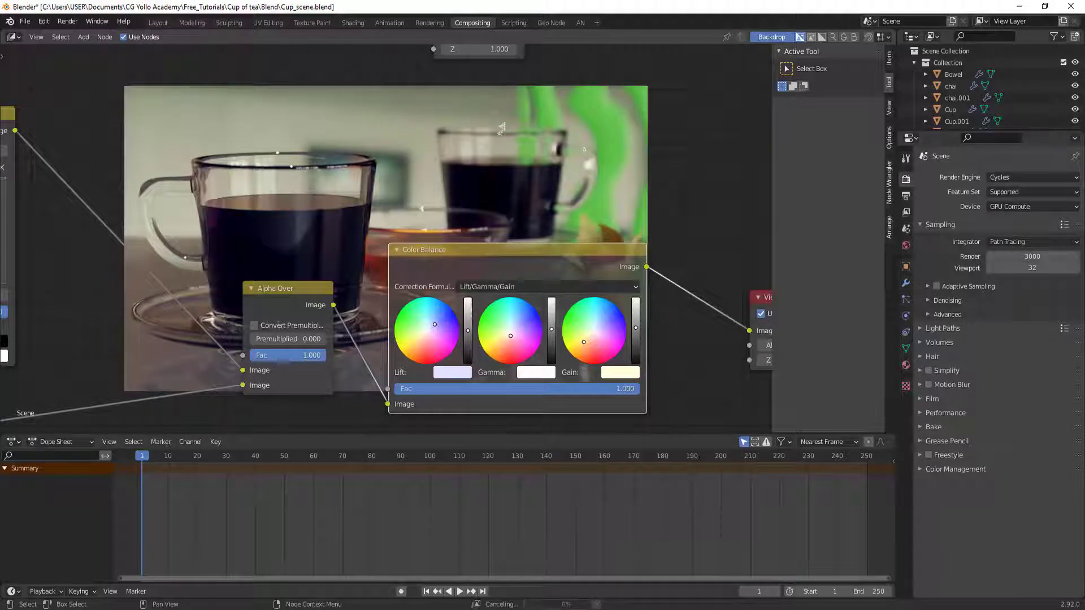
{"action": "mouse_move", "coordinate": [609, 266]}
{"action": "middle_mouse_down"}
{"action": "mouse_move", "coordinate": [507, 312]}
{"action": "mouse_move", "coordinate": [536, 125]}
{"action": "middle_mouse_up"}
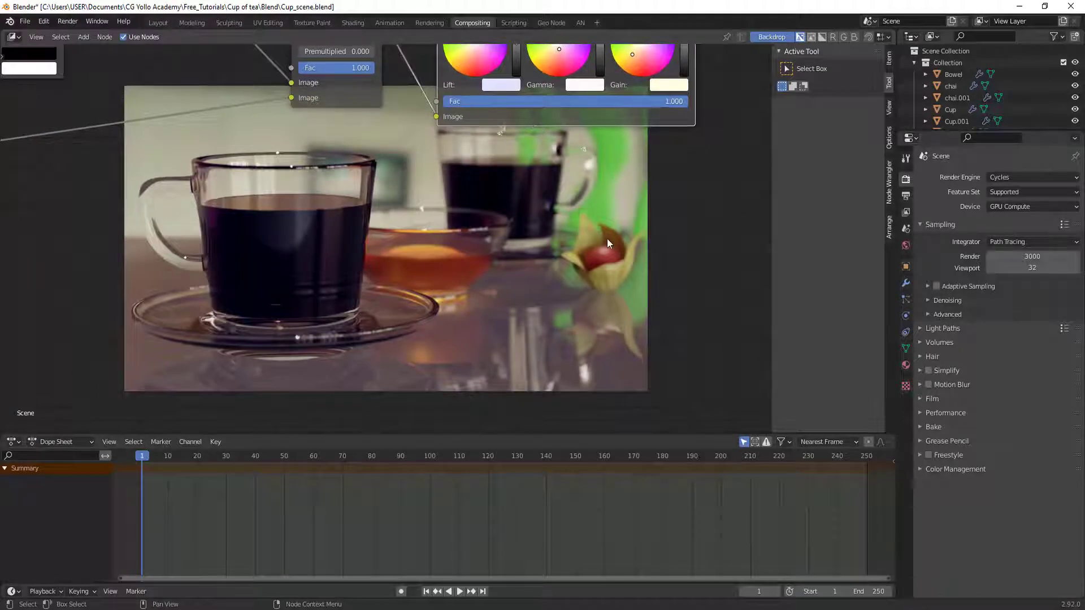
{"action": "scroll", "coordinate": [688, 161], "scroll_direction": "up", "scroll_amount": 1, "text": "shift"}
{"action": "scroll", "coordinate": [684, 146], "scroll_direction": "up", "scroll_amount": 2, "text": "shift"}
{"action": "left_click_drag", "start_coordinate": [622, 143], "coordinate": [531, 144]}
{"action": "scroll", "coordinate": [614, 198], "scroll_direction": "down", "scroll_amount": 2}
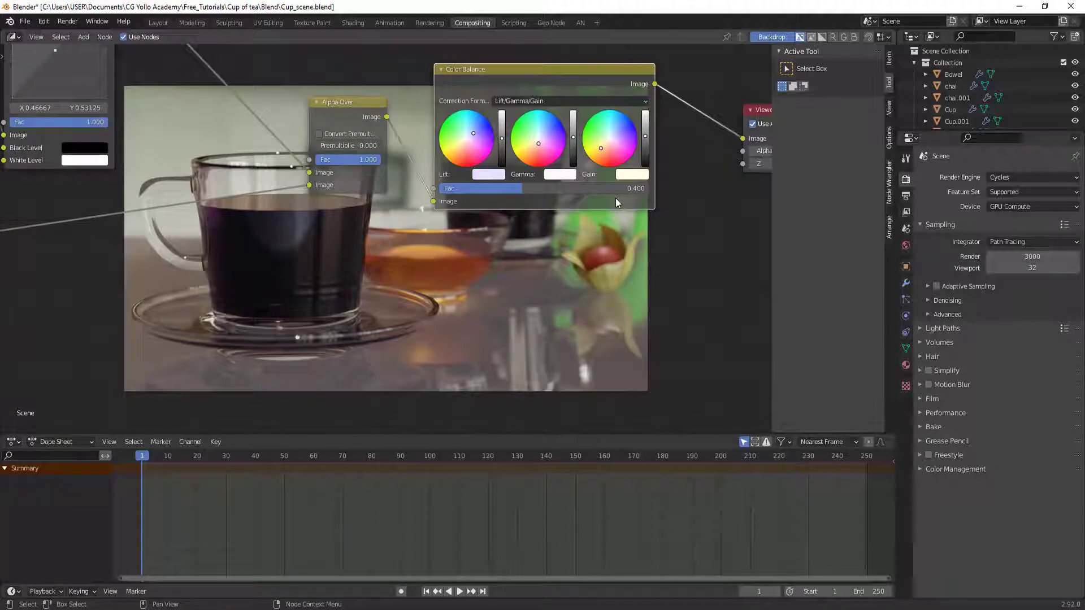
- Raise the Color Balance factor to 0.500, toggling mute to compare the grade
{"action": "key", "text": "m"}
{"action": "key", "text": "m"}
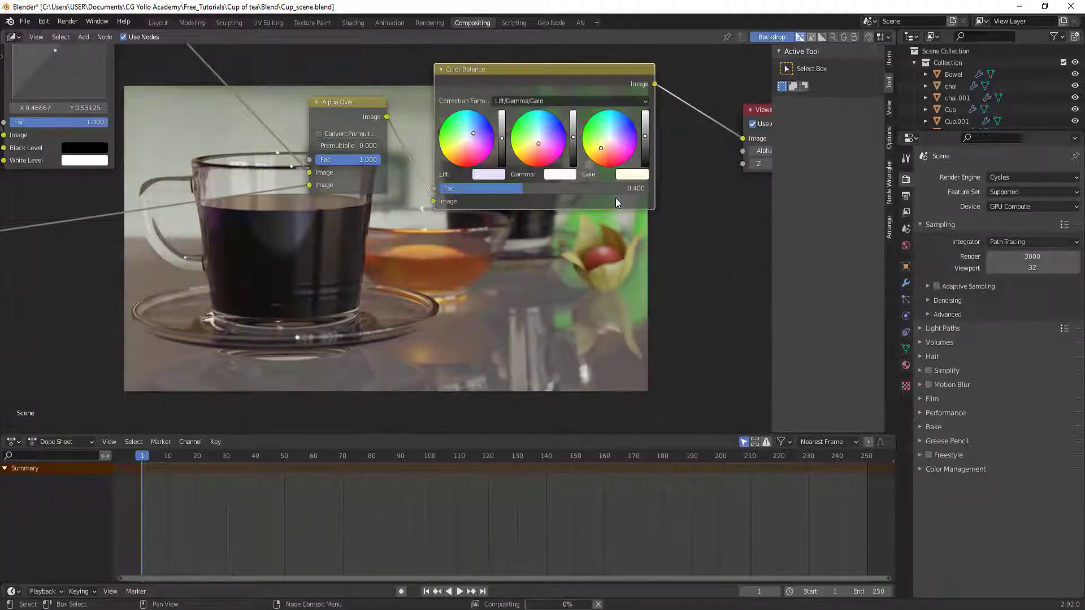
{"action": "left_click_drag", "start_coordinate": [522, 188], "coordinate": [548, 189], "text": "ctrl"}
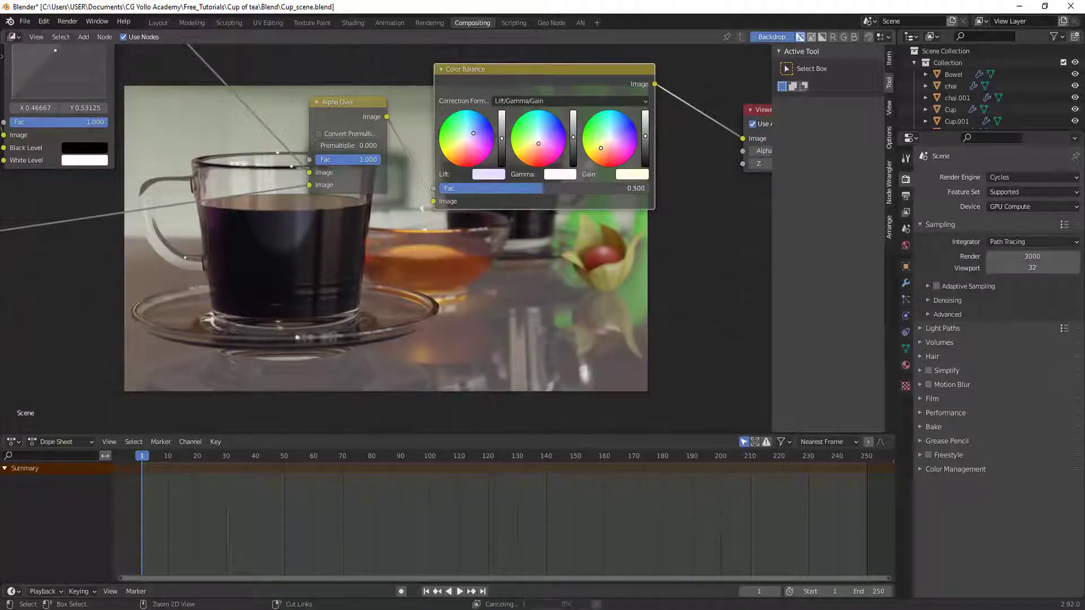
{"action": "key", "text": "m"}
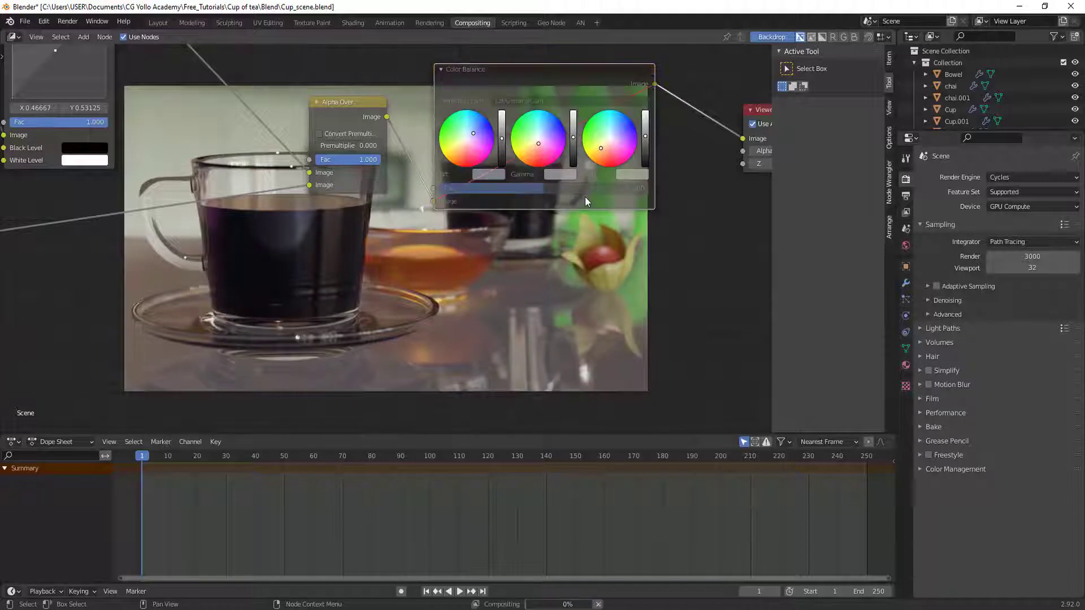
{"action": "key", "text": "m"}
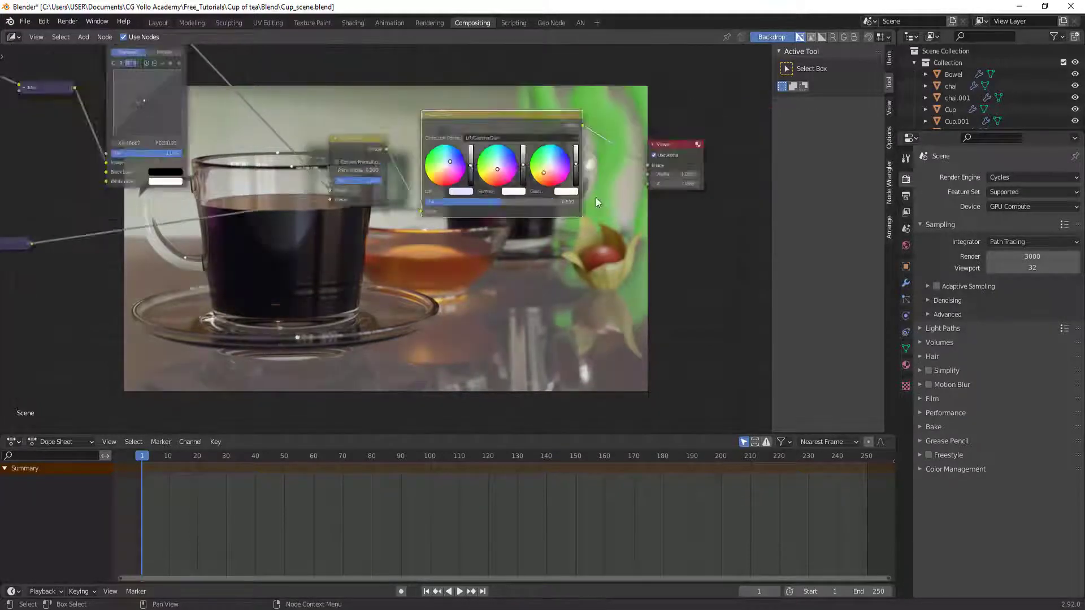
{"action": "scroll", "coordinate": [591, 199], "scroll_direction": "down", "scroll_amount": 3}
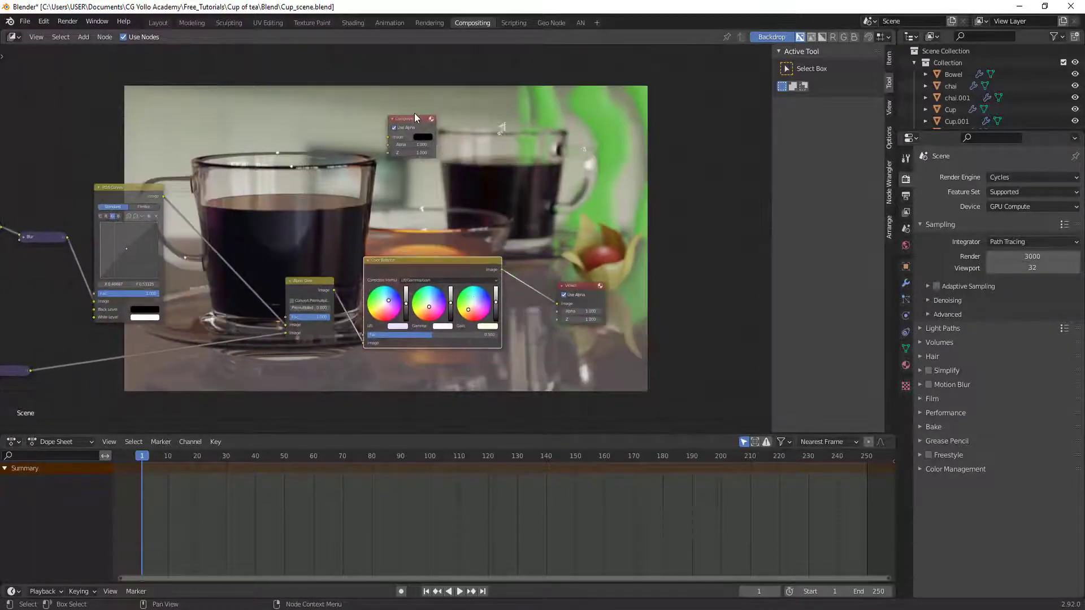
- Connect the Color Balance image output to the Composite node's input
{"action": "left_click_drag", "start_coordinate": [415, 119], "coordinate": [632, 144]}
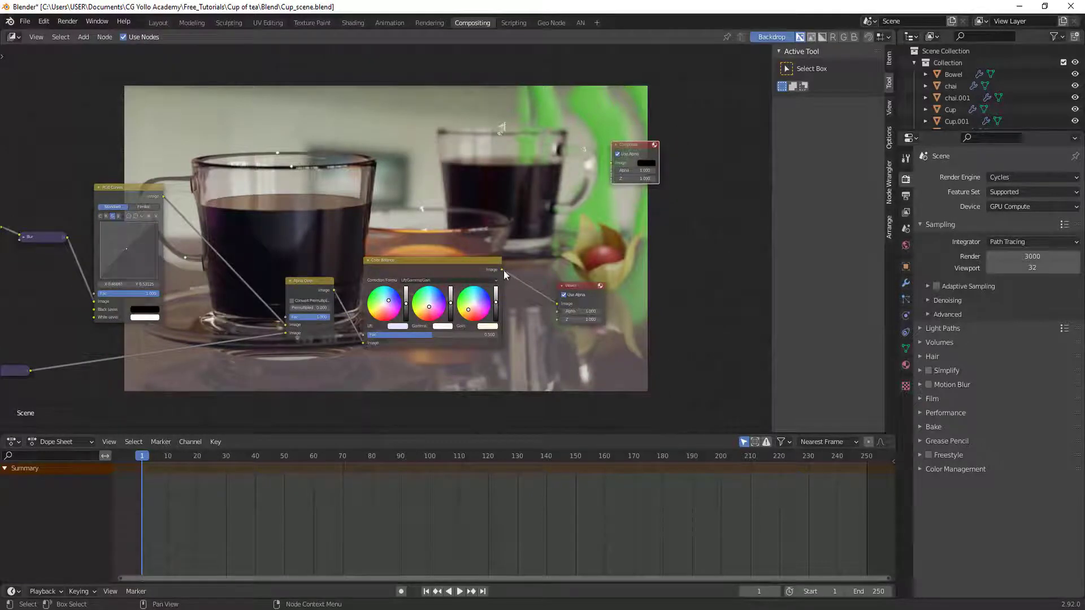
{"action": "left_click_drag", "start_coordinate": [502, 270], "coordinate": [613, 166]}
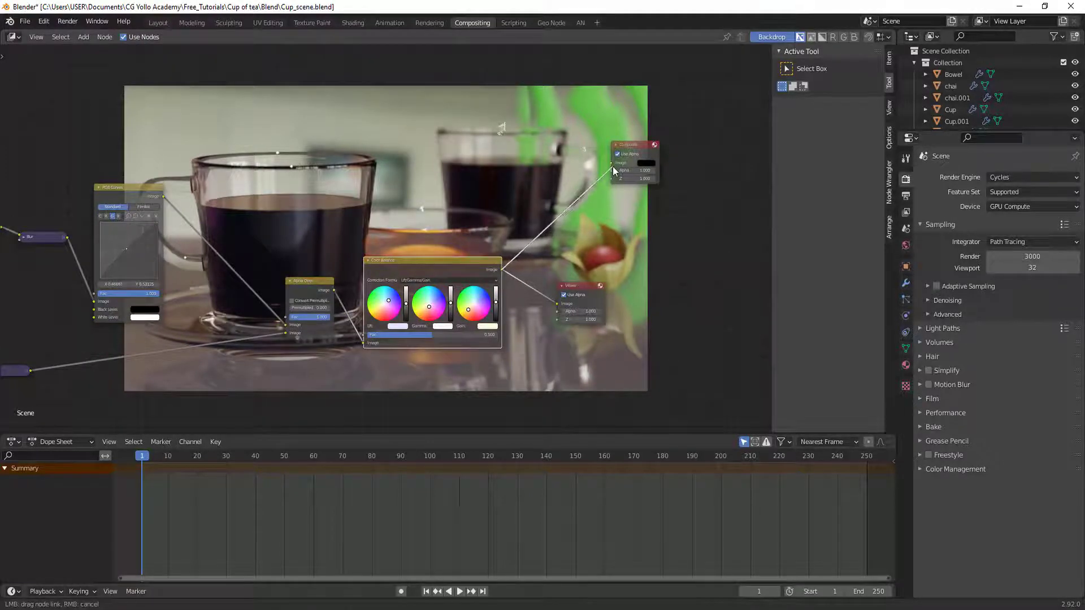
{"action": "middle_click_drag", "start_coordinate": [577, 240], "coordinate": [656, 244]}
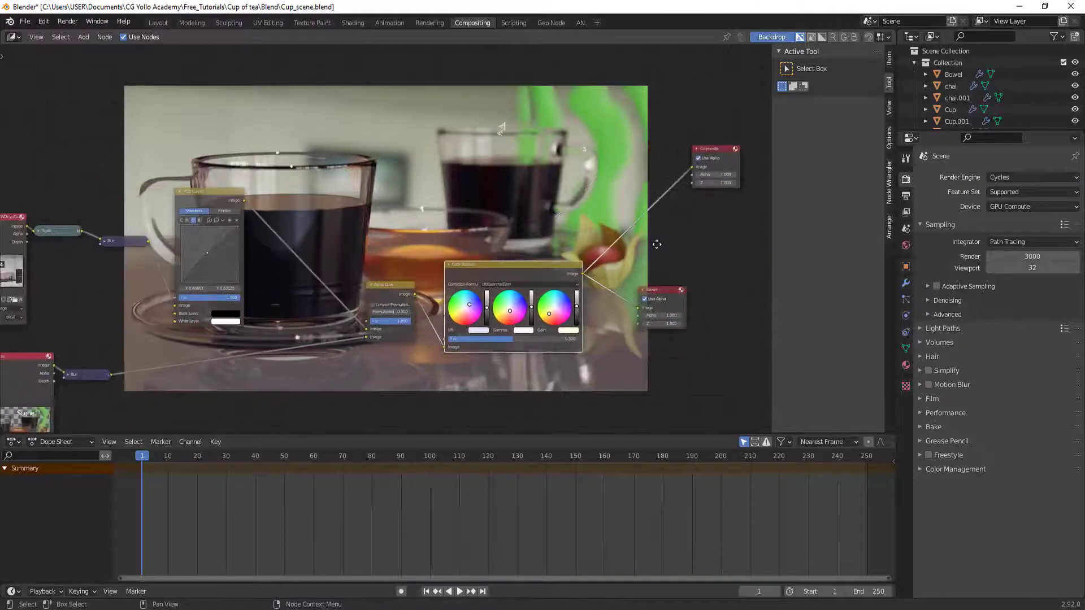
- Save the render result as Cup_scene.png via Image > Save As
{"action": "left_click", "coordinate": [574, 571]}
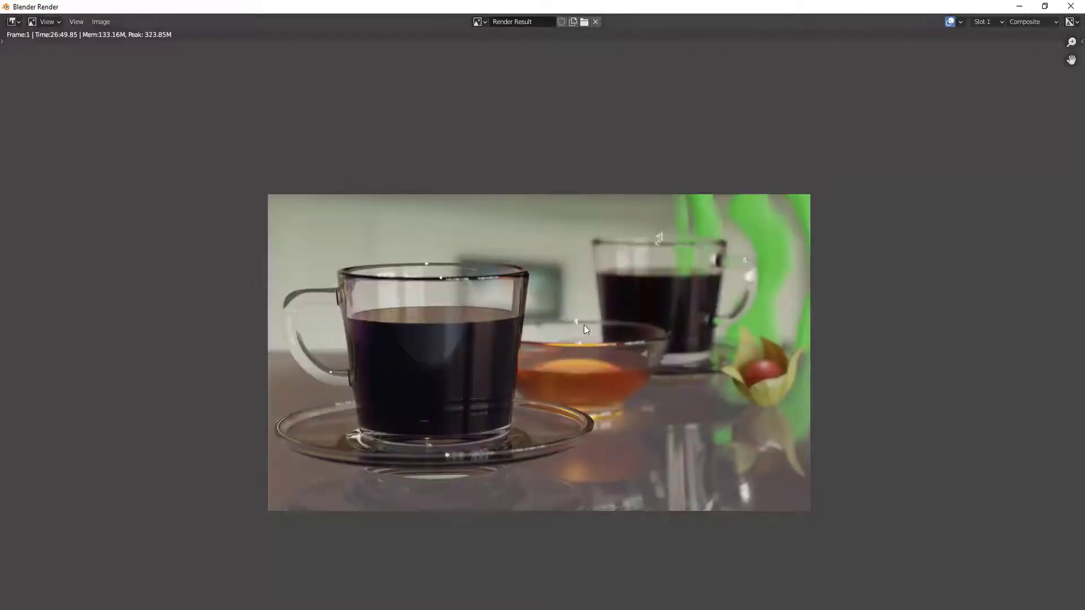
{"action": "middle_click_drag", "start_coordinate": [585, 328], "coordinate": [562, 339]}
{"action": "left_click", "coordinate": [113, 23]}
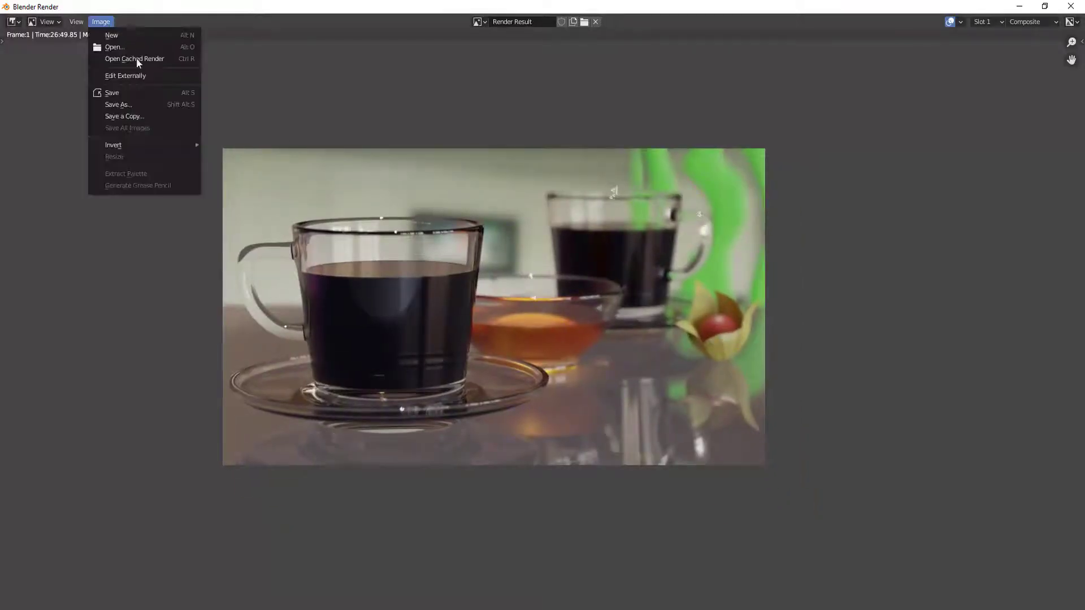
{"action": "left_click", "coordinate": [148, 104]}
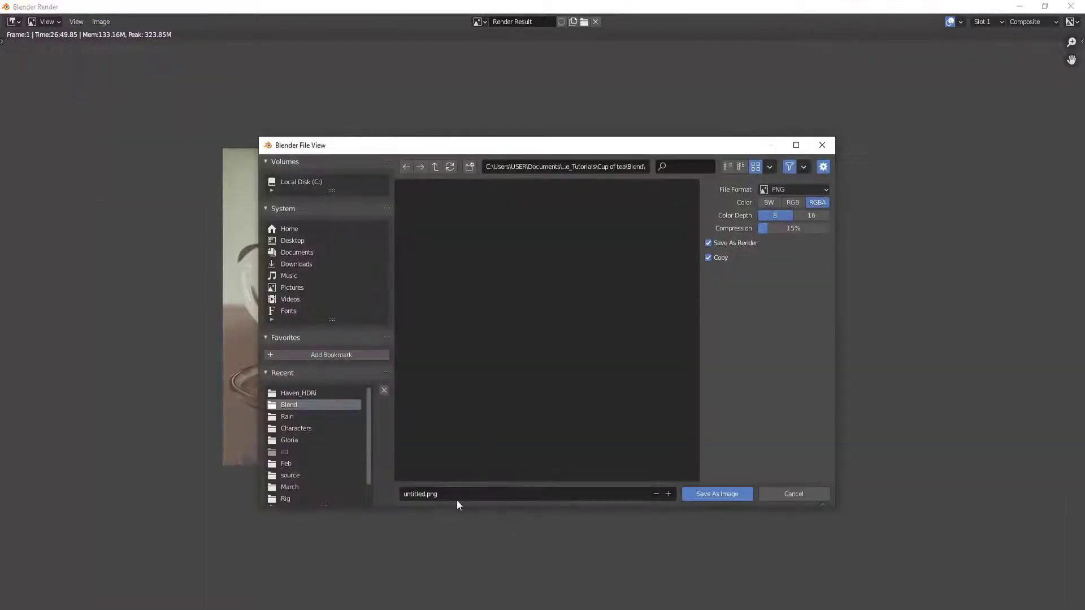
{"action": "left_click", "coordinate": [444, 493]}
{"action": "type", "text": "Cup_scene"}
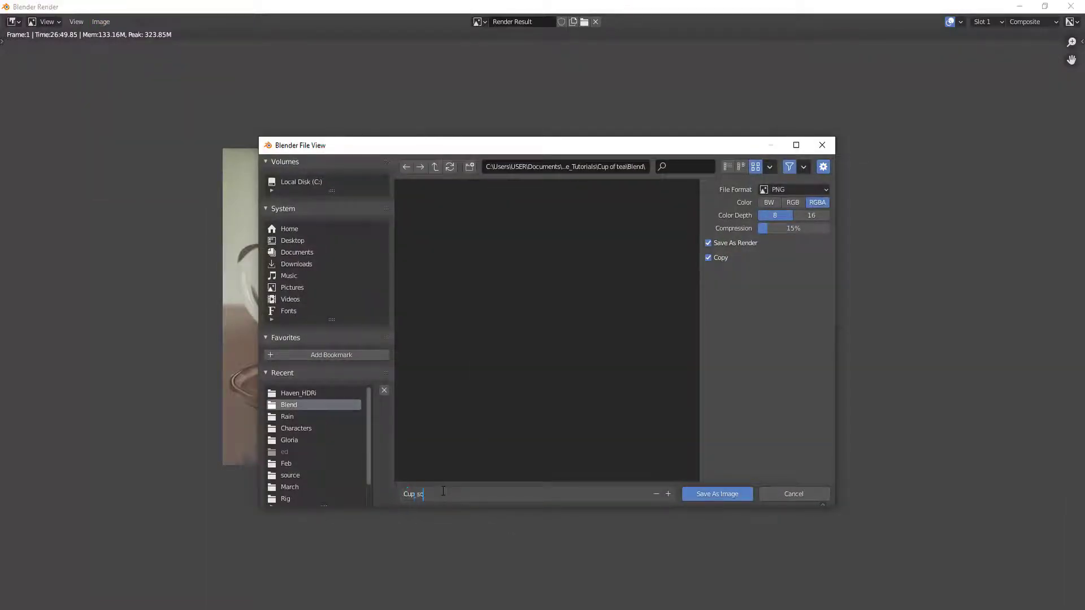
{"action": "key", "text": "Return"}
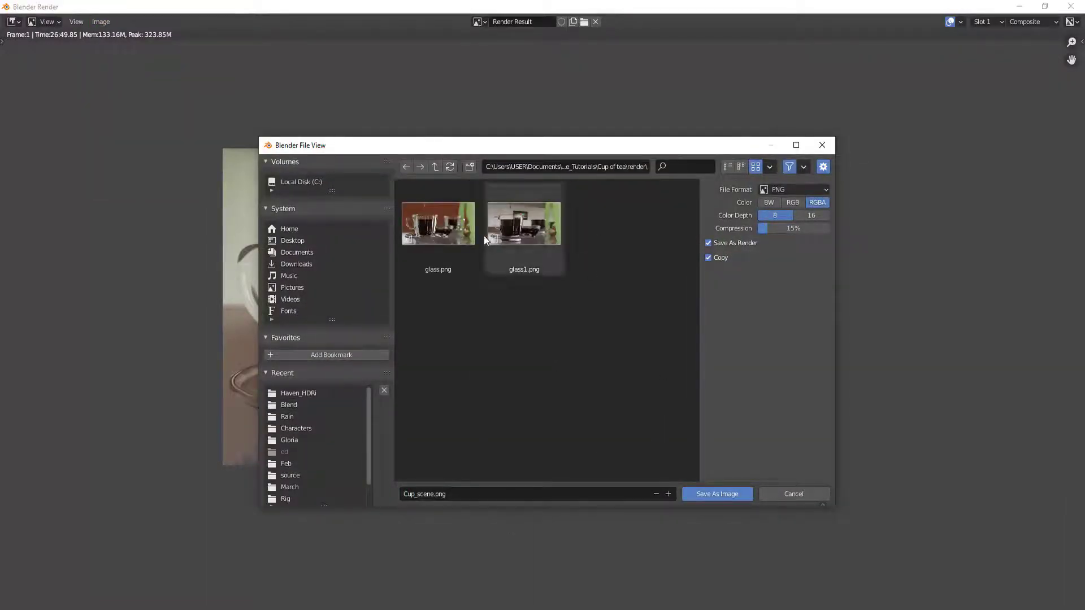
{"action": "left_click", "coordinate": [714, 494]}
{"action": "scroll", "coordinate": [737, 327], "scroll_direction": "up", "scroll_amount": 1}
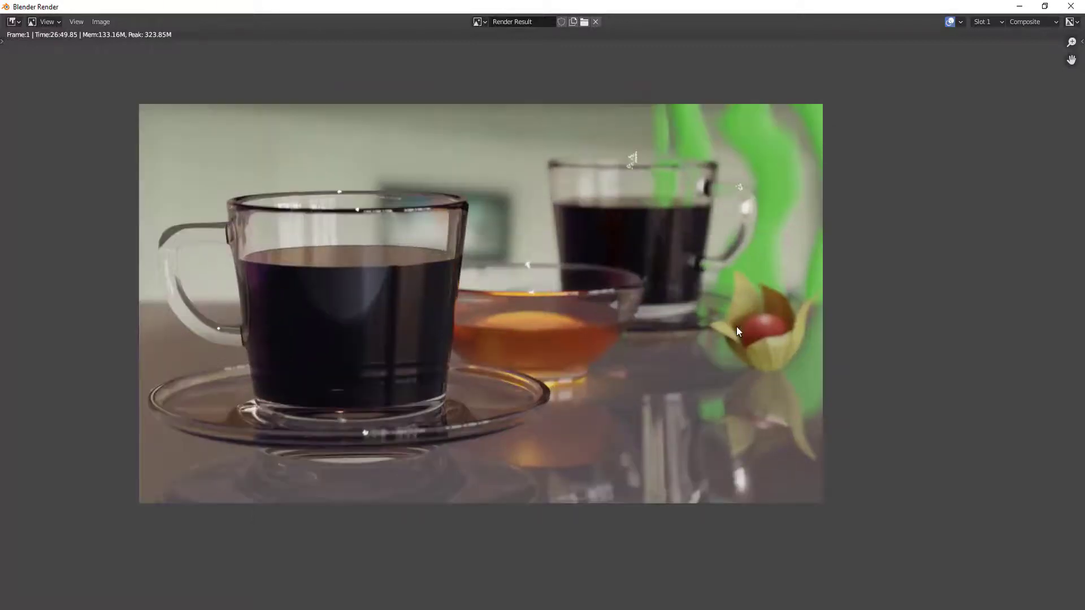
{"action": "middle_click_drag", "start_coordinate": [737, 326], "coordinate": [772, 330]}
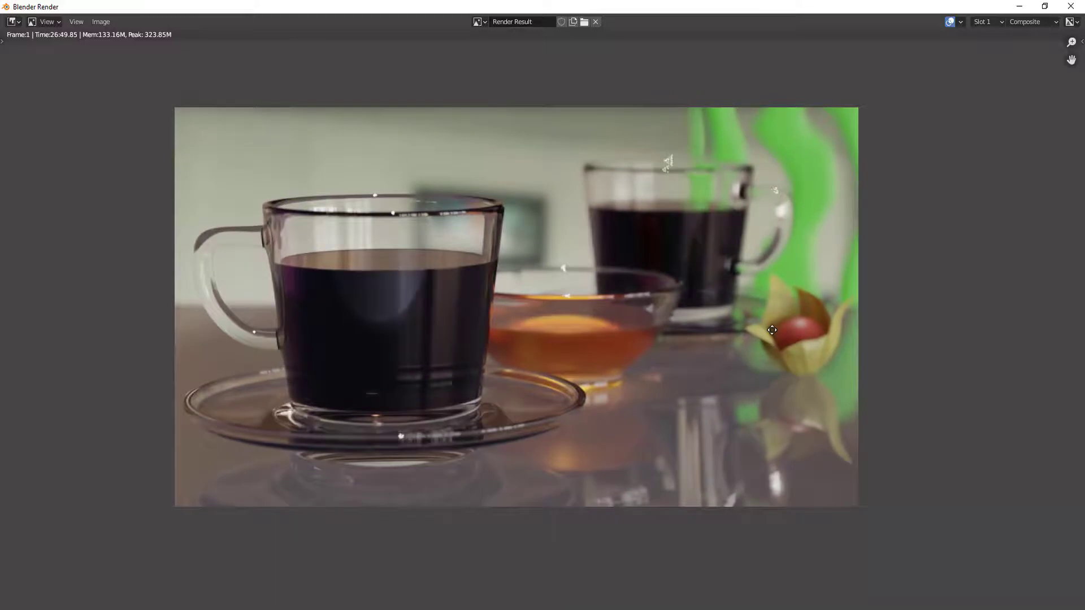